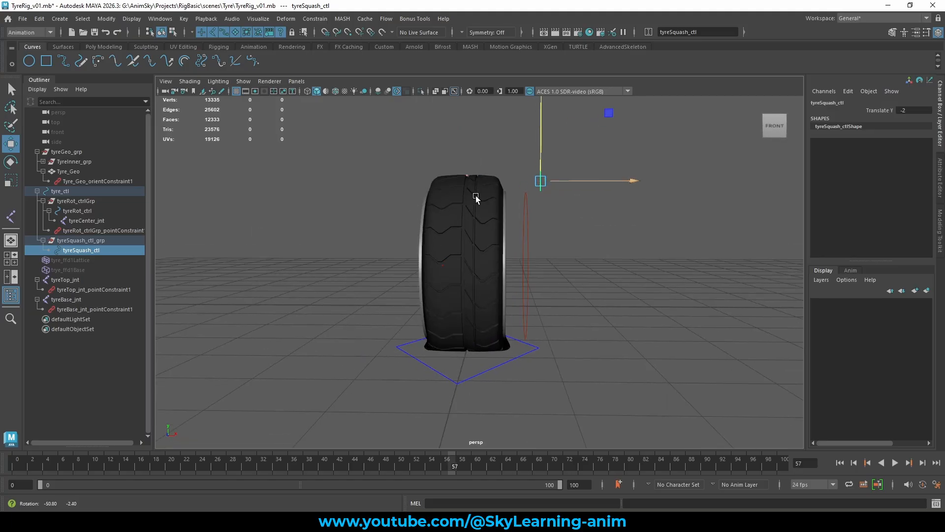
Select the main tyre control of the finished rig and move it along Z to check how the tyre follows.
left_click_drag(453, 341, 367, 395, "alt")
left_click(423, 350)
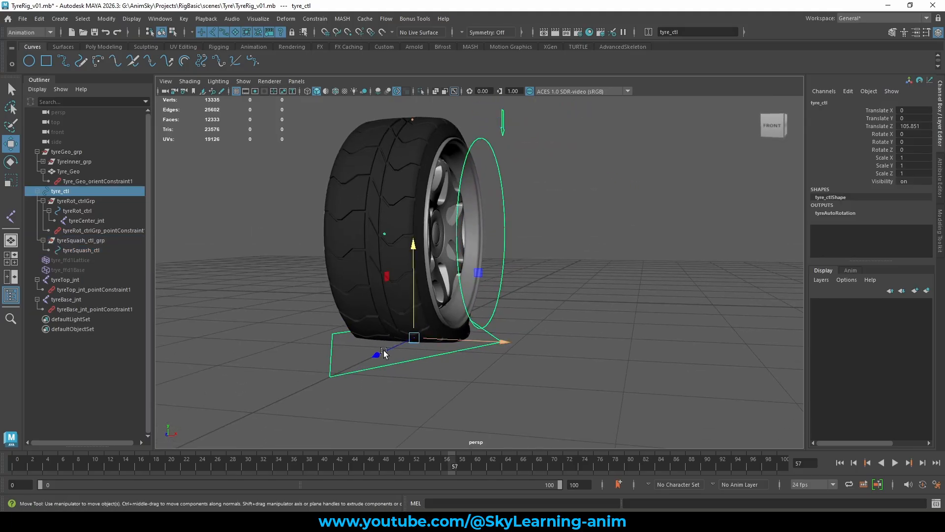
left_click_drag(380, 353, 442, 319)
right_click_drag(458, 322, 630, 340, "alt")
left_click_drag(510, 358, 492, 357, "alt")
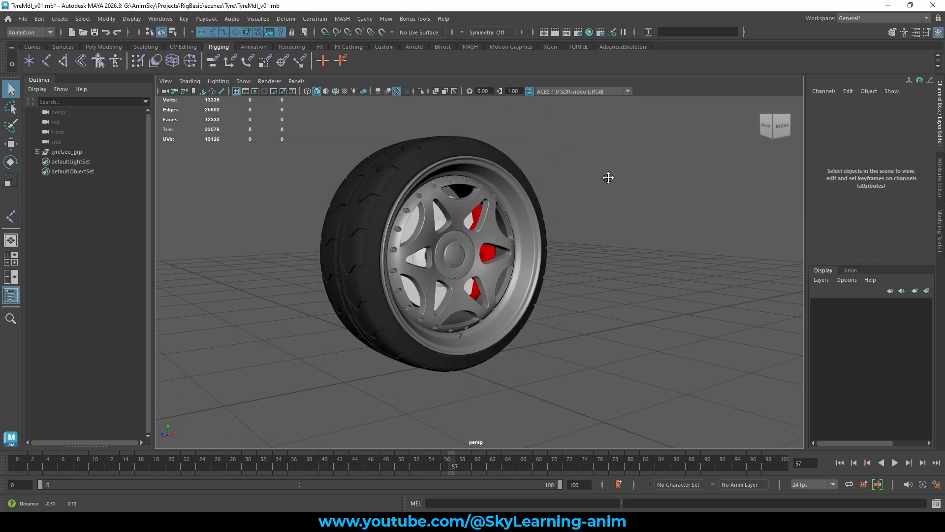
Expand tyreGeo_grp to list its child geometry, and leave nothing selected.
left_click(103, 151)
left_click(613, 190)
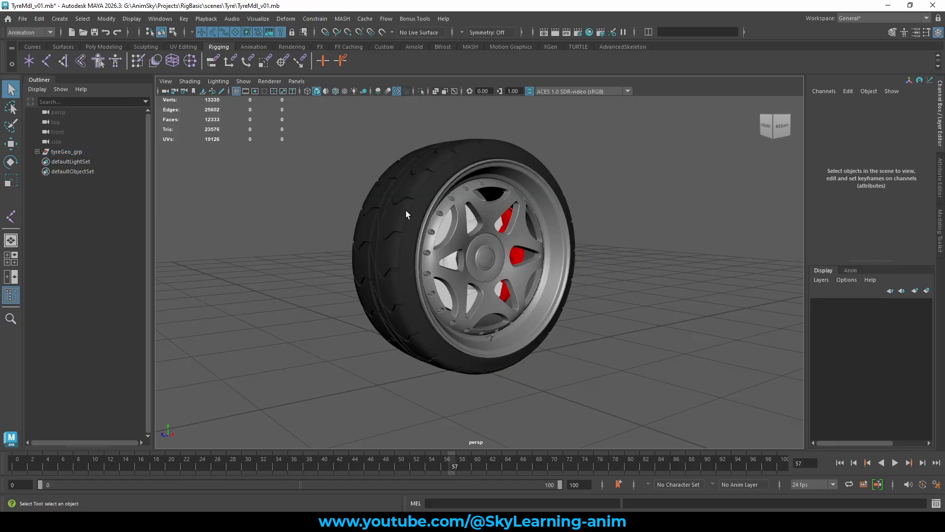
left_click_drag(406, 211, 623, 189, "alt")
left_click(512, 211)
left_click(623, 189)
scroll(546, 203, "up", 2)
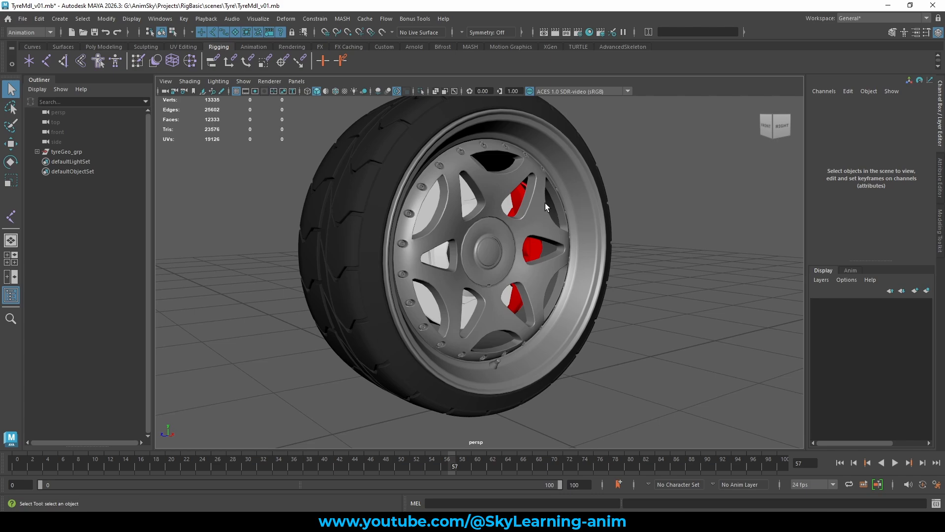
left_click(410, 213)
left_click(215, 189)
left_click(31, 149)
left_click(37, 152)
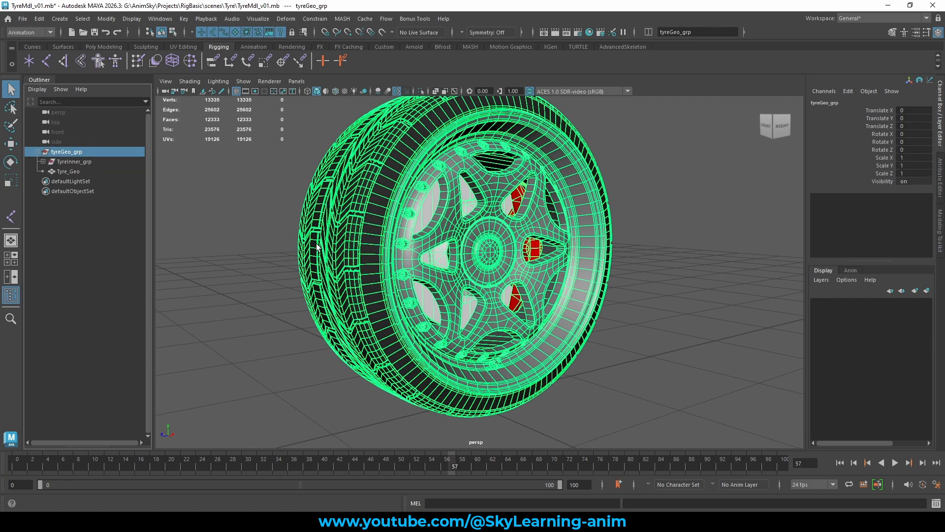
left_click(295, 187)
Examine the tyre model from the tread, rim and ground-contact sides, near and far.
scroll(452, 228, "down", 3)
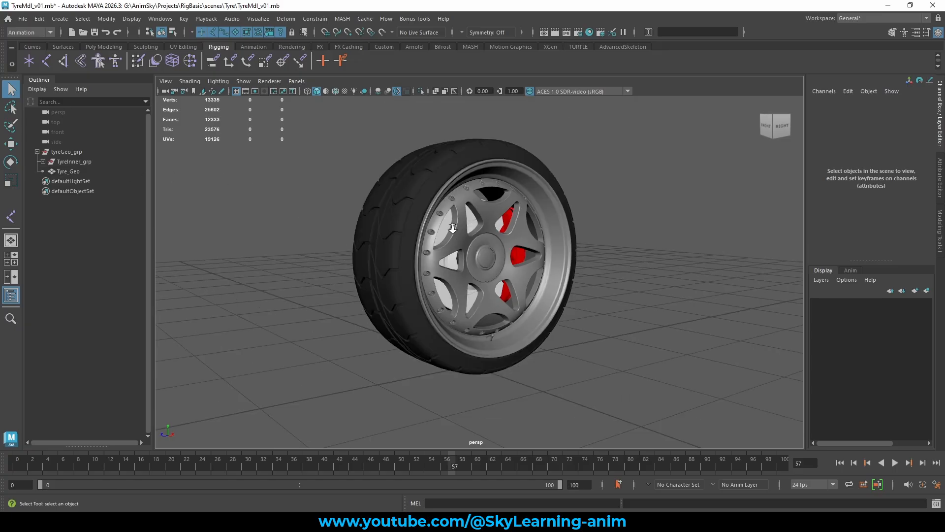
scroll(452, 229, "down", 2)
left_click_drag(500, 225, 507, 226, "alt")
scroll(532, 234, "up", 2)
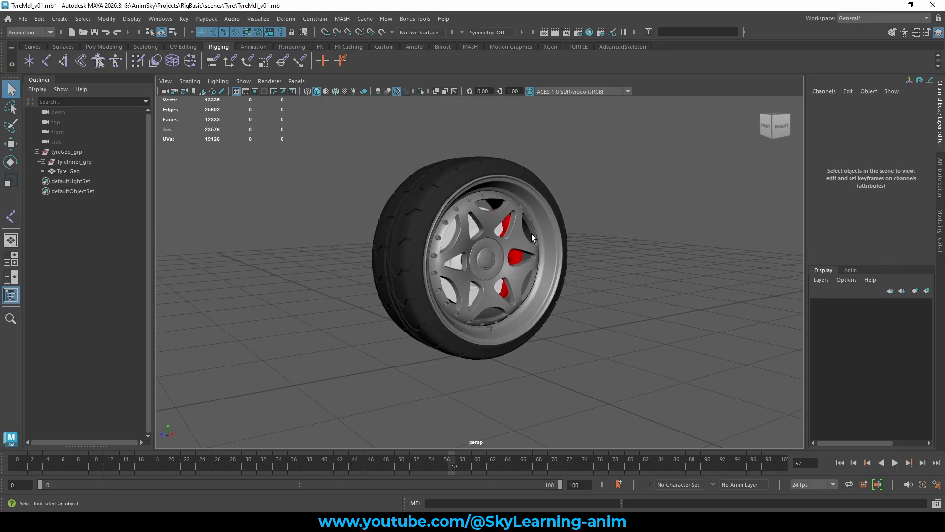
mouse_move(593, 238)
left_mouse_down("alt")
mouse_move(587, 244)
mouse_move(580, 228)
mouse_move(571, 239)
mouse_move(579, 240)
left_mouse_up("alt")
scroll(586, 236, "down", 3)
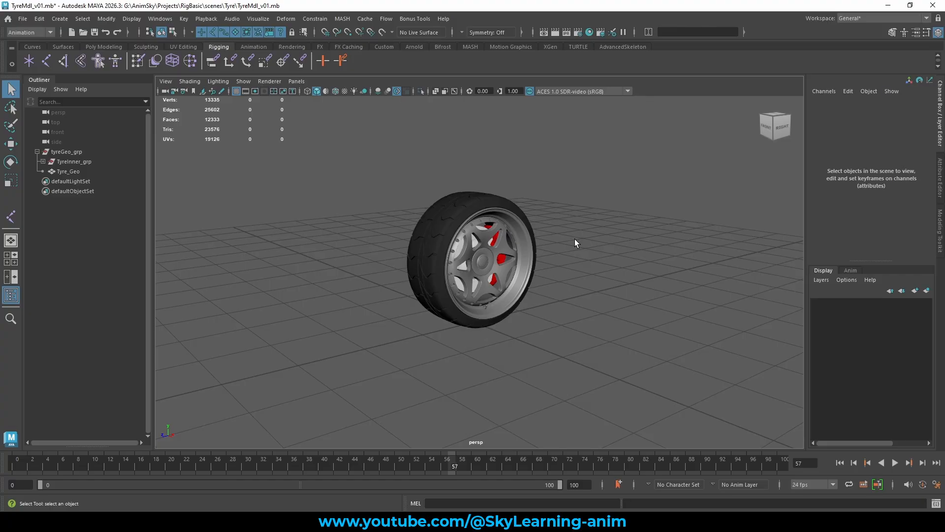
scroll(506, 166, "up", 3)
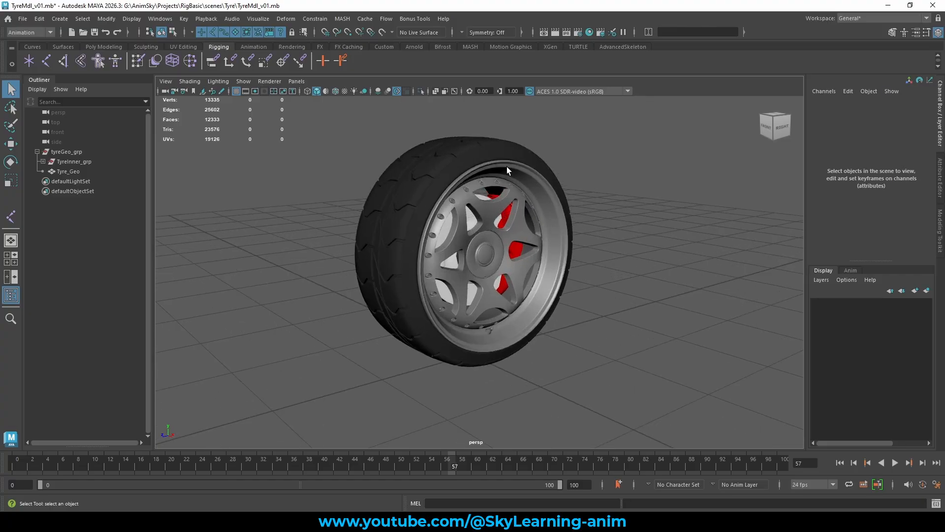
left_click_drag(471, 278, 443, 377, "alt")
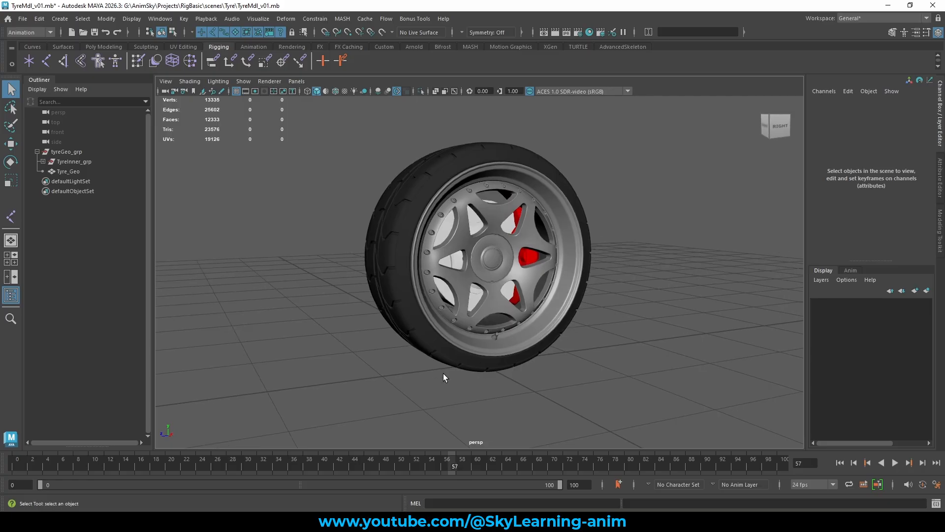
left_click_drag(524, 351, 541, 347, "alt")
right_click_drag(538, 357, 642, 369, "alt")
middle_click_drag(567, 339, 571, 315, "alt")
left_click_drag(571, 315, 495, 335, "alt")
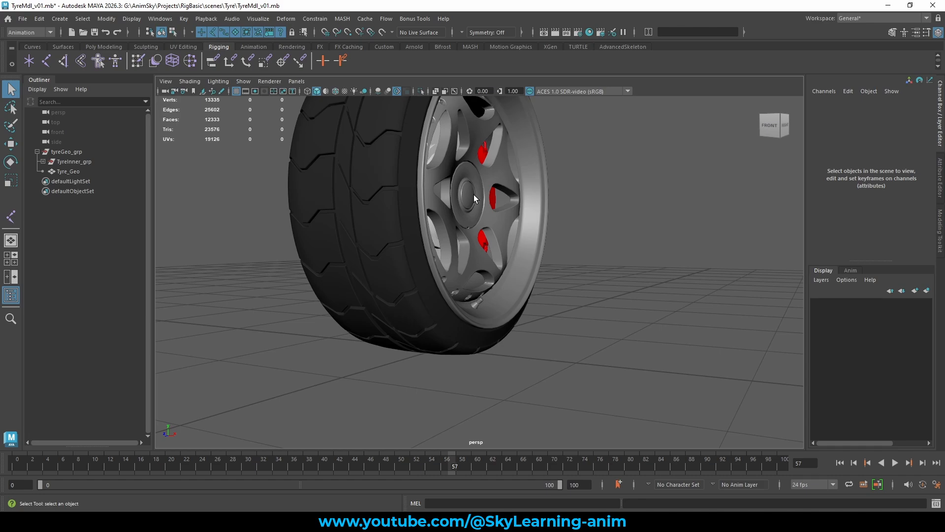
scroll(473, 194, "down", 5)
left_click_drag(475, 193, 476, 191, "alt")
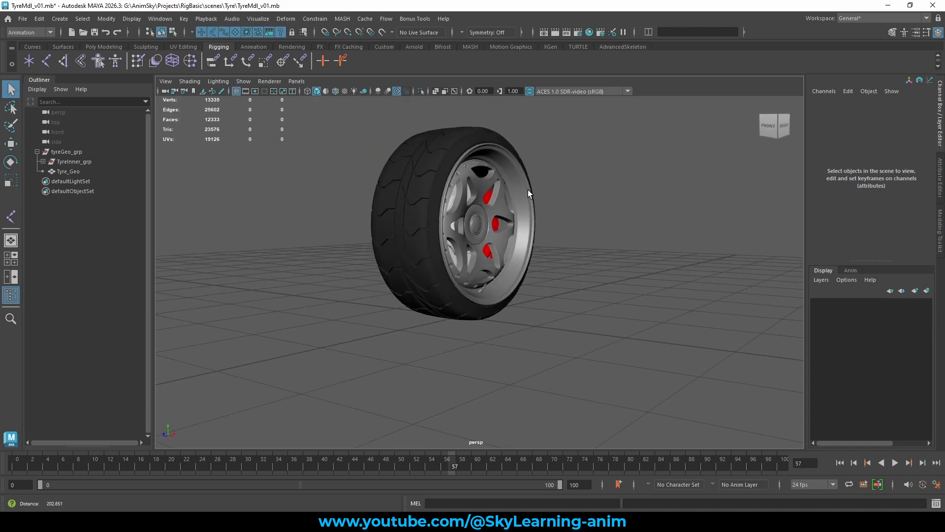
scroll(527, 190, "up", 2)
middle_click_drag(527, 190, 526, 211, "alt")
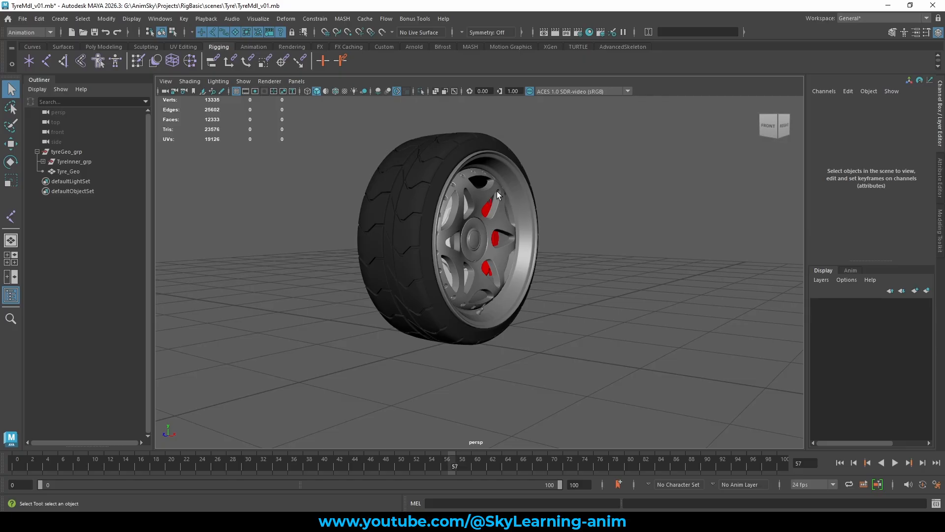
left_click_drag(521, 188, 541, 209, "alt")
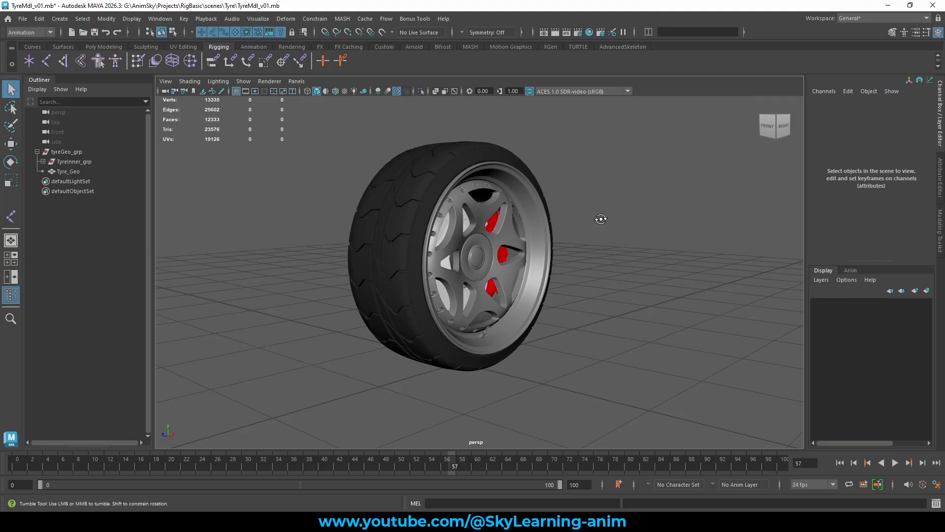
left_click_drag(601, 217, 647, 232, "alt")
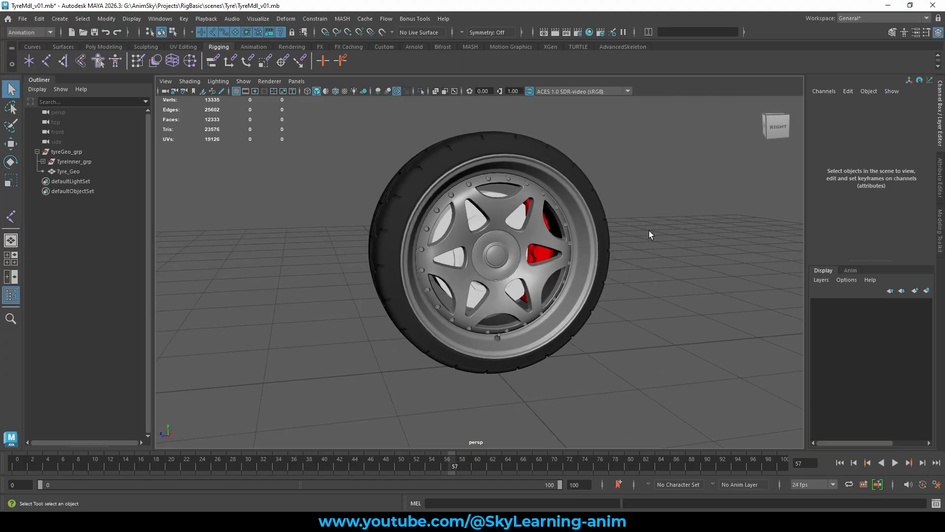
Create a single joint on the ground beside the wheel and activate the Move tool.
key("w")
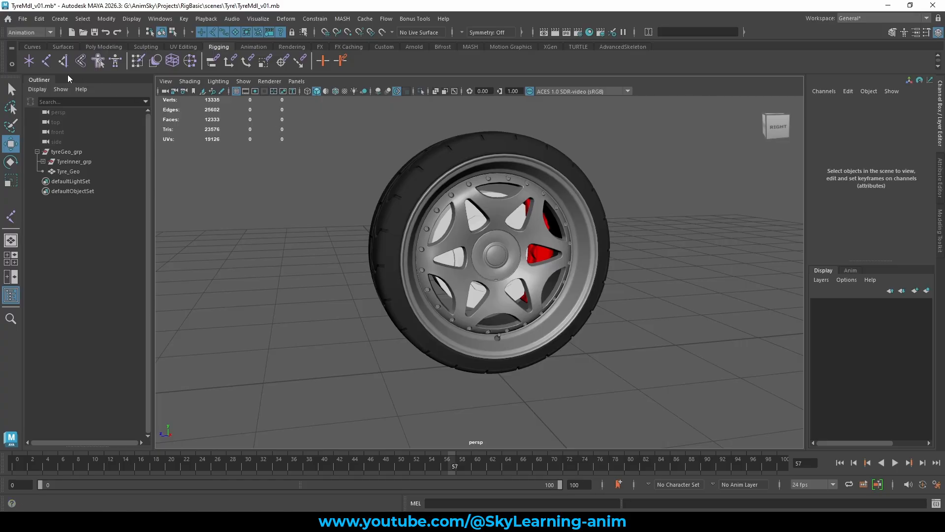
left_click(46, 60)
left_click(326, 358)
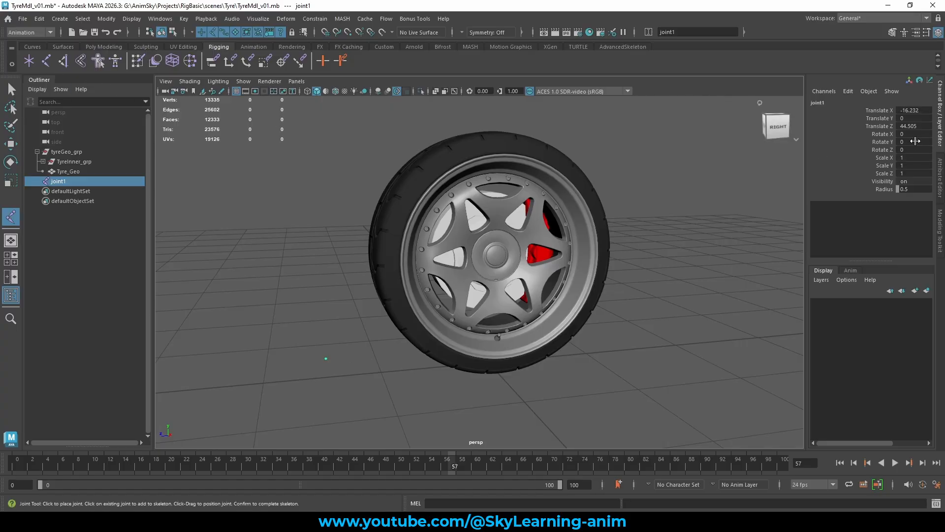
key("w")
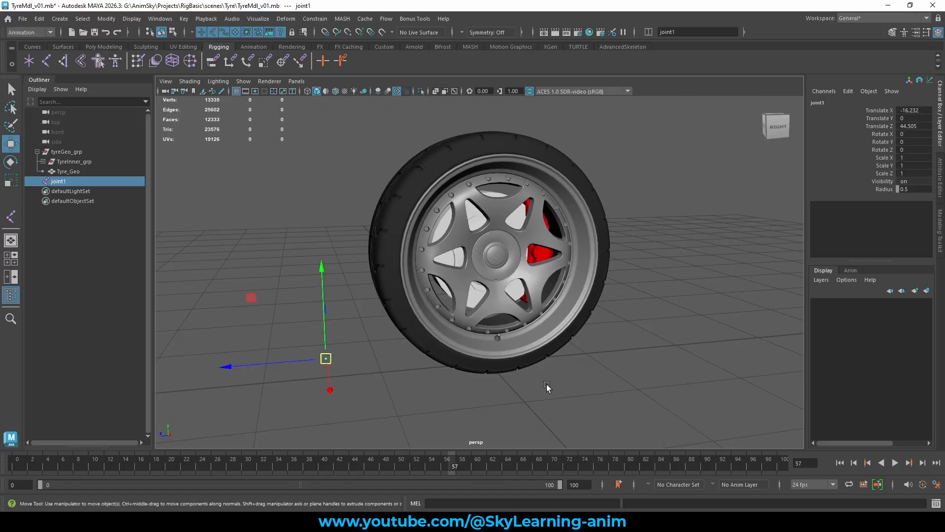
Switch to the side view of the wheel and show wireframe over the shaded geometry around the hub.
key("space")
key("space")
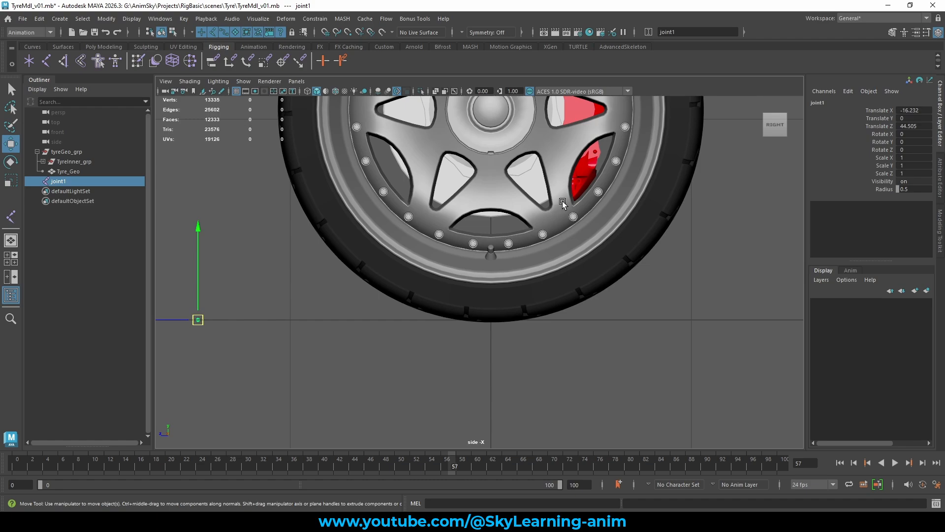
middle_click_drag(562, 201, 564, 341, "alt")
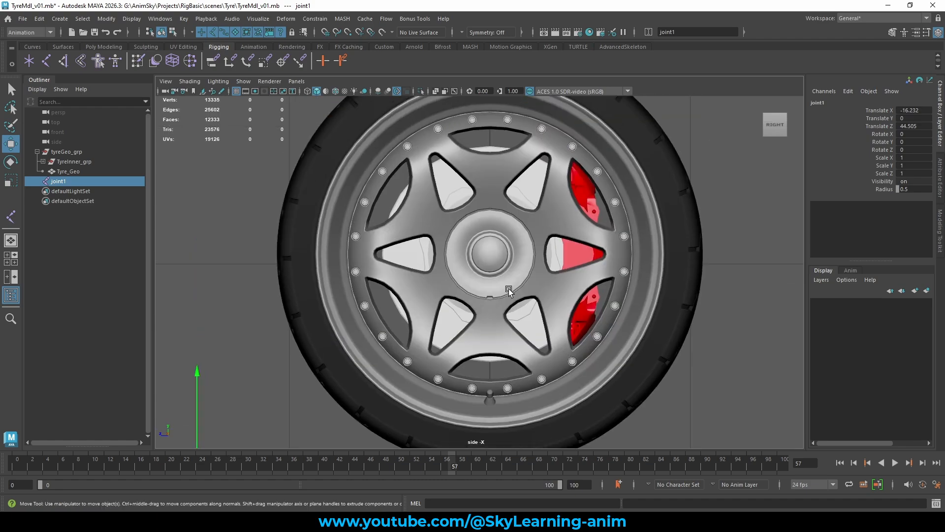
scroll(509, 290, "up", 4)
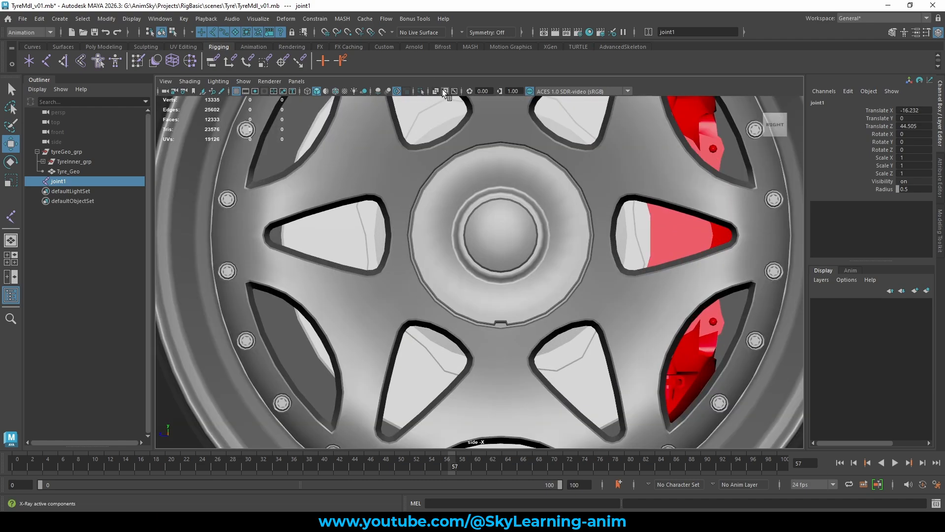
left_click(335, 92)
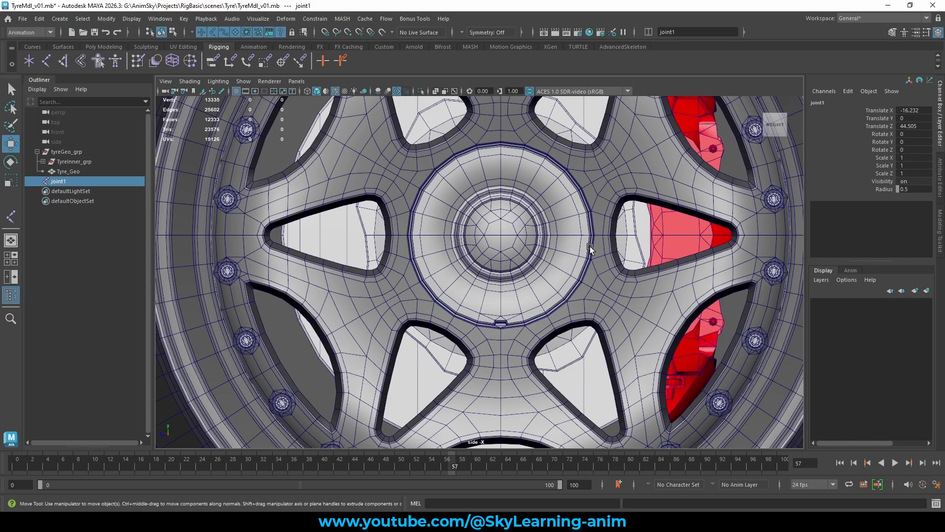
scroll(590, 246, "up", 2)
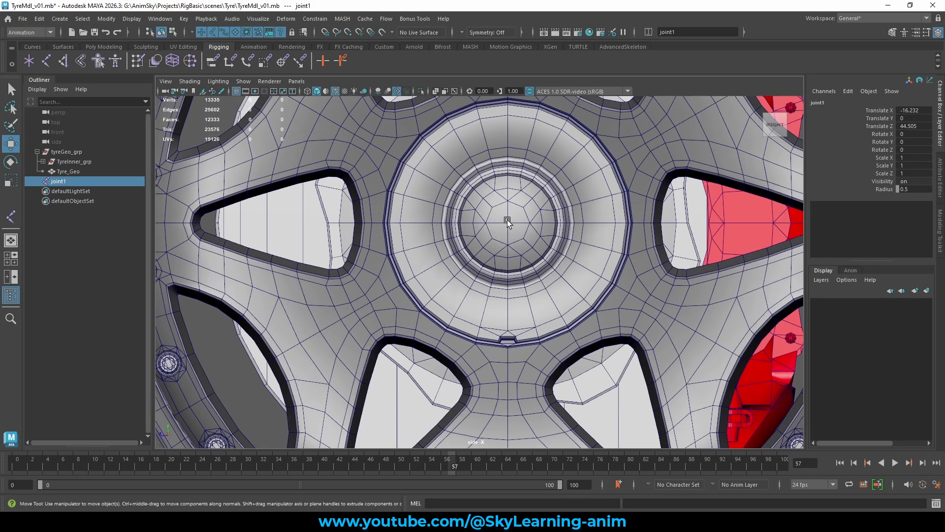
scroll(543, 229, "down", 4)
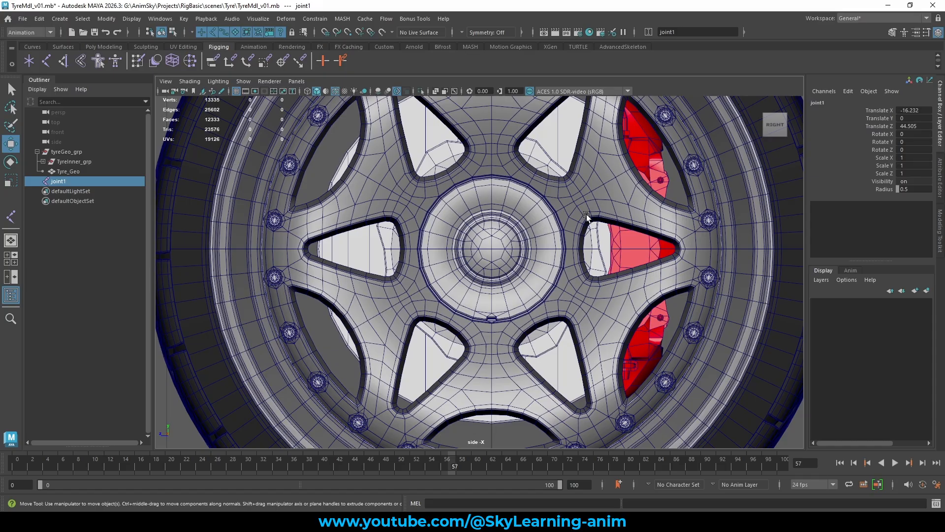
scroll(673, 202, "down", 2)
Select a full face ring on the Tyre_Geo sidewall to check the wheel's centre, and return to object selection.
left_click(700, 145)
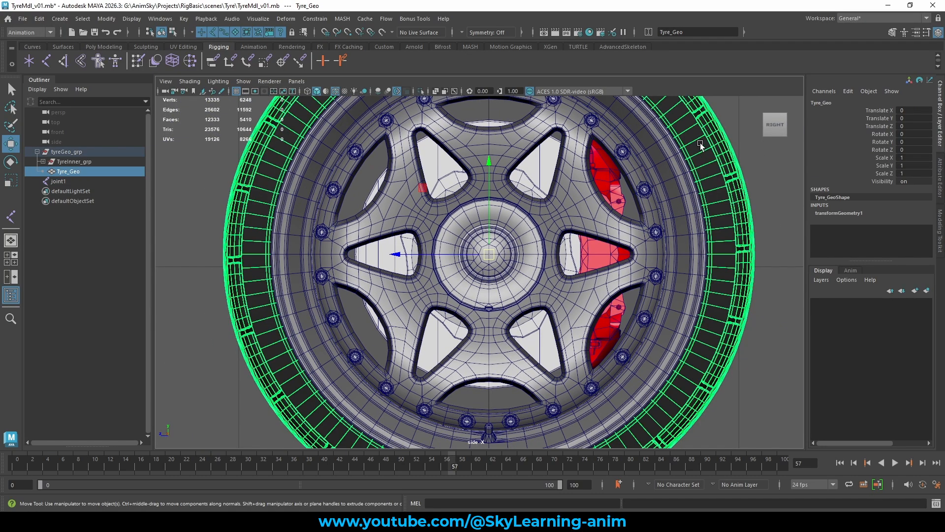
right_click_drag(700, 142, 704, 169)
left_click(698, 139)
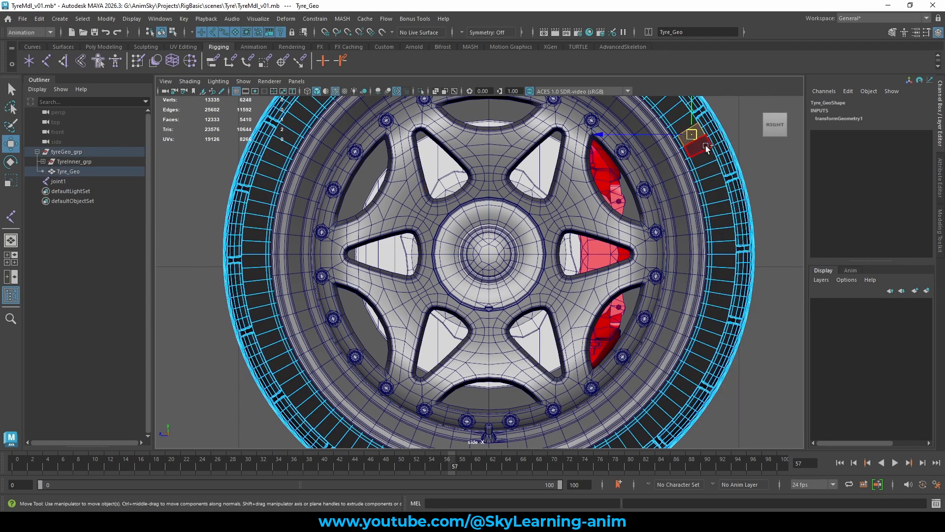
double_click(705, 146, "shift")
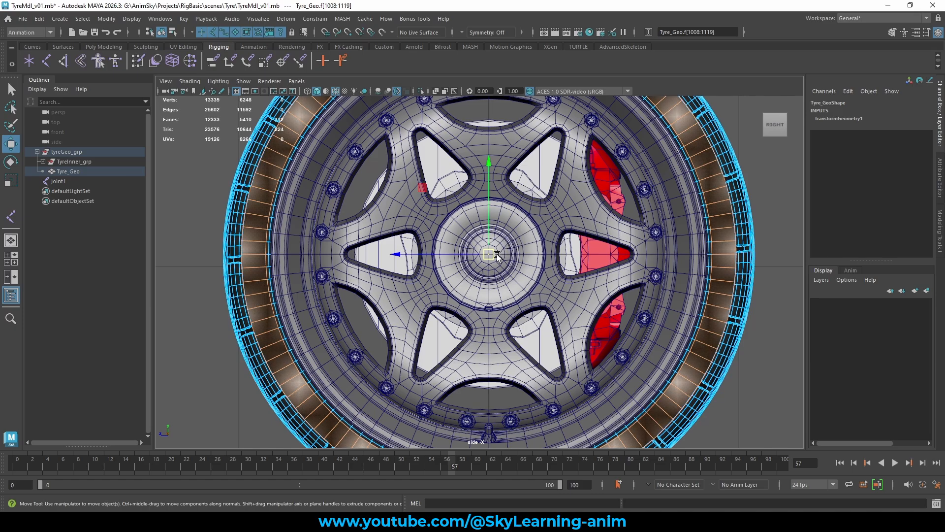
scroll(478, 269, "up", 3)
scroll(712, 203, "down", 2)
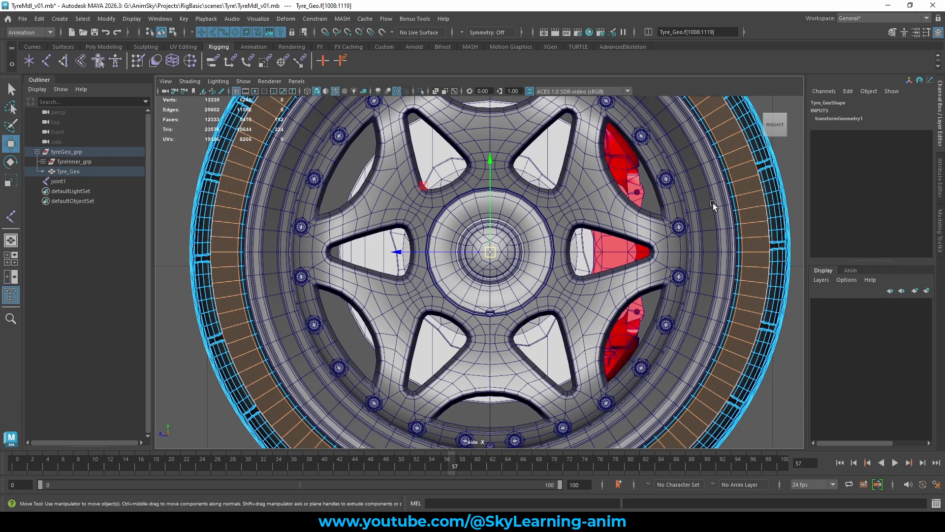
right_click_drag(726, 132, 748, 127)
left_click(165, 321)
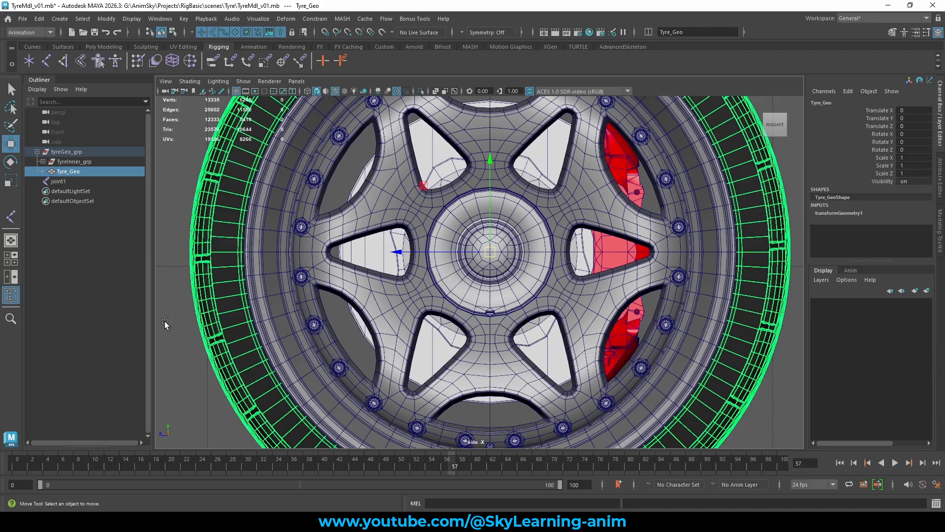
Snap joint1 to the centre vertex of the wheel hub in the side view, and return to the perspective view.
left_click(78, 181)
scroll(511, 276, "up", 2)
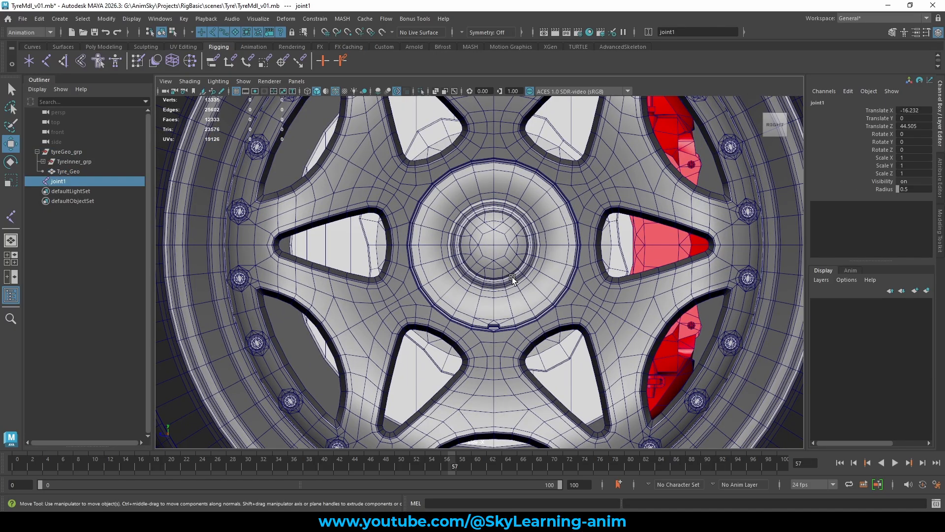
scroll(512, 277, "down", 4)
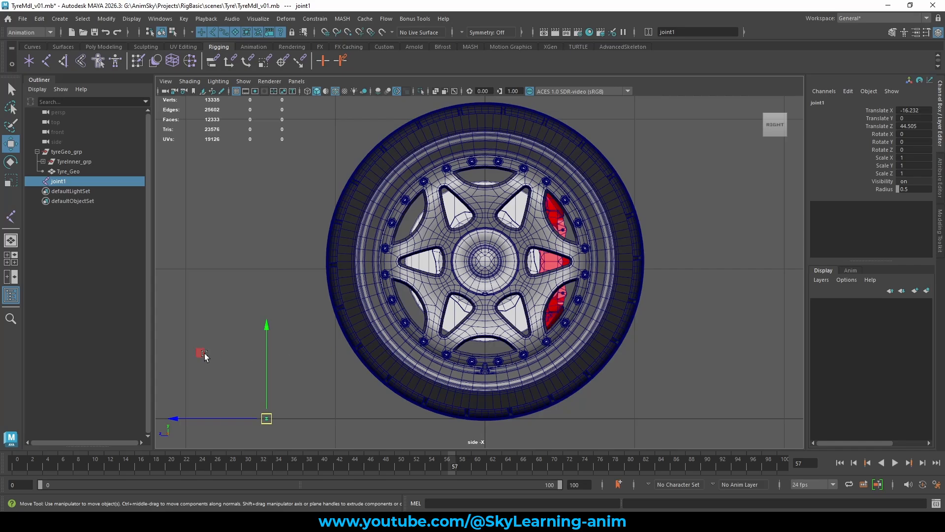
scroll(516, 263, "up", 6)
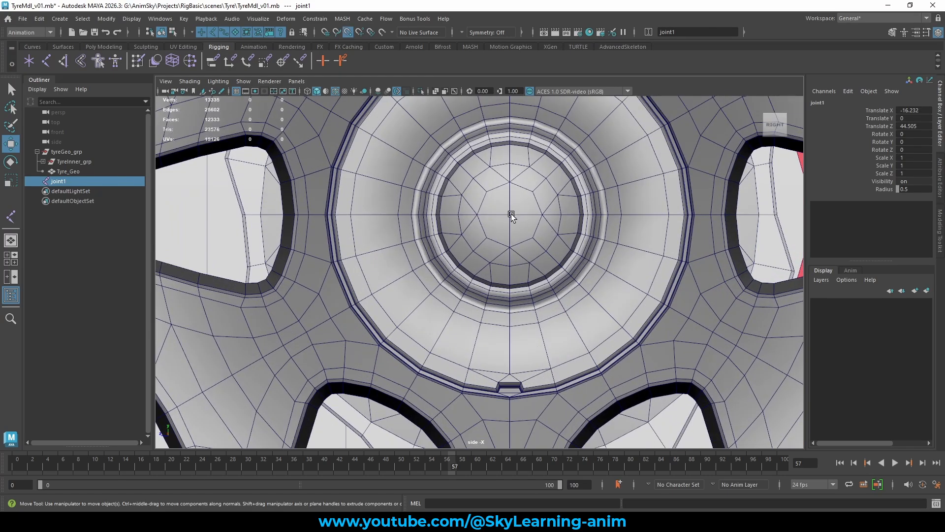
middle_click(511, 214)
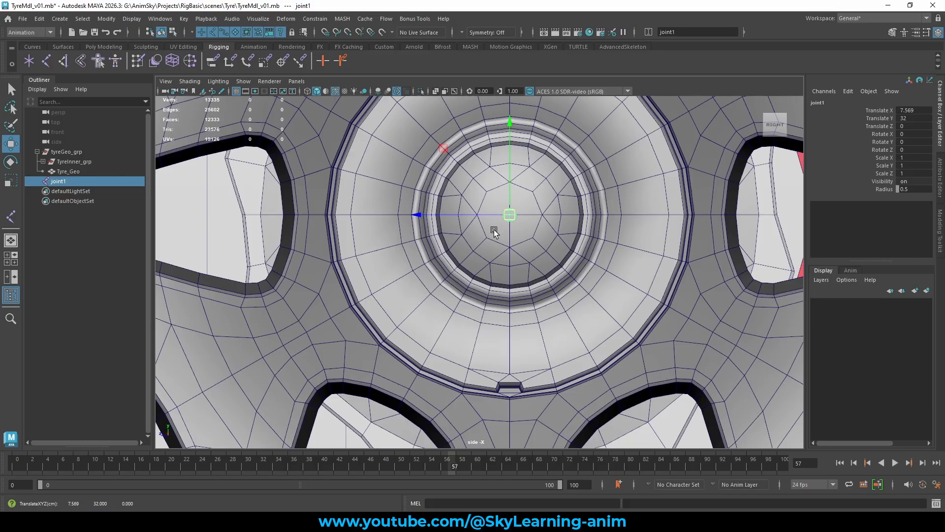
key("space")
key("space")
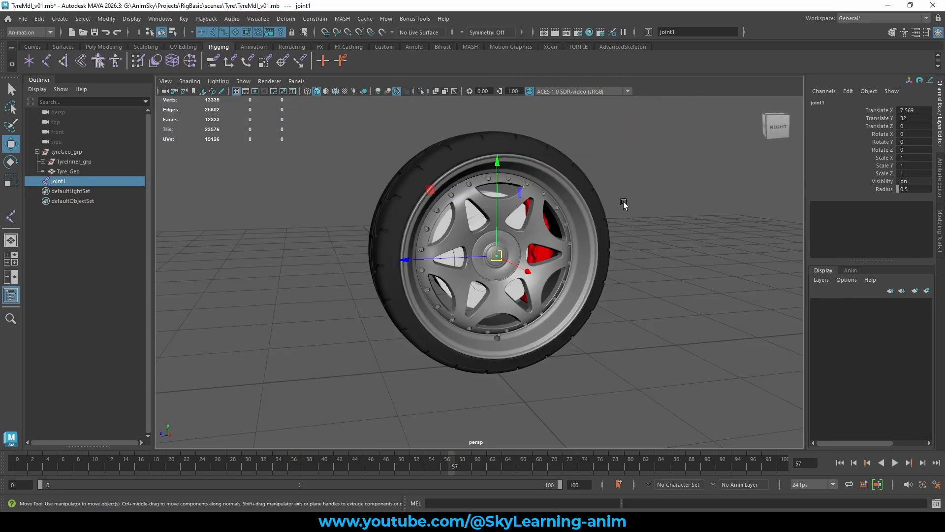
left_click_drag(626, 207, 497, 273, "alt")
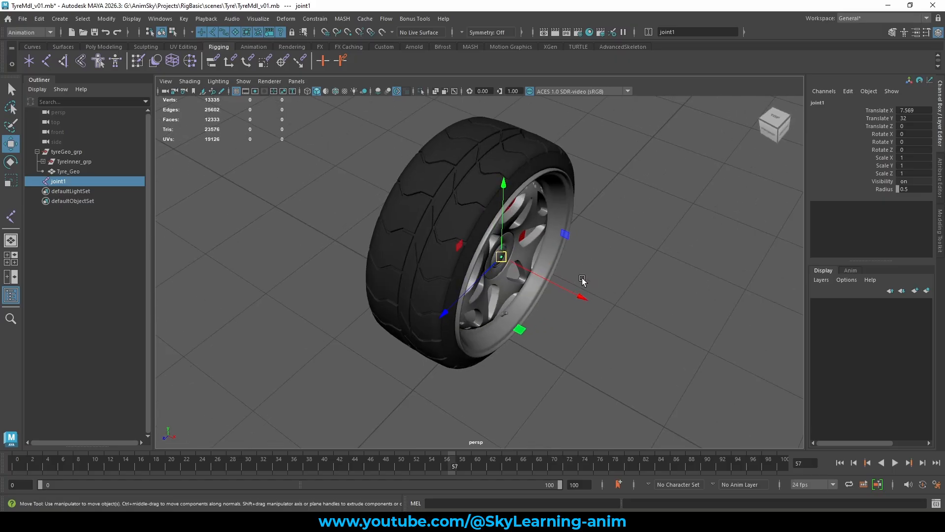
Move joint1 along X to about -8.888, inside the tyre, and check its placement from both sides of the wheel.
left_click_drag(582, 280, 507, 251, "alt")
left_click_drag(534, 295, 459, 248, "alt")
left_click_drag(414, 300, 423, 270, "alt")
left_click_drag(424, 270, 430, 273, "alt")
key("ctrl+z")
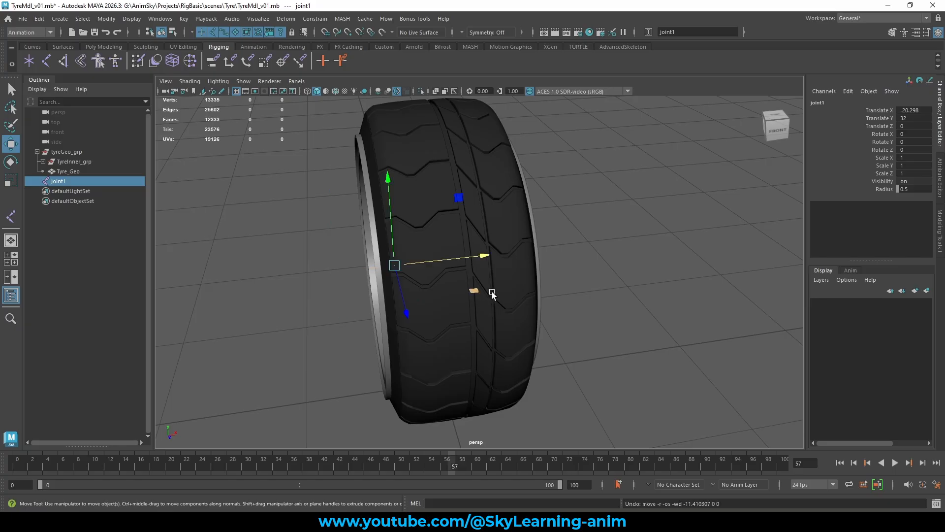
left_click_drag(492, 294, 648, 223, "alt")
left_click(658, 232)
scroll(658, 236, "up", 3)
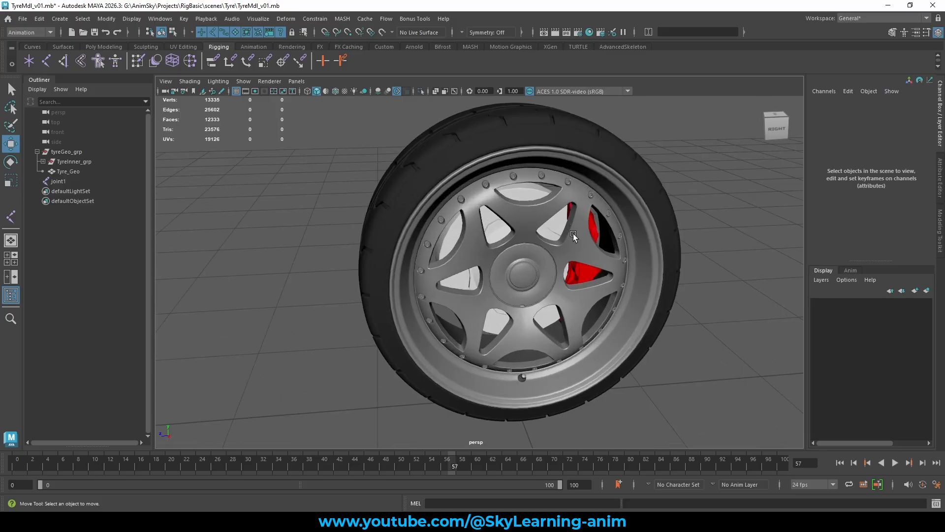
scroll(554, 250, "down", 5)
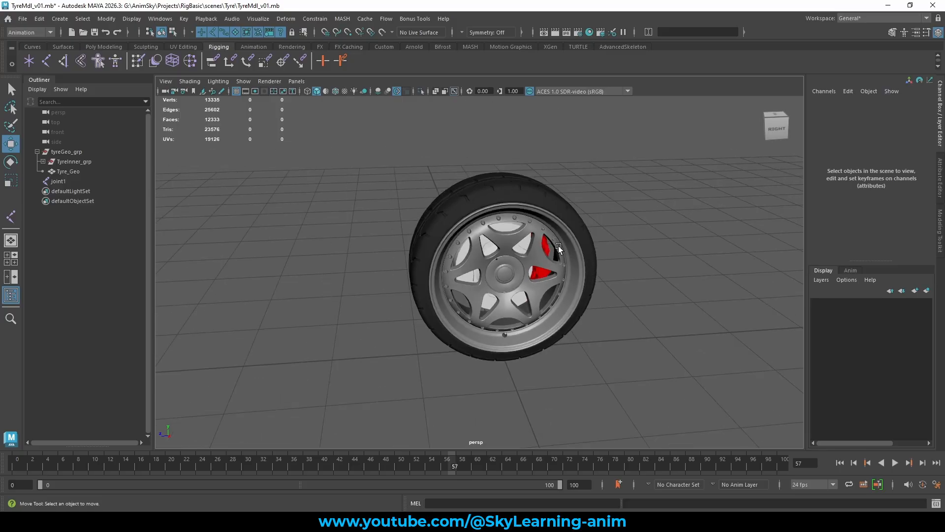
left_click_drag(558, 246, 459, 302, "alt")
scroll(542, 246, "up", 4)
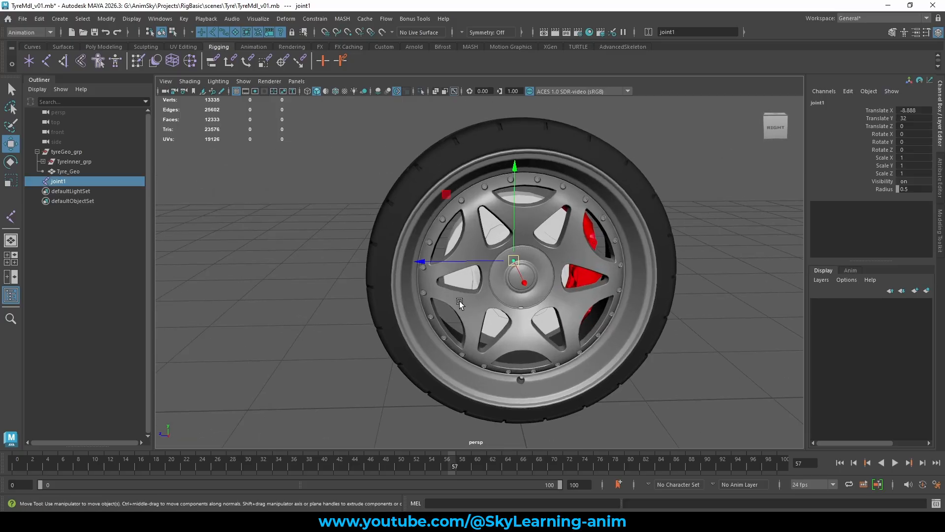
Parent-constrain tyreGeo_grp to joint1 with Maintain offset on and all translate and rotate axes included.
left_click(97, 152, "ctrl")
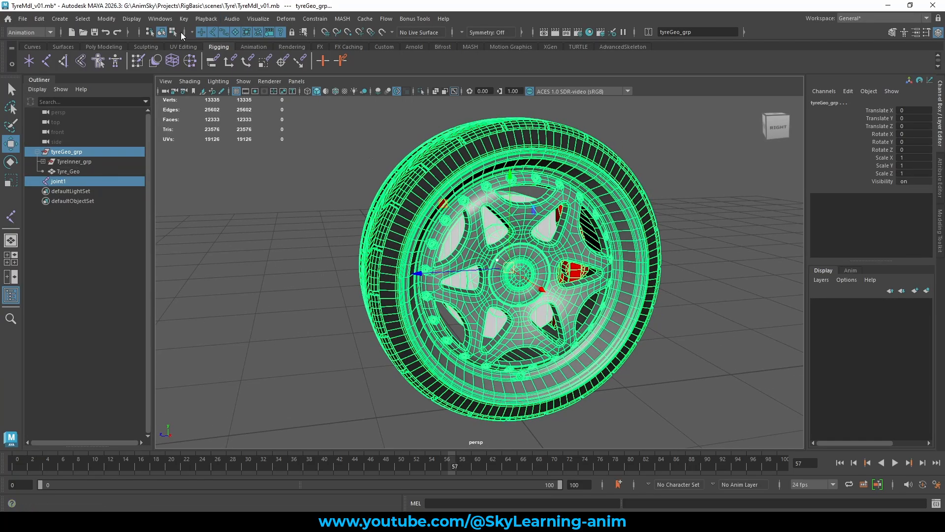
left_click(315, 19)
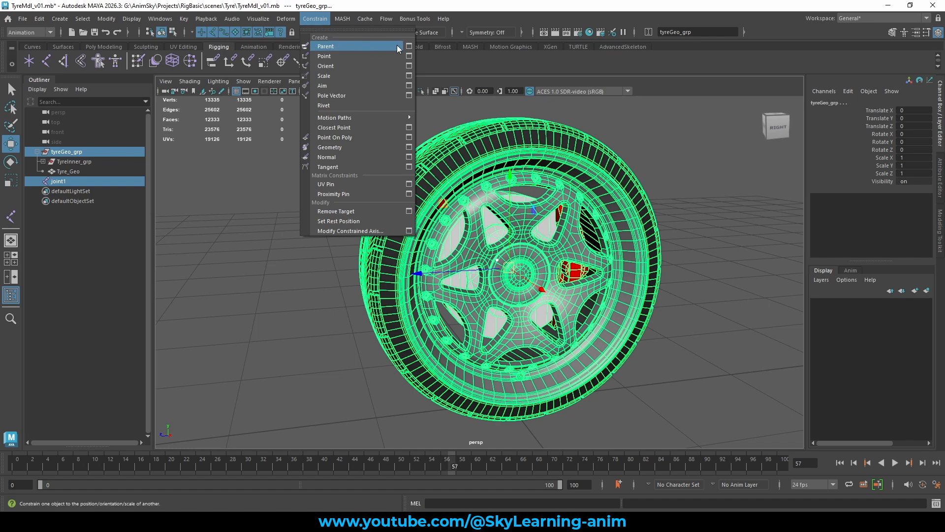
left_click(409, 45)
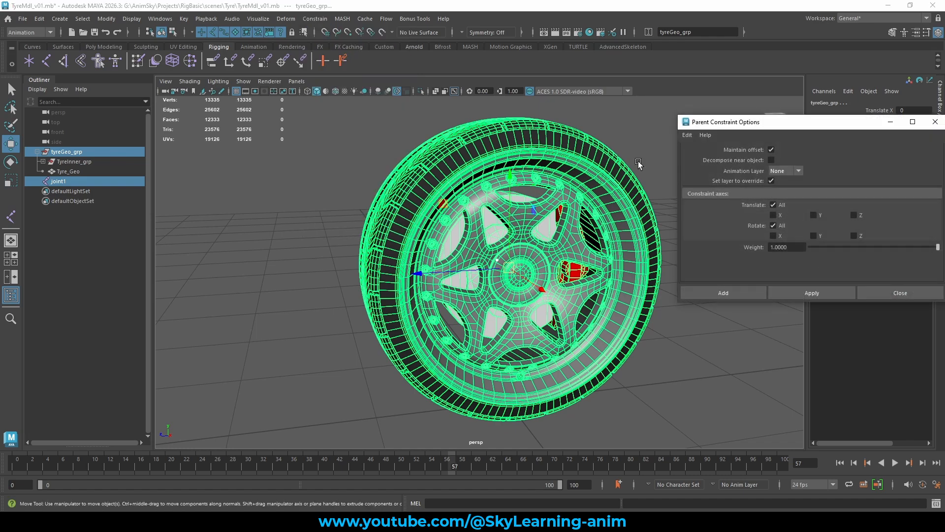
left_click_drag(613, 177, 538, 154, "alt")
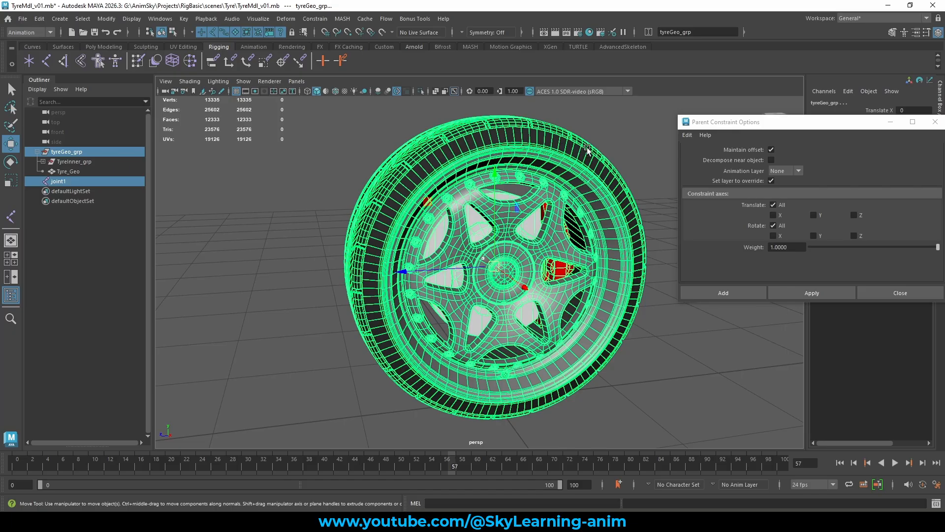
left_click(603, 140)
key("ctrl+z")
left_click_drag(615, 147, 615, 143, "alt")
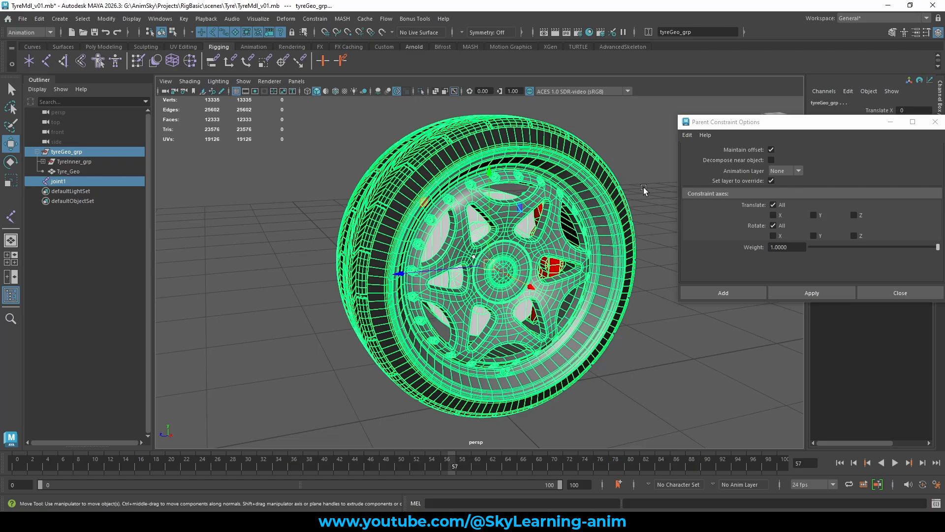
left_click_drag(787, 121, 778, 122)
left_click(89, 182)
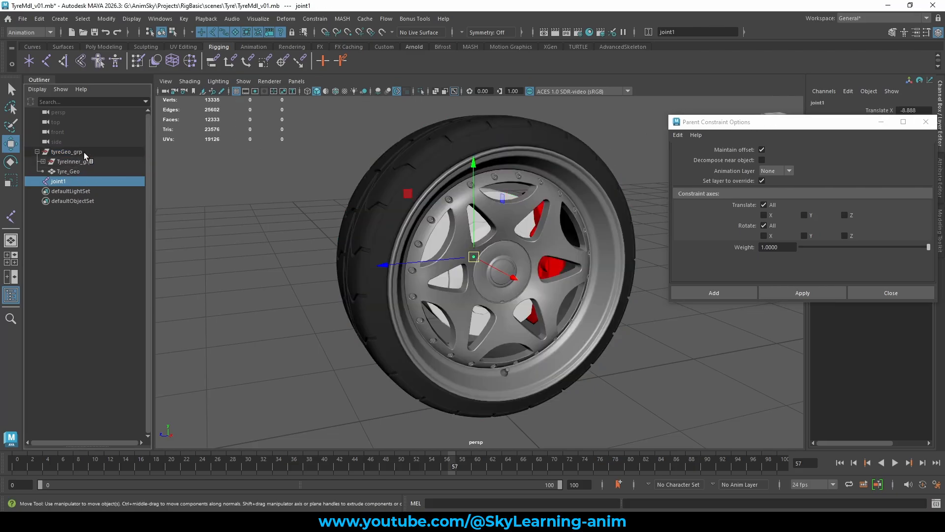
left_click(84, 154, "ctrl")
left_click(735, 292)
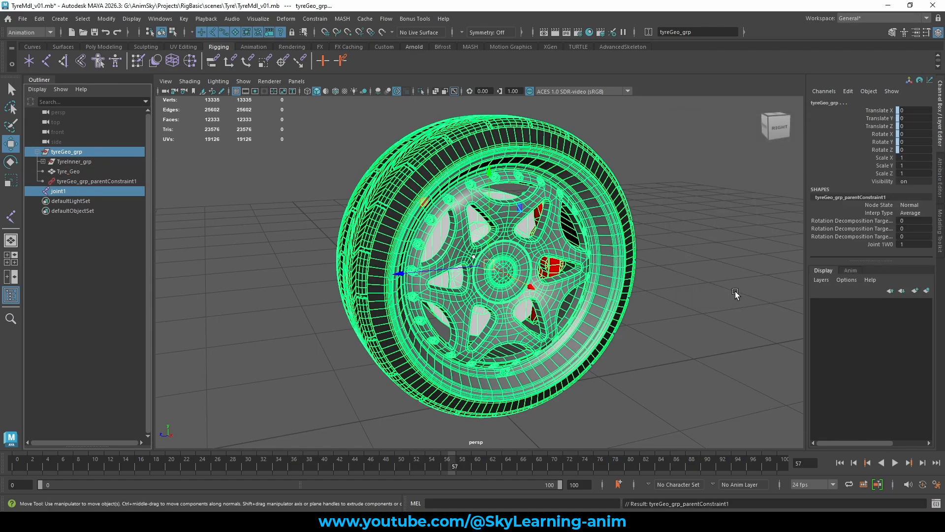
Rotate joint1 around X to test that the tyre follows it, and undo the rotation.
left_click(665, 270)
left_click(72, 190)
key("f")
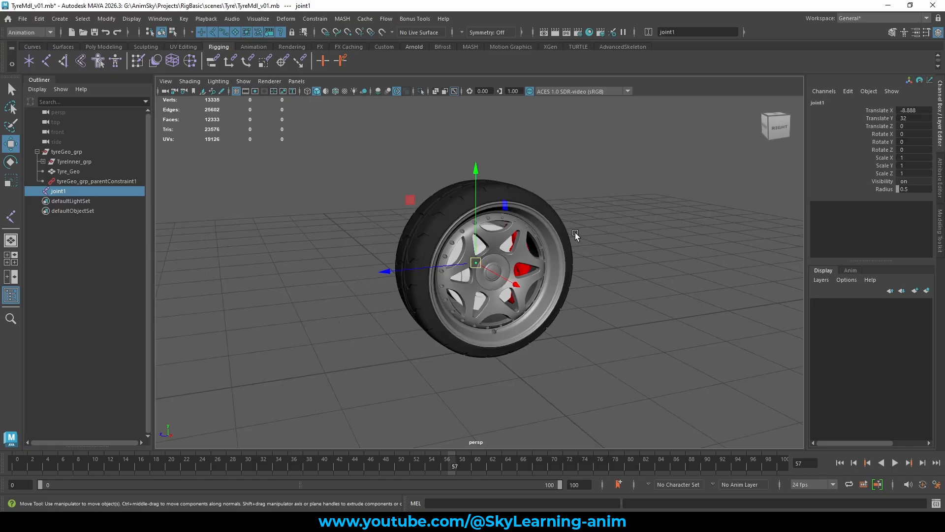
key("e")
key("w")
key("e")
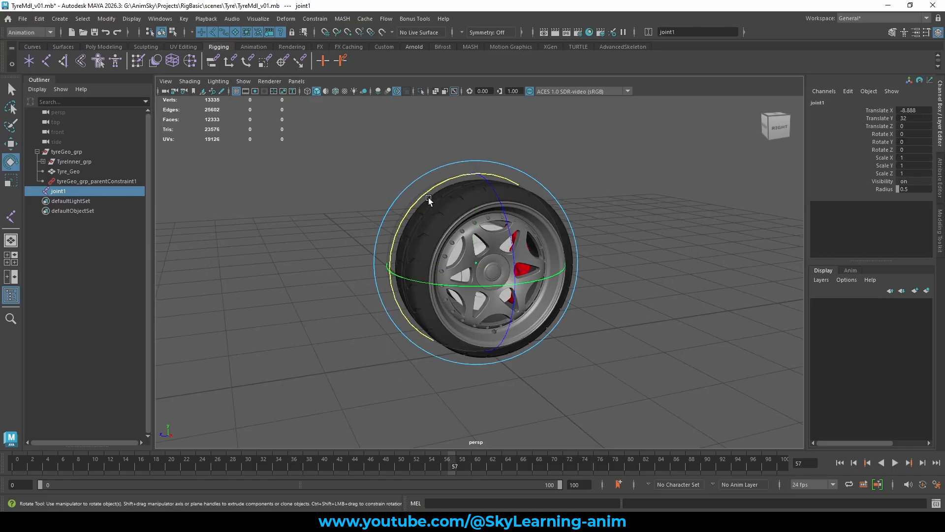
left_click_drag(416, 208, 344, 341)
key("ctrl+z")
key("ctrl+z")
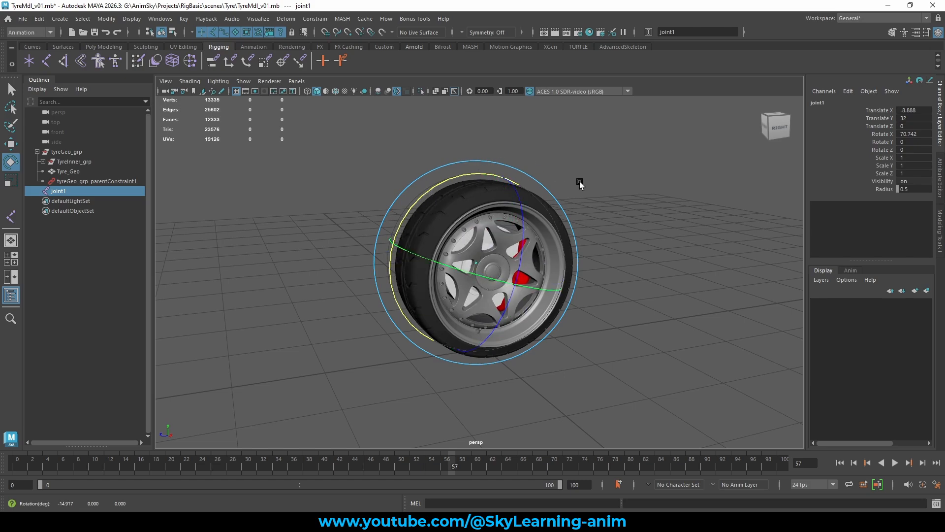
Move joint1 to test that the tyre follows its translation, undo the move and clear the selection.
key("w")
left_click_drag(418, 208, 644, 217)
key("ctrl+z")
left_click(629, 208)
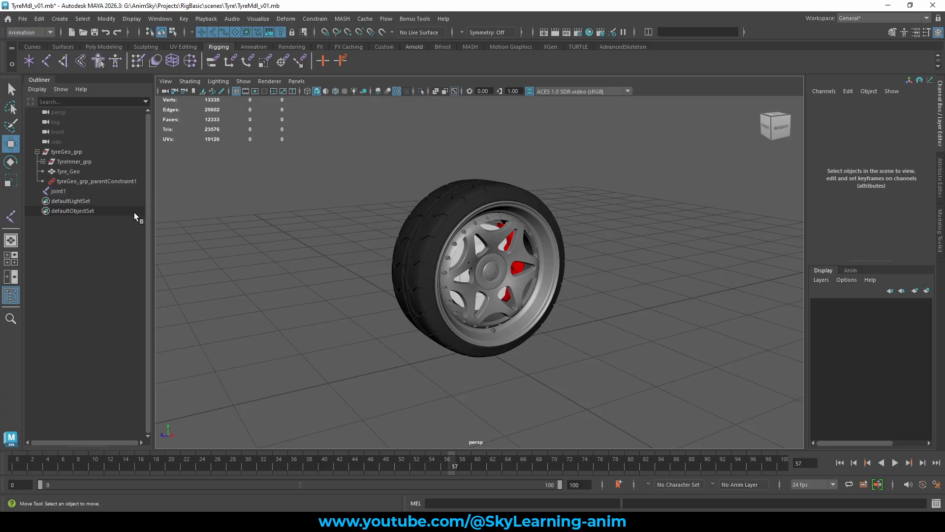
Rename joint1 to tyreCenter_jnt and clear the selection.
double_click(98, 191)
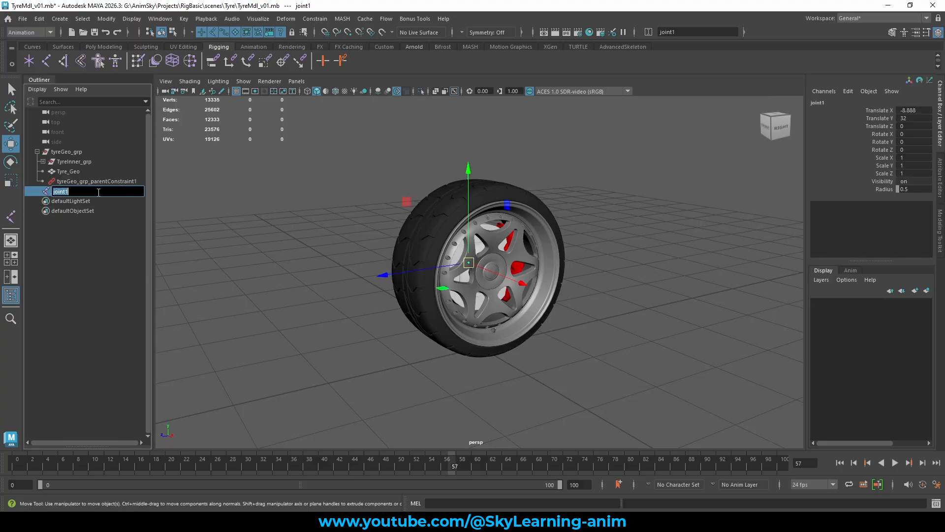
type("tyrecenter_jnt")
key("Return")
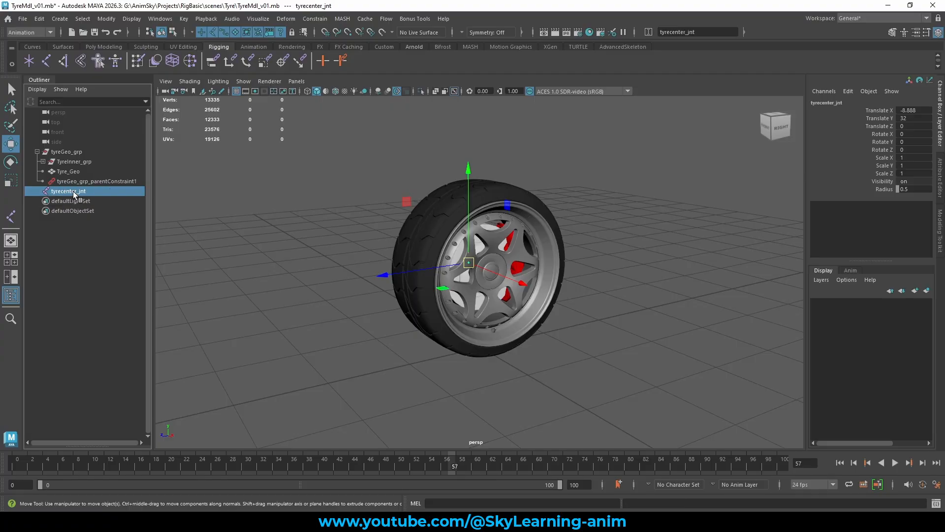
double_click(72, 191)
left_click(65, 191)
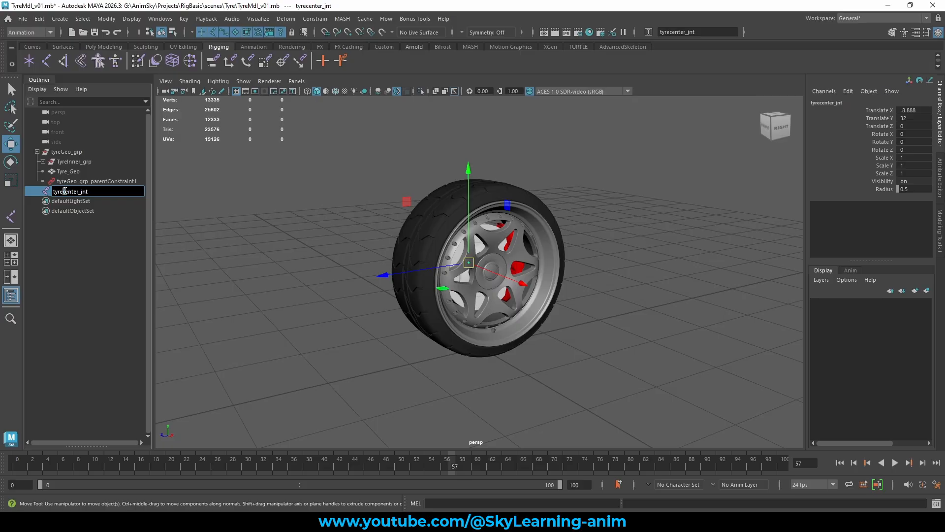
key("Return")
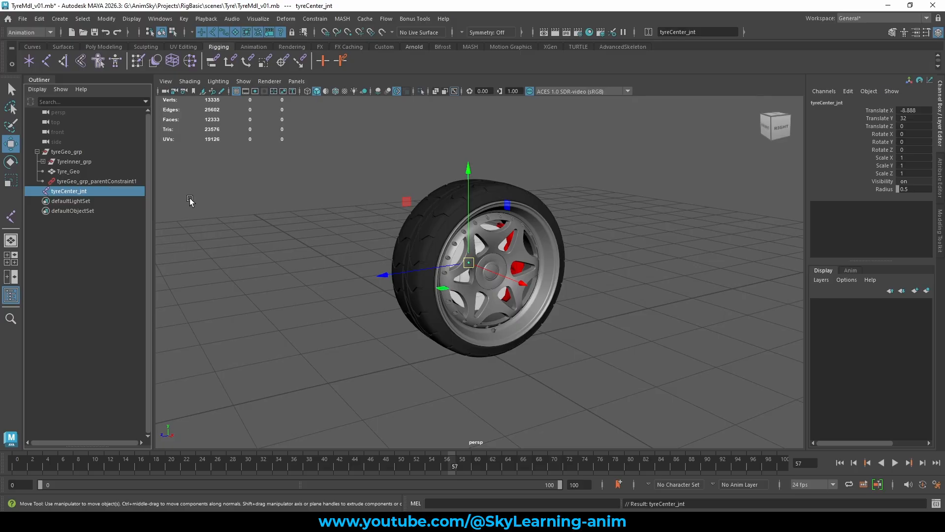
left_click(372, 206)
Create a NURBS circle on the ground under the wheel and set its radius to 50.
left_click_drag(480, 237, 504, 242, "alt")
right_click_drag(504, 241, 520, 236, "alt")
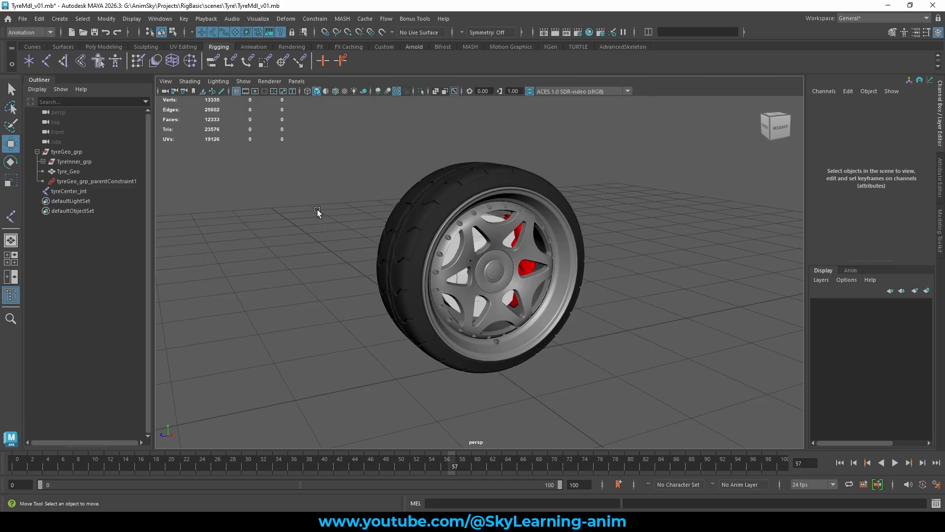
left_click(38, 45)
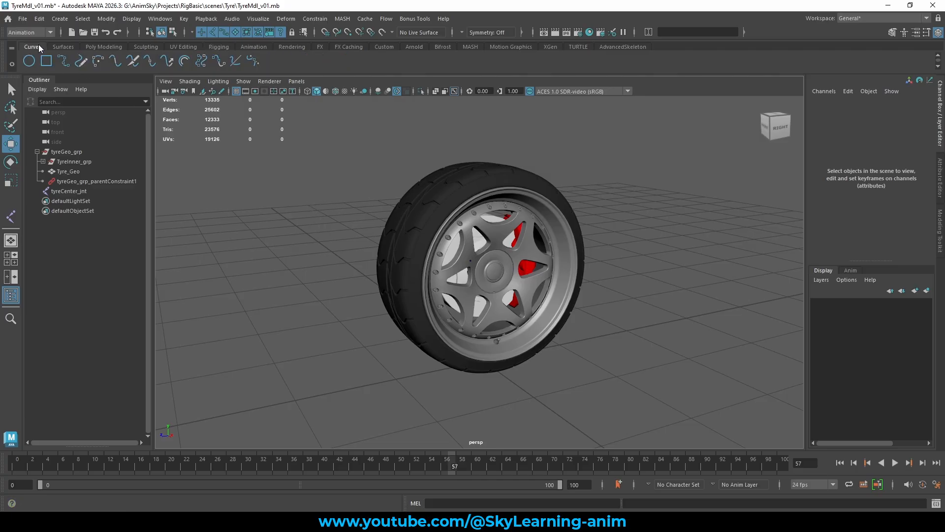
left_click(29, 61)
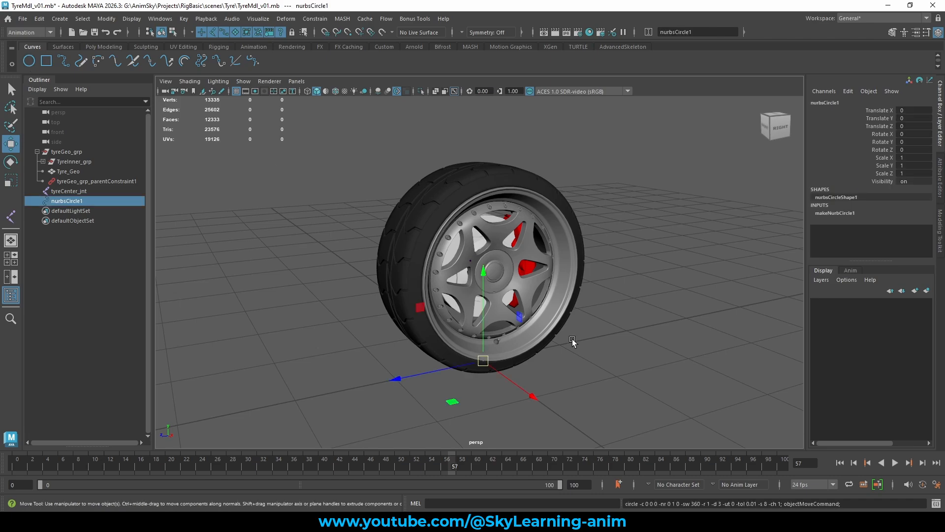
left_click(835, 212)
scroll(831, 215, "down", 2)
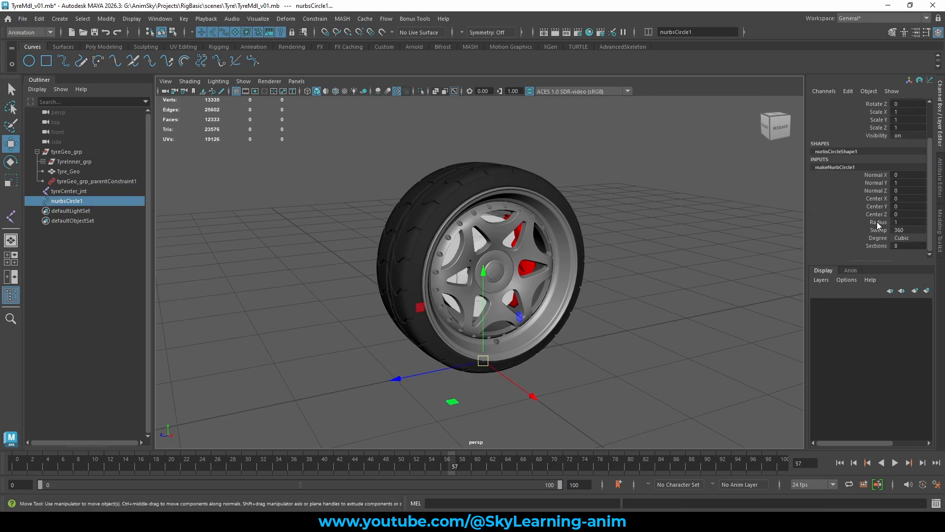
left_click(876, 222)
middle_click_drag(875, 222, 865, 246)
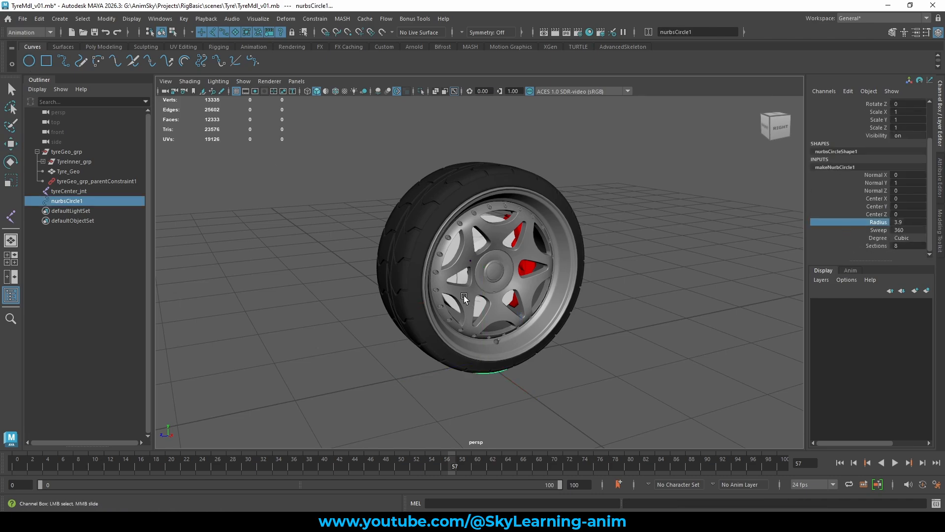
double_click(899, 223)
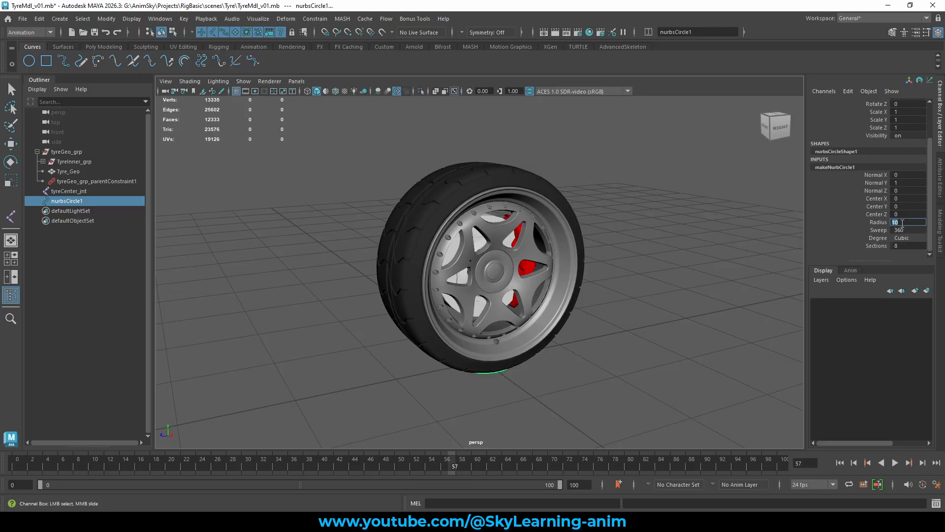
type("50")
key("Return")
left_click_drag(621, 276, 640, 285, "alt")
Turn the circle into a diamond by setting its degree to Linear and its sections to 4.
left_click(906, 235)
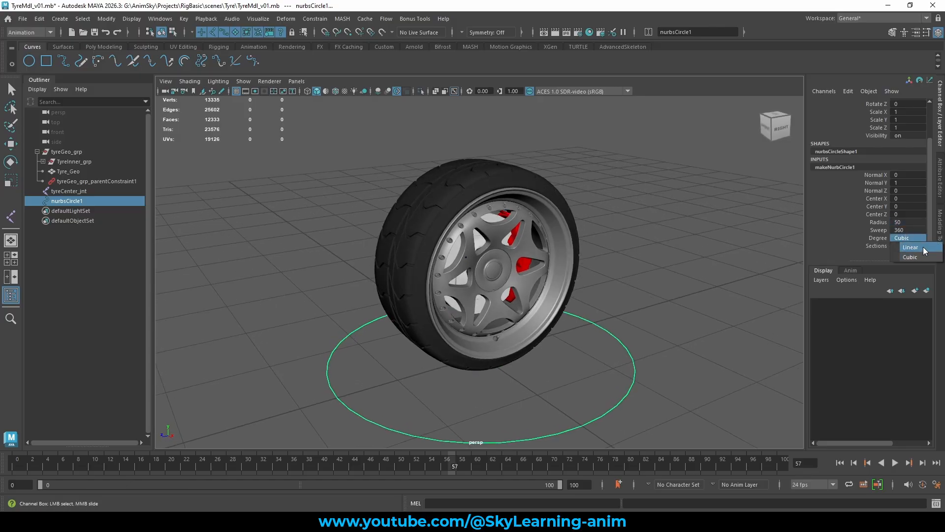
left_click(908, 245)
left_click_drag(555, 235, 630, 270, "alt")
left_click(876, 245)
middle_click_drag(584, 239, 574, 237)
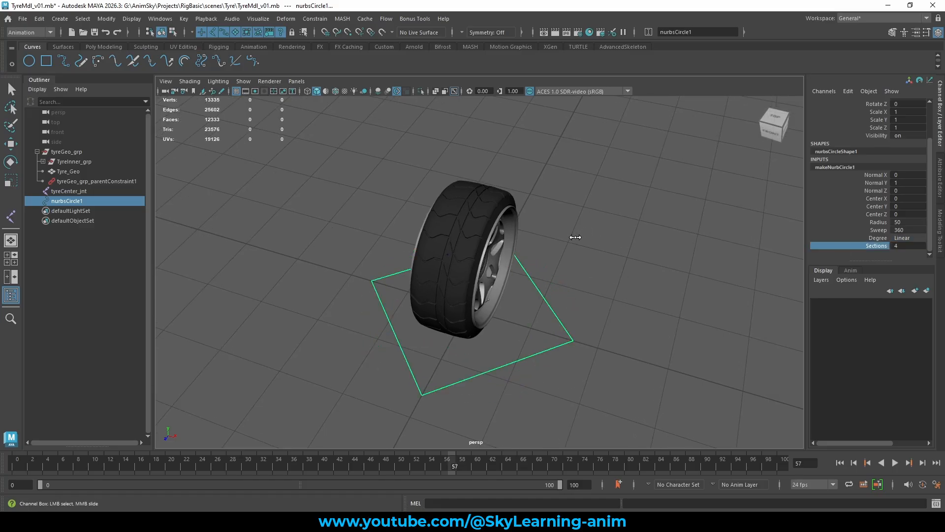
left_click_drag(627, 266, 548, 308, "alt")
Scale the diamond's two side control vertices inward along X to narrow the curve, and return to object mode.
key("w")
key("F9")
left_click_drag(604, 354, 549, 291)
left_click_drag(373, 276, 342, 317, "shift")
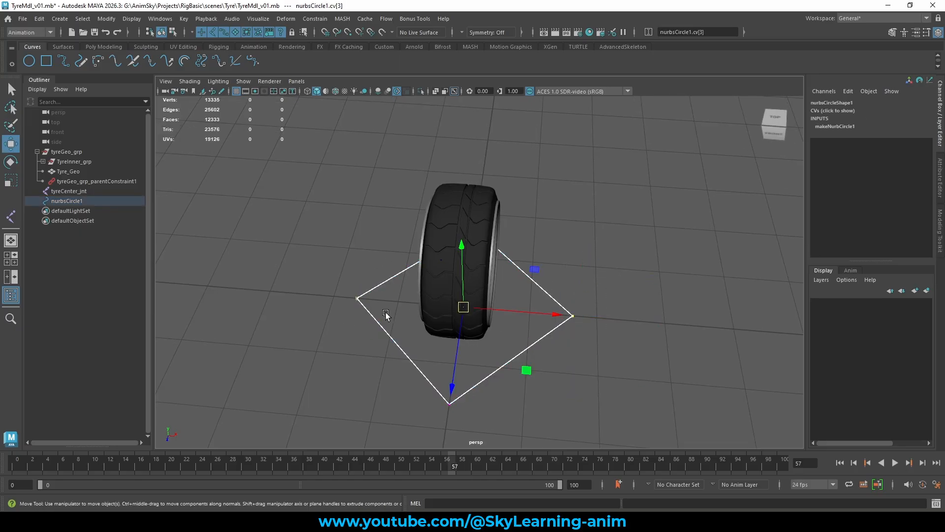
key("e")
key("r")
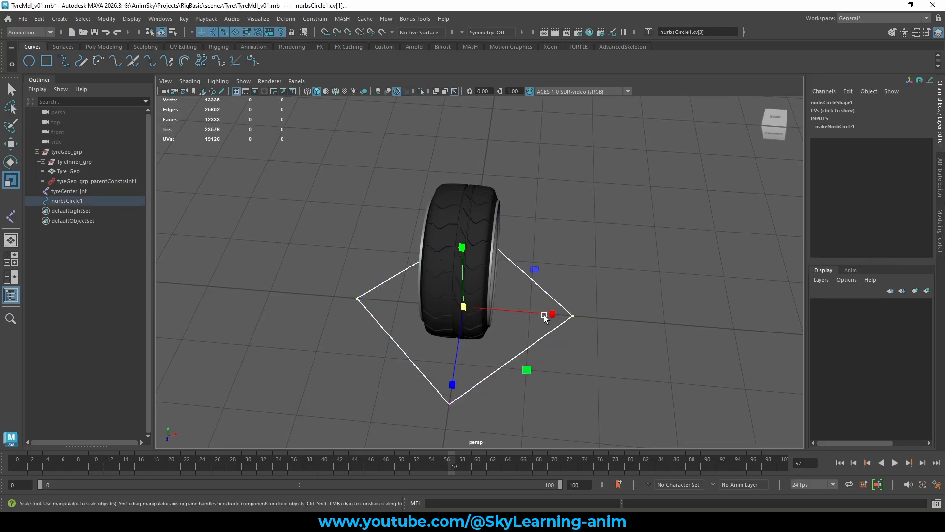
left_click_drag(545, 314, 539, 268)
key("w")
right_click(545, 171)
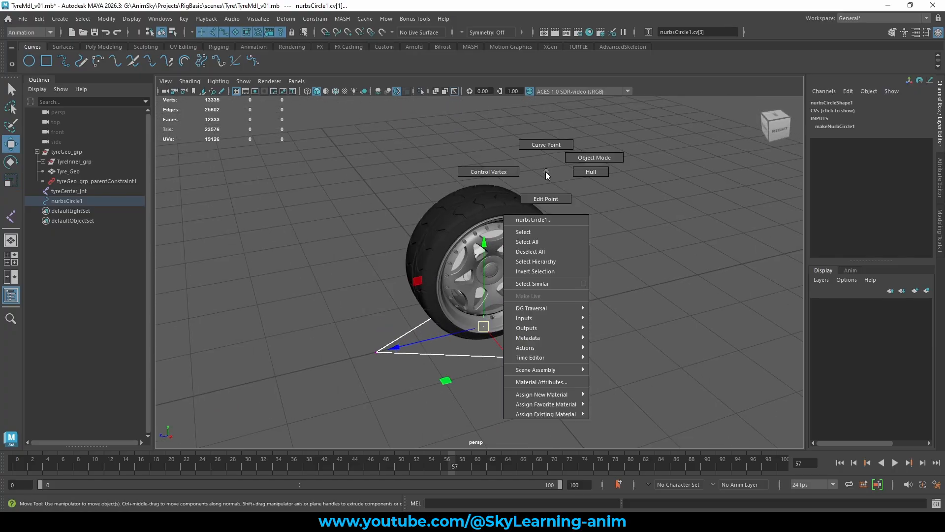
right_click_drag(545, 171, 591, 158)
left_click(524, 161)
Rename the diamond curve nurbsCircle1 to tyre_ctl.
left_click(68, 204)
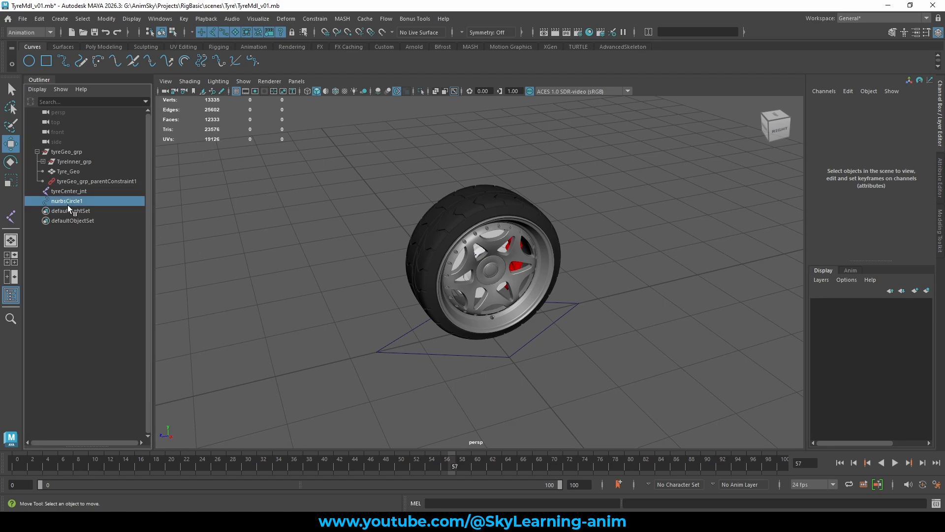
double_click(67, 205)
type("ty")
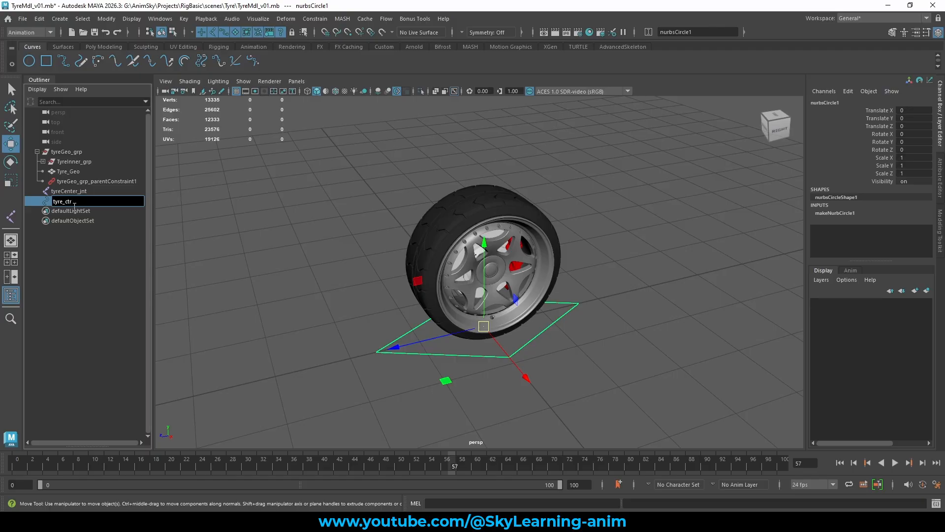
type("re_ctl")
key("Return")
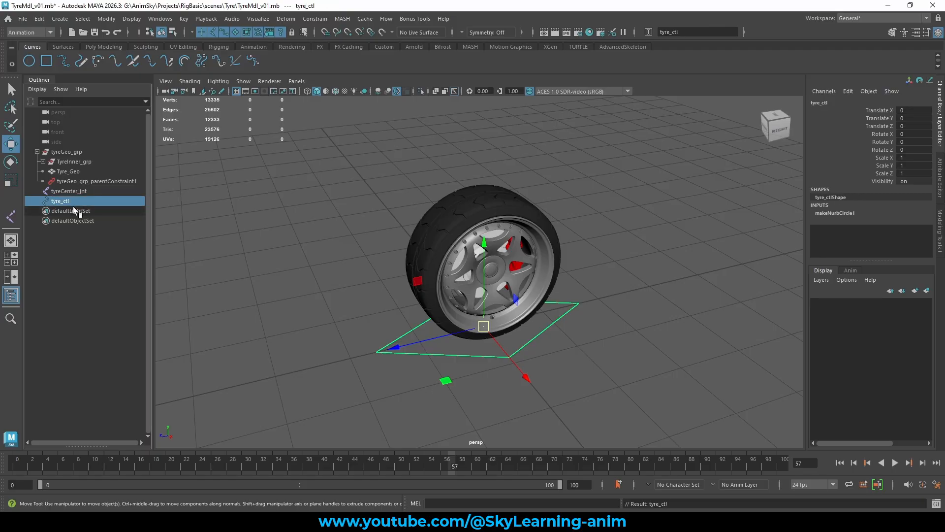
Delete the construction history of the diamond curve tyre_ctl.
left_click_drag(383, 225, 622, 264, "alt")
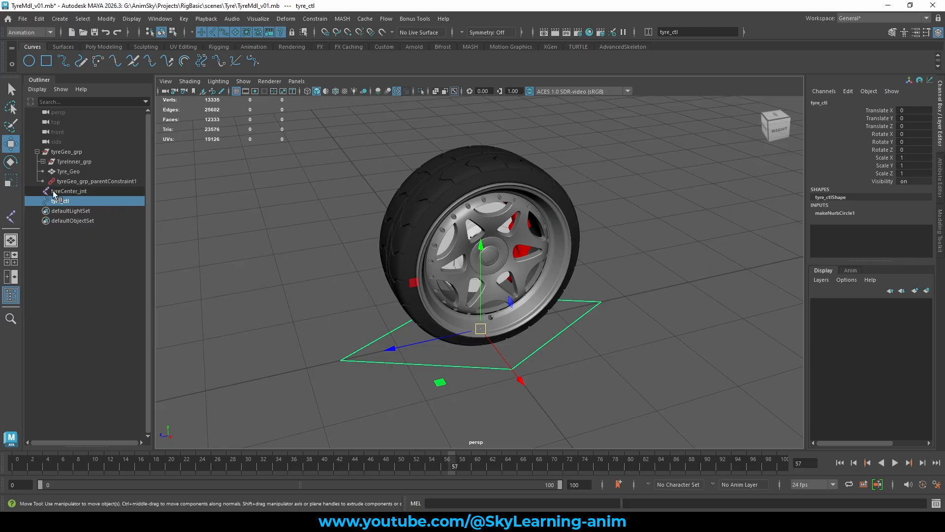
left_click(73, 191)
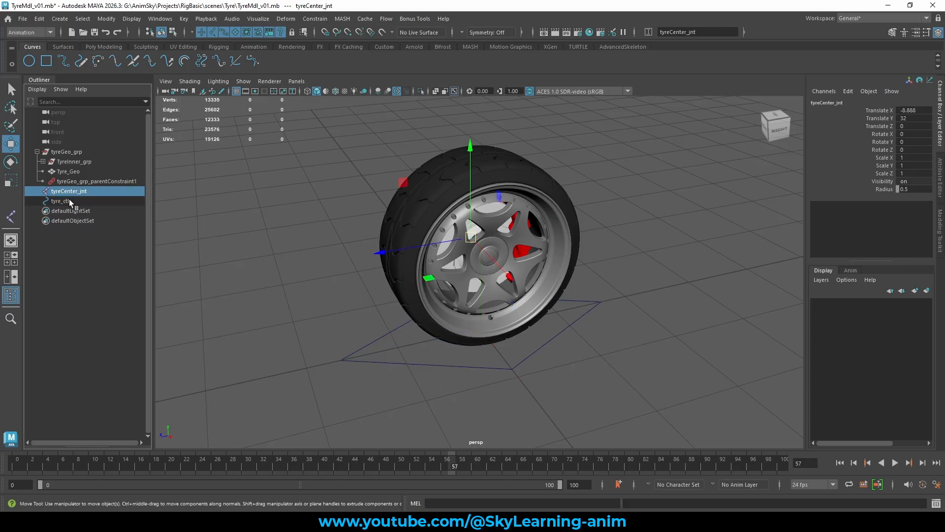
left_click(69, 199)
left_click(81, 192)
left_click(65, 202)
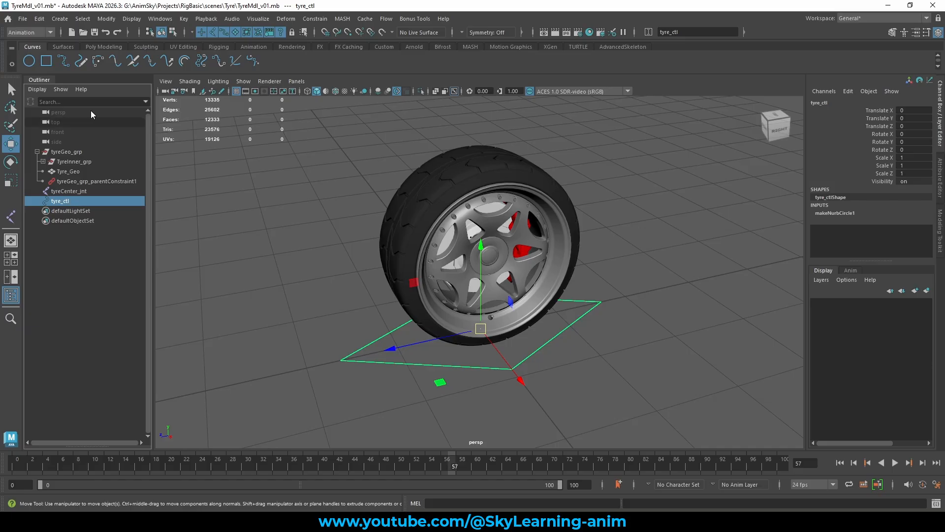
left_click(39, 18)
mouse_move(135, 138)
left_click(191, 139)
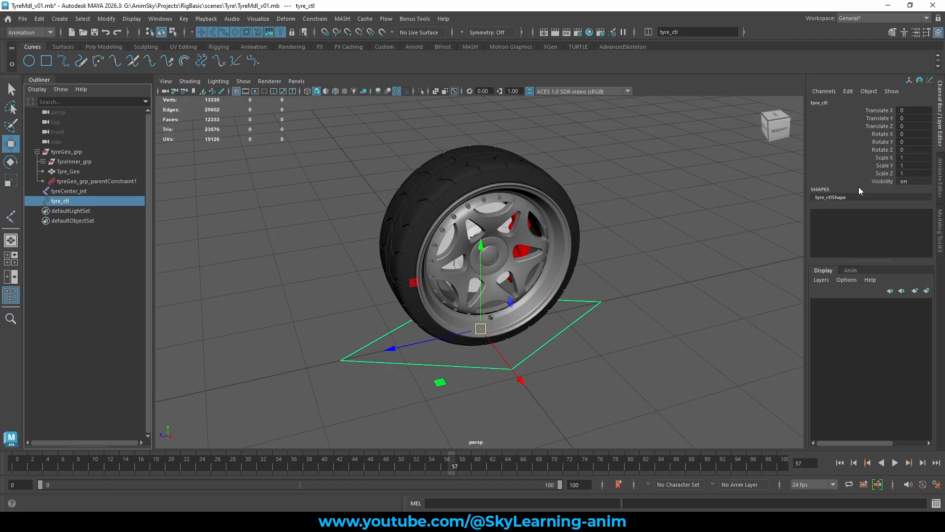
Parent tyreCenter_jnt under tyre_ctl and expand the control's hierarchy to check the joint beneath it.
left_click(93, 192)
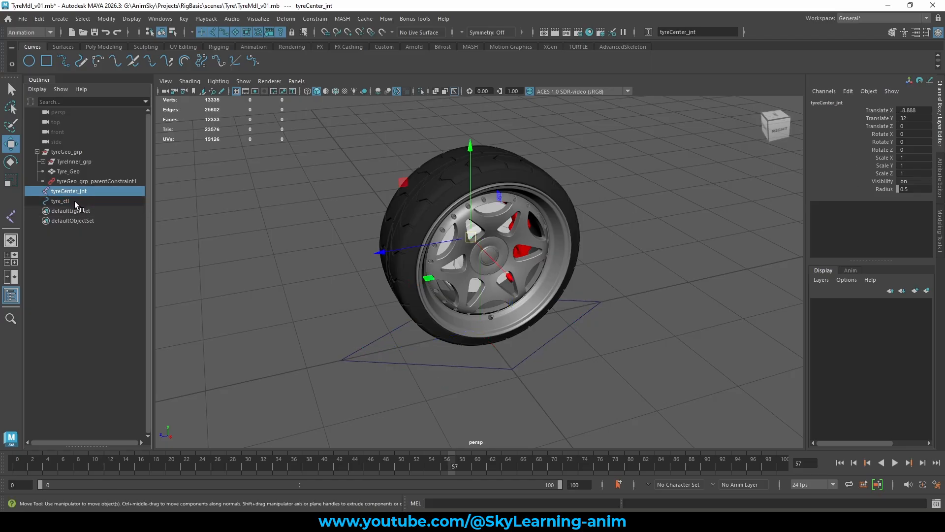
left_click(74, 200, "ctrl")
key("p")
left_click(351, 308)
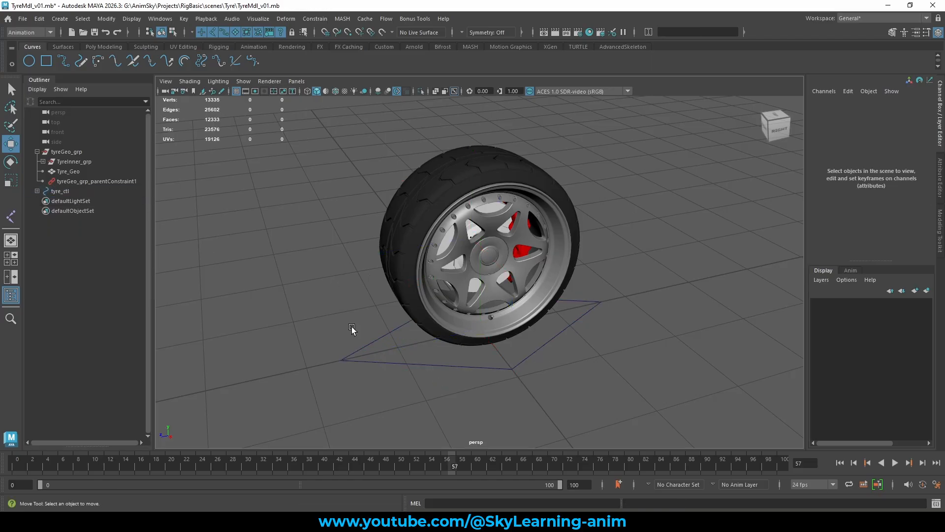
left_click_drag(353, 327, 439, 380)
scroll(441, 381, "down", 1)
left_click_drag(379, 361, 475, 339)
left_click(37, 191)
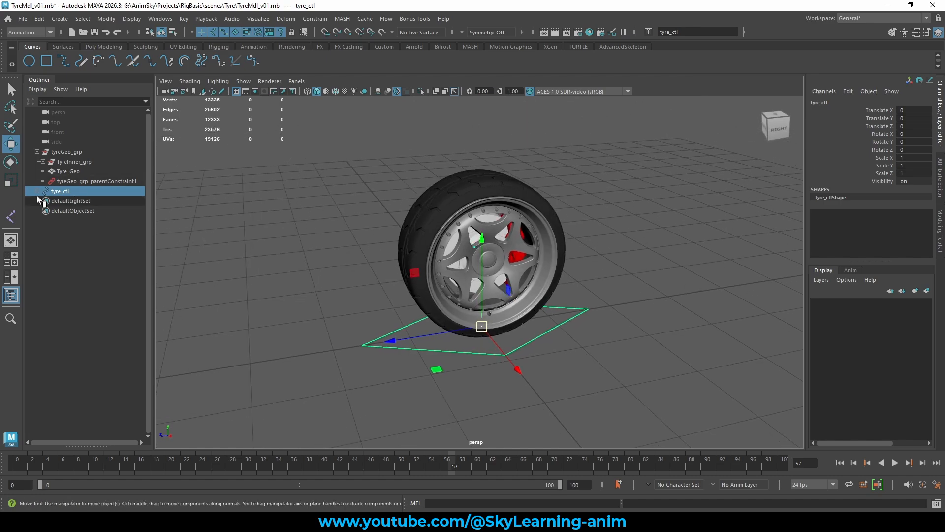
left_click(55, 202)
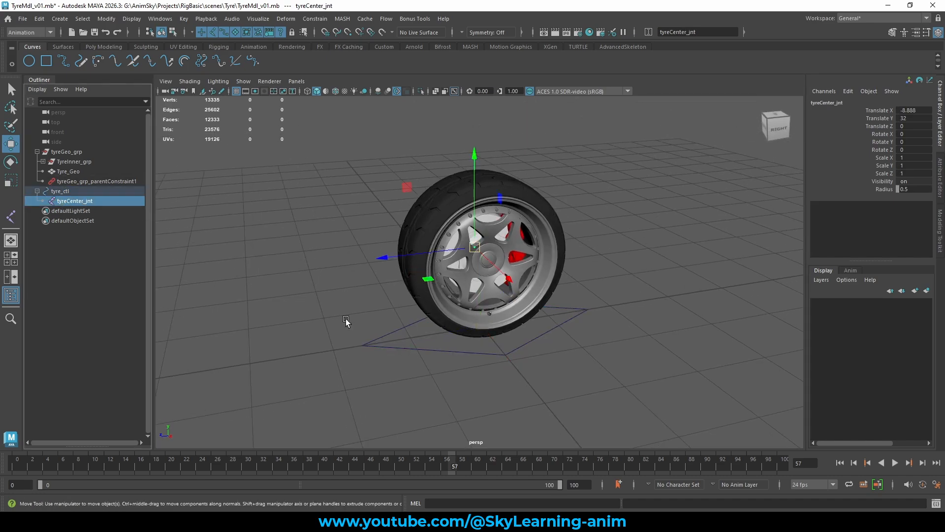
Create a new NURBS circle and match all its transforms to tyreCenter_jnt.
left_click(277, 194)
left_click(30, 62)
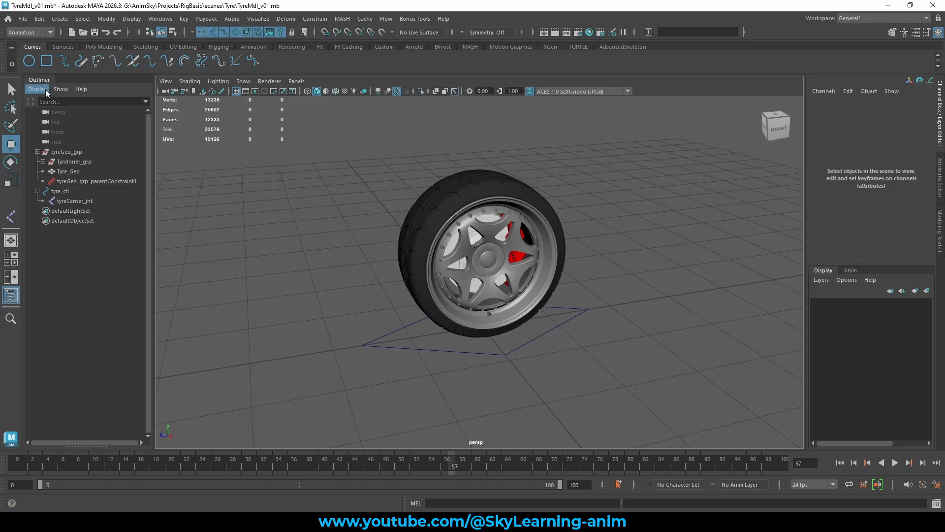
left_click(78, 202, "ctrl")
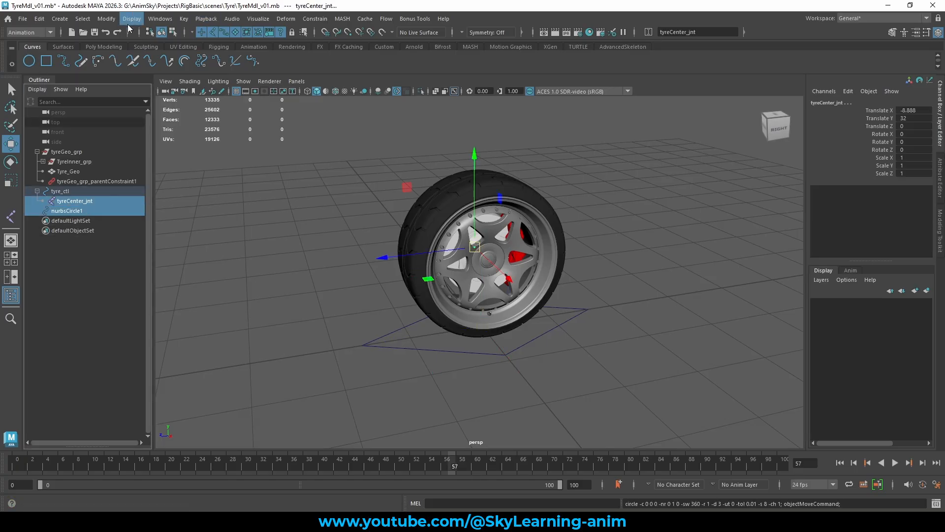
left_click(63, 211)
left_click(67, 203, "ctrl")
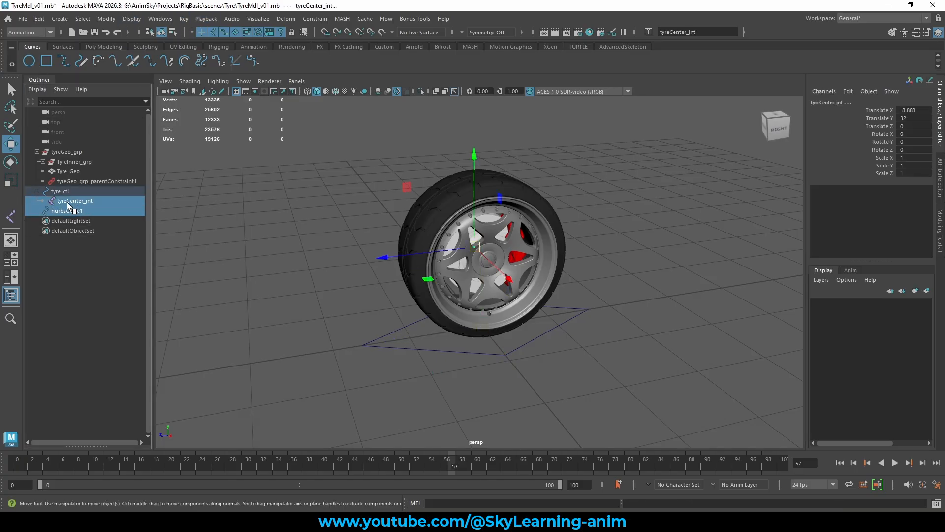
left_click(29, 32)
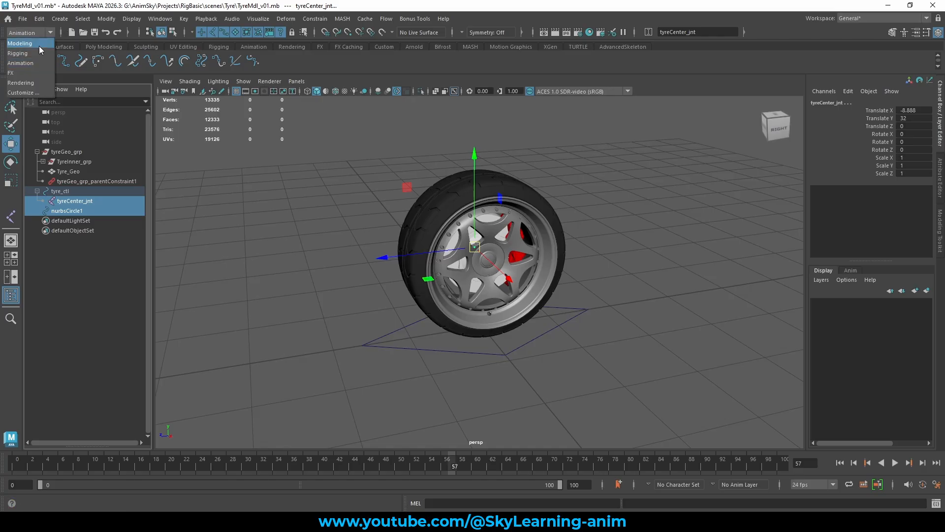
left_click(262, 132)
left_click(59, 210)
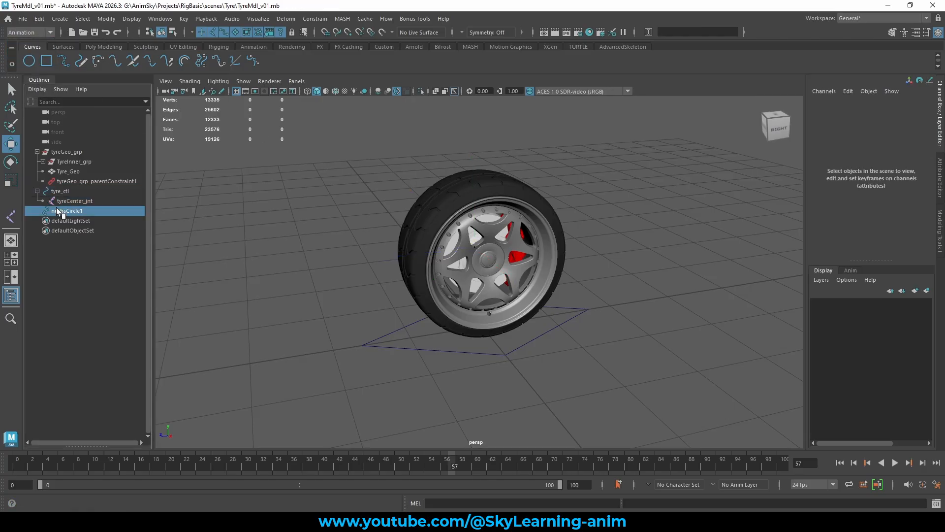
left_click(71, 201, "ctrl")
left_click(106, 19)
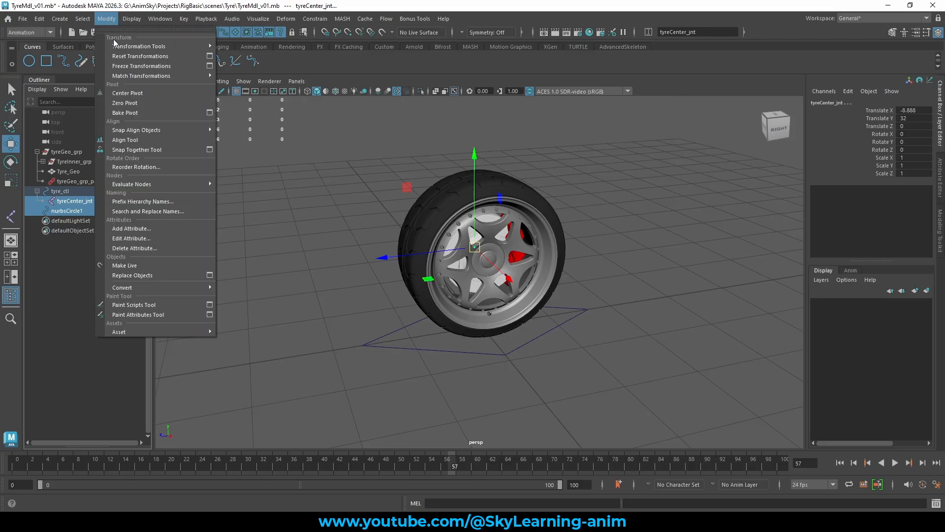
mouse_move(146, 79)
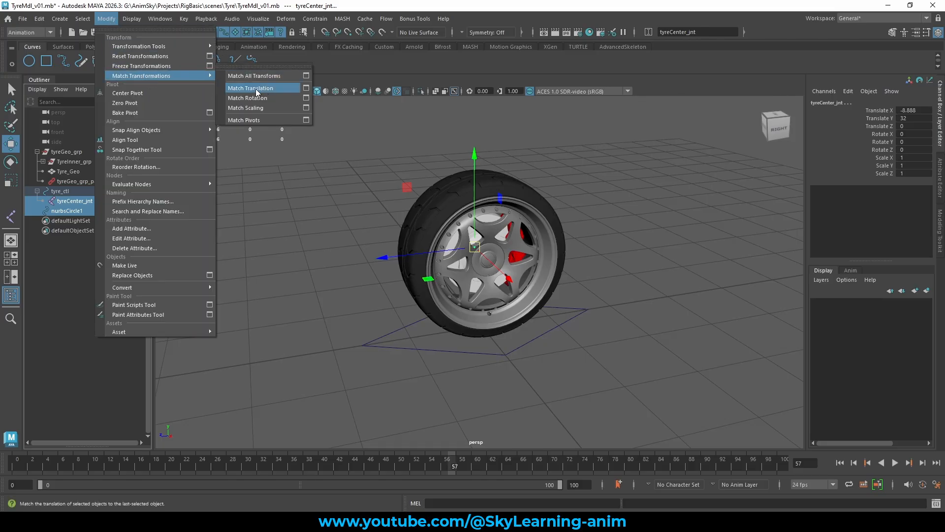
left_click(272, 77)
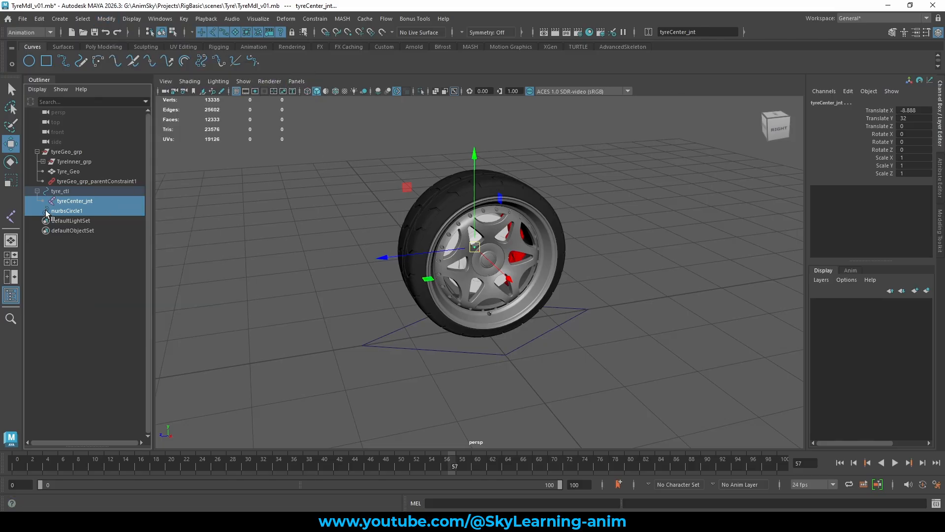
Check the new circle's placement at the wheel centre and create an empty group with nothing selected.
left_click(58, 212)
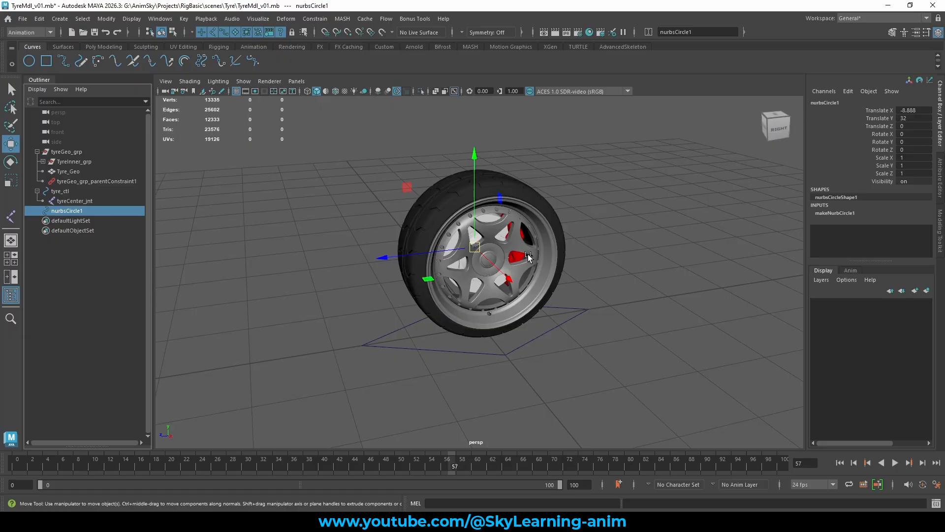
left_click_drag(581, 250, 716, 245, "alt")
left_click_drag(459, 261, 482, 261, "alt")
scroll(482, 261, "up", 3)
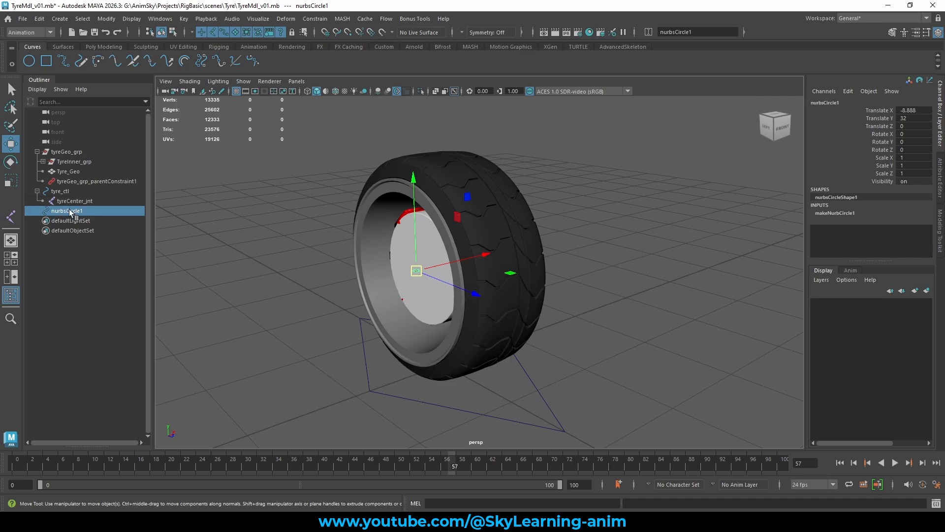
left_click(237, 217)
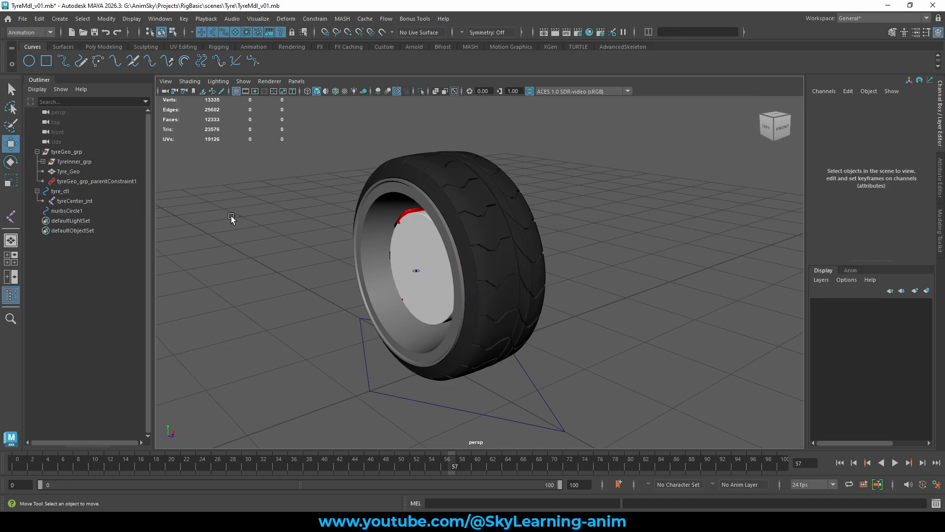
key("ctrl+g")
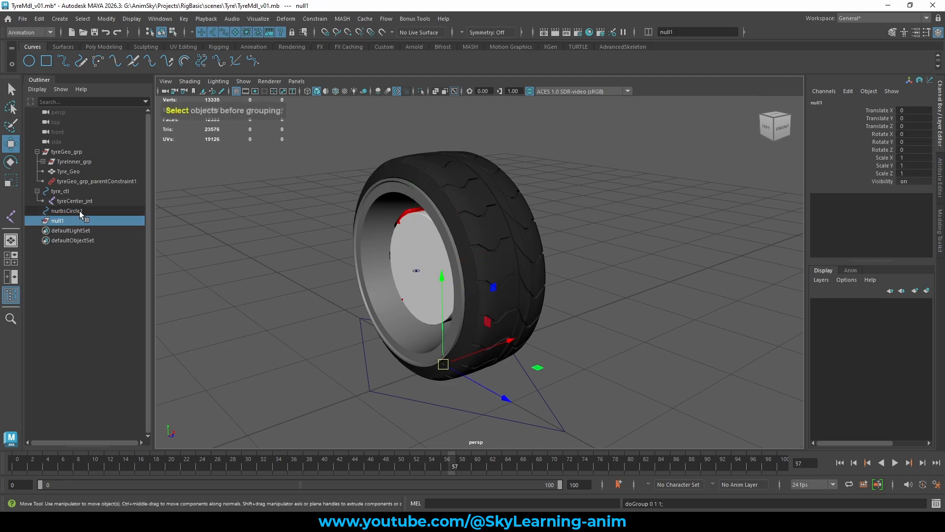
Rename the circle nurbsCircle1 to tyreRot_ctrl and copy the new name.
double_click(79, 211)
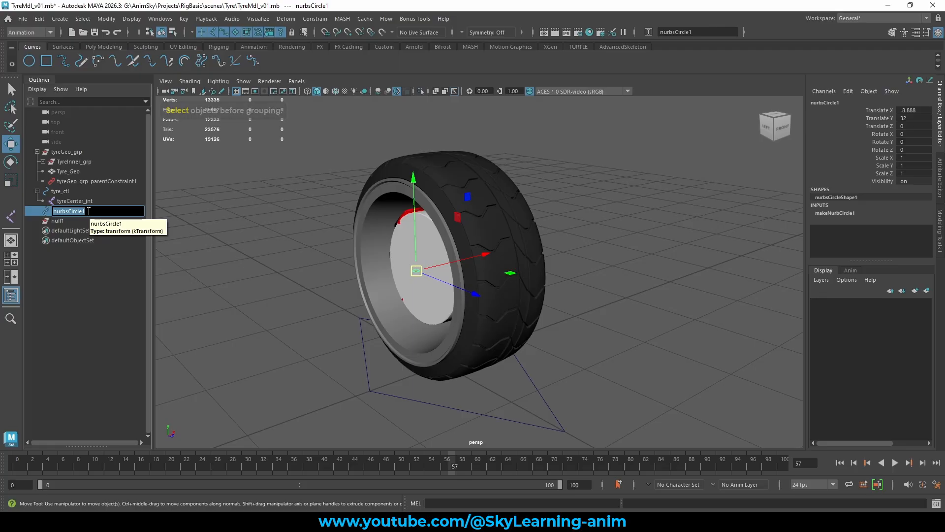
type("tyreRot_ctrl")
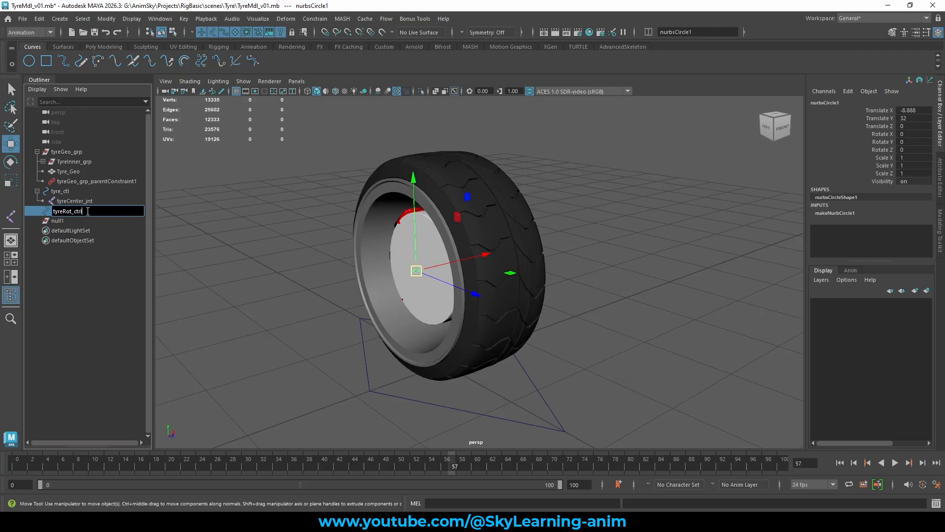
key("ctrl+a")
key("ctrl+c")
Rename the empty group null1 to tyreRot_ctrlGrp, reusing the copied control name.
left_click(71, 223)
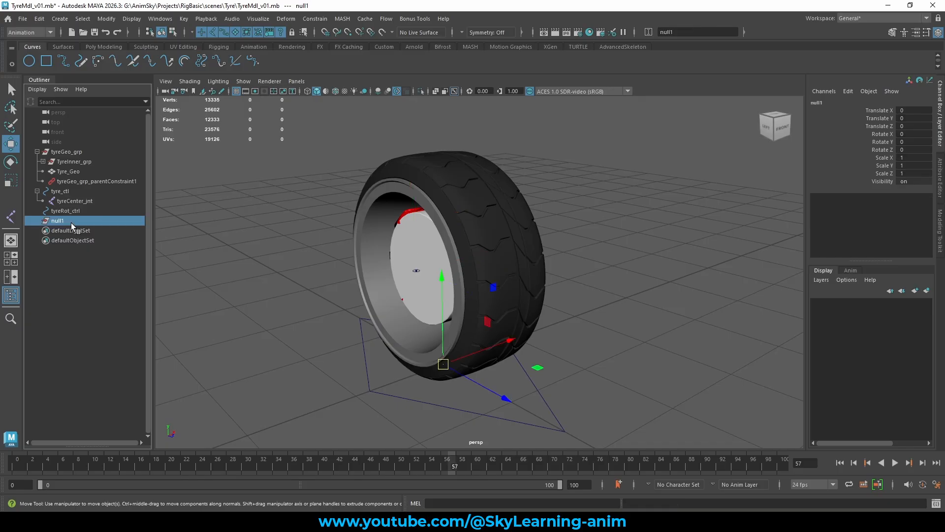
double_click(71, 222)
key("ctrl+v")
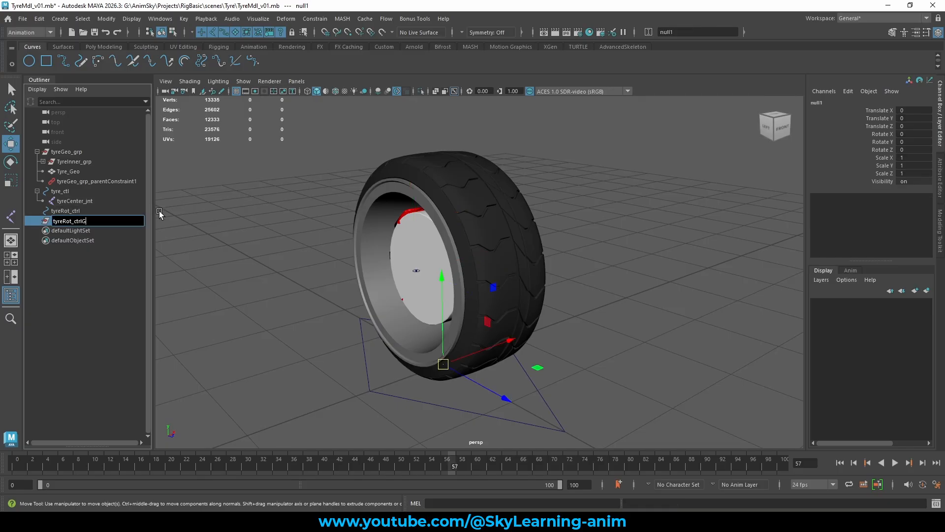
type("Grp")
key("Return")
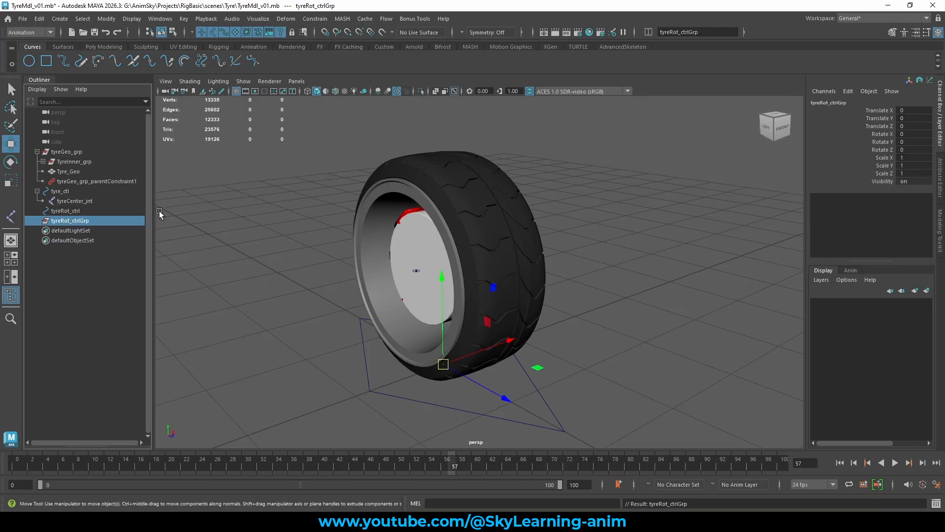
Delete the construction history of the tyreRot_ctrl circle.
left_click(96, 211)
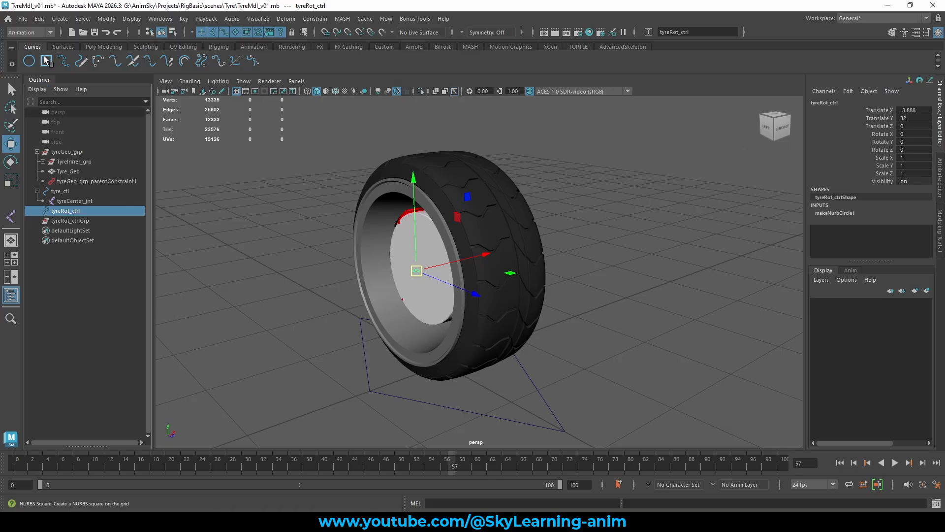
left_click(40, 20)
mouse_move(123, 132)
left_click(187, 136)
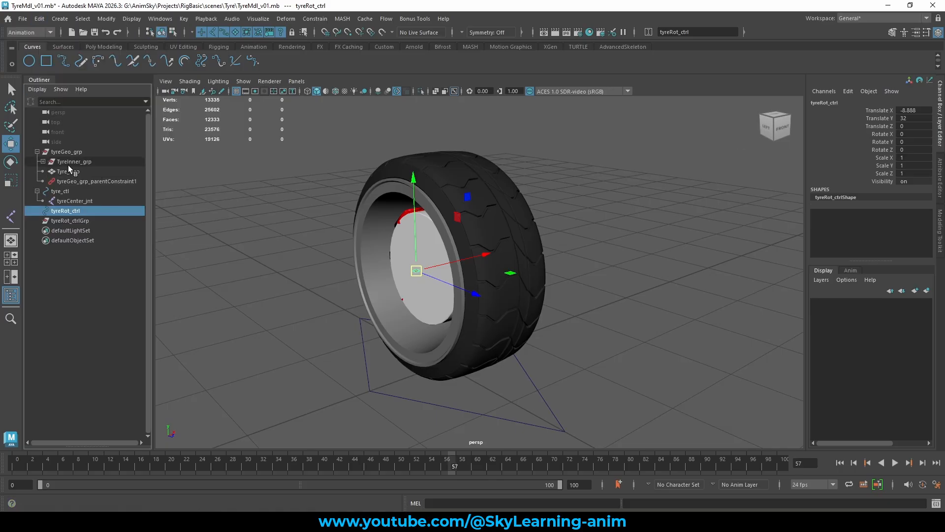
Try to parent tyreRot_ctrl under tyreRot_ctrlGrp while the group still sits at the origin.
middle_click_drag(81, 218, 80, 216)
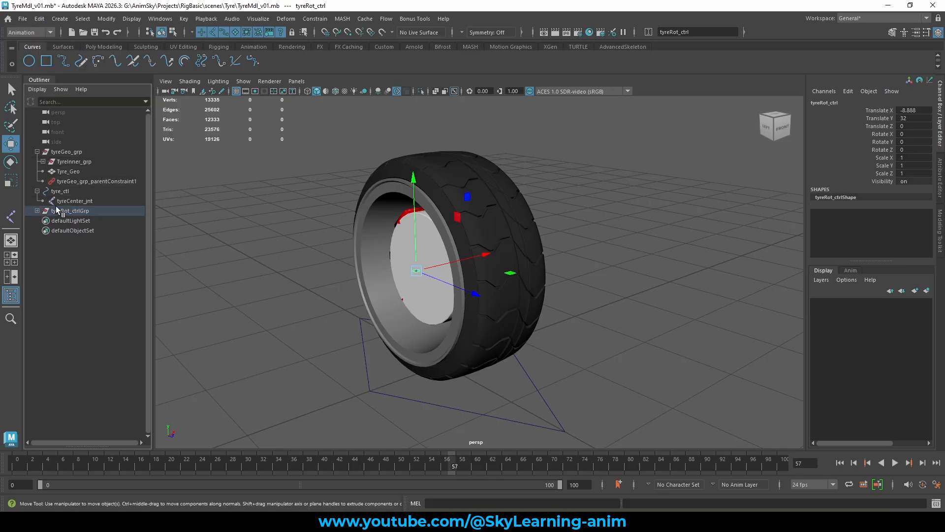
left_click(73, 212)
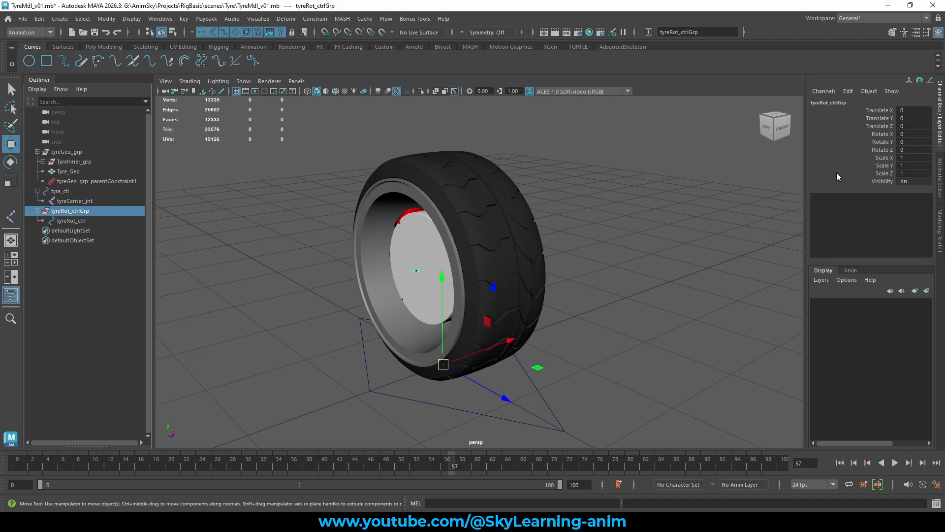
left_click(85, 220)
key("ctrl+z")
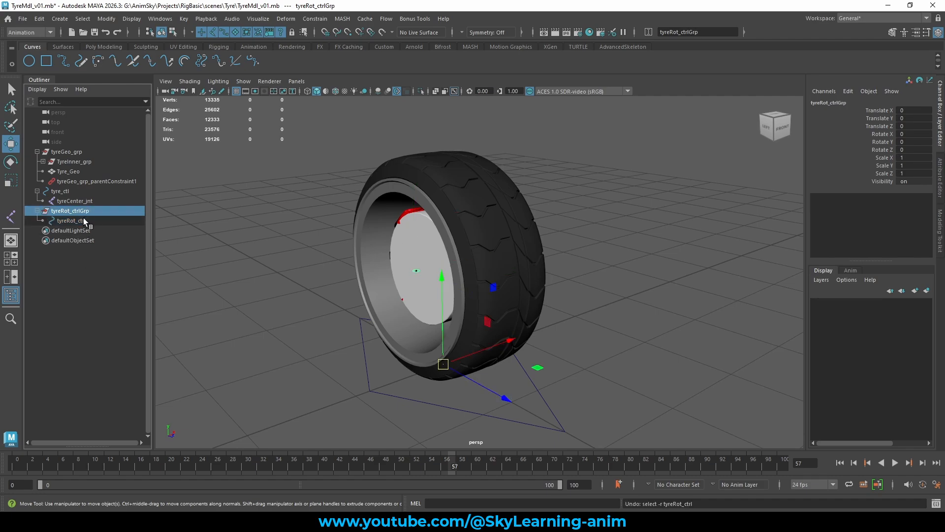
key("ctrl+z")
key("ctrl+z")
Align tyreRot_ctrlGrp with tyreRot_ctrl by parenting it under the curve, setting Translate X, Y and Z to 0, and unparenting it.
left_click(84, 219)
middle_click_drag(86, 219, 92, 211)
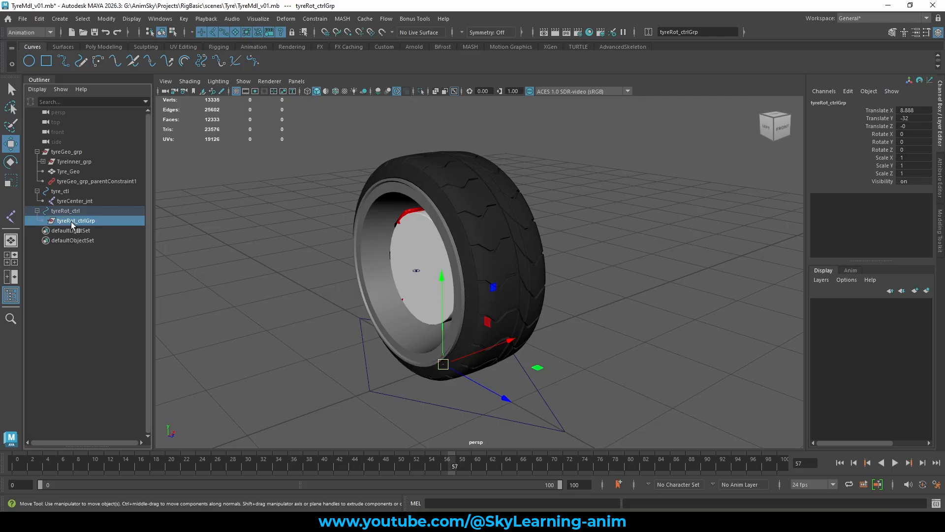
left_click_drag(910, 112, 914, 126)
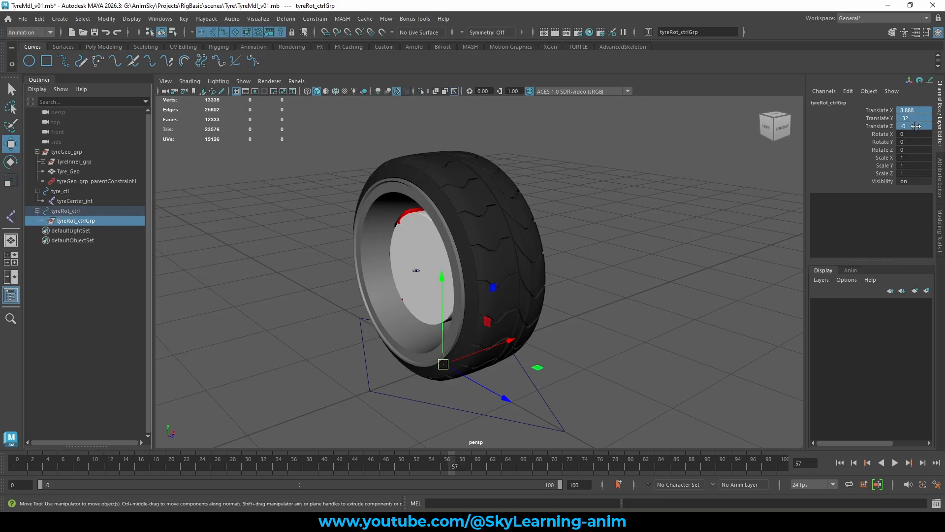
left_click(916, 126)
type("0")
key("Return")
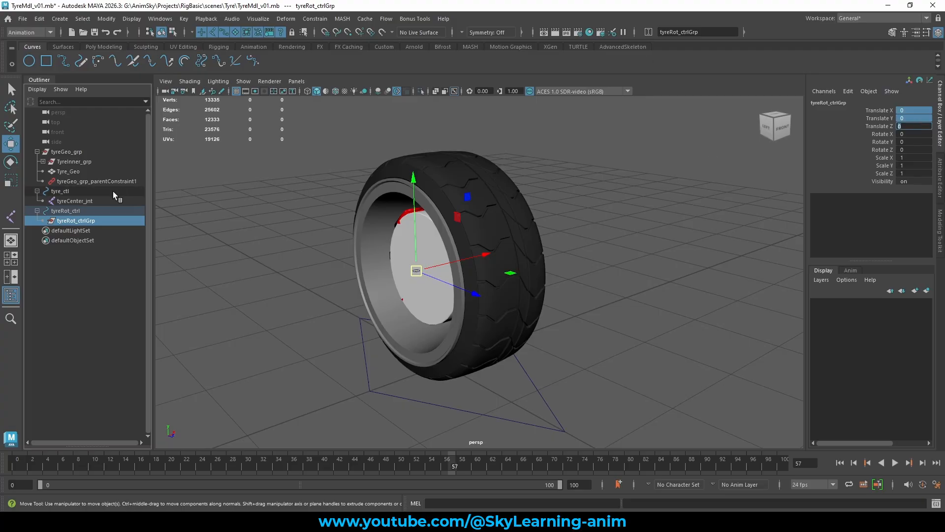
key("shift+p")
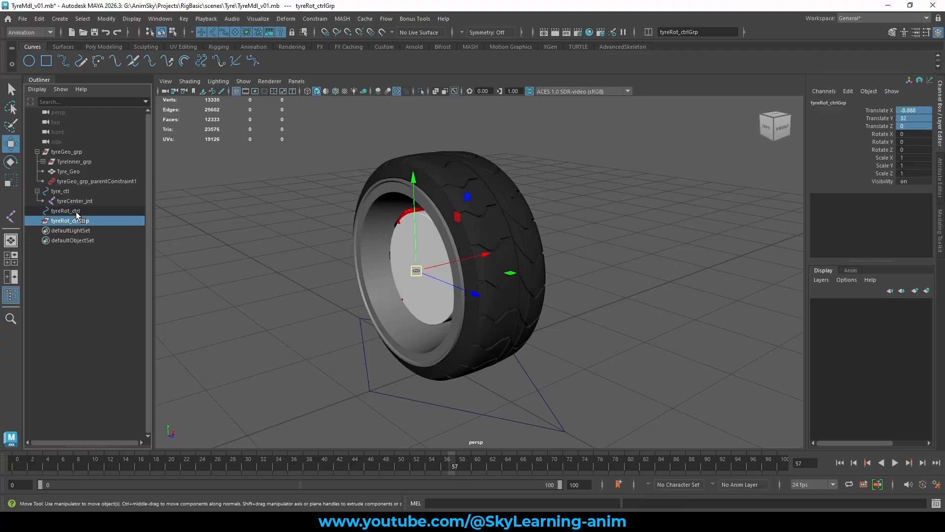
Parent tyreRot_ctrl under the aligned tyreRot_ctrlGrp and expand the group.
left_click(77, 211)
left_click_drag(78, 211, 78, 221)
left_click(36, 211)
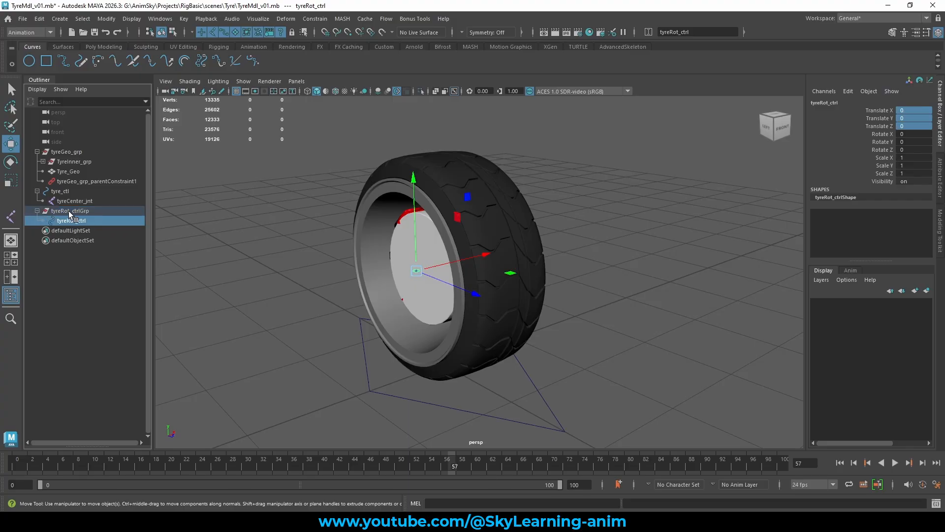
Isolate tyreRot_ctrl and scale all of its control vertices up to about 1.74 times in X and Z.
left_click(69, 211)
mouse_move(599, 246)
left_mouse_down("alt")
mouse_move(562, 246)
mouse_move(614, 249)
left_mouse_up("alt")
left_click(96, 220)
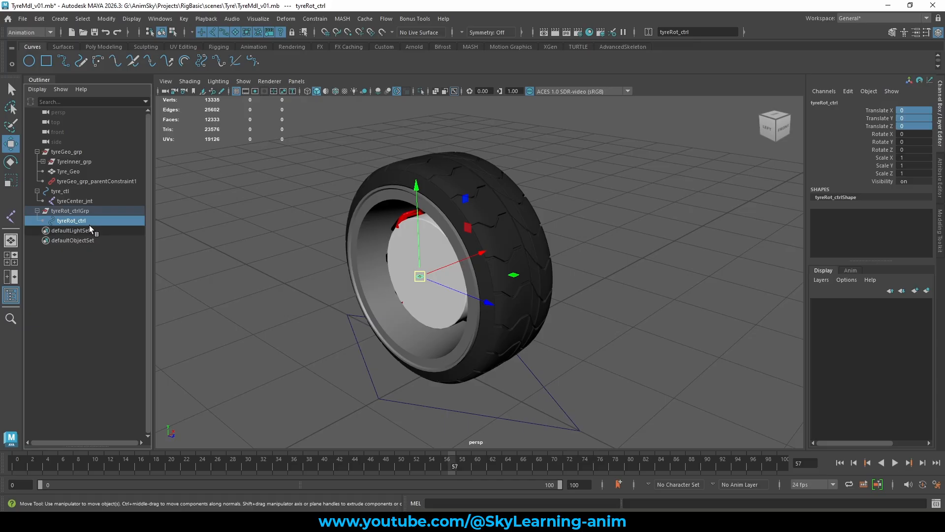
left_click_drag(478, 193, 540, 180, "alt")
scroll(540, 181, "up", 3)
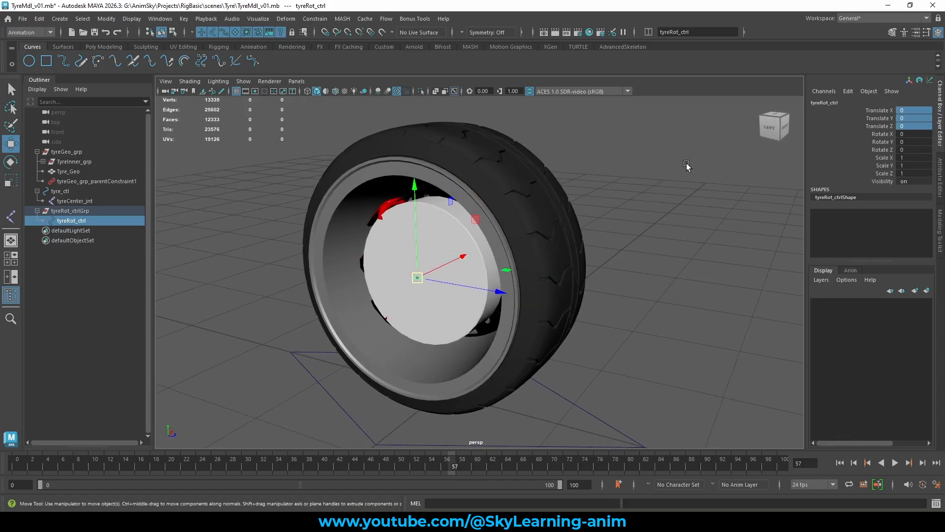
left_click(421, 91)
key("F8")
left_click_drag(305, 217, 507, 342)
key("e")
key("r")
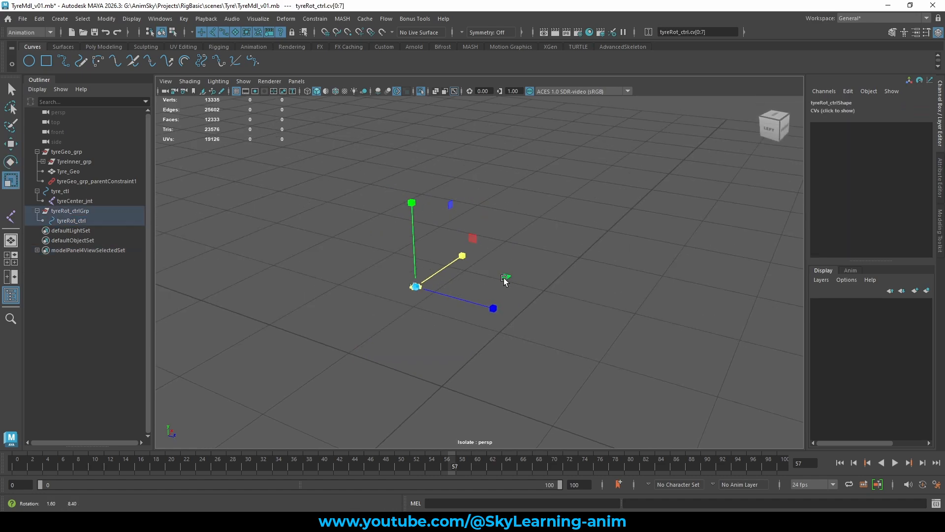
left_click_drag(506, 270, 595, 279)
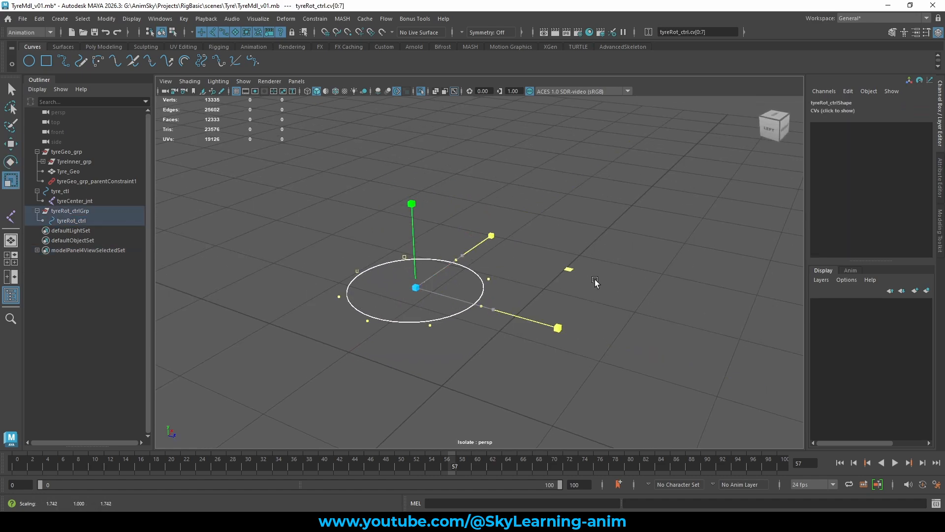
Rotate the circle's control vertices upright to face the wheel's side, and end the isolated view.
key("w")
key("e")
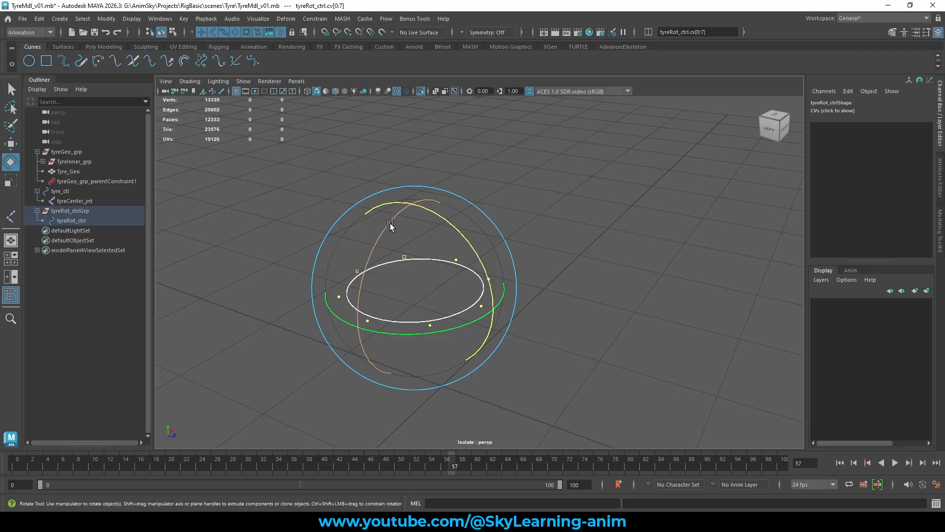
left_click_drag(390, 223, 368, 283)
key("w")
left_click_drag(576, 257, 459, 164, "alt")
left_click(421, 91)
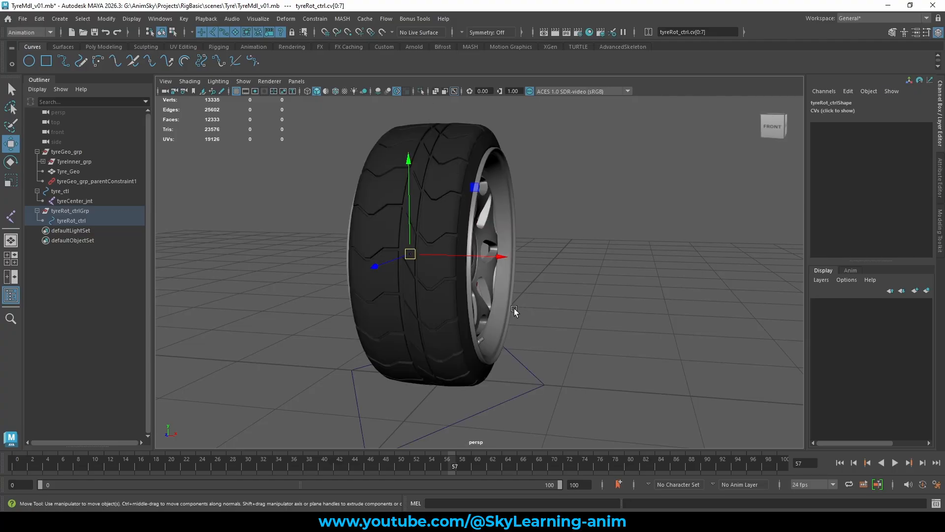
Move the circle's control vertices outward along X beyond the rim face and enlarge them to nearly the tyre's diameter.
left_click_drag(513, 311, 492, 319, "alt")
left_click_drag(507, 258, 557, 294)
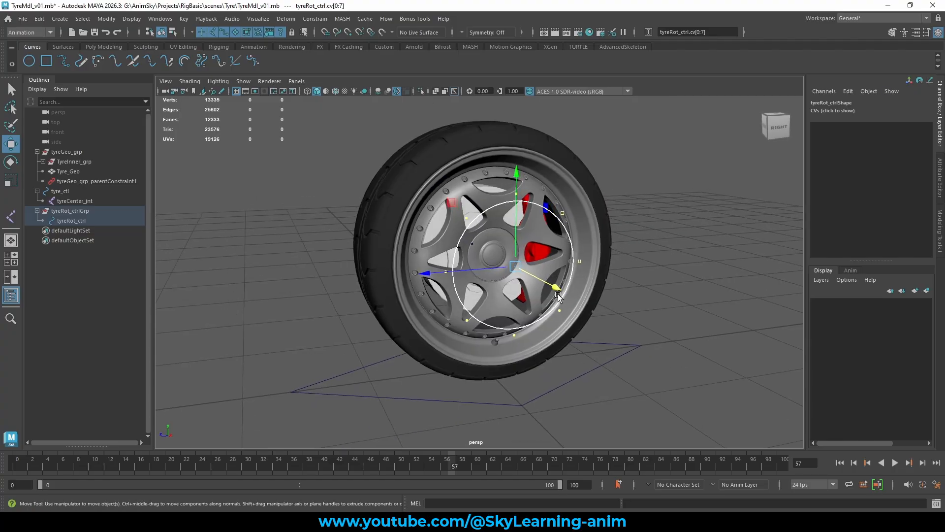
key("r")
left_click_drag(451, 204, 395, 220)
left_click_drag(532, 272, 566, 275, "alt")
Return to Object Mode and select the whole tyreRot_ctrl curve.
right_click(589, 160)
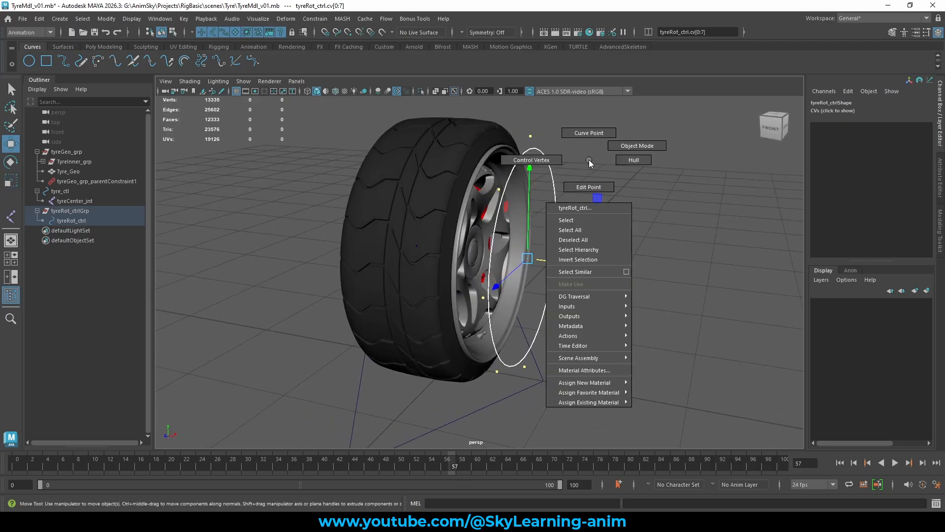
right_click_drag(589, 159, 637, 146)
left_click(655, 149)
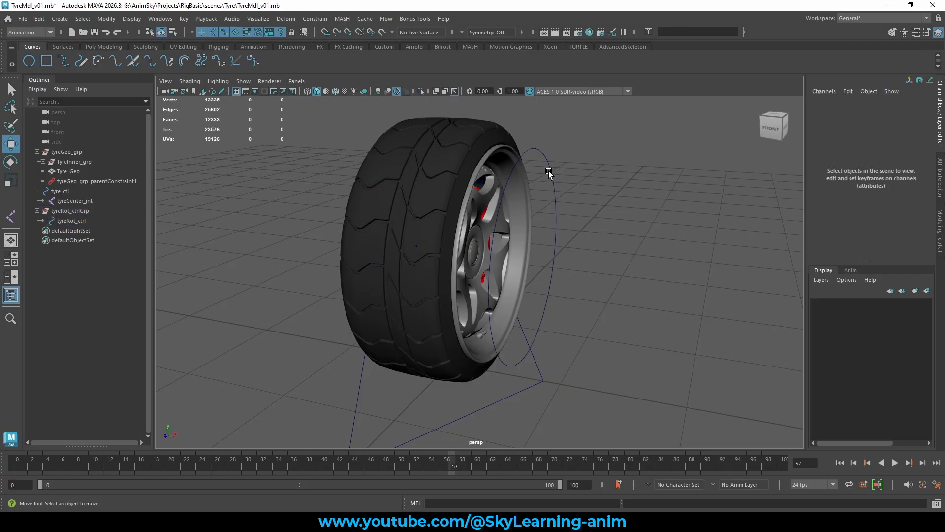
left_click_drag(570, 155, 570, 157)
mouse_move(505, 253)
left_mouse_down("alt")
mouse_move(581, 255)
mouse_move(517, 258)
left_mouse_up("alt")
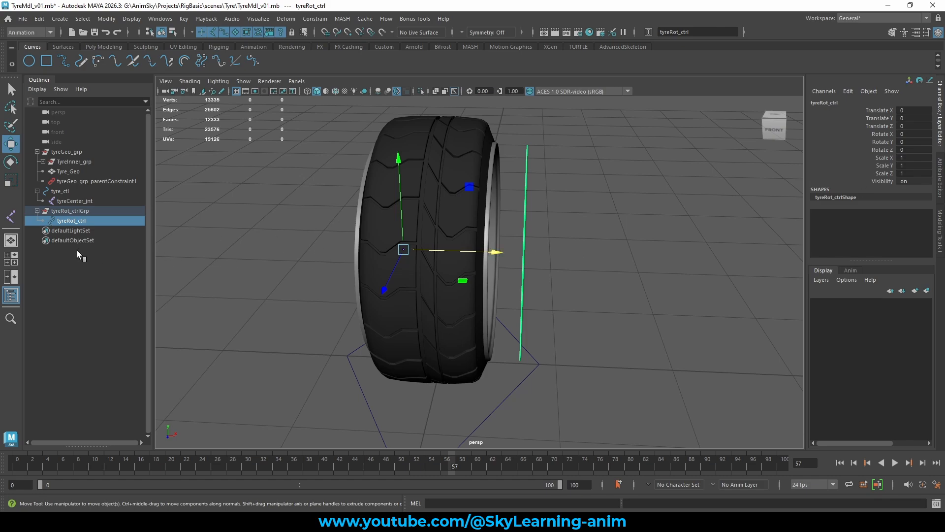
left_click_drag(564, 172, 532, 135, "alt")
left_click_drag(598, 181, 643, 207, "alt")
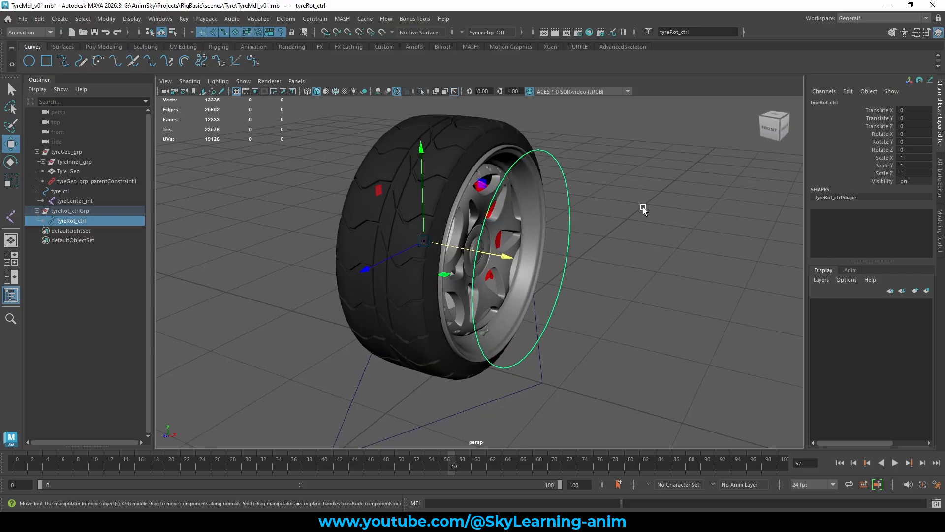
right_click(561, 157)
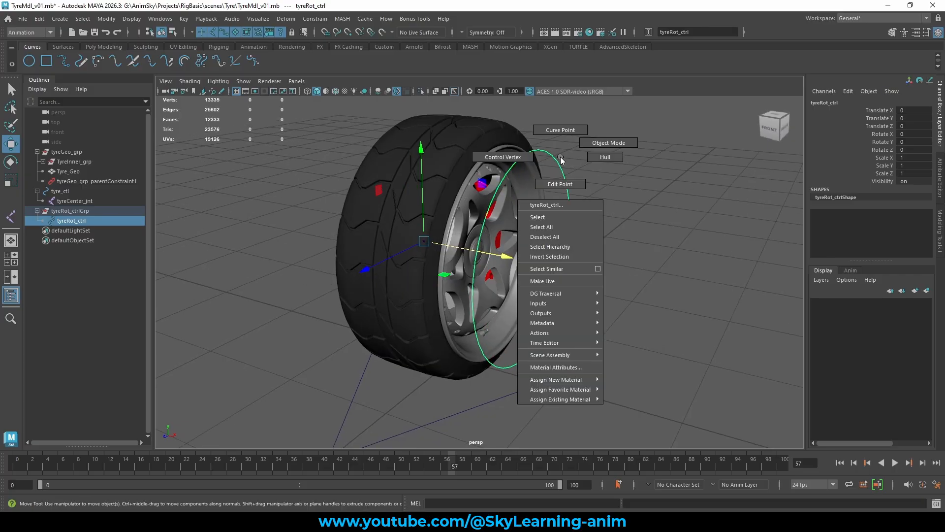
left_click(560, 237)
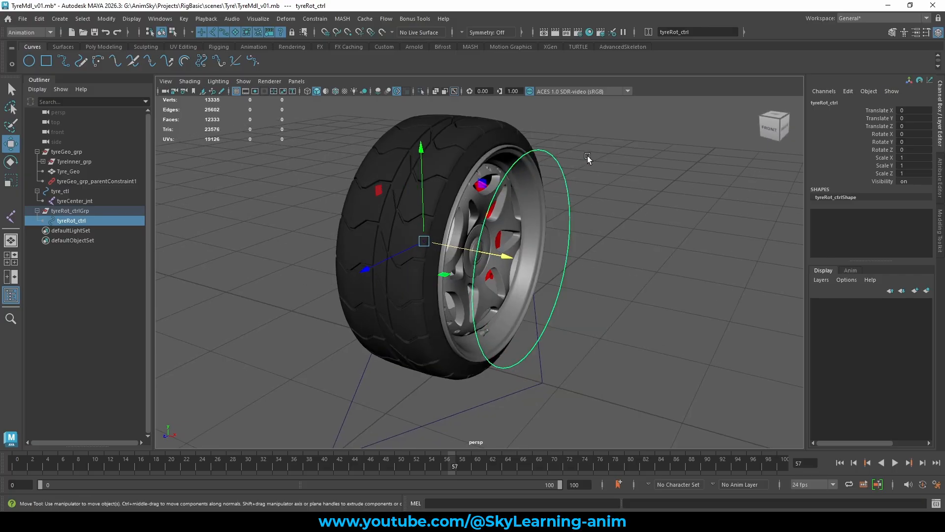
key("ctrl+z")
Enable Drawing Overrides on the tyreRot_ctrl transform and set its Index color to dark red, then deselect it.
scroll(623, 249, "down", 4)
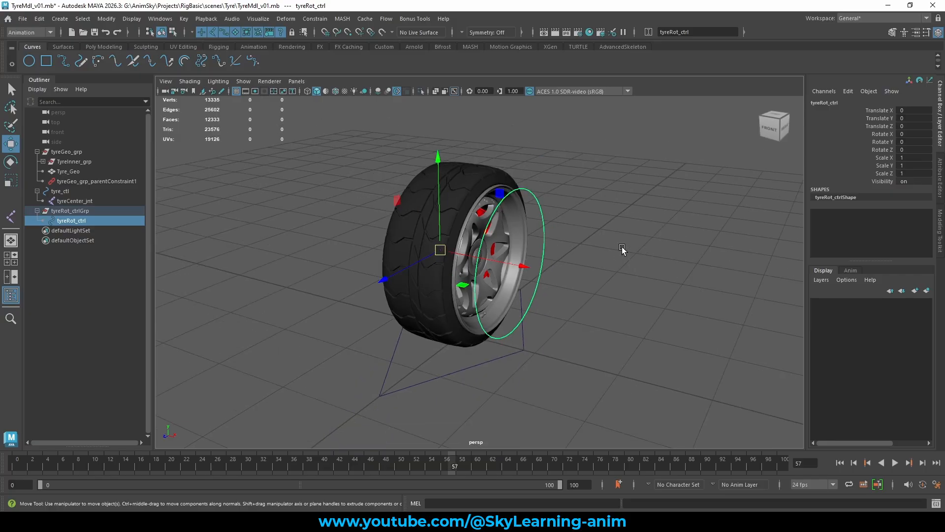
left_click_drag(622, 248, 640, 246, "alt")
scroll(640, 246, "up", 2)
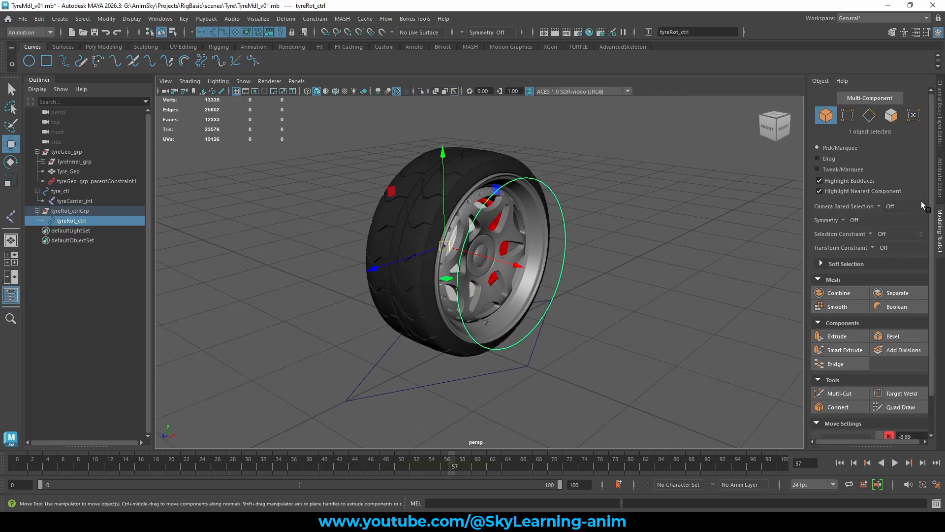
left_click(940, 231)
left_click(940, 139)
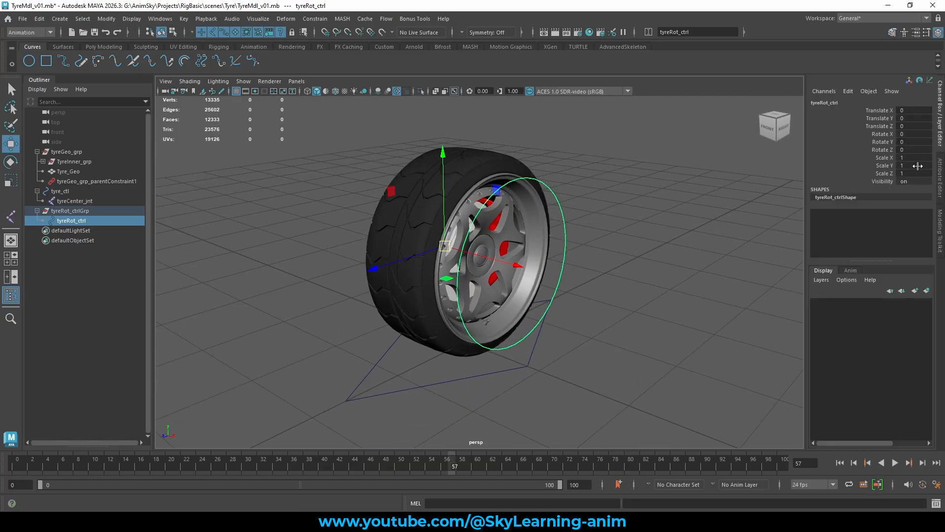
left_click(941, 177)
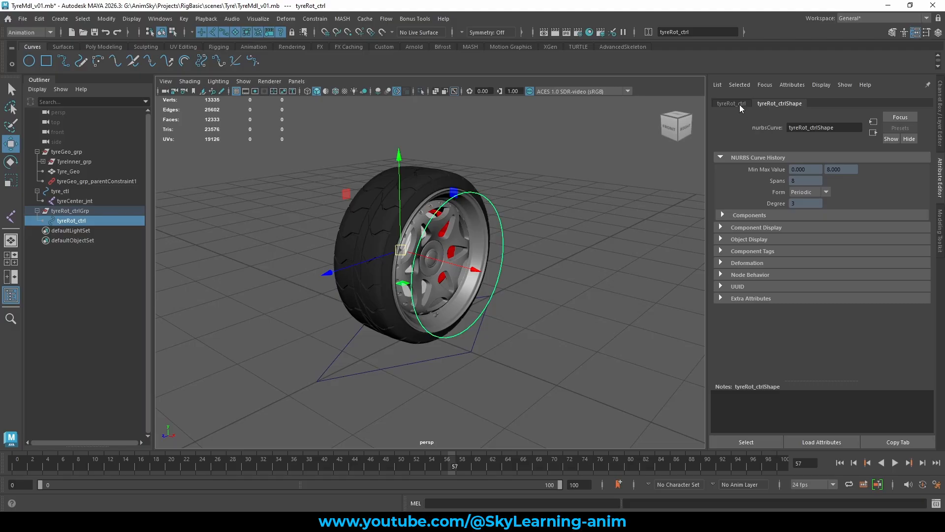
left_click(730, 104)
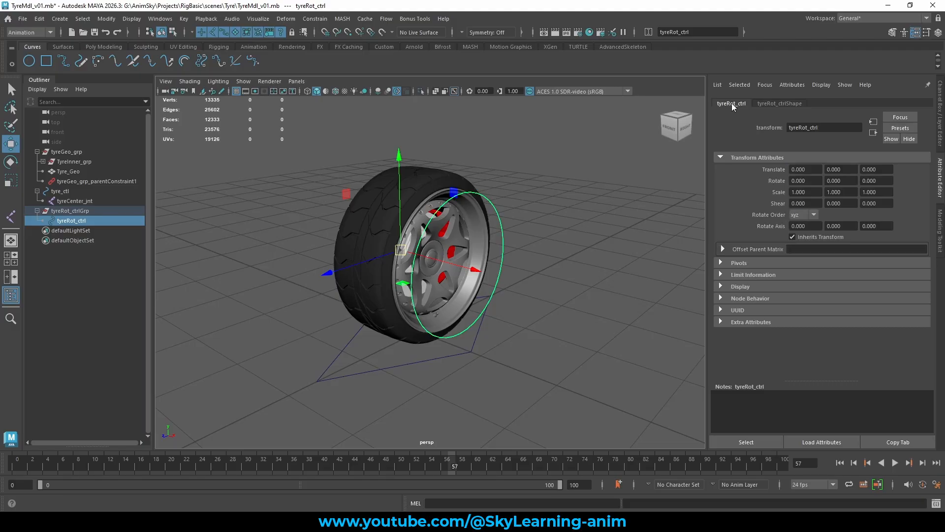
left_click(741, 288)
scroll(748, 288, "down", 3)
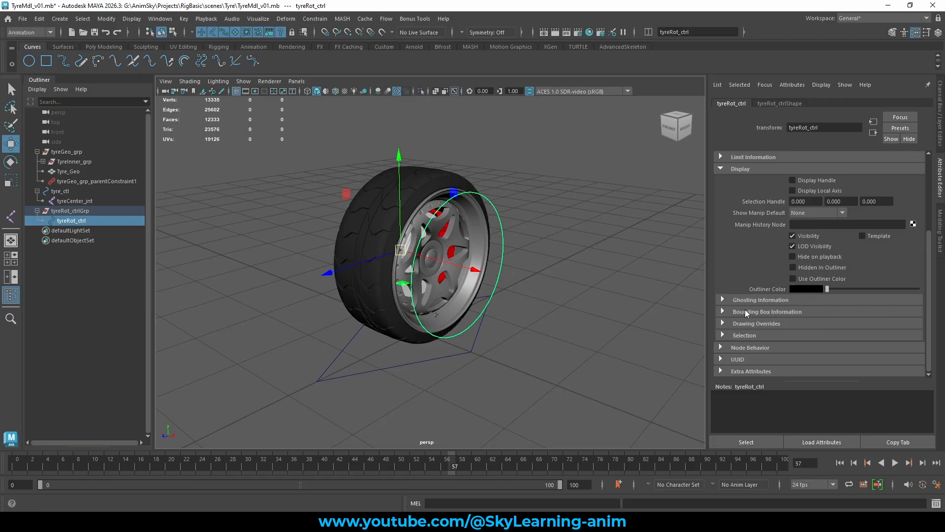
left_click(748, 323)
scroll(748, 321, "down", 3)
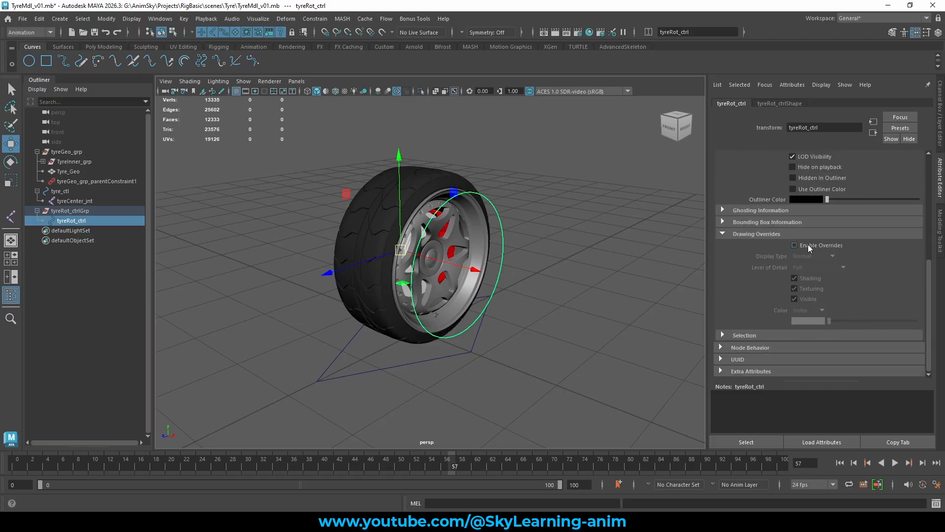
left_click(796, 245)
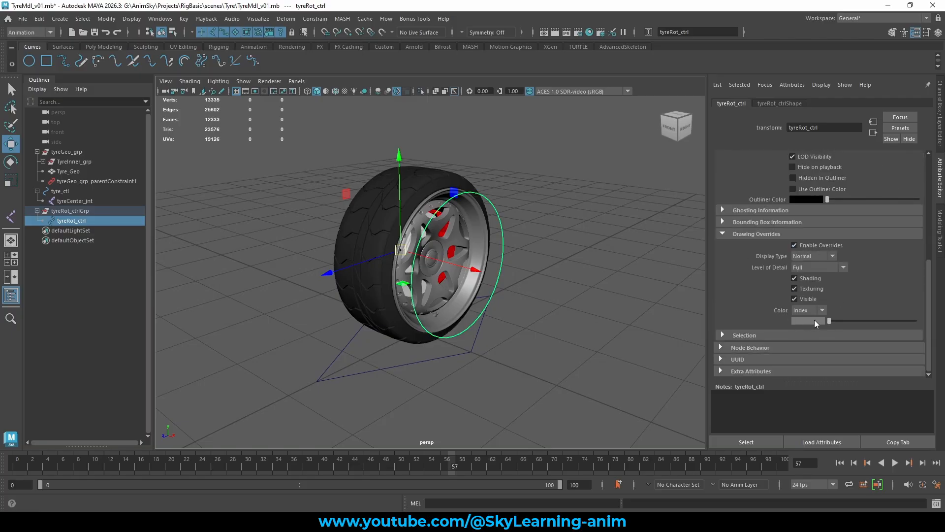
left_click_drag(830, 321, 862, 321)
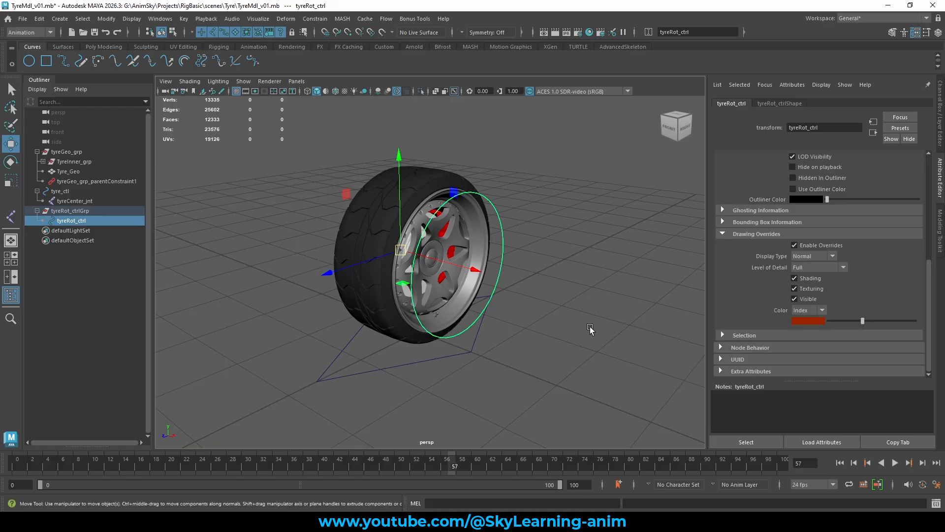
left_click(522, 332)
Enable Drawing Overrides on tyre_ctl, set its Index color to blue, and bring back the Channel Box.
left_click_drag(516, 333, 373, 384, "alt")
left_click(344, 397)
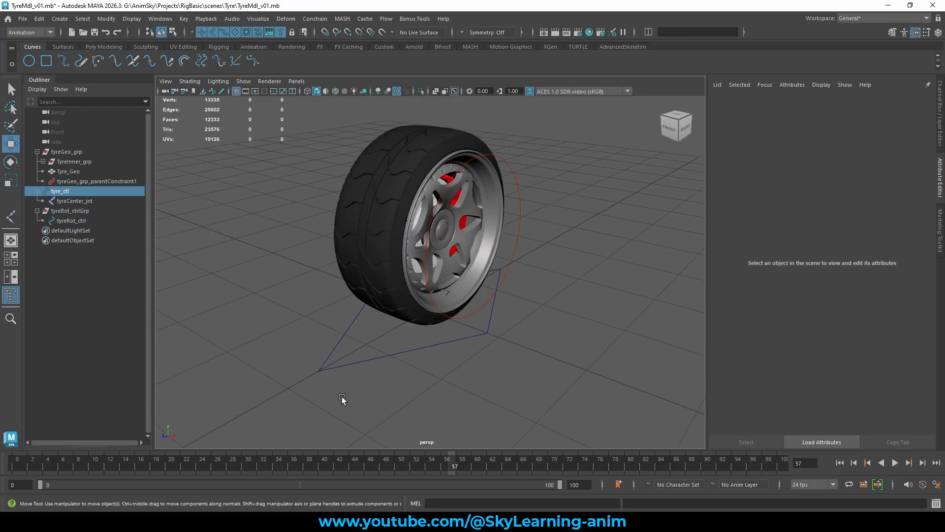
left_click(814, 256)
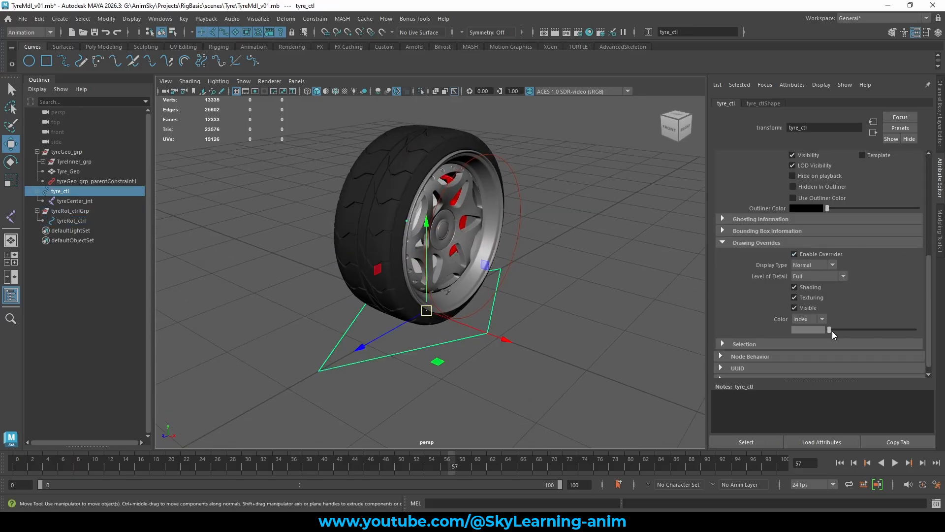
left_click_drag(831, 332, 846, 330)
left_click(589, 285)
left_click_drag(589, 286, 575, 261, "alt")
left_click(940, 111)
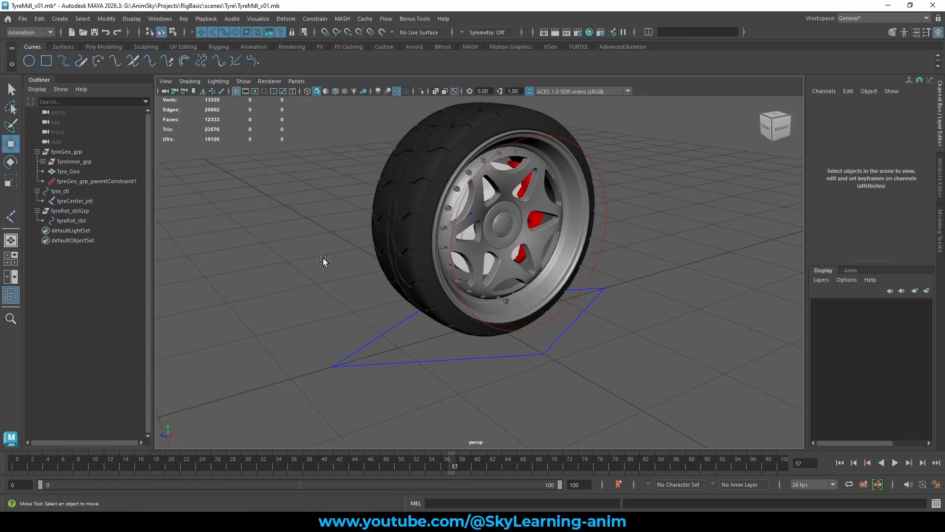
Parent tyreRot_ctrlGrp under the tyre_ctl curve and expand the group.
left_click(66, 211)
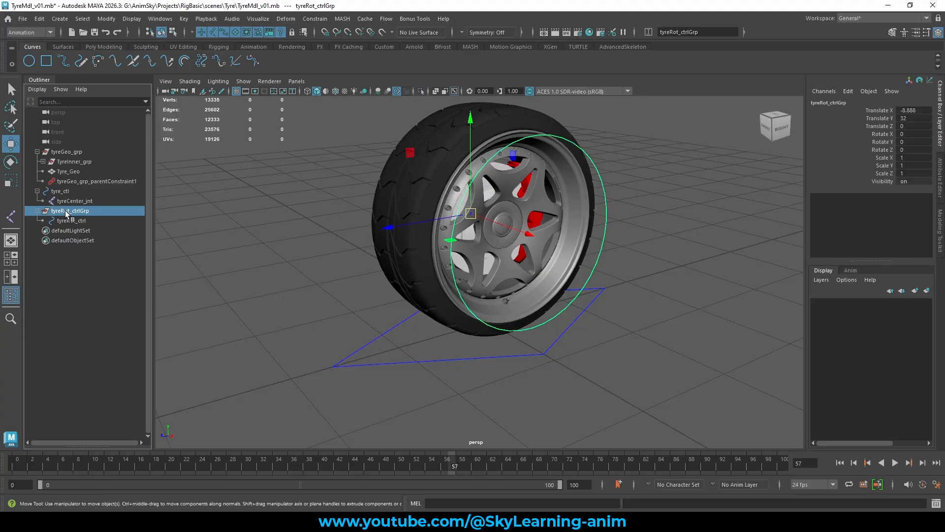
left_click(70, 192, "ctrl")
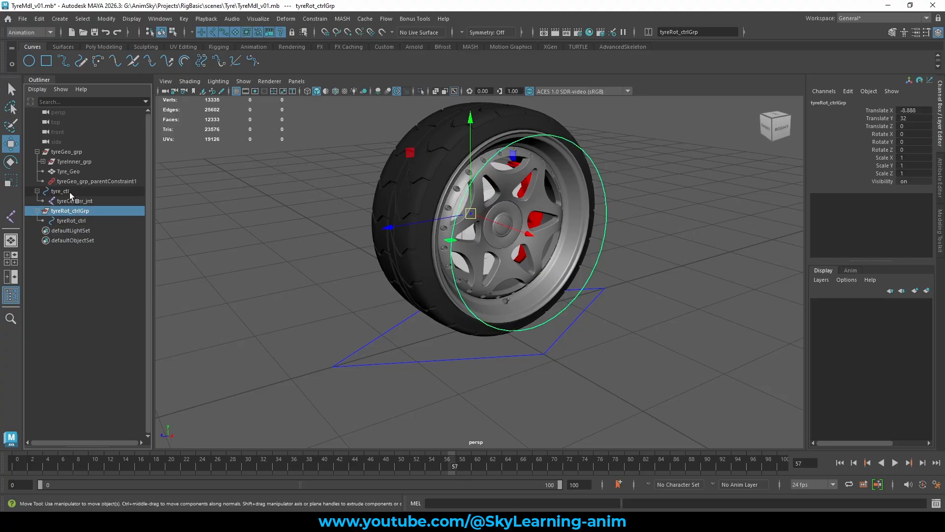
key("p")
left_click(43, 211)
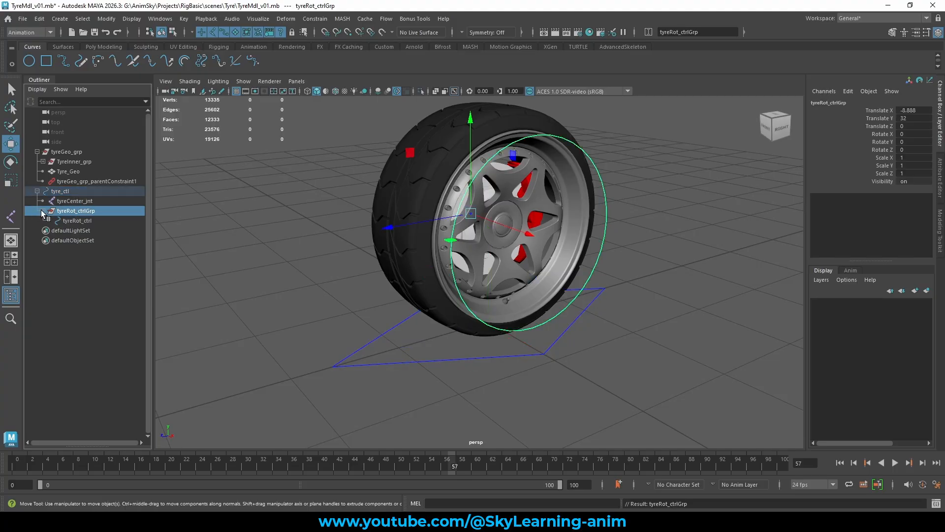
Parent tyreCenter_jnt under tyreRot_ctrl and expand the curve's hierarchy.
left_click(76, 201)
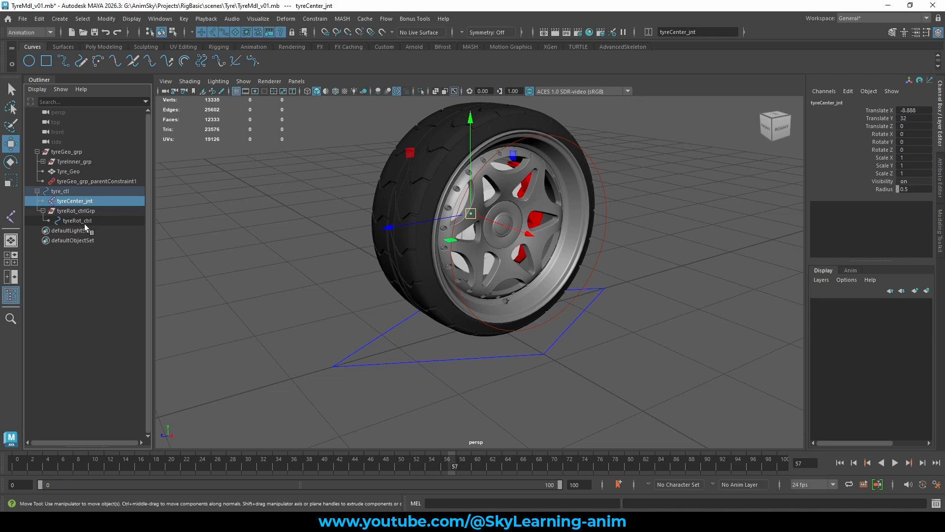
left_click(88, 222, "ctrl")
key("p")
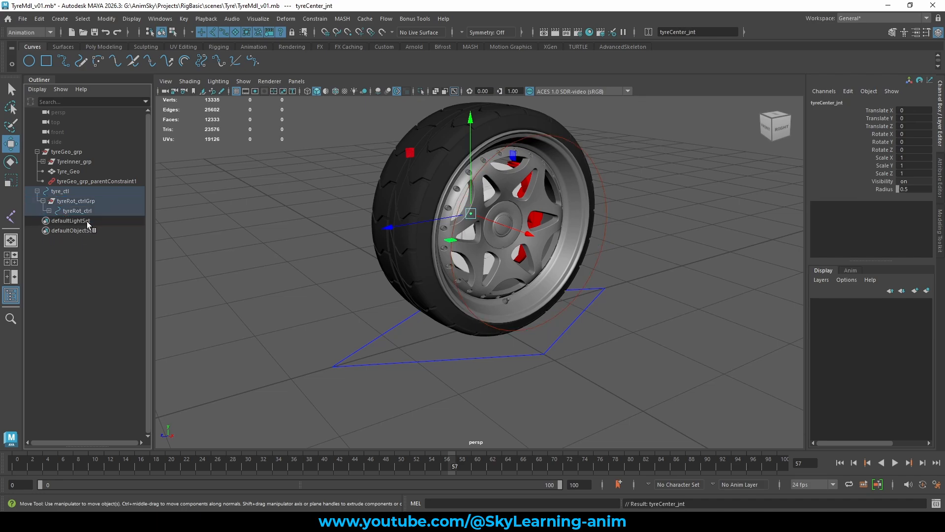
left_click(49, 211)
left_click(290, 195)
Test the wheel spin by rotating tyreRot_ctrl about 67 degrees around X, and undo the rotation.
scroll(397, 267, "down", 4)
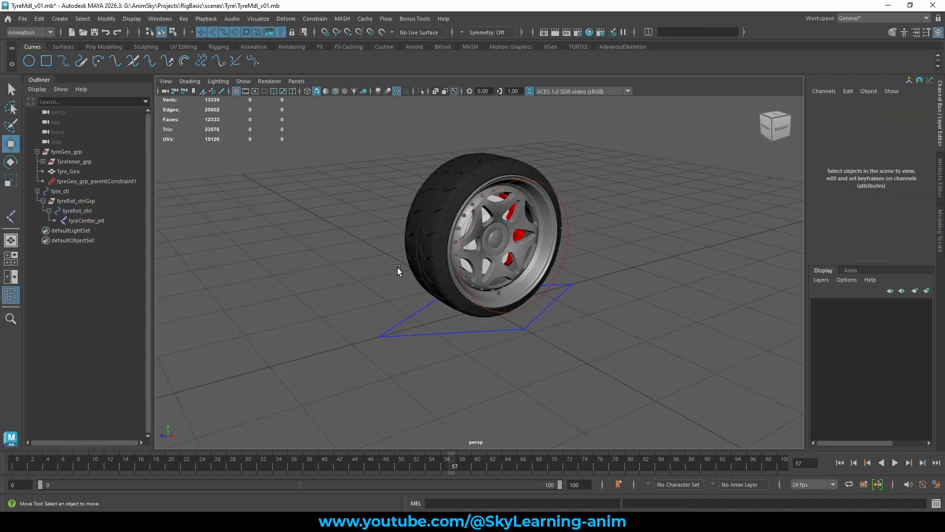
left_click(565, 206)
key("e")
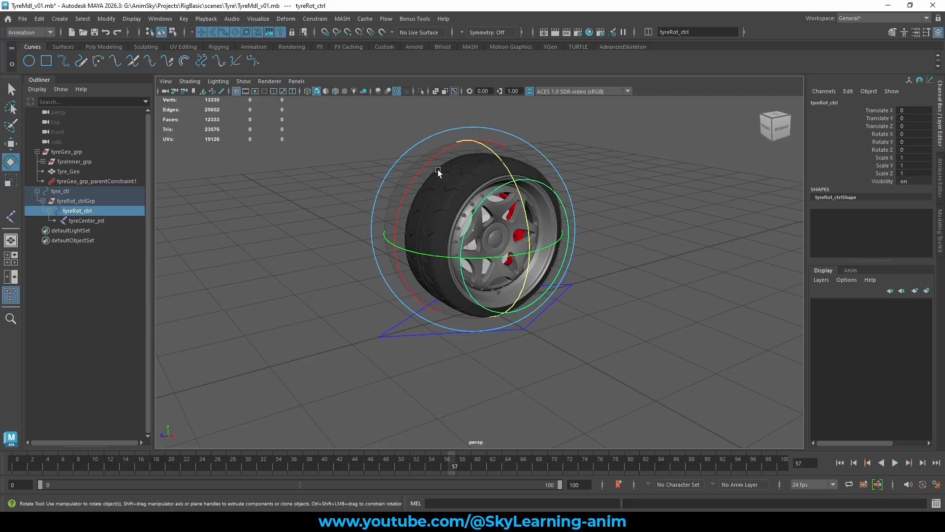
left_click_drag(428, 162, 377, 258)
key("ctrl+z")
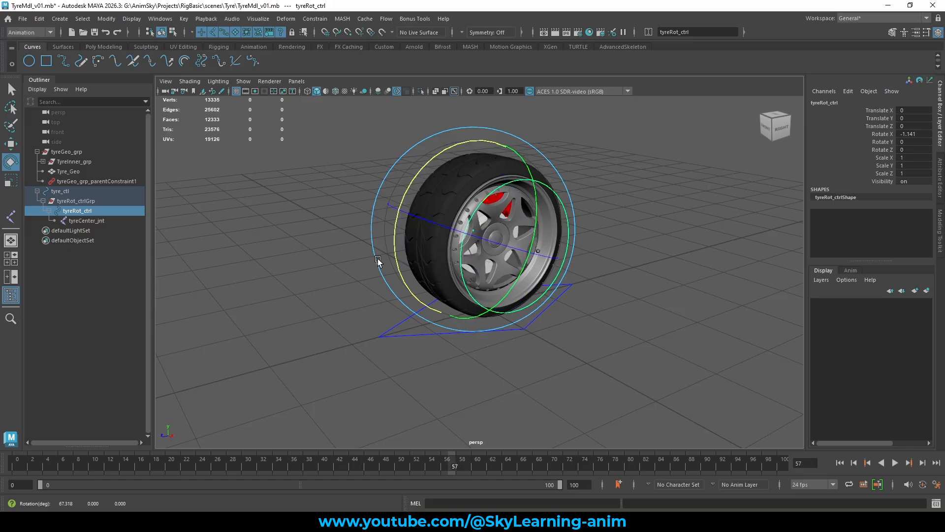
Check what tyreRot_ctrlGrp and tyre_ctl each select, clear the selection, and collapse tyreGeo_grp in the Outliner.
key("w")
left_click(97, 201)
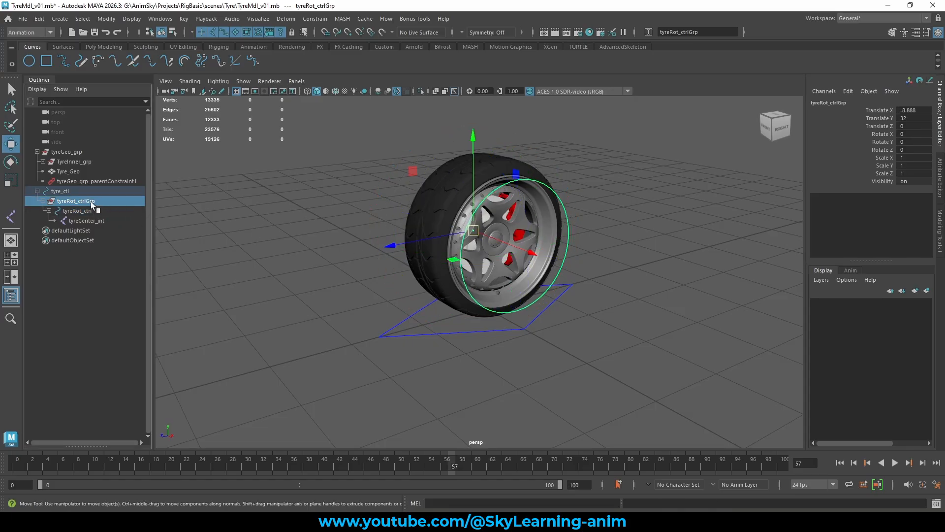
scroll(329, 211, "up", 2)
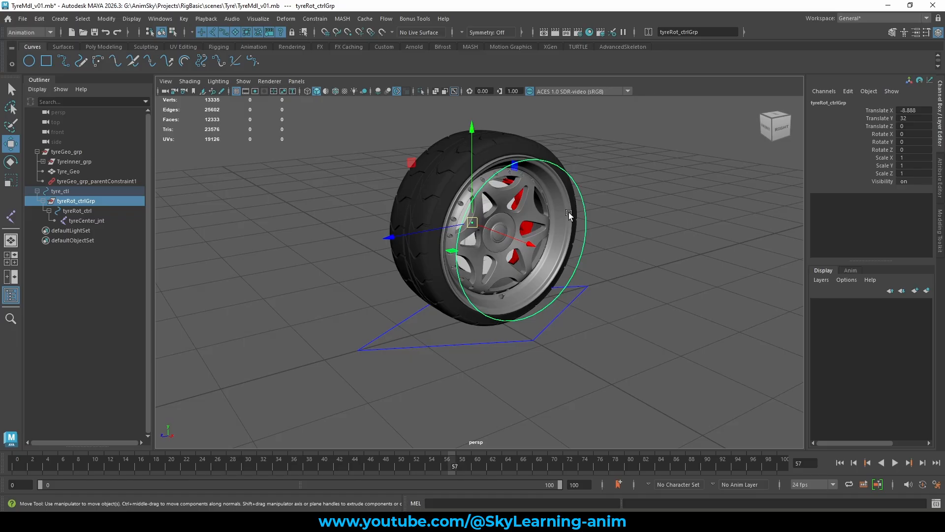
left_click_drag(352, 306, 374, 373)
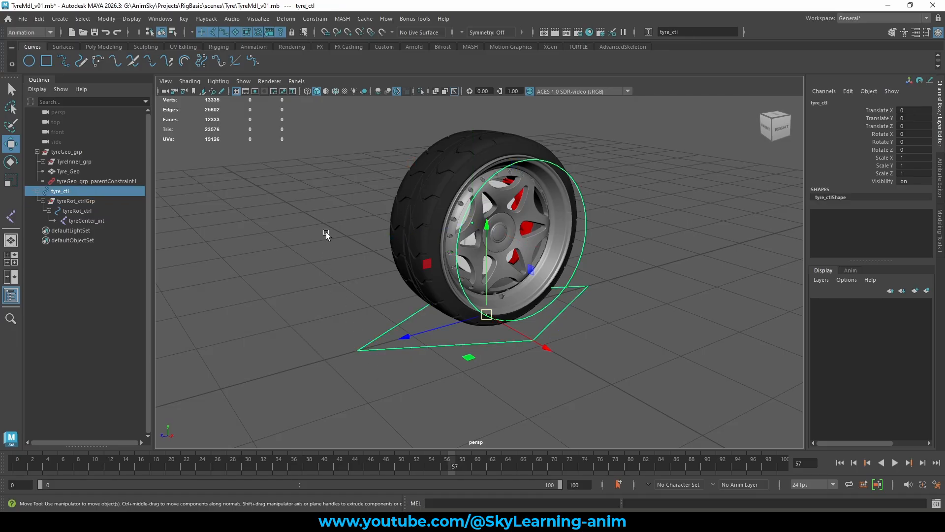
left_click(315, 209)
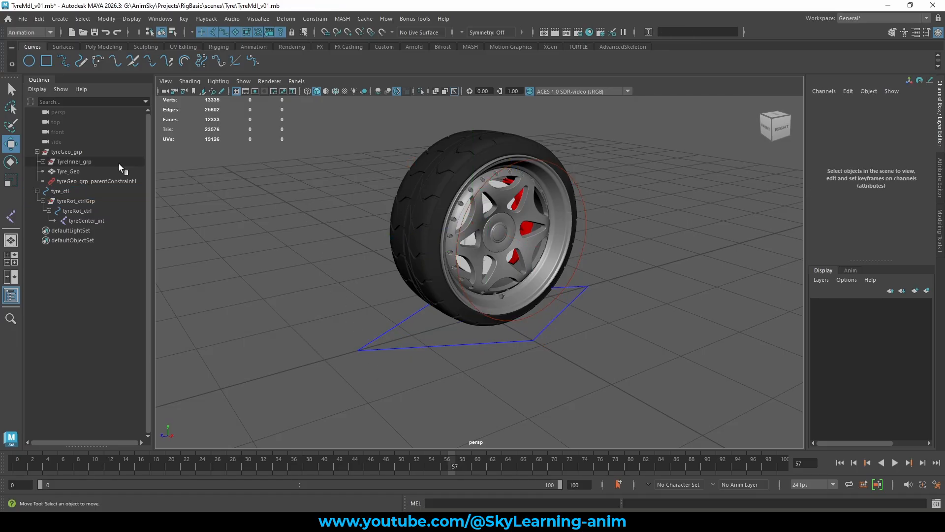
left_click(38, 151)
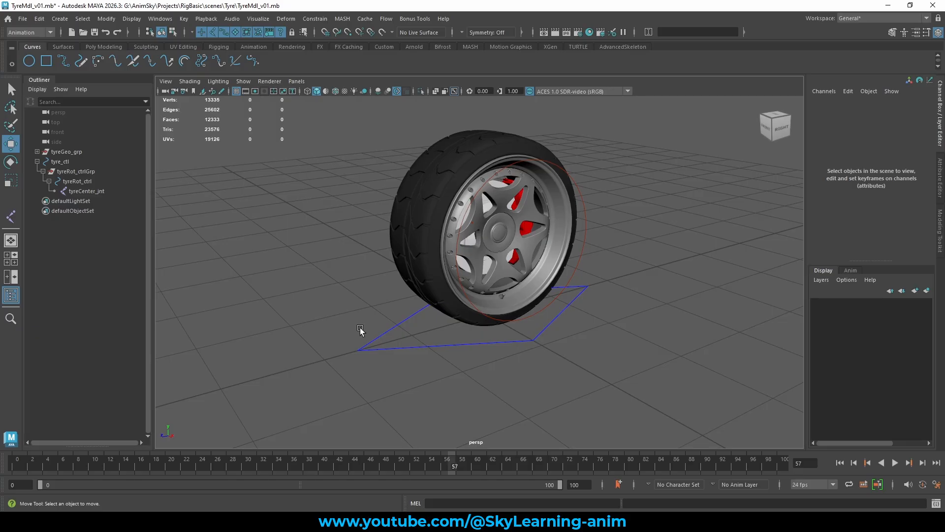
Select tyre_ctl and open the Expression Editor, placing it beside the wheel so both are visible.
left_click_drag(363, 332, 397, 364)
left_click_drag(317, 264, 314, 264, "alt")
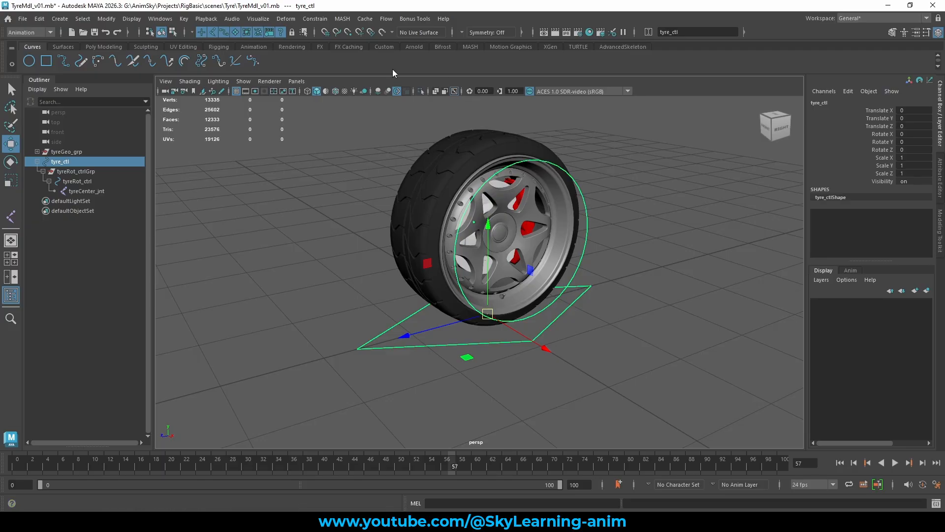
left_click(80, 161)
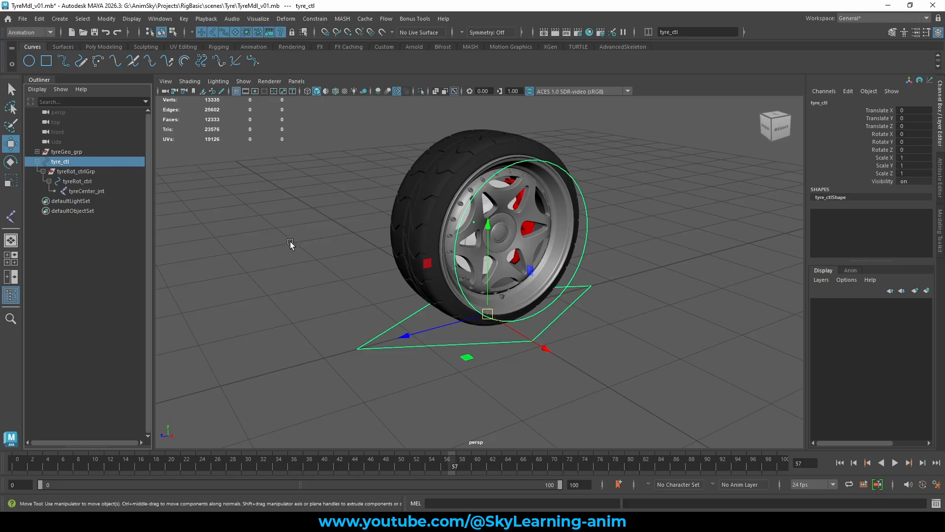
left_click(167, 22)
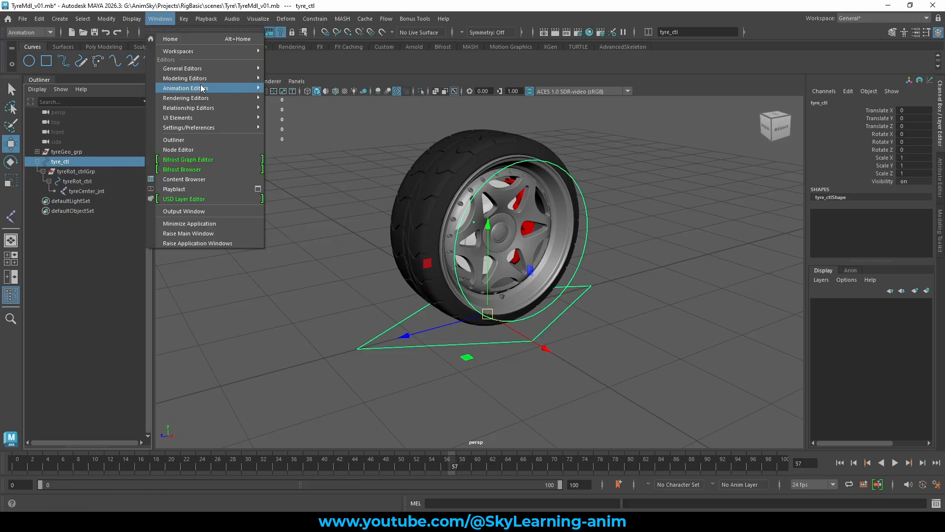
mouse_move(230, 87)
left_click(300, 208)
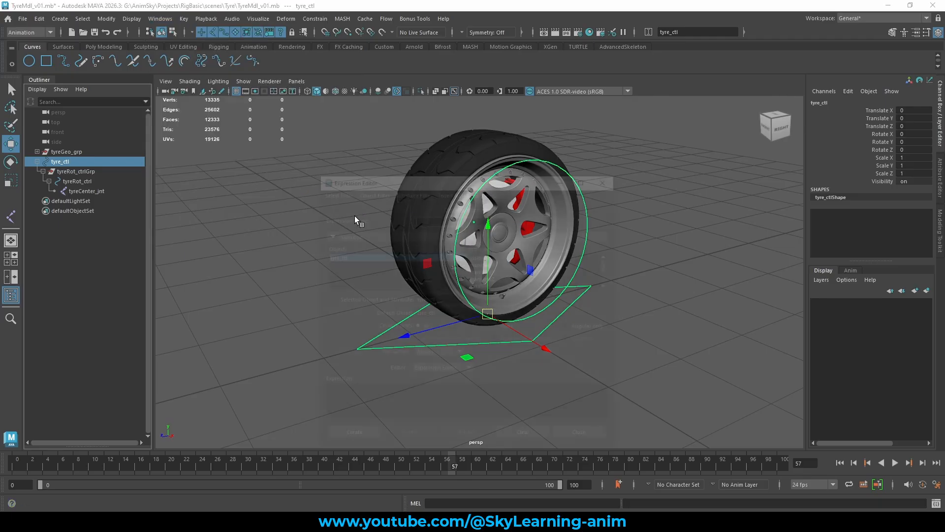
left_click_drag(443, 182, 709, 177)
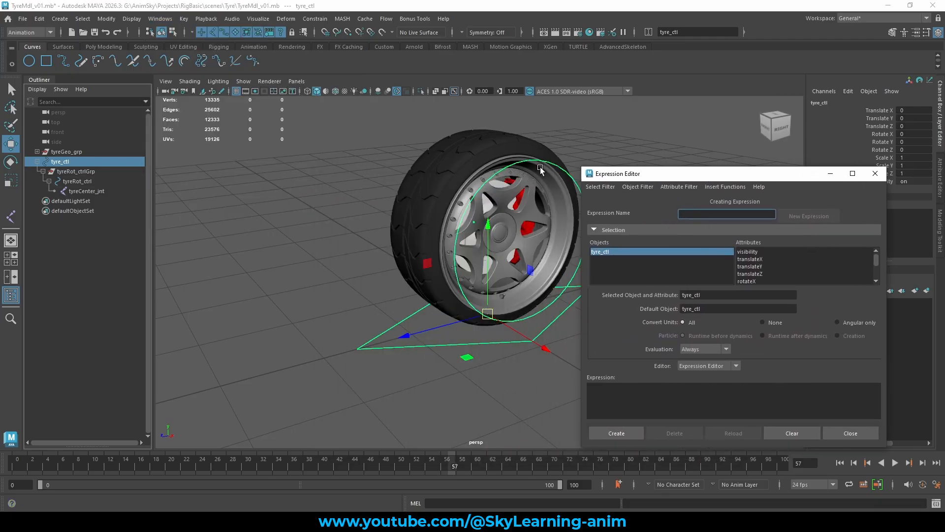
middle_click_drag(539, 167, 332, 335, "alt")
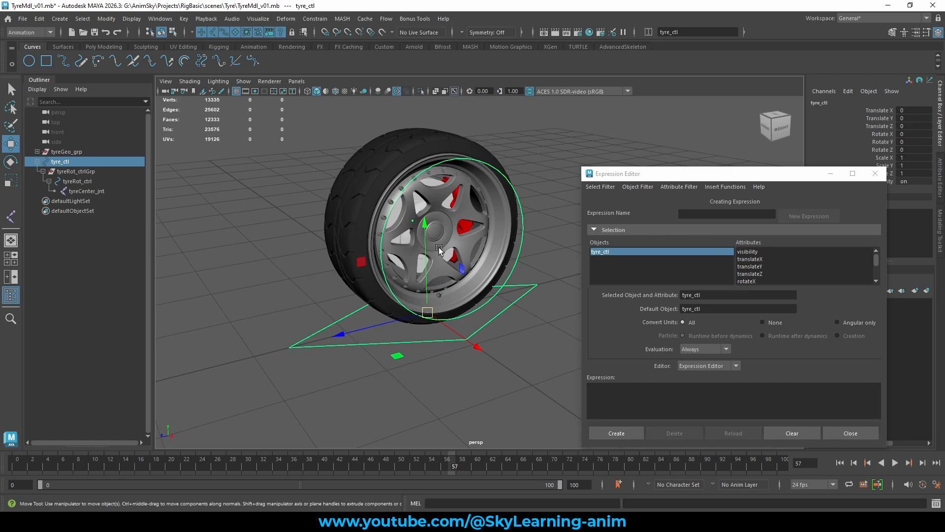
Select tyreRot_ctrlGrp for the expression, test rotating it about 10 degrees around X, and undo the rotation.
left_click(487, 163)
left_click(117, 172)
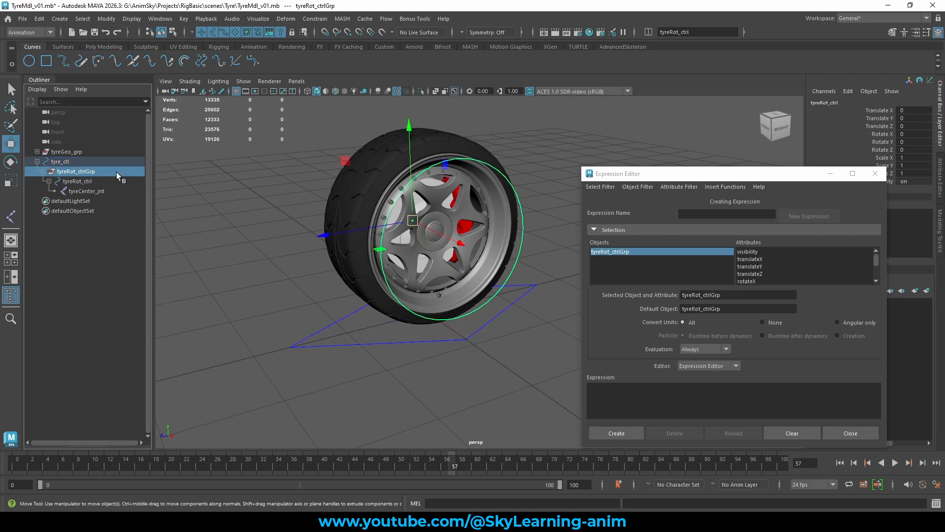
left_click_drag(682, 173, 648, 168)
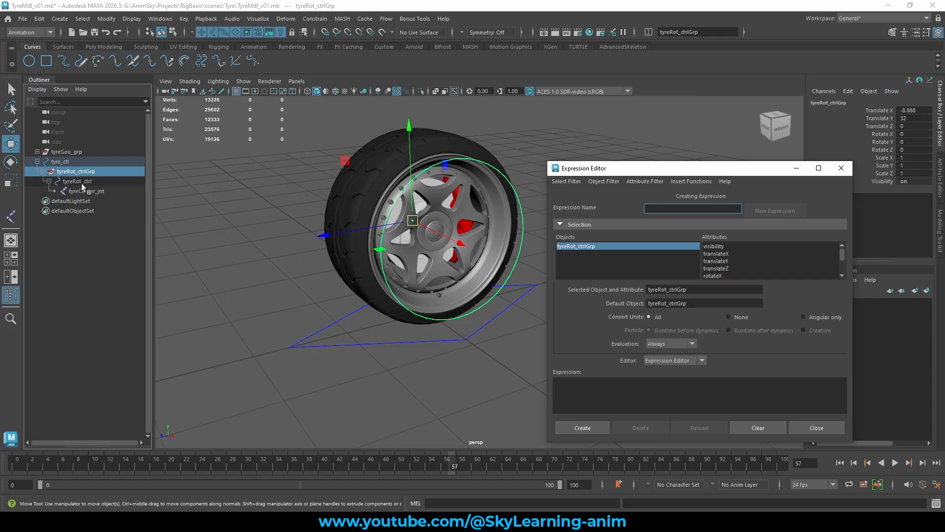
left_click_drag(490, 185, 490, 192, "alt")
key("e")
left_click_drag(361, 152, 348, 165)
key("ctrl+z")
left_click_drag(697, 168, 696, 151)
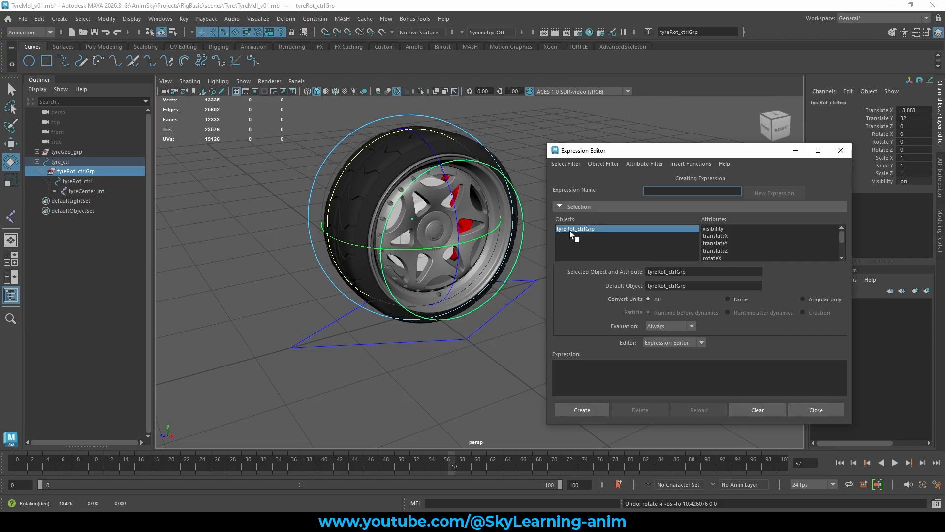
Copy the attribute name tyreRot_ctrlGrp.rotateX into the expression text, enlarging the editor for more room.
scroll(743, 241, "down", 2)
left_click(726, 229)
left_click_drag(725, 274, 639, 272)
key("ctrl+c")
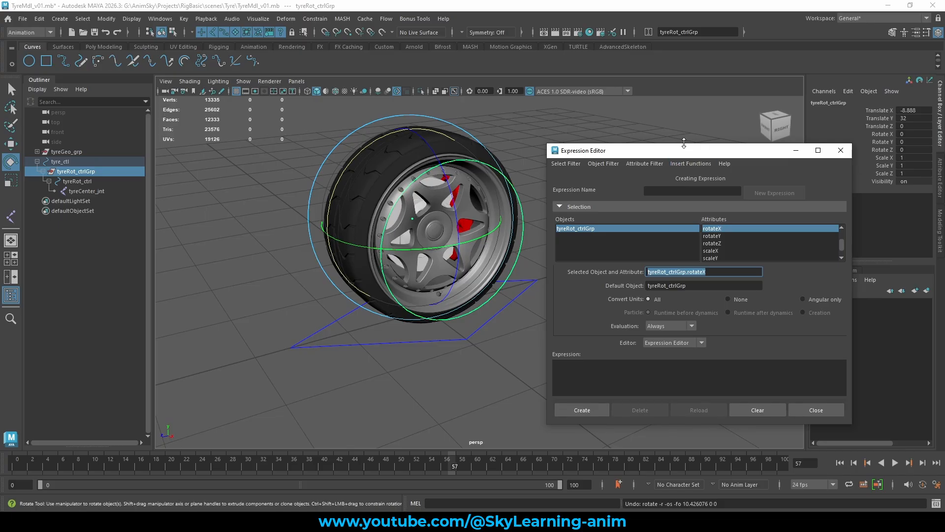
left_click_drag(683, 144, 683, 80)
left_click(608, 317)
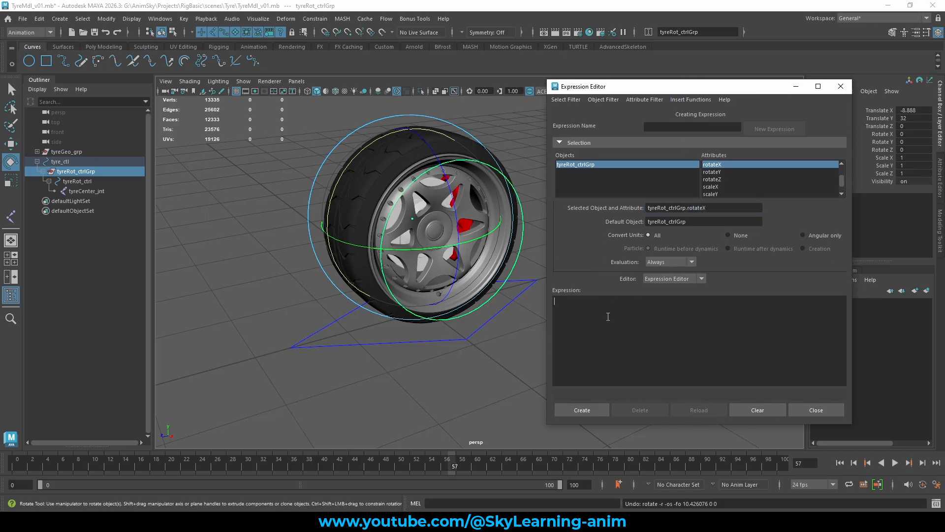
key("ctrl+v")
left_click_drag(554, 301, 651, 299)
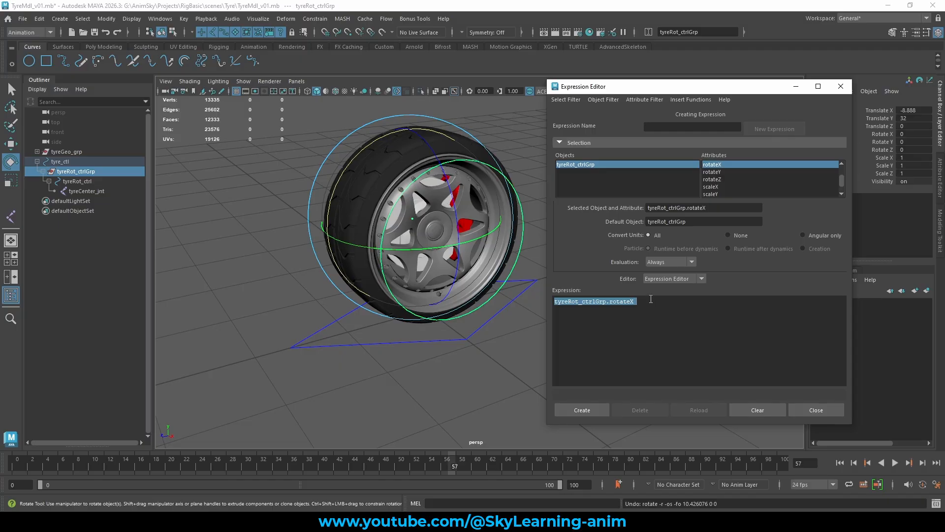
left_click(651, 300)
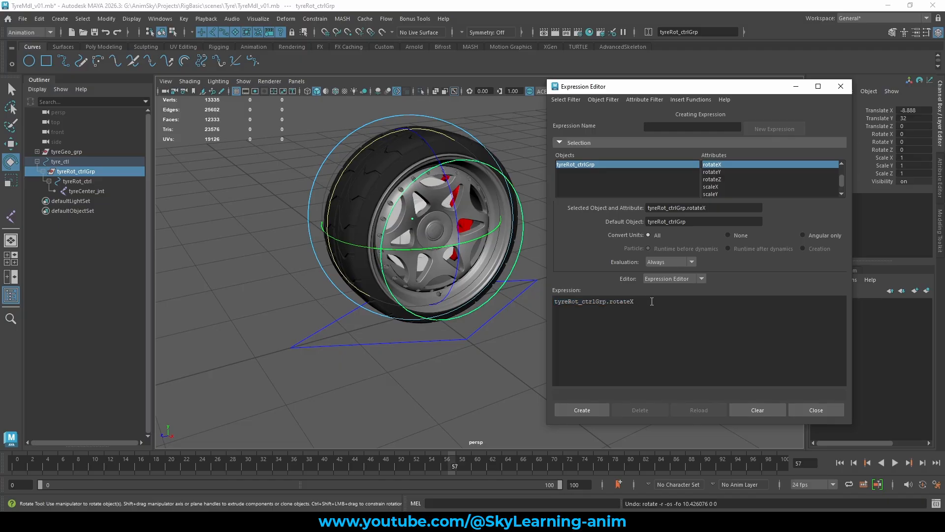
Complete the expression so it reads tyreRot_ctrlGrp.rotateX = tyre_ctl.translateZ.
type("=")
type("ctl")
type("_")
type("ansla")
type("te")
type("Z")
left_click_drag(723, 301, 551, 302)
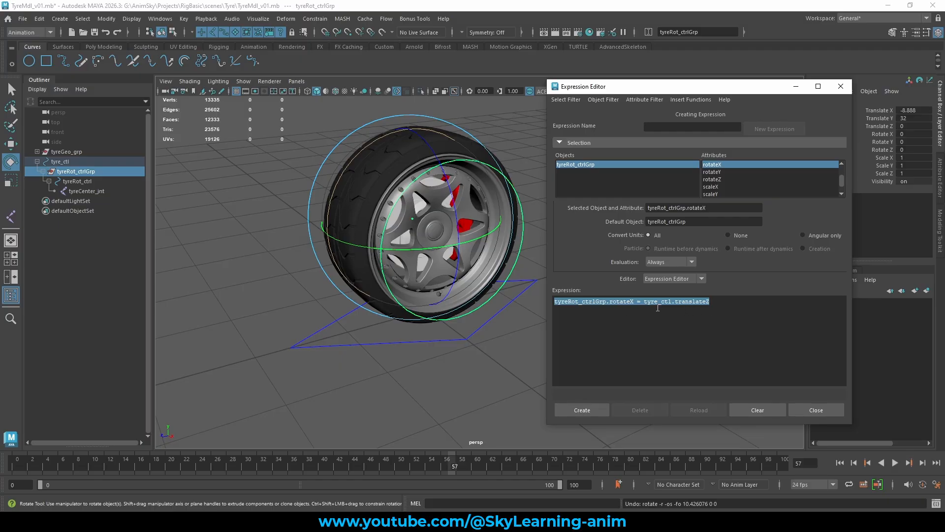
Name the expression tyreAutoRotation and create it.
left_click(663, 127)
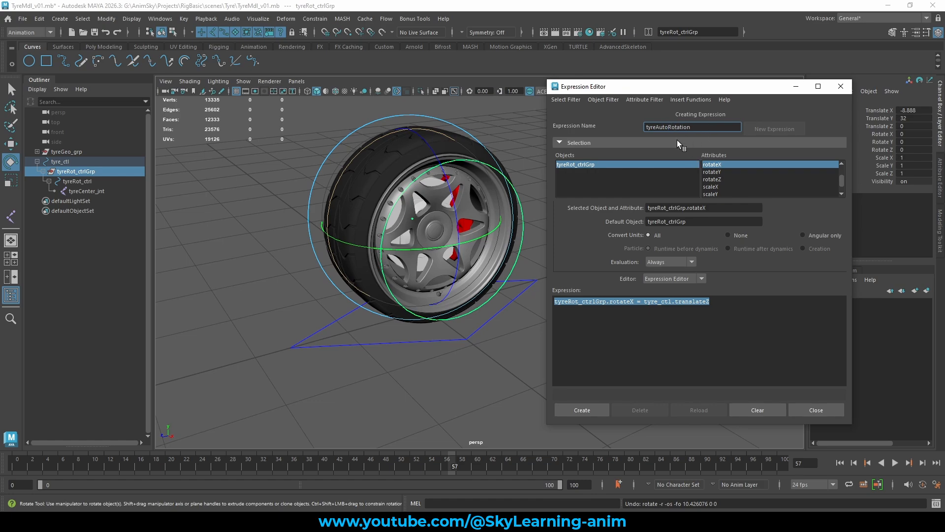
left_click_drag(733, 302, 536, 302)
left_click(583, 408)
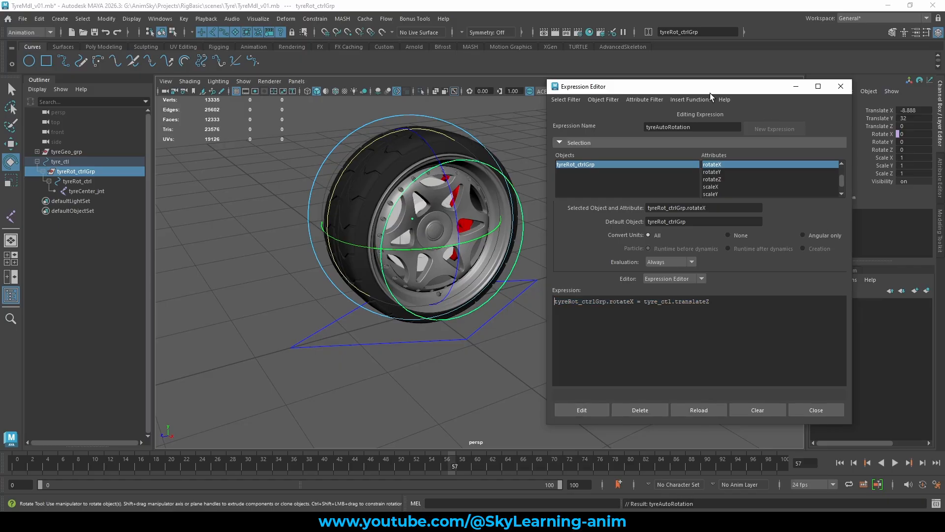
Test the automatic wheel rotation by moving tyre_ctl along Z in the perspective view, and undo the move.
left_click_drag(710, 93, 753, 275)
left_click_drag(605, 183, 569, 176, "alt")
scroll(568, 175, "up", 1)
left_click(568, 175)
key("w")
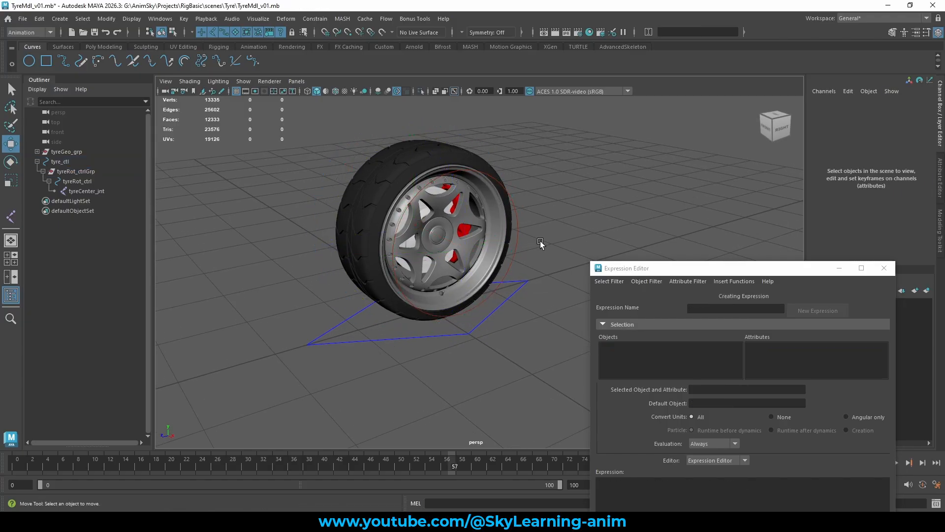
left_click_drag(297, 296, 321, 363)
scroll(355, 326, "down", 2)
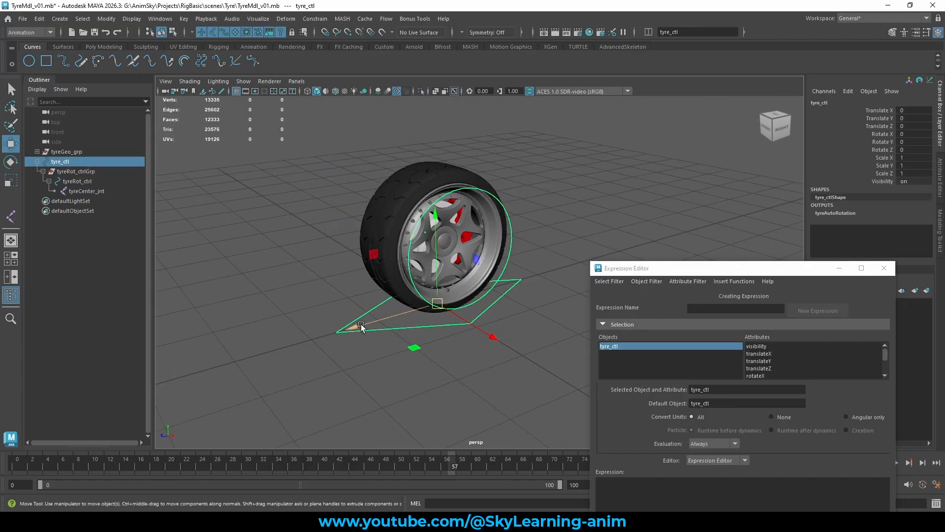
left_click_drag(373, 320, 225, 342)
key("ctrl+z")
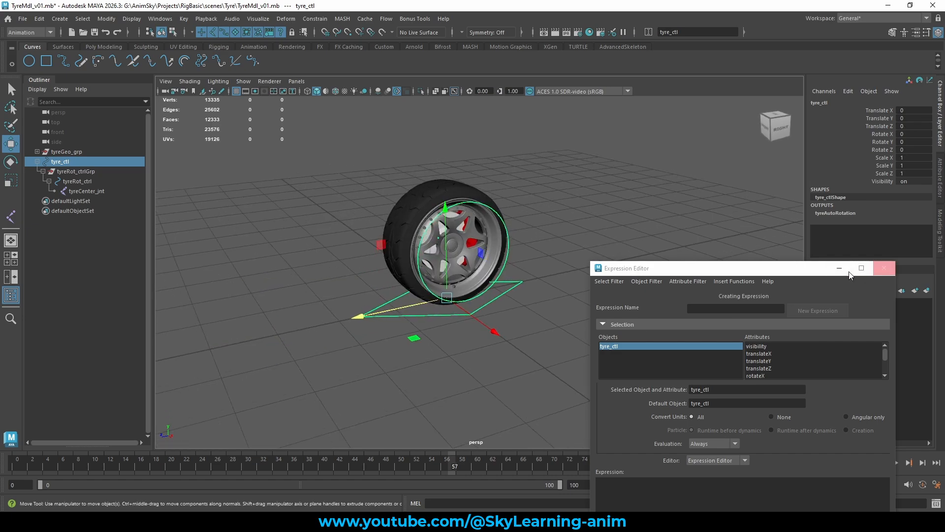
Minimize the Expression Editor, test moving tyre_ctl about 12.9 and 7.6 units along Z in the side view, and undo both moves.
left_click(884, 268)
key("space")
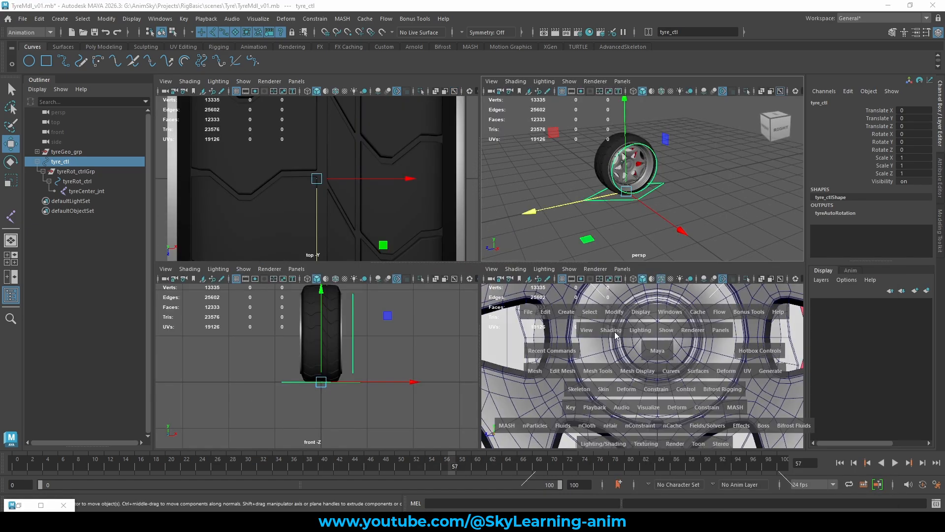
key("space")
key("f")
scroll(610, 329, "down", 5)
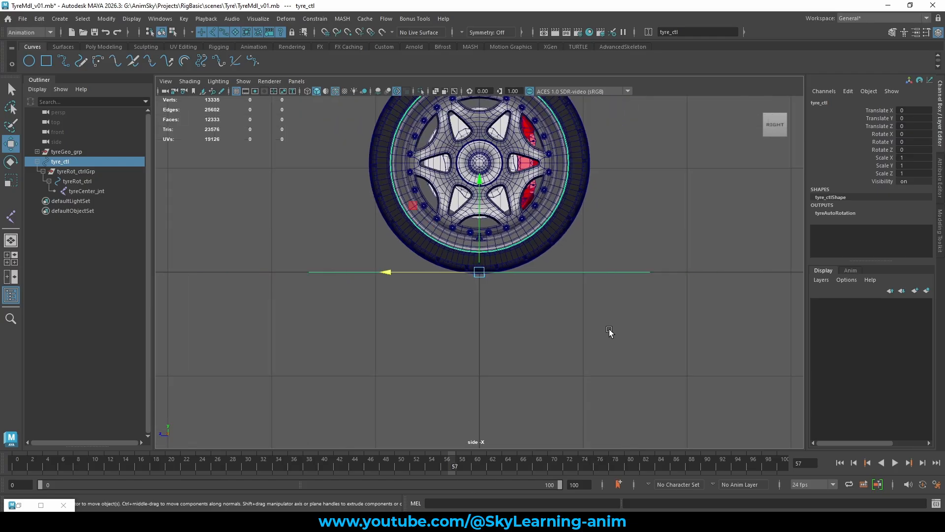
middle_click_drag(598, 323, 627, 338, "alt")
scroll(500, 318, "up", 4)
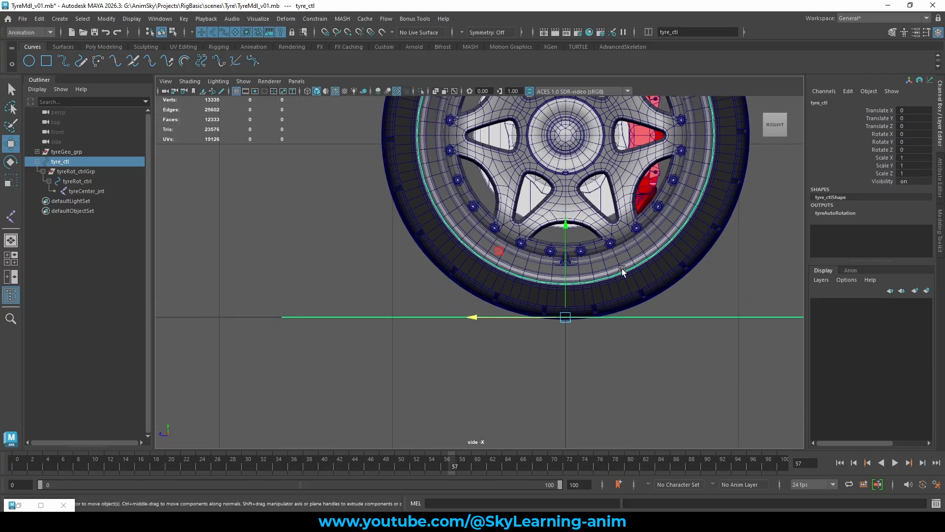
middle_click_drag(662, 319, 700, 362, "alt")
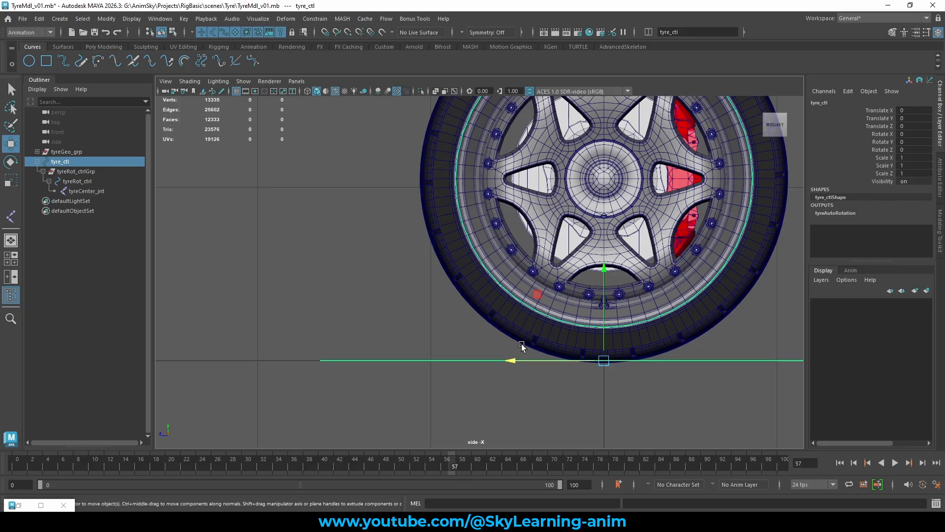
left_click_drag(507, 360, 436, 365)
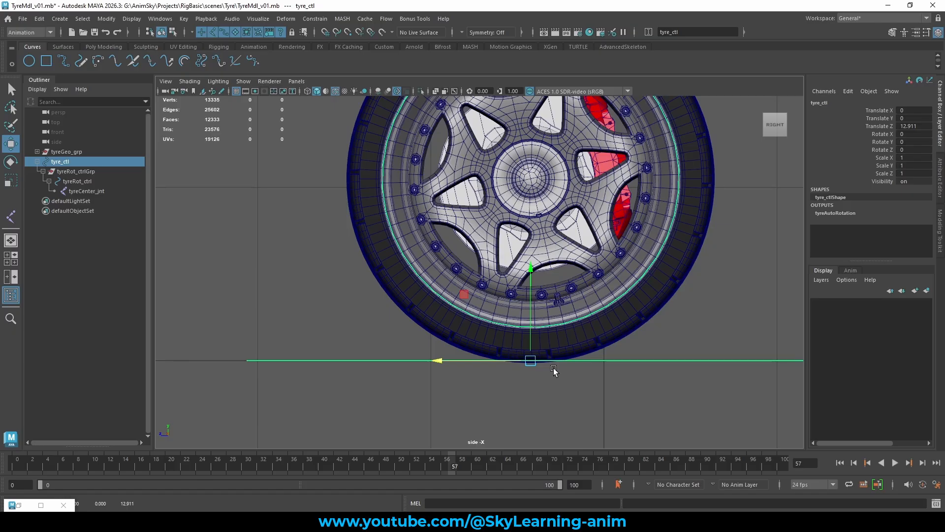
key("ctrl+z")
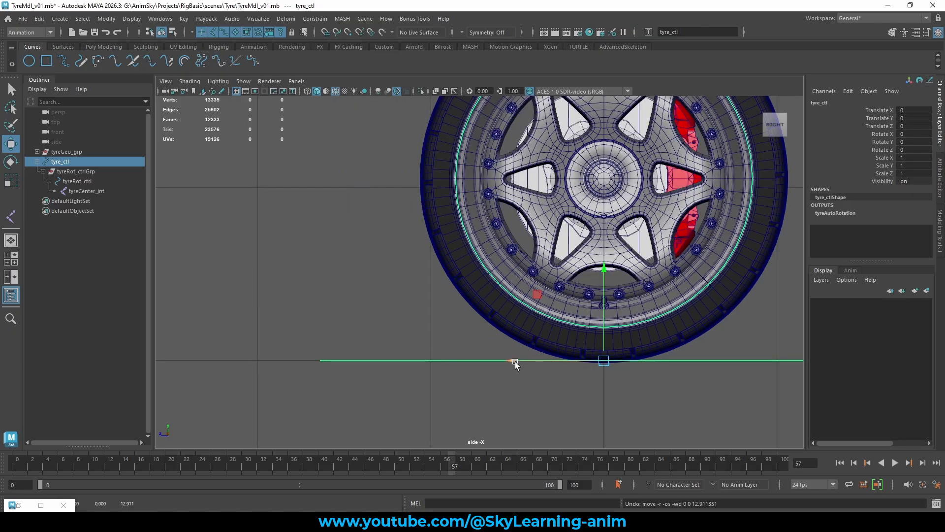
left_click_drag(504, 365, 470, 365)
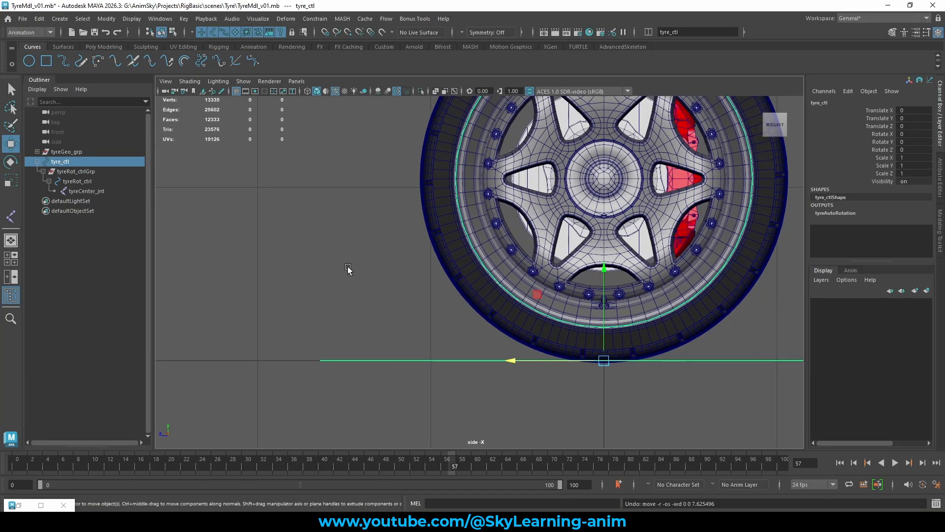
Restore the Expression Editor, filter it by expression name, and load tyreAutoRotation for editing.
left_click(20, 505)
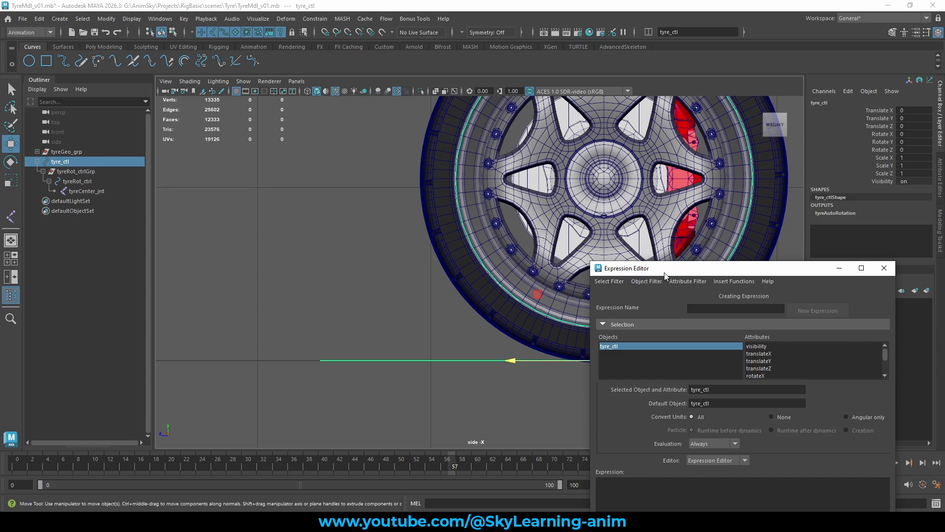
left_click_drag(665, 276, 667, 170)
left_click(638, 185)
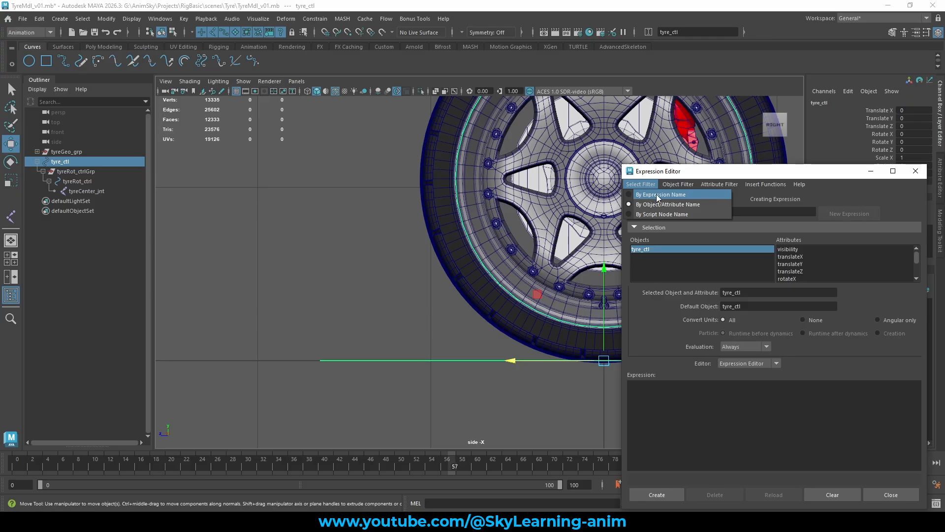
left_click(650, 194)
left_click(659, 249)
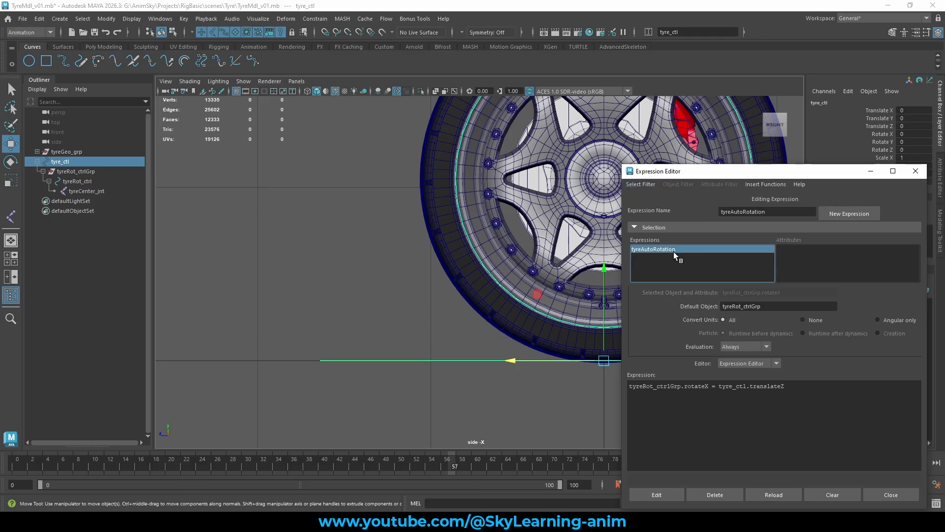
left_click_drag(706, 171, 712, 142)
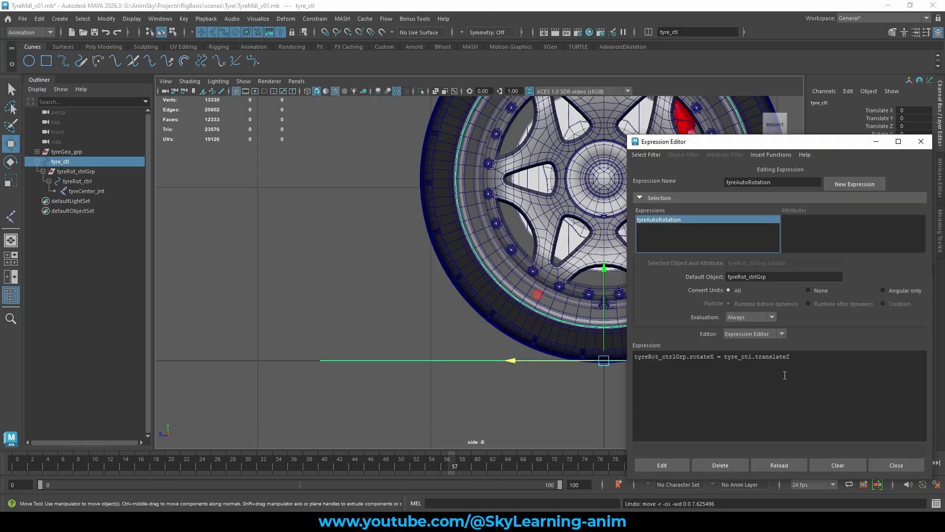
Multiply tyre_ctl.translateZ by 1.2 in the tyreAutoRotation expression and apply the edit.
left_click(815, 356)
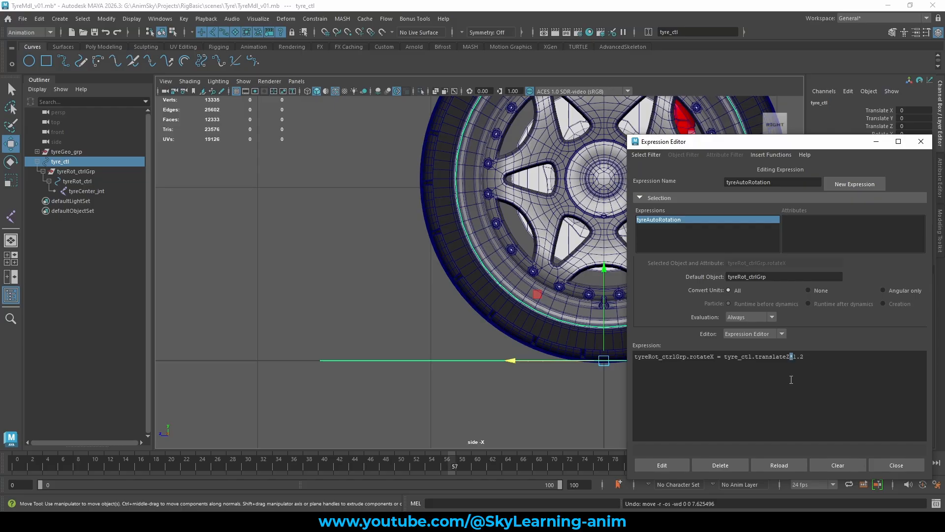
left_click(663, 465)
Test the wheel's rotation by moving tyre_ctl about 23.6 units along Z in the side view, and undo the move.
left_click_drag(676, 140, 695, 339)
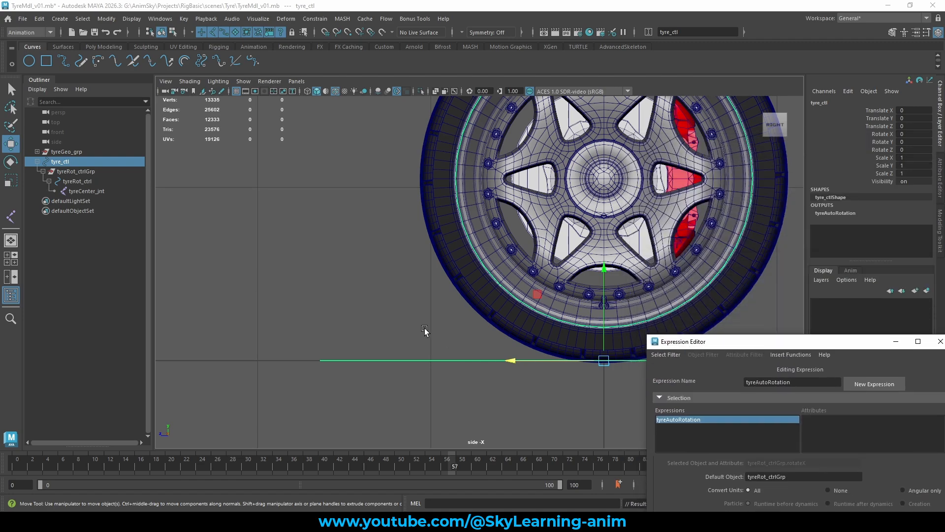
left_click_drag(514, 361, 344, 366)
key("ctrl+z")
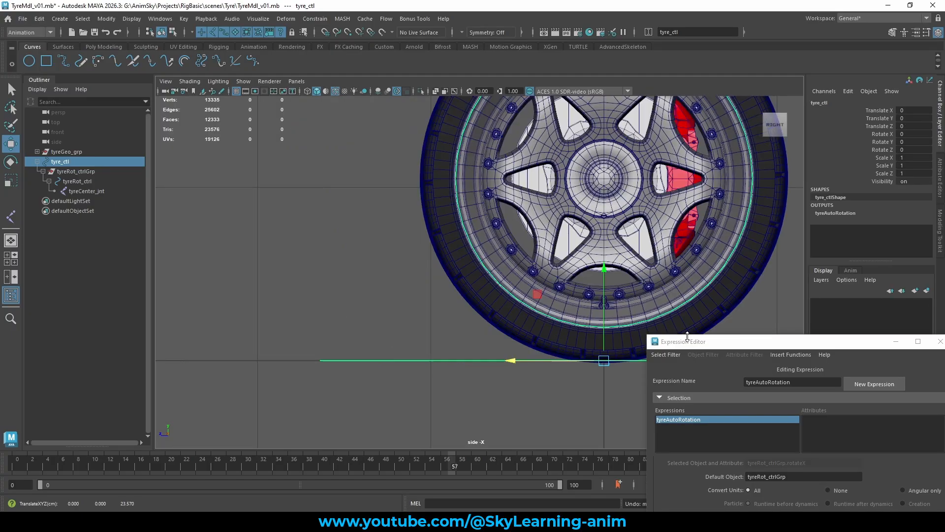
Change the expression's multiplier to 2 and apply the edit.
left_click_drag(697, 345, 628, 229)
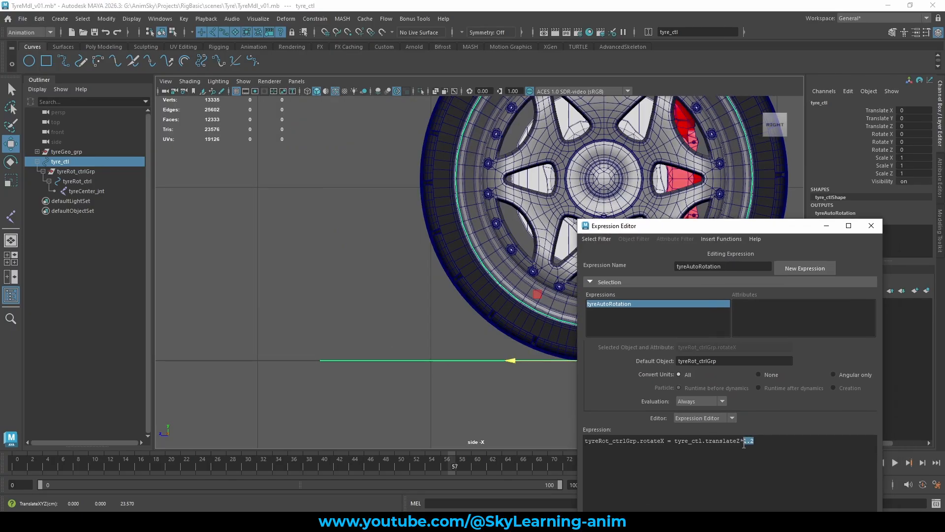
type("2")
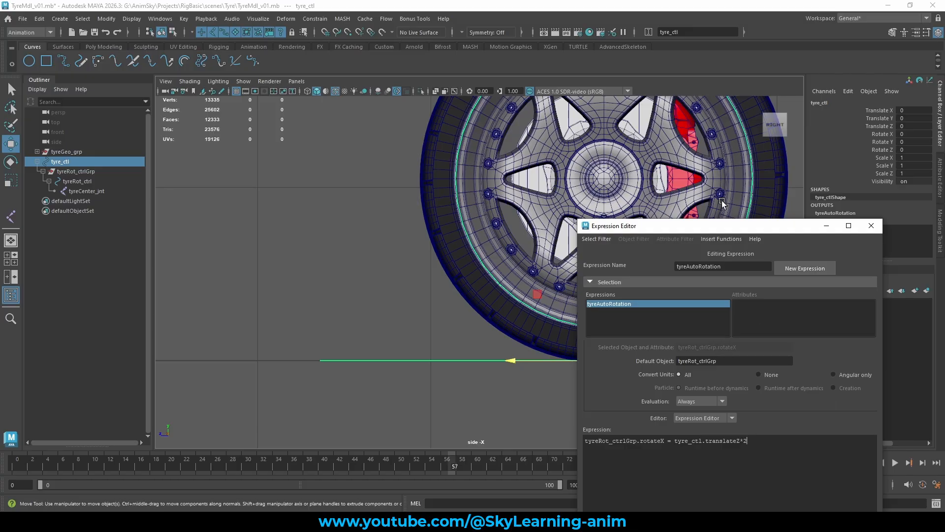
left_click_drag(719, 226, 744, 132)
left_click(635, 454)
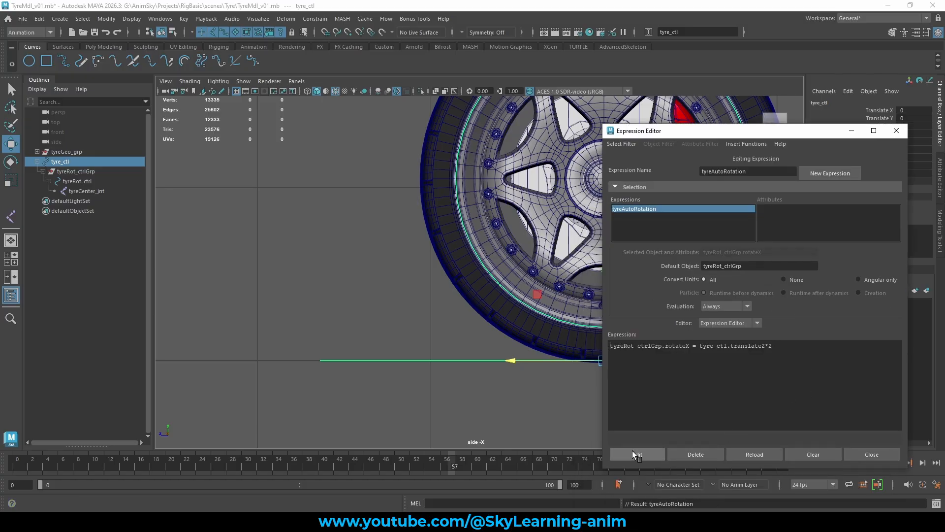
Test the rotation by moving tyre_ctl about 29.8 units along Z, and reset its Translate Z to 0.
left_click_drag(512, 363, 335, 348)
left_click(349, 345)
key("ctrl+z")
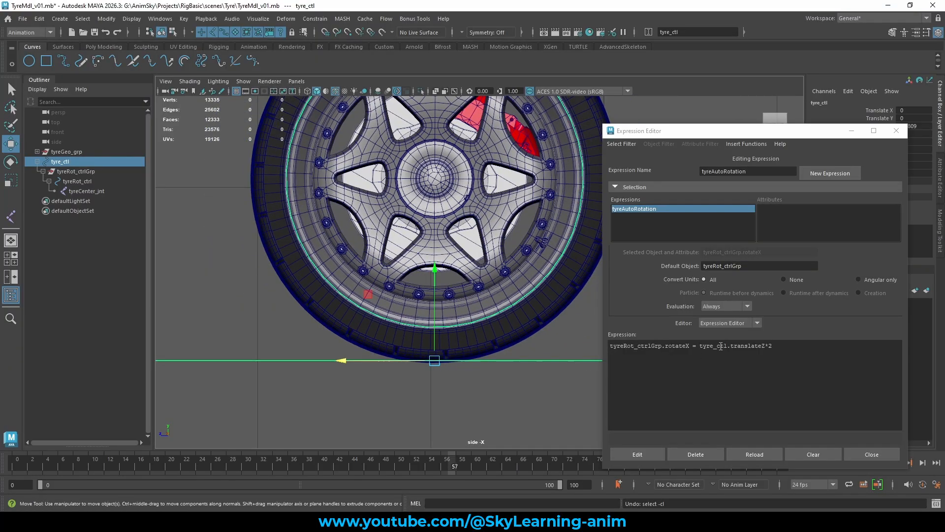
double_click(771, 347)
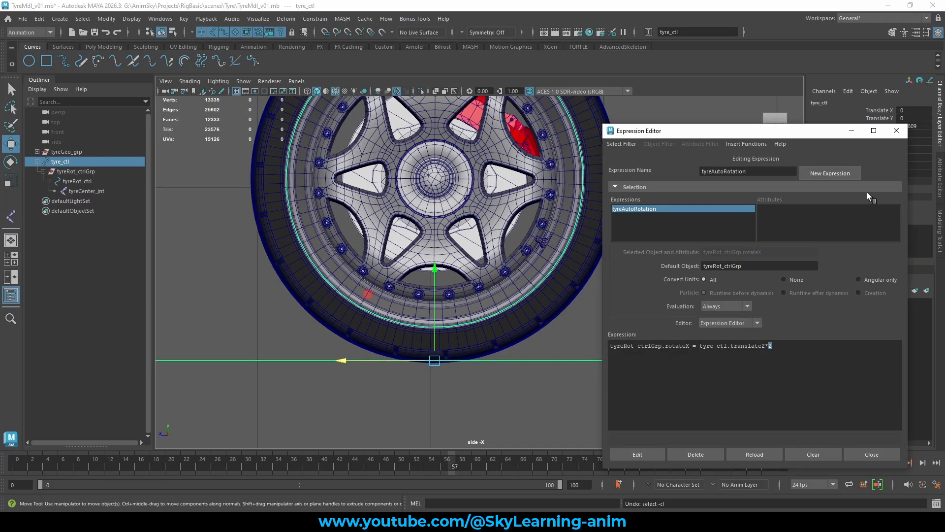
left_click_drag(668, 136, 724, 337)
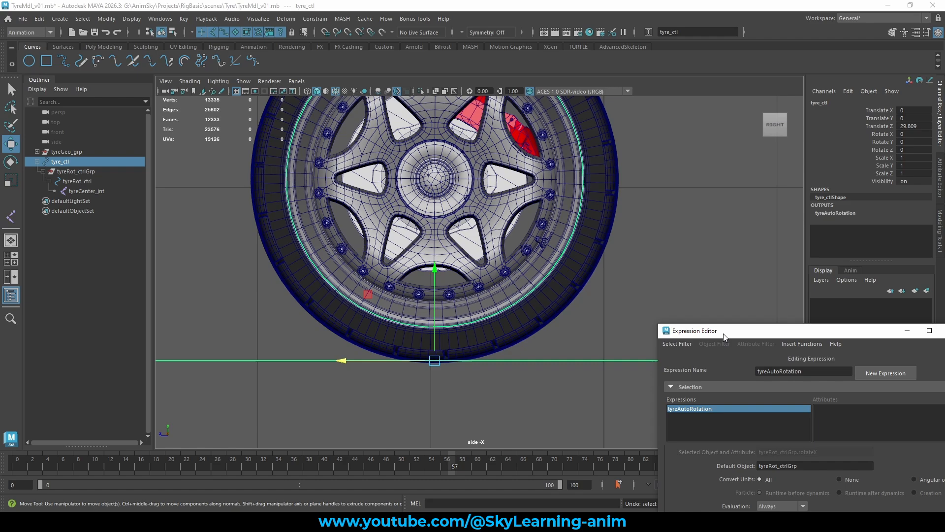
double_click(906, 126)
type("0")
key("Return")
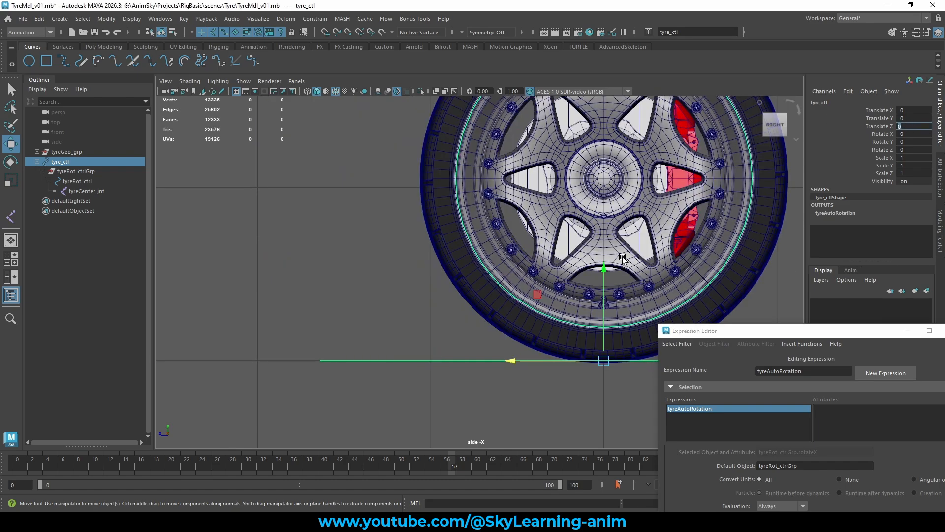
Switch to a maximized perspective view of the tyre and reselect tyre_ctl.
left_click_drag(785, 337, 727, 213)
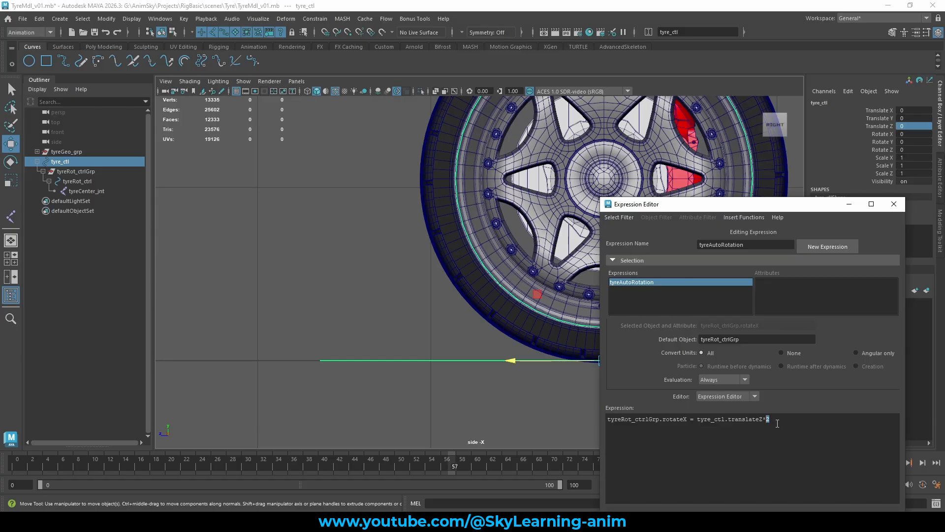
left_click_drag(751, 203, 807, 319)
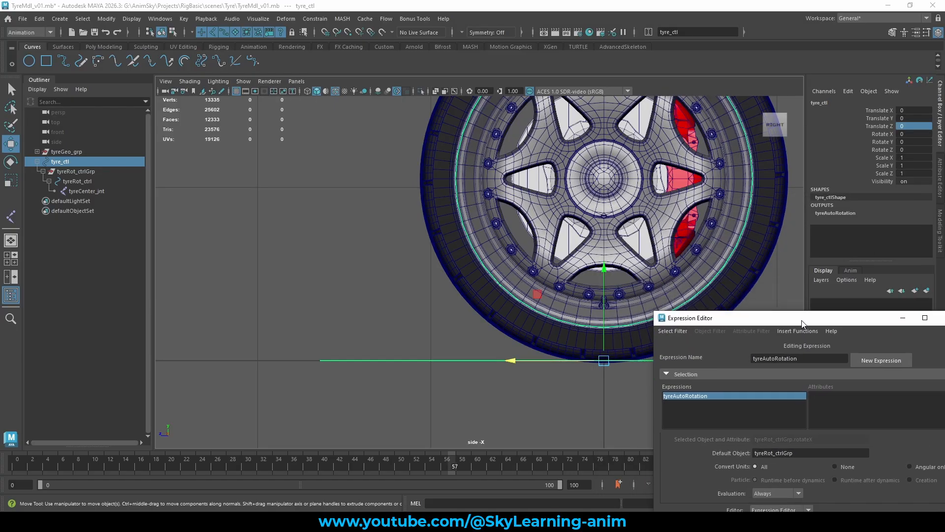
middle_click_drag(617, 295, 604, 296, "alt")
key("space")
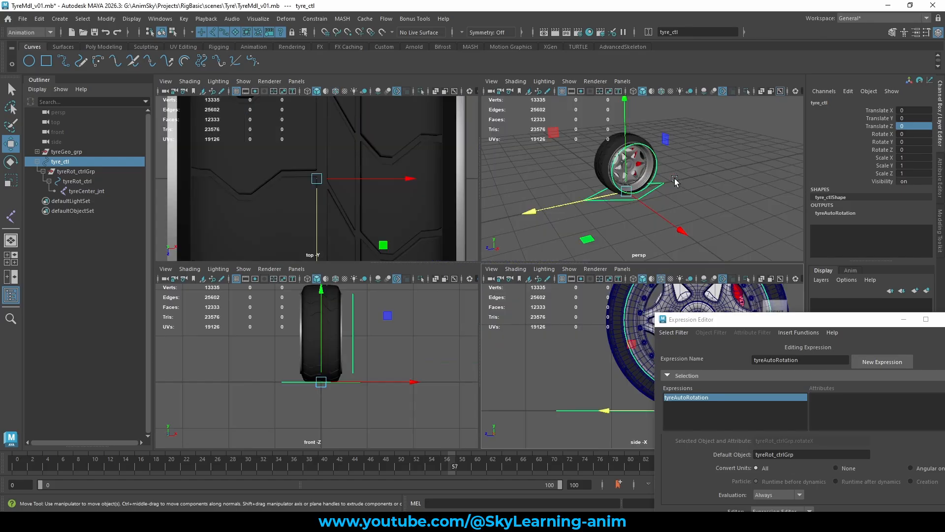
key("space")
right_click_drag(613, 218, 723, 217, "alt")
middle_click_drag(586, 222, 627, 222, "alt")
right_click_drag(626, 221, 657, 221, "alt")
left_click(312, 284)
left_click_drag(345, 291, 379, 367)
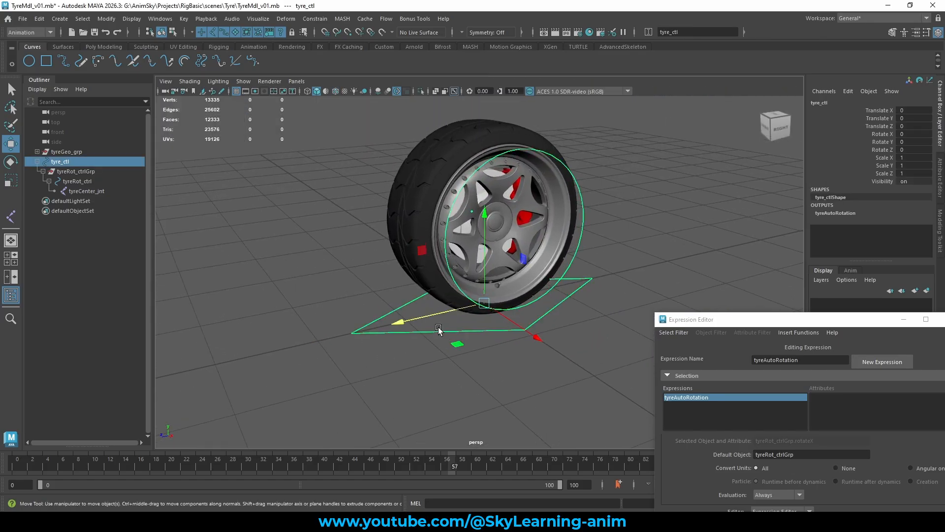
Test tyre_ctl by freely moving and rotating the whole tyre in the perspective view.
left_click_drag(443, 340, 548, 291, "alt")
key("ctrl+z")
left_click_drag(485, 303, 539, 202)
left_click_drag(477, 208, 363, 224)
key("e")
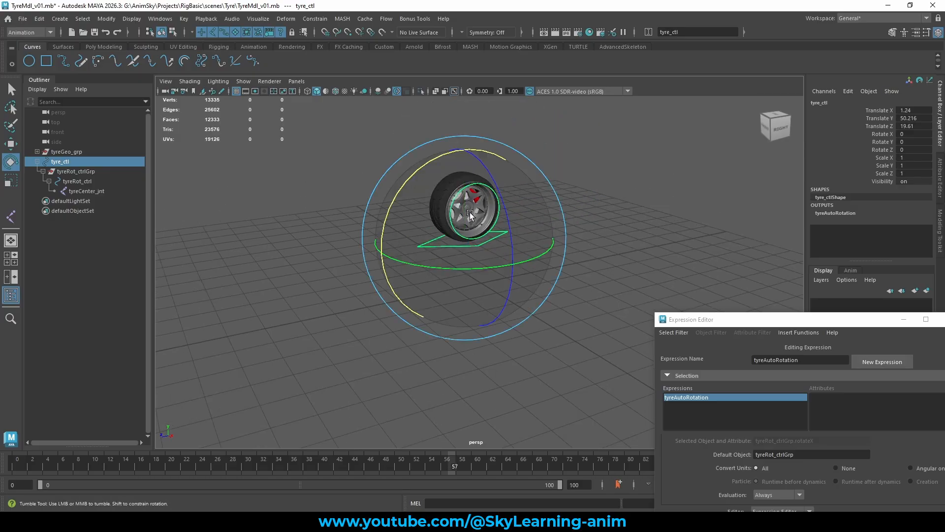
left_click_drag(473, 188, 642, 142)
key("w")
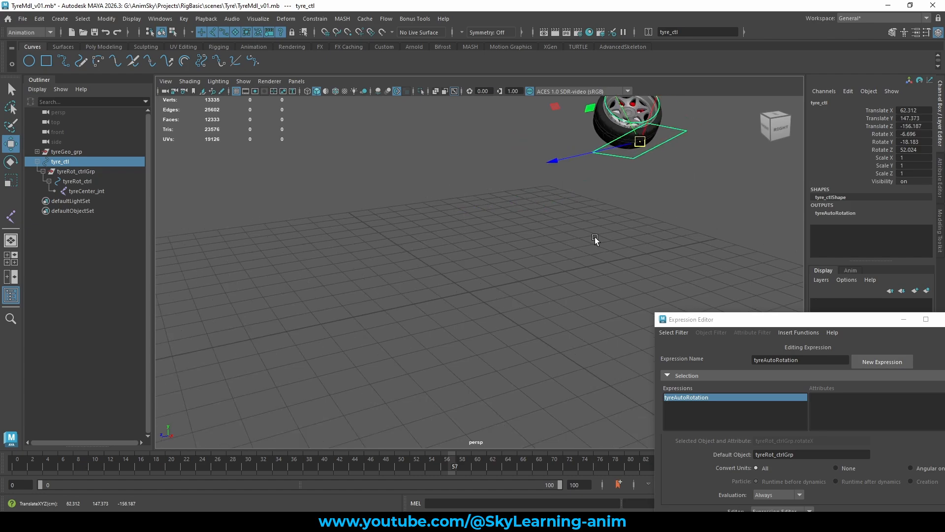
left_click_drag(594, 239, 642, 194, "alt")
left_click(635, 189)
left_click_drag(585, 184, 574, 211)
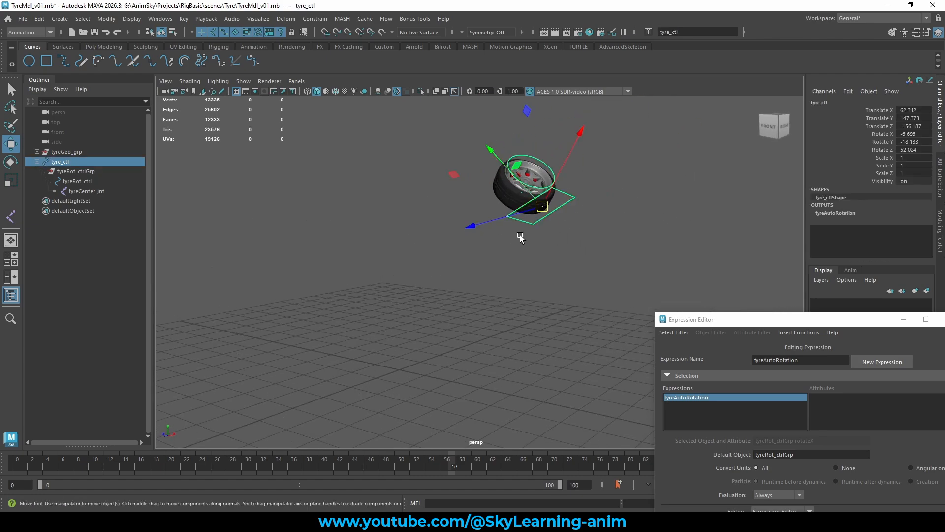
left_click_drag(465, 228, 499, 220)
Reset all translation and rotation values of tyre_ctl to 0.
left_click_drag(913, 110, 916, 149)
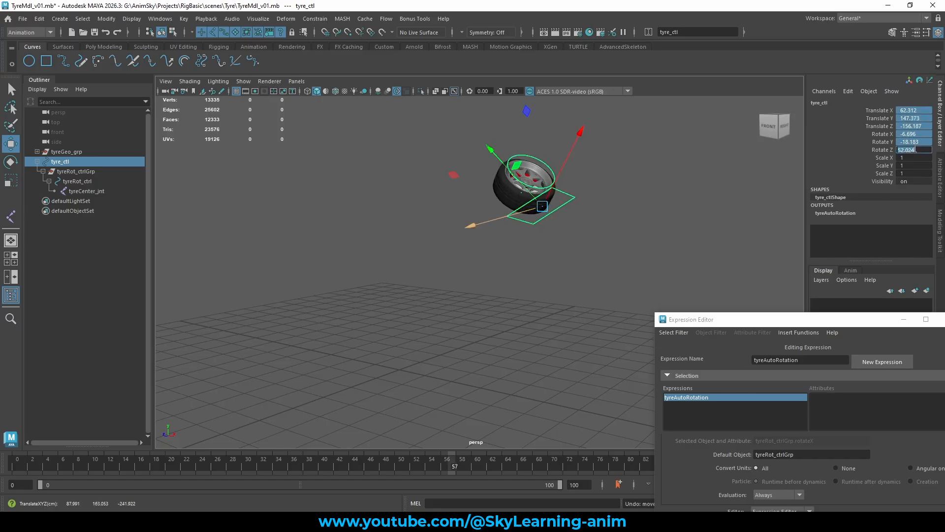
type("0")
key("Return")
right_click_drag(602, 223, 682, 275, "alt")
right_click_drag(603, 275, 630, 296, "alt")
middle_click_drag(629, 296, 599, 201, "alt")
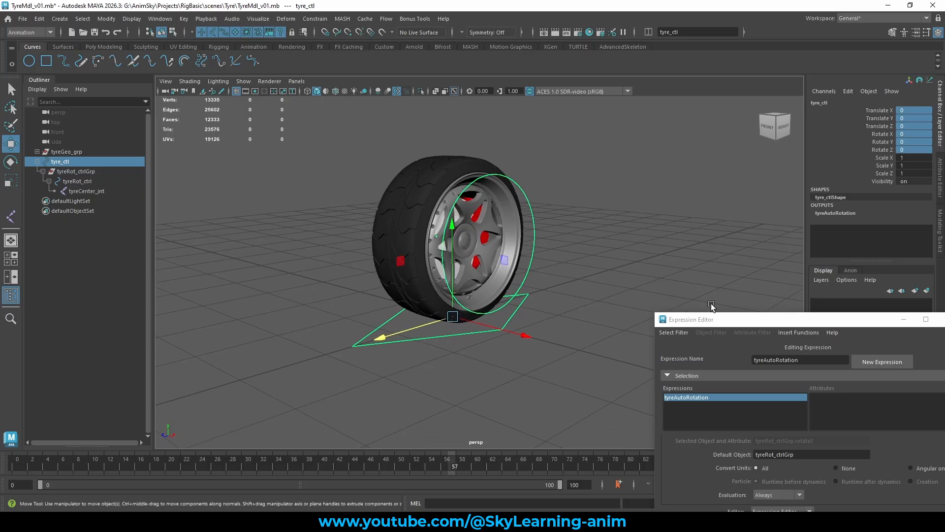
Select tyreRot_ctrl and test rotating the wheel with it.
left_click_drag(719, 321, 606, 288)
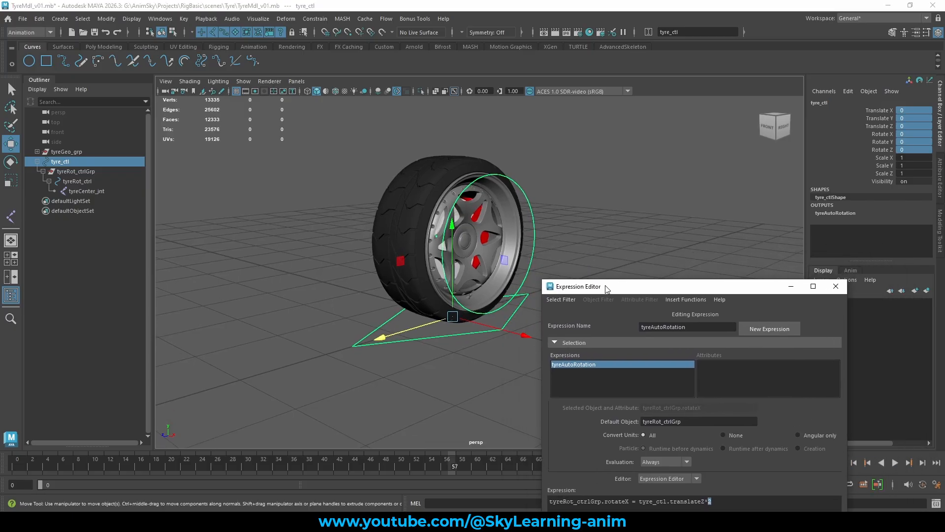
middle_click_drag(527, 185, 482, 163, "alt")
left_click_drag(619, 184, 586, 195, "alt")
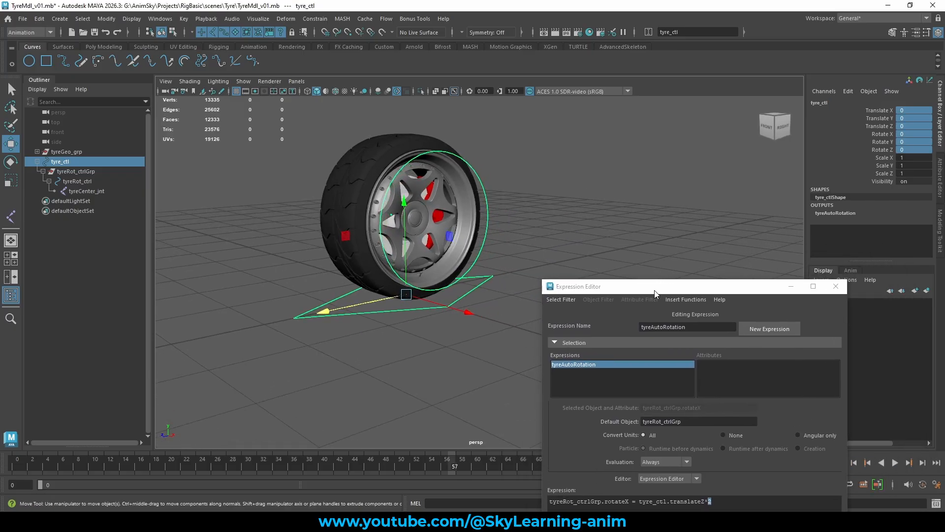
left_click(524, 228)
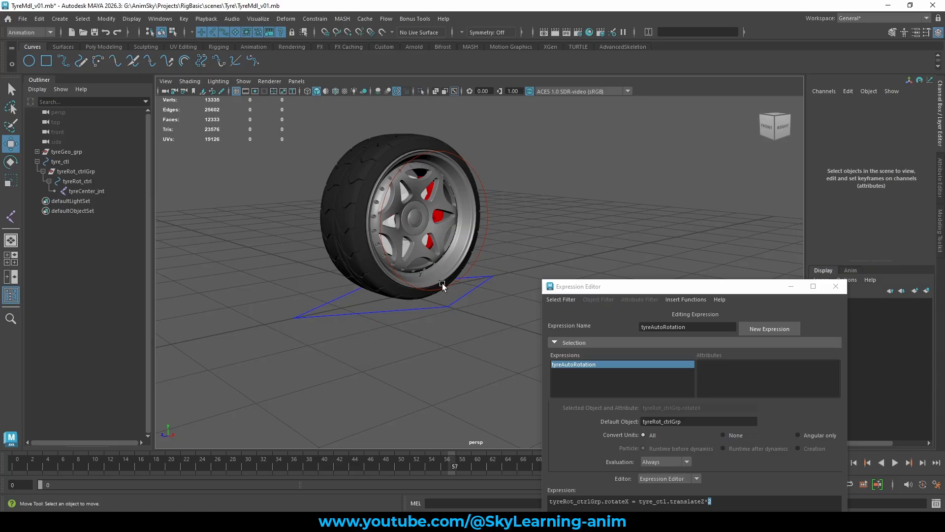
left_click(443, 285)
left_click_drag(501, 192, 497, 194, "alt")
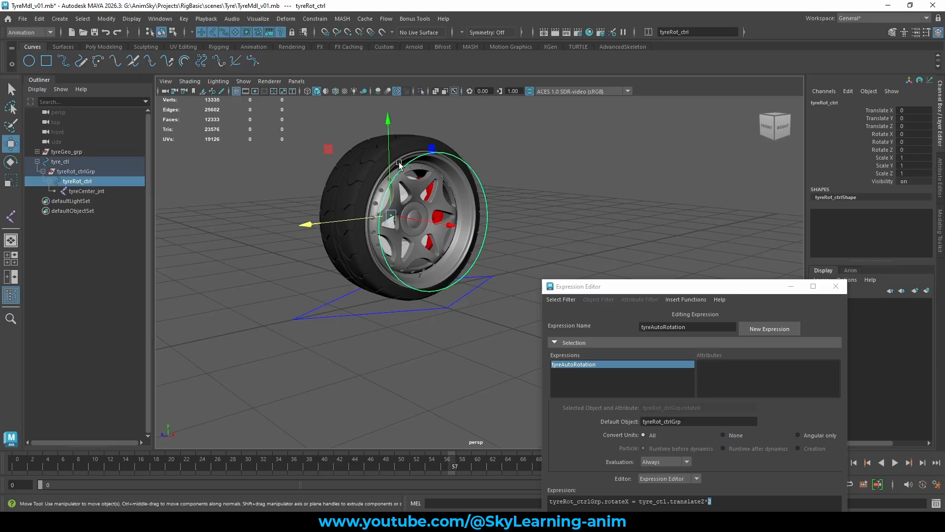
key("e")
left_click_drag(337, 149, 540, 246)
left_click(545, 217)
Test the automatic rotation by moving tyre_ctl about 16.6 units along Z in the perspective view, and undo the move.
key("w")
left_click(355, 314)
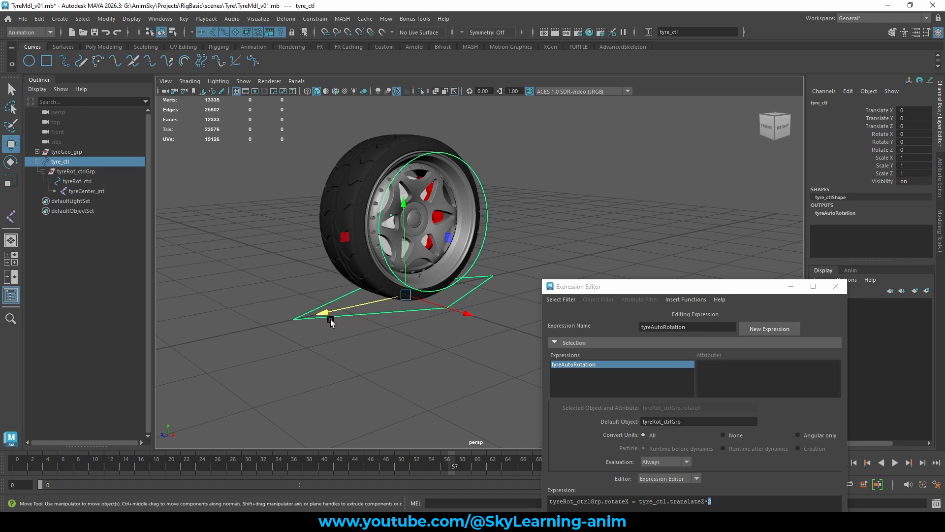
left_click_drag(317, 313, 278, 320)
key("ctrl+z")
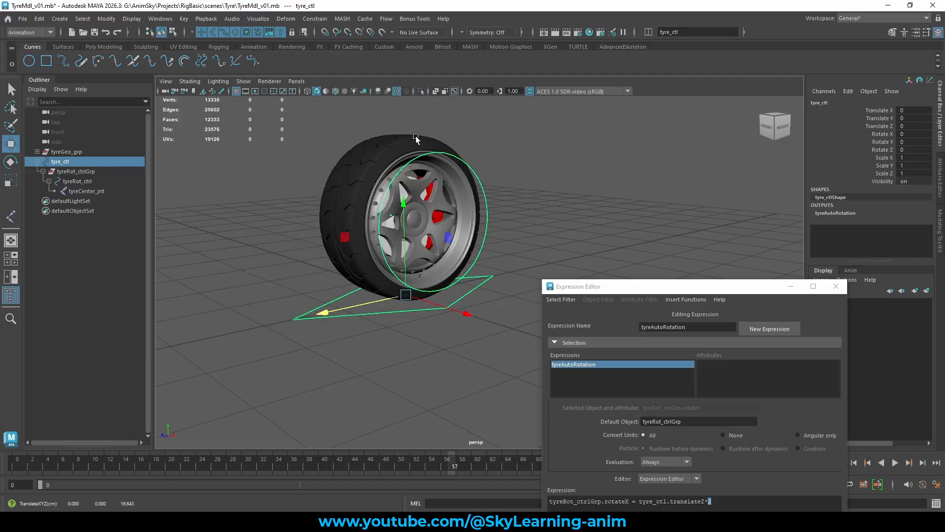
Check the Tyre_Geo and tyreRot_ctrl selections in the view, and nudge tyreRot_ctrl about 0.02 in Y and 0.23 in Z.
left_click(400, 137)
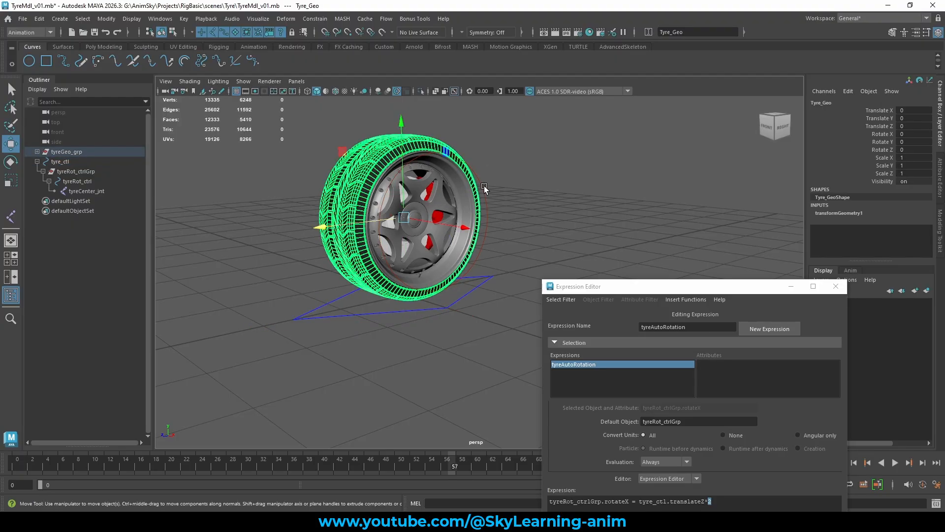
left_click(483, 186)
left_click(418, 136)
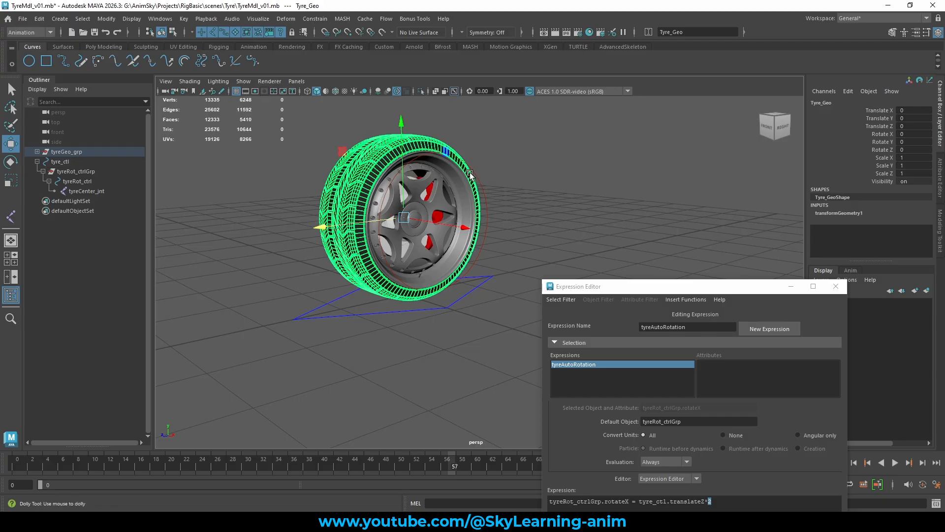
right_click_drag(464, 173, 493, 191, "alt")
left_click(488, 193)
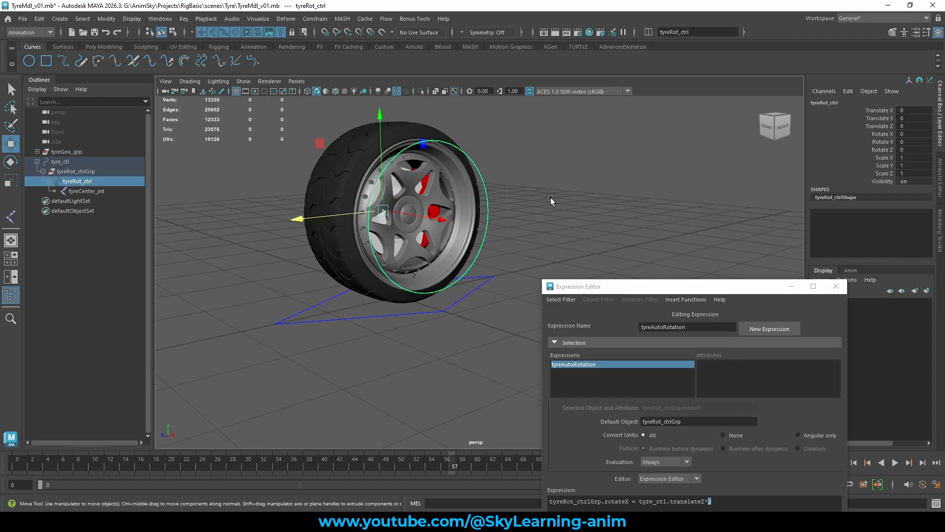
left_click_drag(550, 197, 605, 195, "alt")
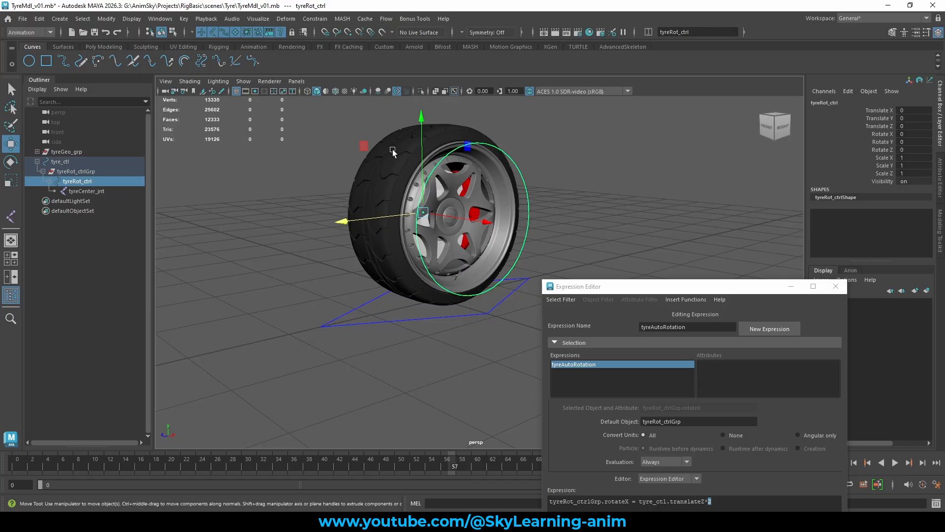
left_click_drag(364, 147, 367, 148)
Close the Expression Editor and clear the selection.
left_click(836, 286)
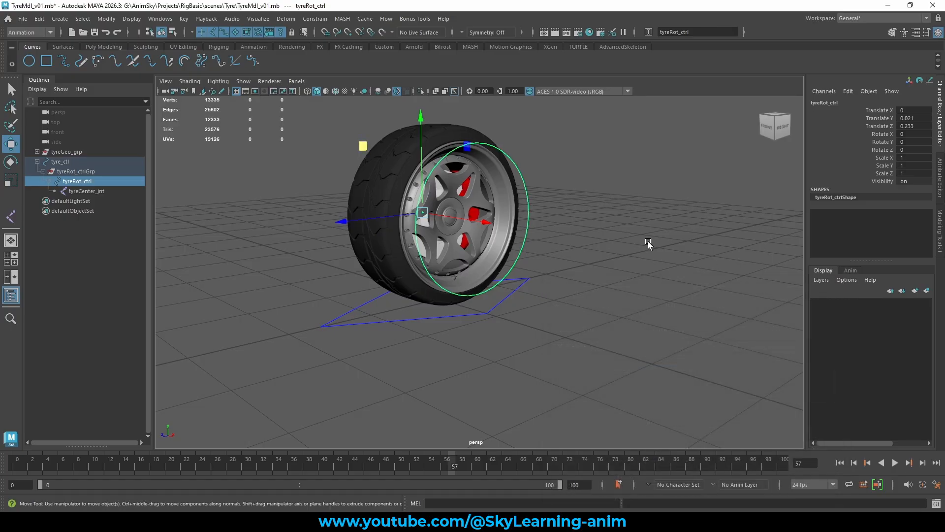
left_click_drag(648, 242, 621, 233, "alt")
left_click(621, 233)
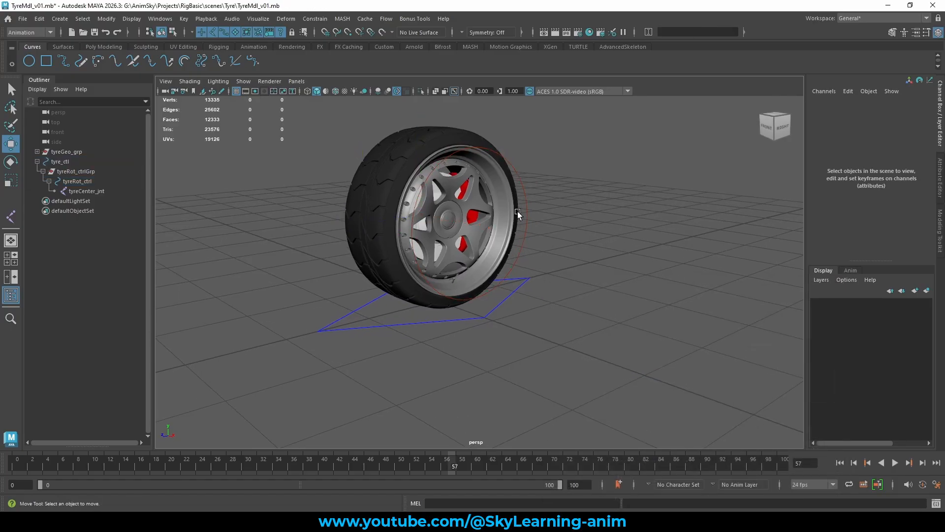
Reset Translate Y and Translate Z of tyreRot_ctrl to 0, and select tyre_ctl.
left_click(524, 197)
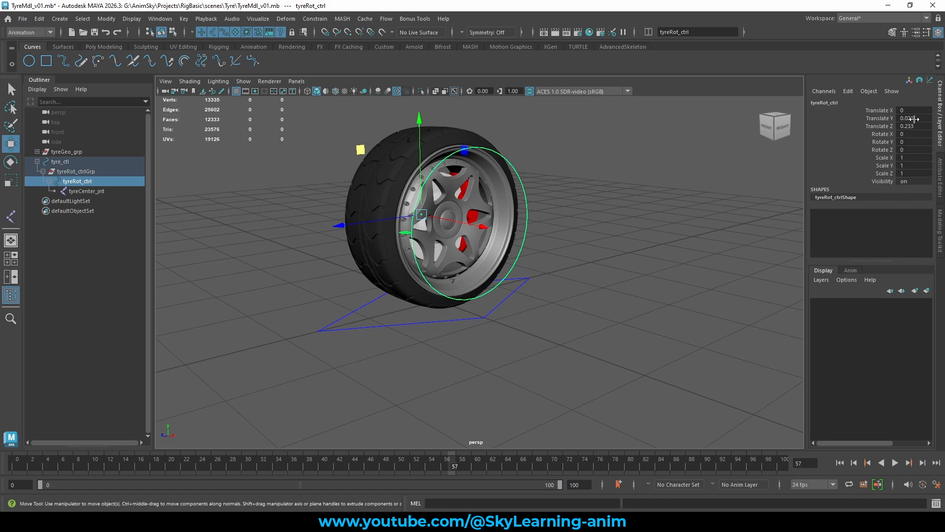
left_click_drag(914, 120, 917, 127)
type("0")
key("Return")
left_click(92, 171)
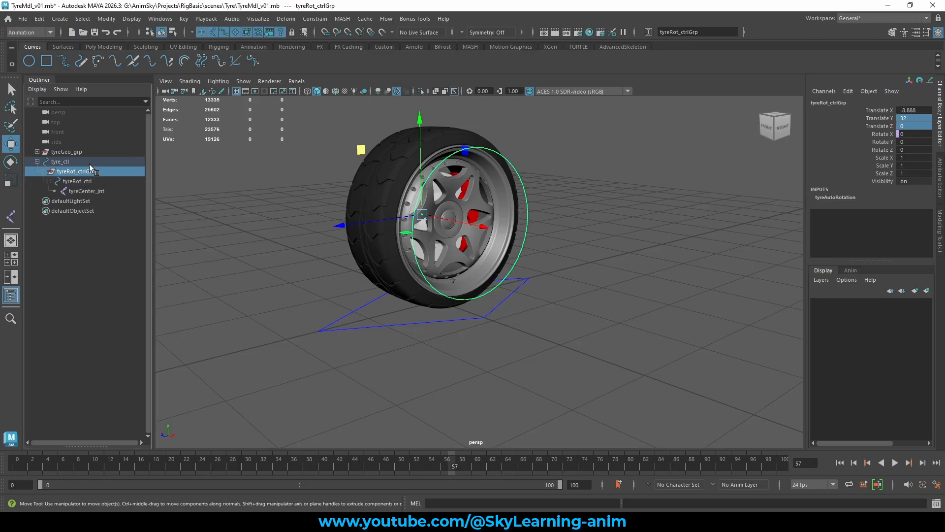
left_click(90, 164)
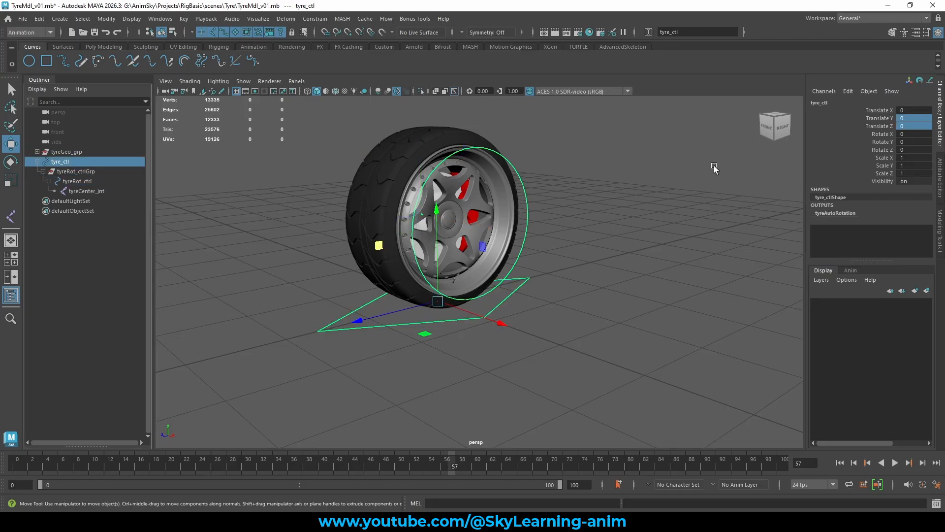
left_click_drag(646, 179, 637, 181, "alt")
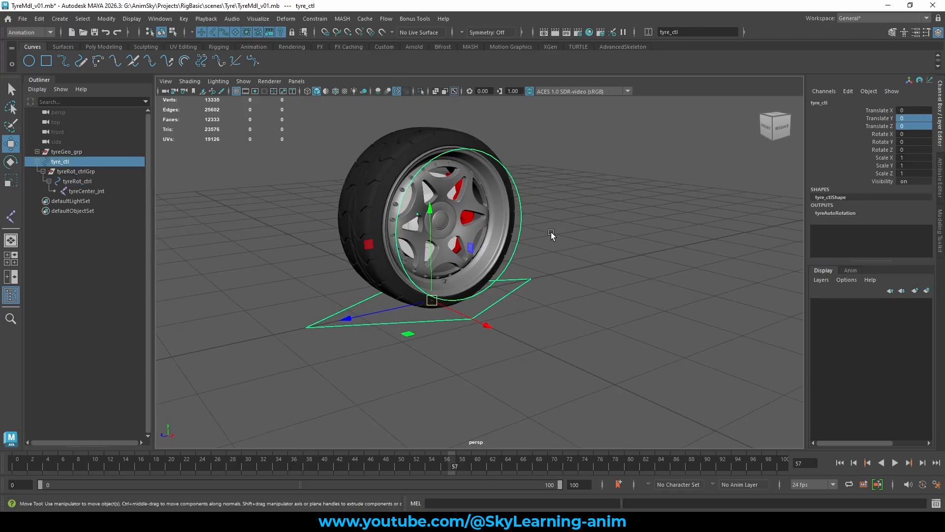
Select the circular tyreRot_ctrl curve around the tyre in the perspective view.
left_click_drag(551, 231, 576, 236, "alt")
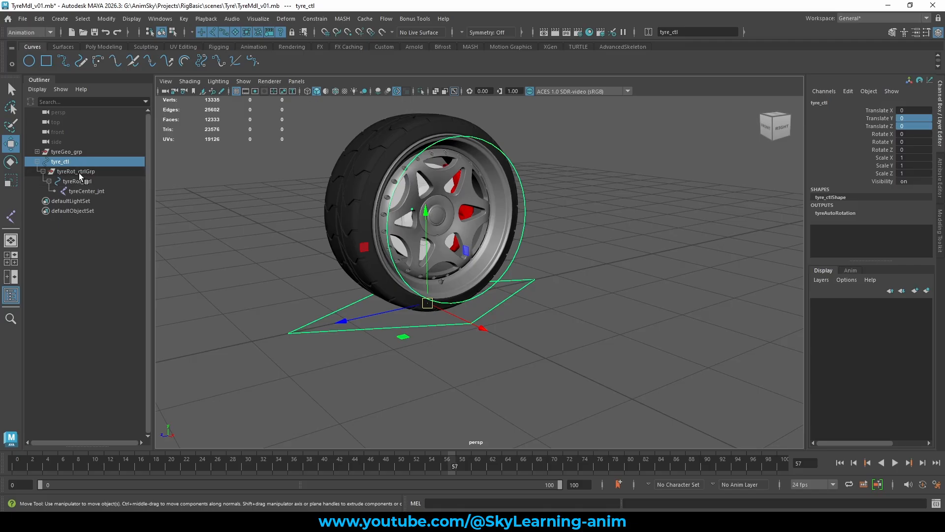
left_click(517, 177)
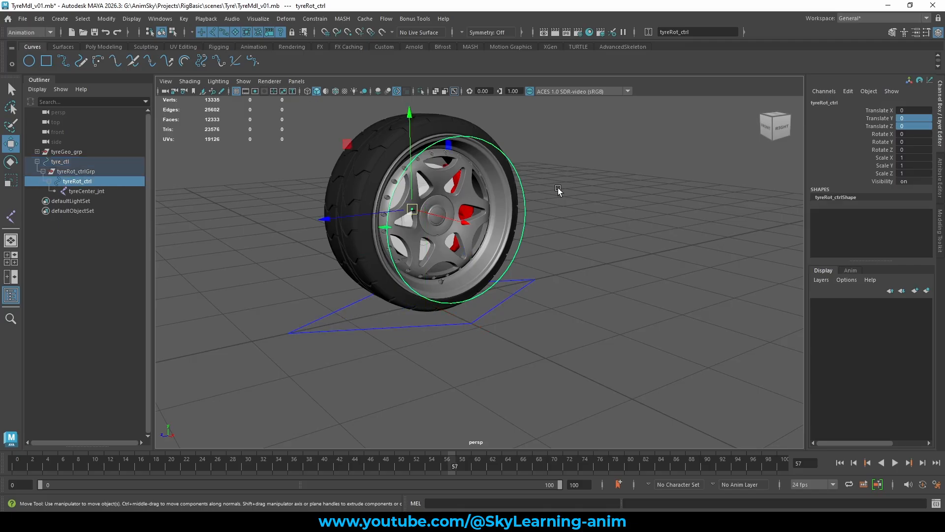
left_click(848, 91)
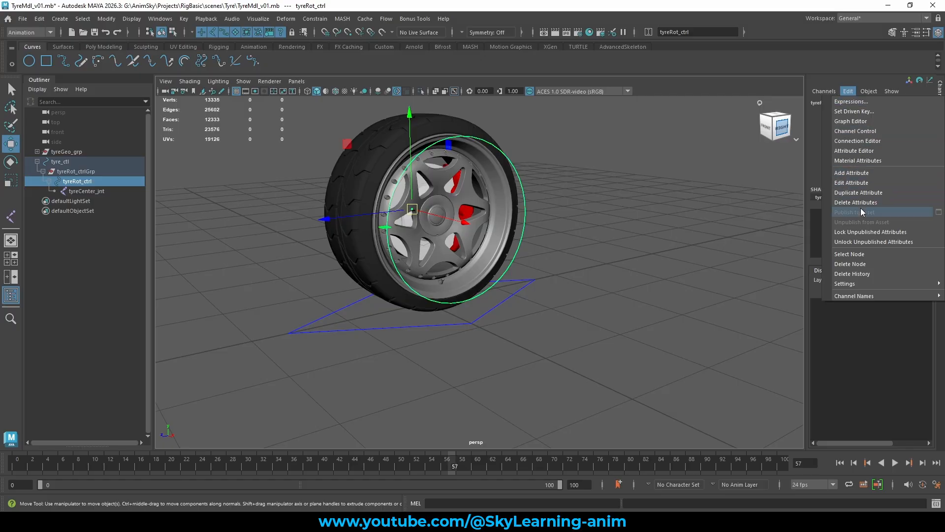
left_click(860, 150)
key("ctrl+a")
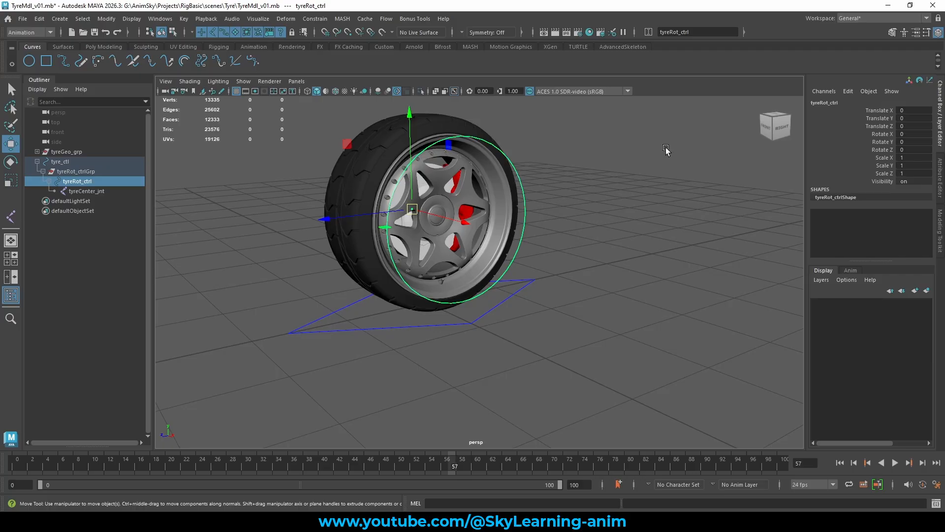
Start adding an attribute to tyreRot_ctrl and enter AutoRotation as its long name.
left_click(848, 91)
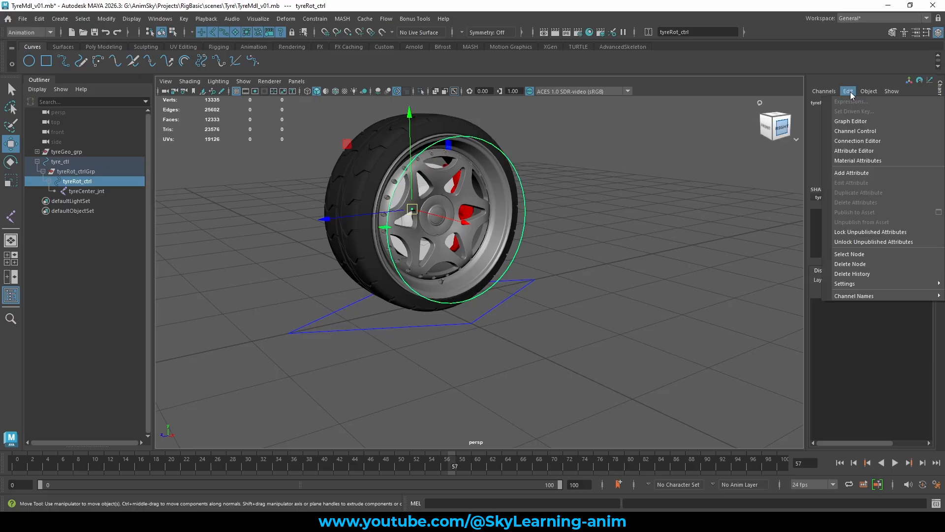
left_click(862, 173)
left_click_drag(659, 142, 678, 141)
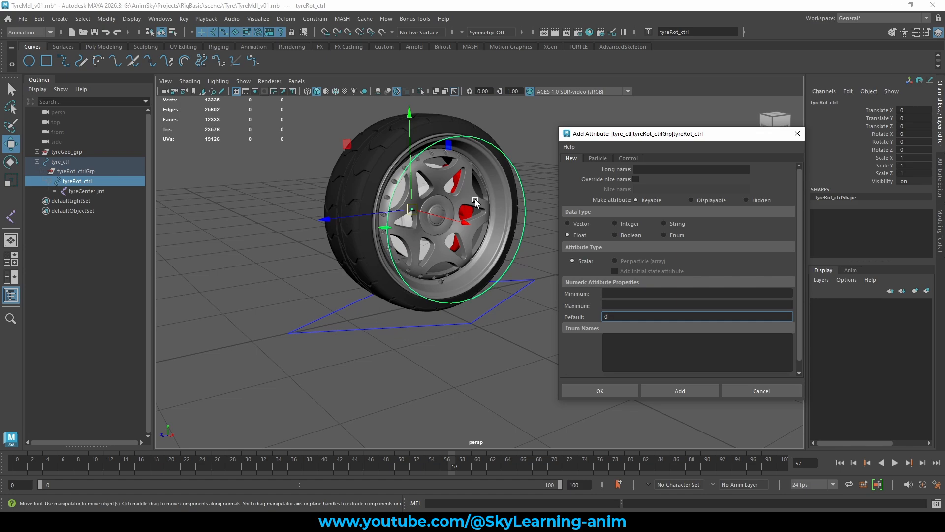
left_click(656, 169)
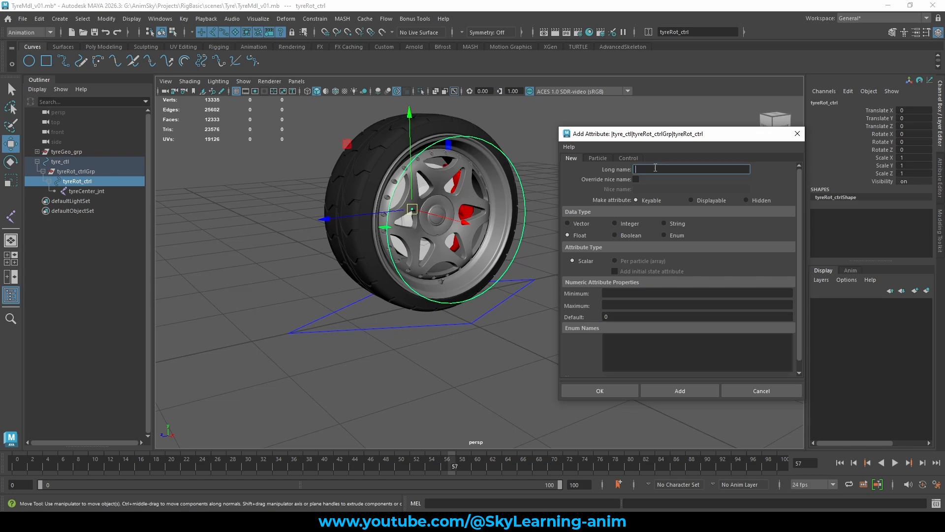
type("autoRot")
left_click_drag(664, 169, 632, 170)
left_click(635, 169)
key("Delete")
type("A")
left_click(661, 170)
type("ation")
Set the AutoRotation attribute's data type to Boolean and add it to tyreRot_ctrl.
left_click(635, 236)
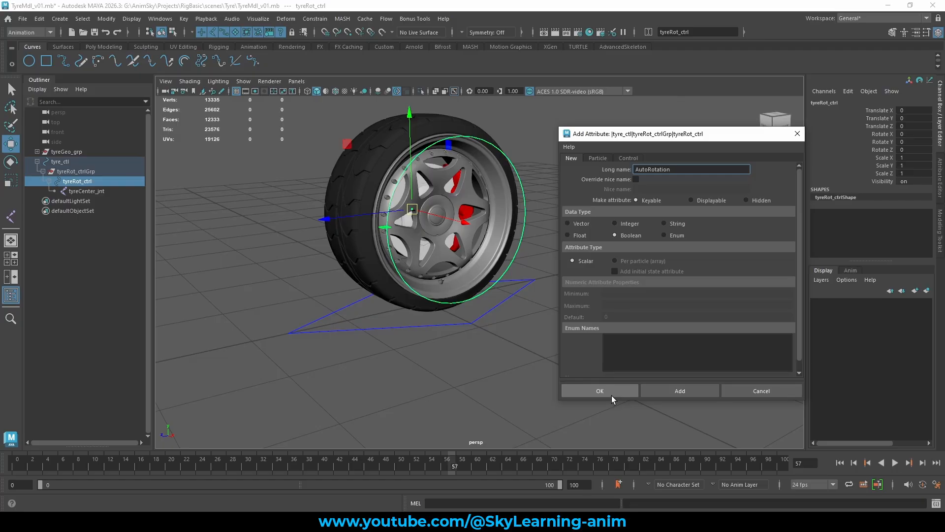
left_click_drag(671, 169, 629, 171)
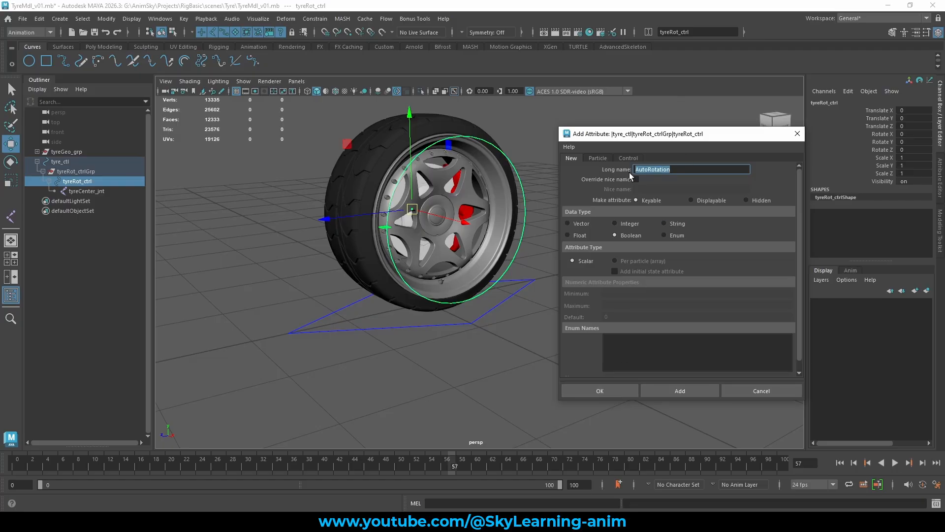
left_click(609, 390)
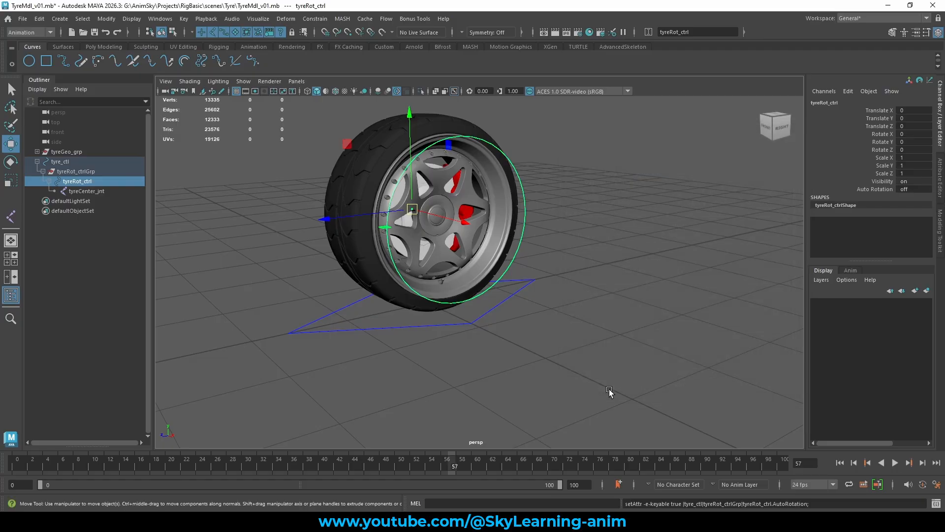
Test tyreRot_ctrl's Auto Rotation attribute by switching it on and off several times, ending with off.
left_click(869, 190)
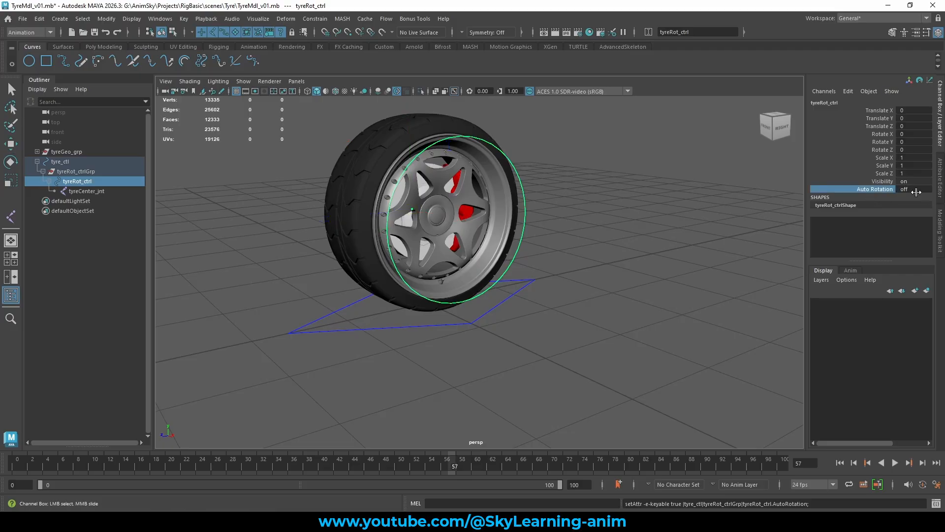
middle_click_drag(709, 202, 607, 201)
middle_click_drag(606, 201, 780, 193)
middle_click_drag(698, 192, 556, 187)
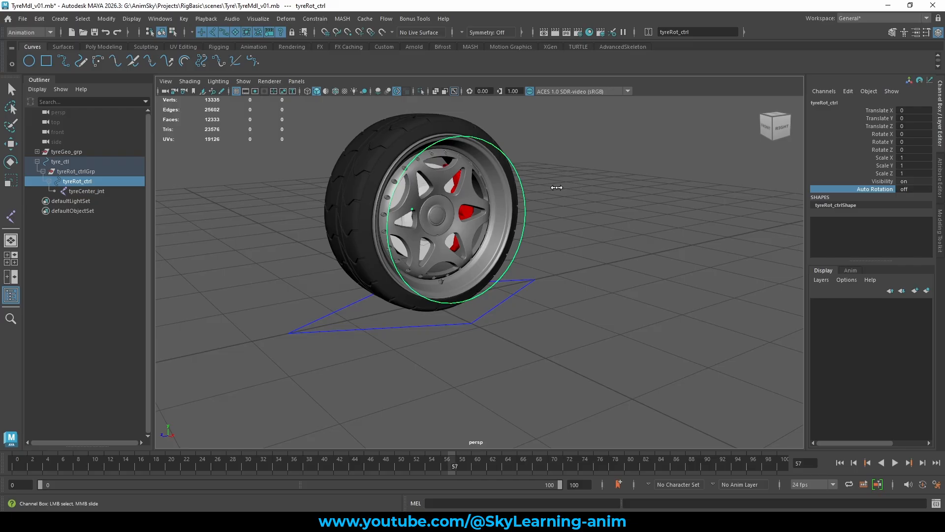
double_click(921, 190)
left_click(882, 188)
double_click(908, 190)
type("on")
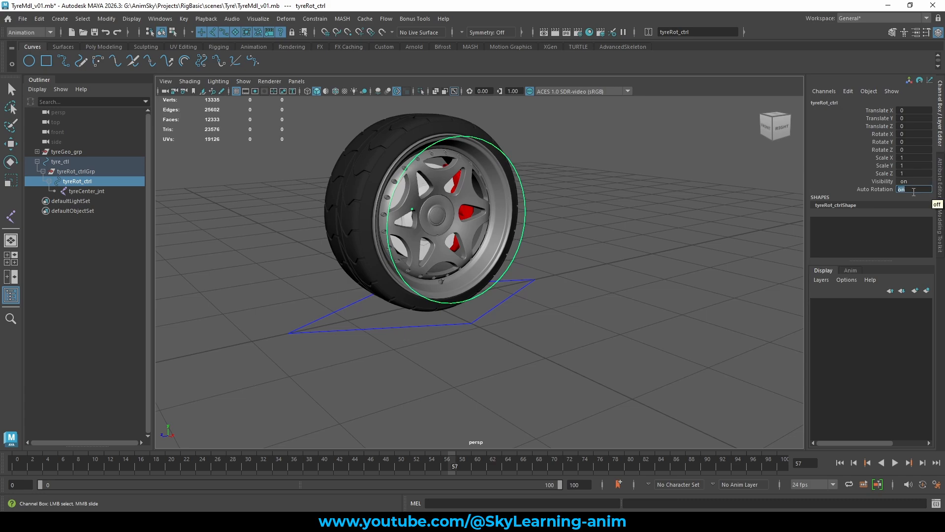
type("0")
key("Return")
Try moving tyre_ctl about -2.6 units along Z, undo the move, and reselect tyreRot_ctrl.
left_click(556, 243)
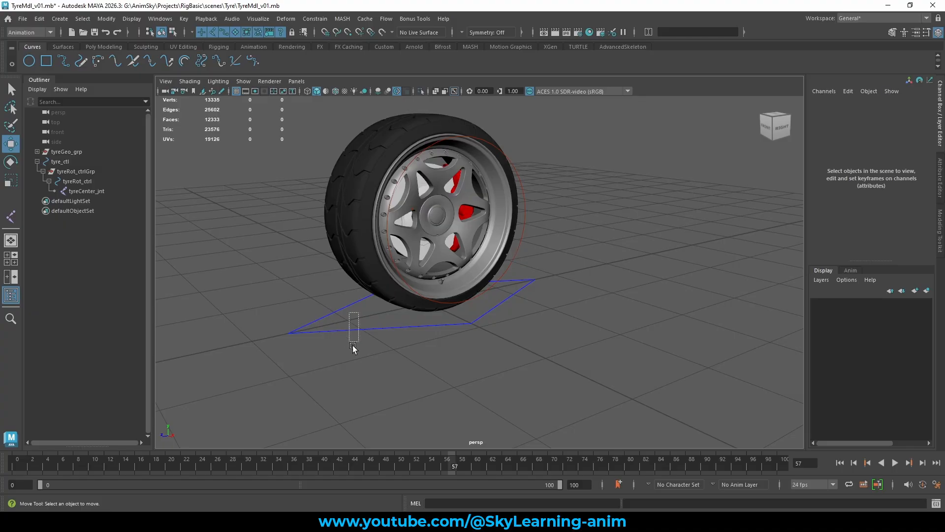
left_click(357, 328)
left_click_drag(320, 331, 356, 328)
left_click(529, 197)
left_click(526, 197)
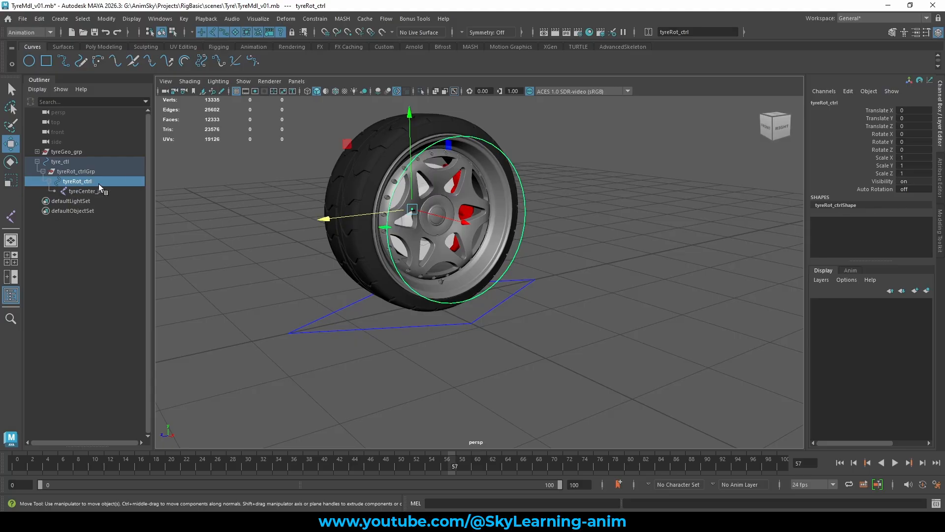
left_click(185, 21)
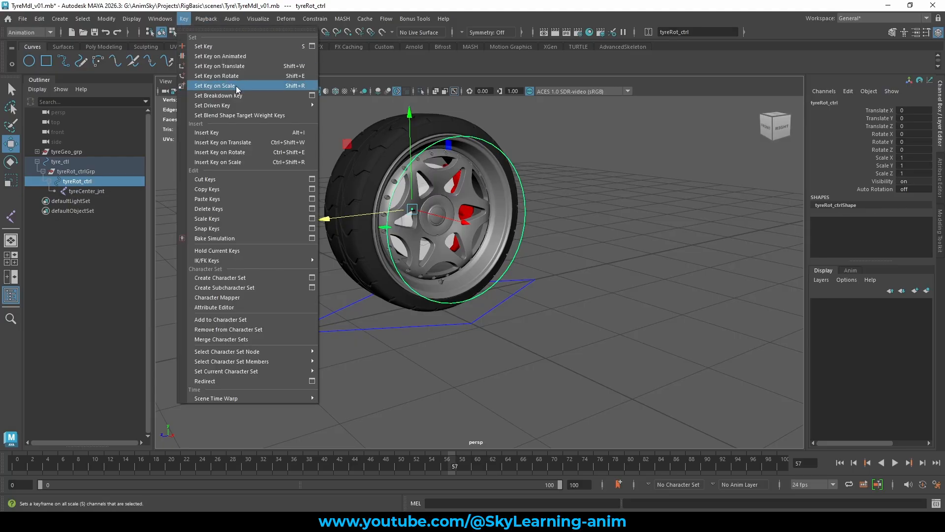
mouse_move(267, 105)
left_click(340, 107)
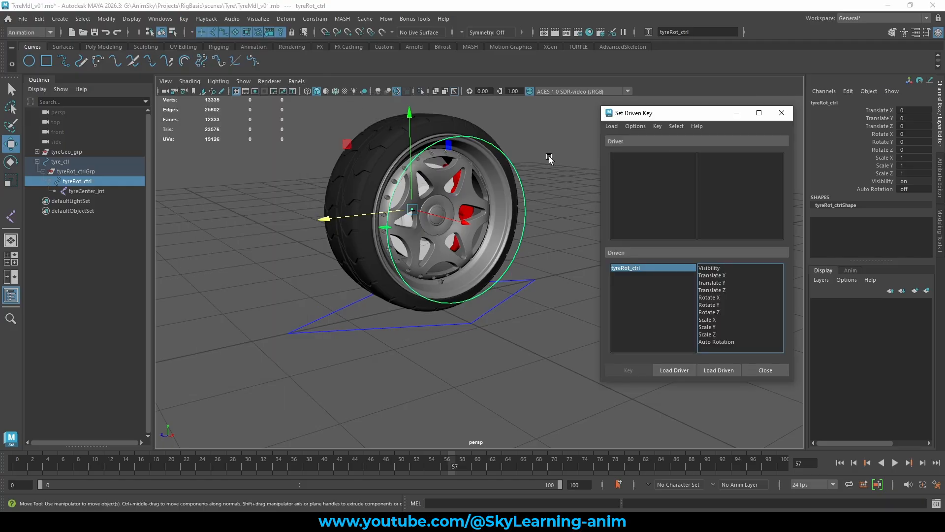
left_click(781, 113)
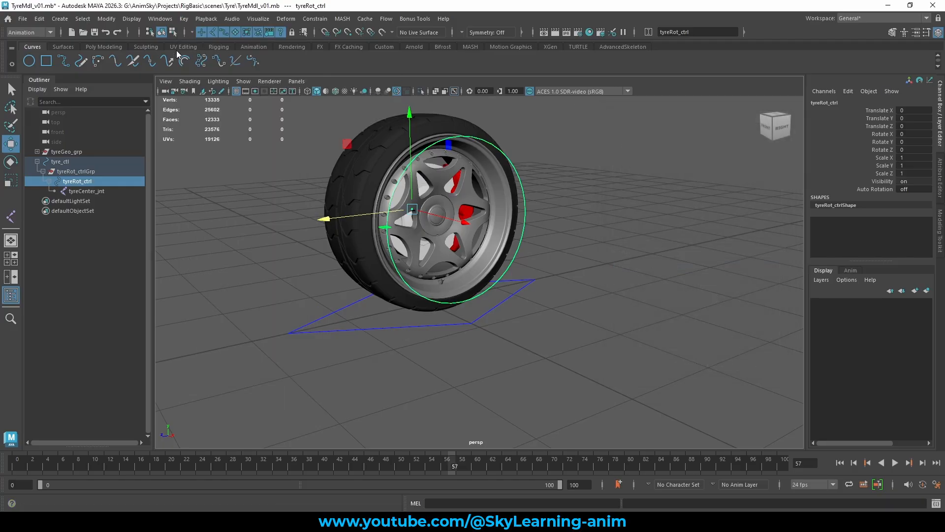
Open the Expression Editor, list entries by expression name, and load the tyreAutoRotation expression for editing.
left_click(160, 18)
mouse_move(214, 89)
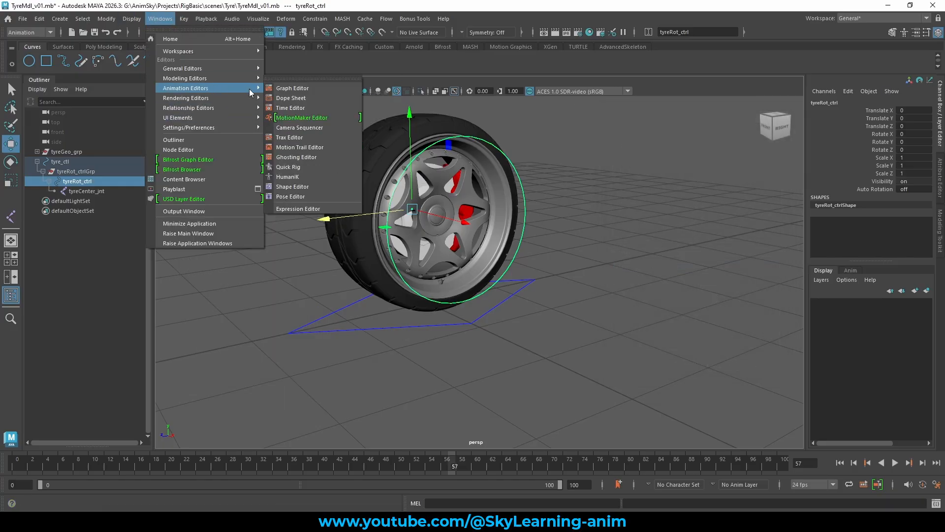
left_click(298, 207)
left_click_drag(611, 292, 630, 173)
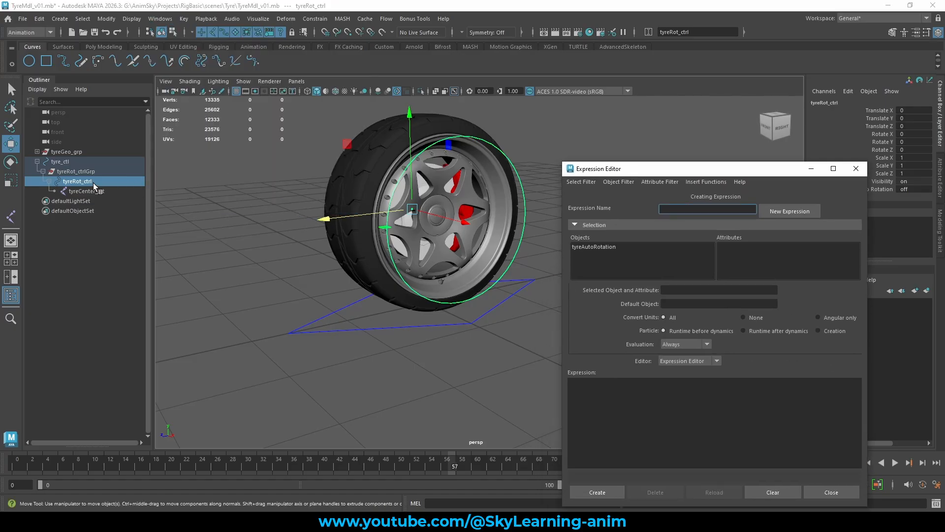
left_click(577, 183)
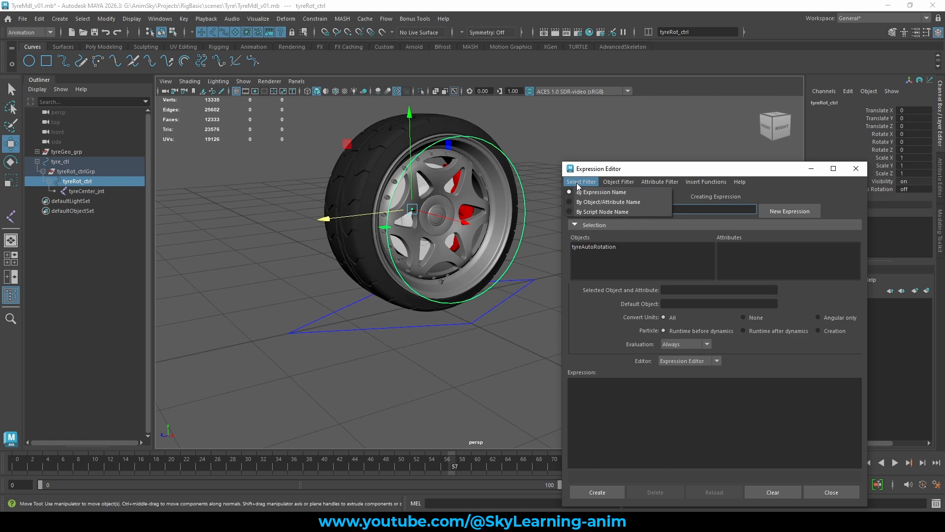
left_click(611, 191)
left_click(598, 246)
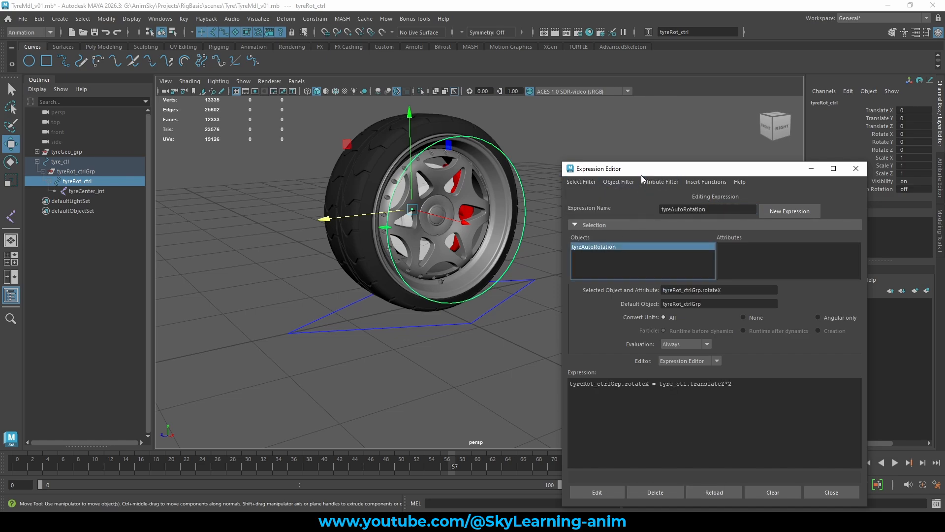
left_click_drag(641, 172, 632, 135)
Append *tyreRot_ctrl.AutoRotation to the end of the tyreAutoRotation expression.
left_click(744, 347)
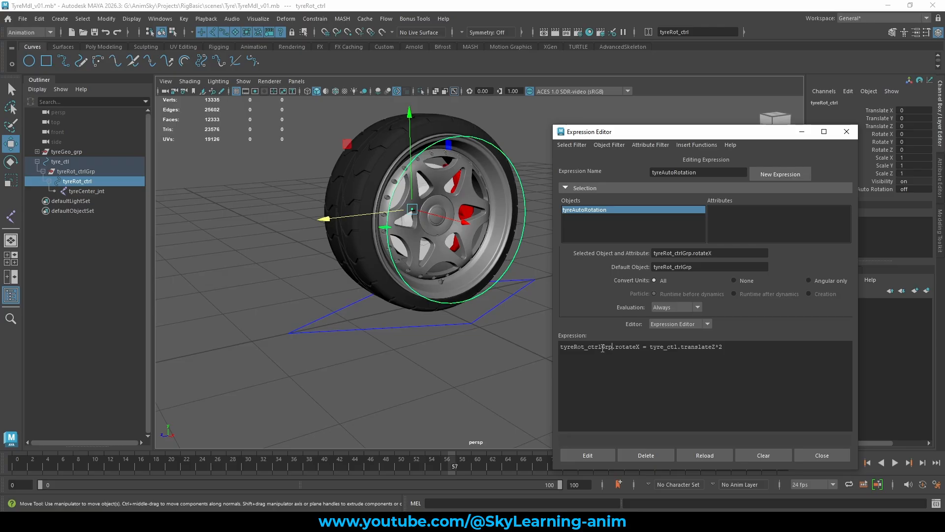
left_click_drag(600, 347, 560, 347)
key("ctrl+c")
left_click(735, 347)
type("*")
key("ctrl+v")
type(".AutoRotation")
left_click_drag(812, 347, 770, 347)
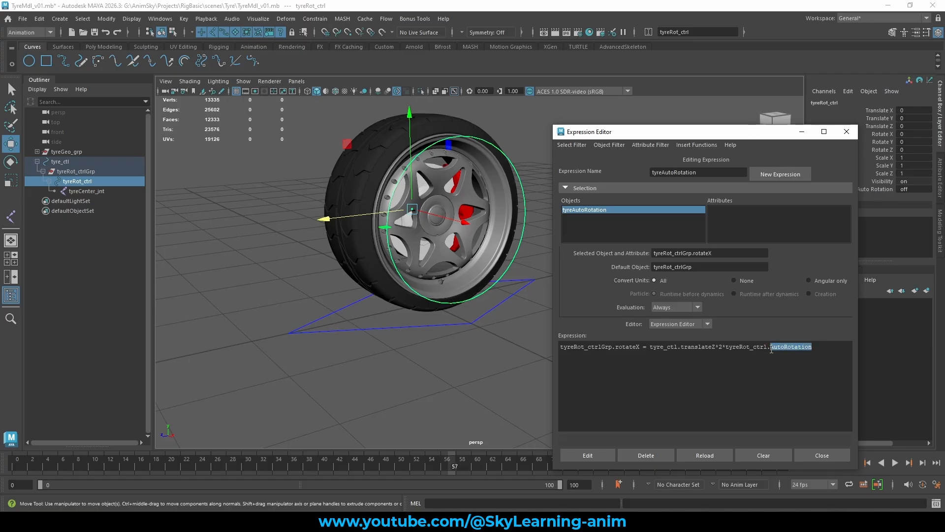
left_click(797, 356)
left_click_drag(798, 355, 539, 347)
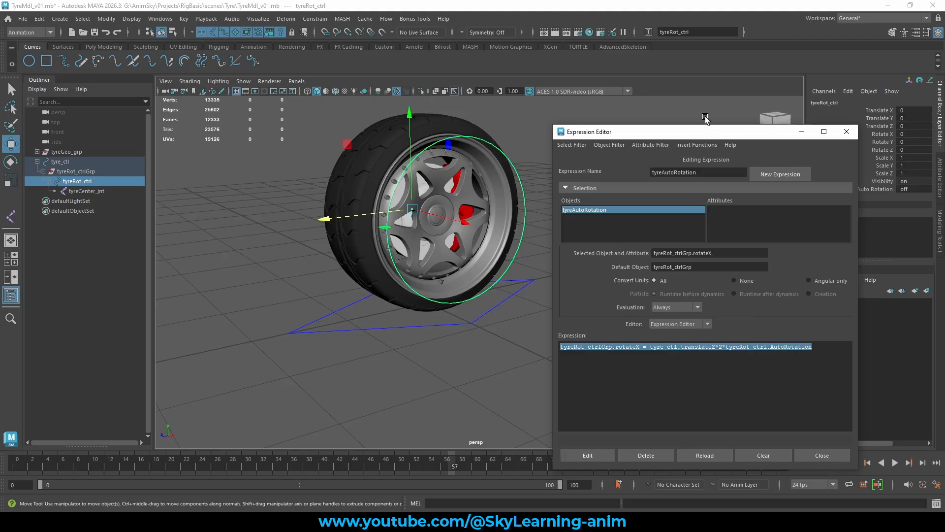
Reselect tyreRot_ctrl in the view and set its Auto Rotation attribute to on.
left_click_drag(700, 128, 617, 224)
left_click(729, 175)
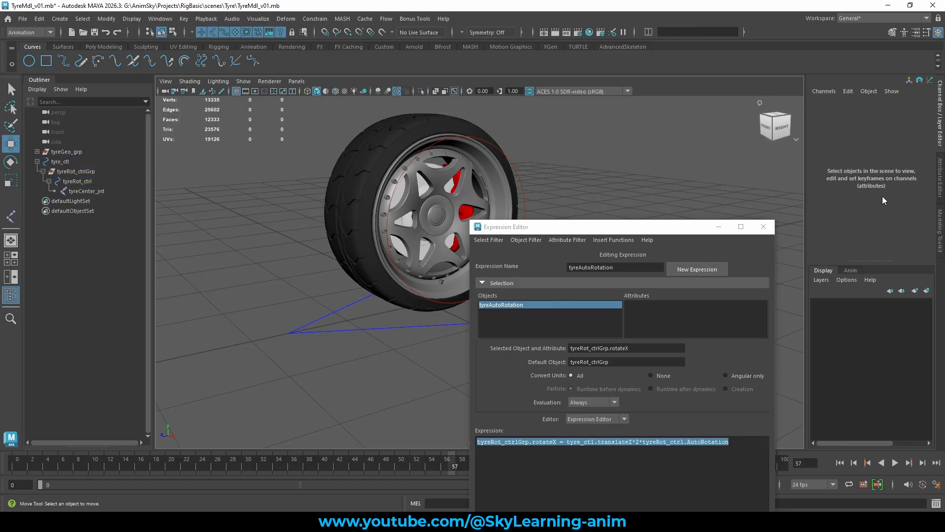
left_click(506, 160)
left_click(920, 189)
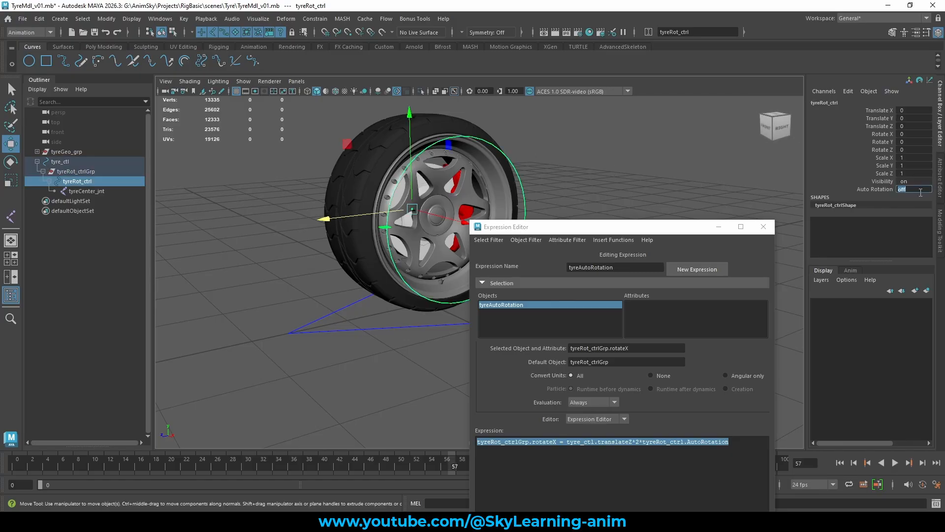
type("1")
key("Return")
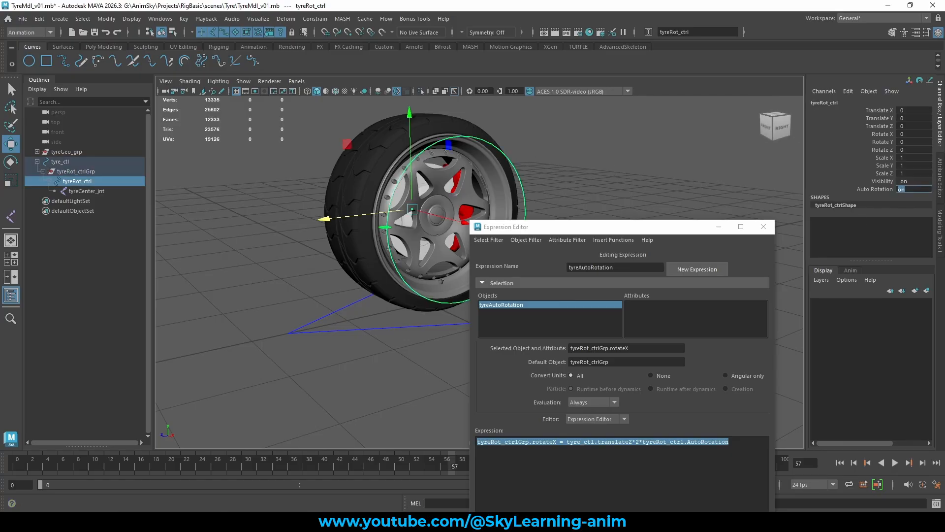
Check the exact control and attribute names in the latest setAttr line of the Script Editor, and close it.
left_click(937, 503)
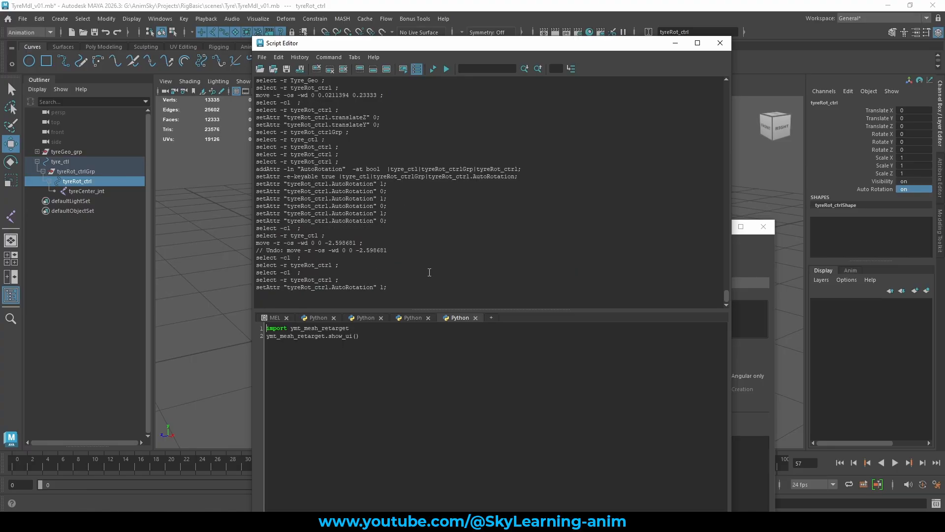
left_click_drag(332, 287, 255, 288)
left_click(326, 289)
double_click(322, 287)
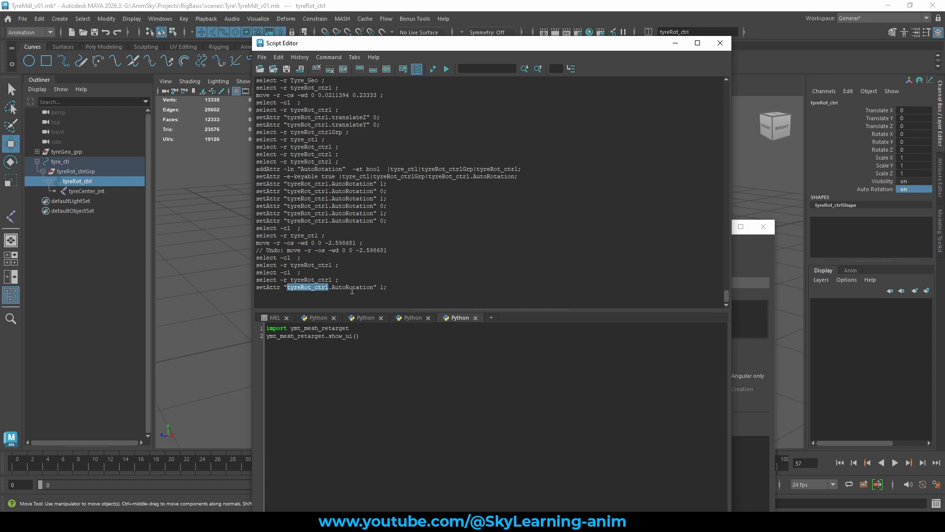
double_click(349, 287)
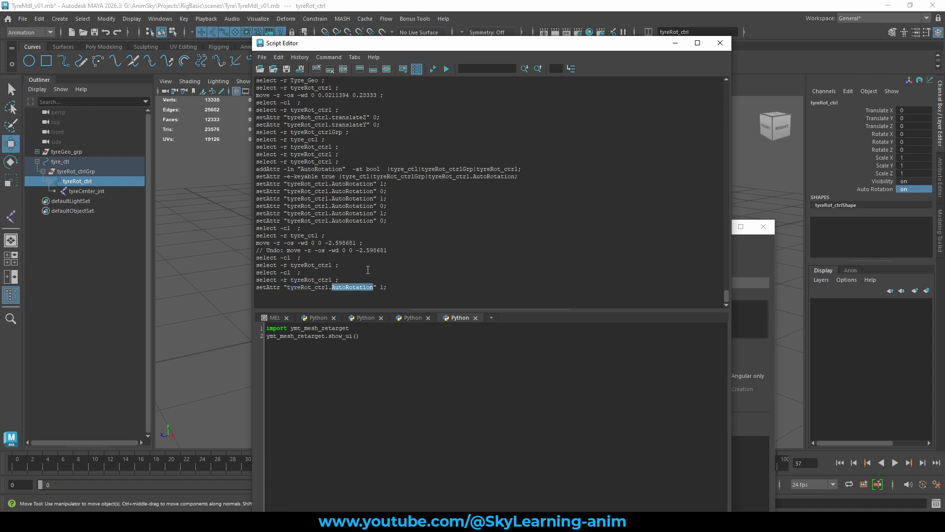
left_click(720, 43)
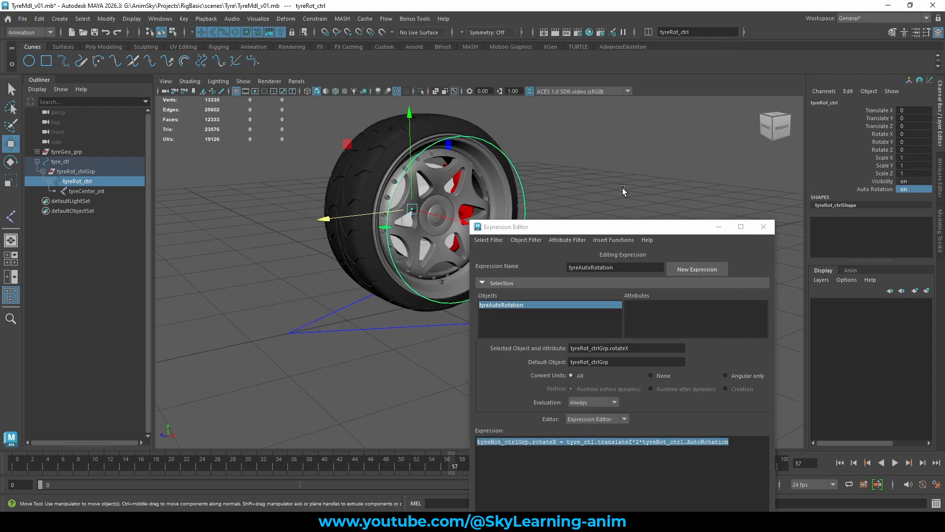
Set tyreRot_ctrl's Auto Rotation to off and apply the edited tyreAutoRotation expression.
left_click(881, 189)
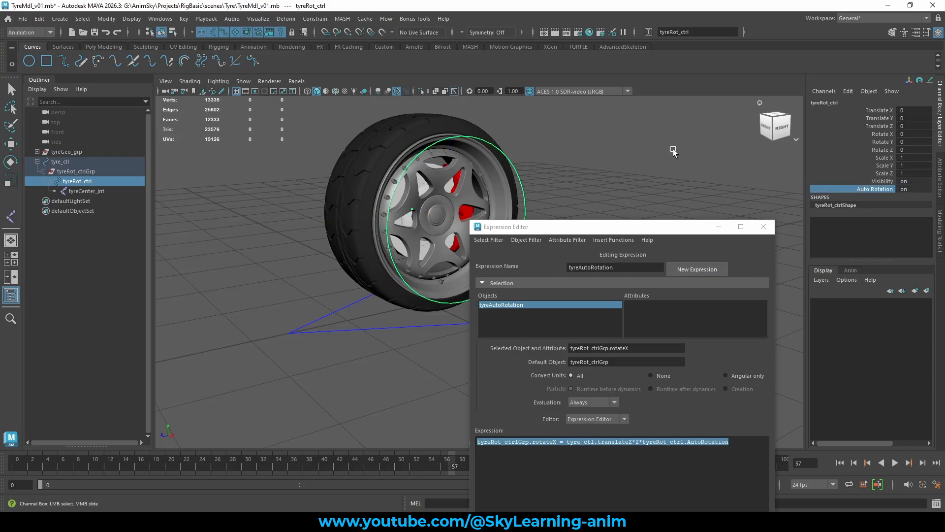
middle_click_drag(672, 148, 516, 139)
left_click_drag(607, 227, 667, 151)
left_click(782, 383)
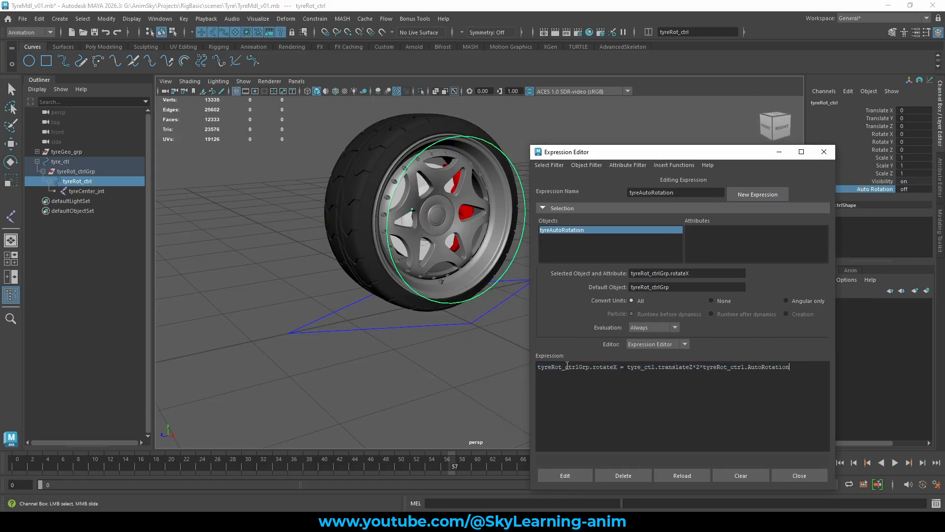
left_click(570, 477)
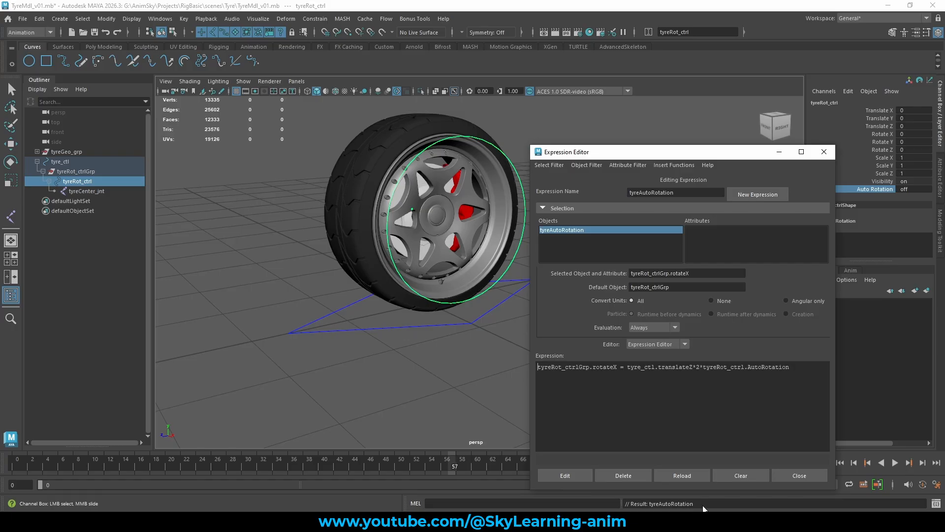
Check the command result and the AutoRotation multiplier in the tyreAutoRotation expression, and close the Expression Editor.
left_click_drag(702, 508, 623, 508)
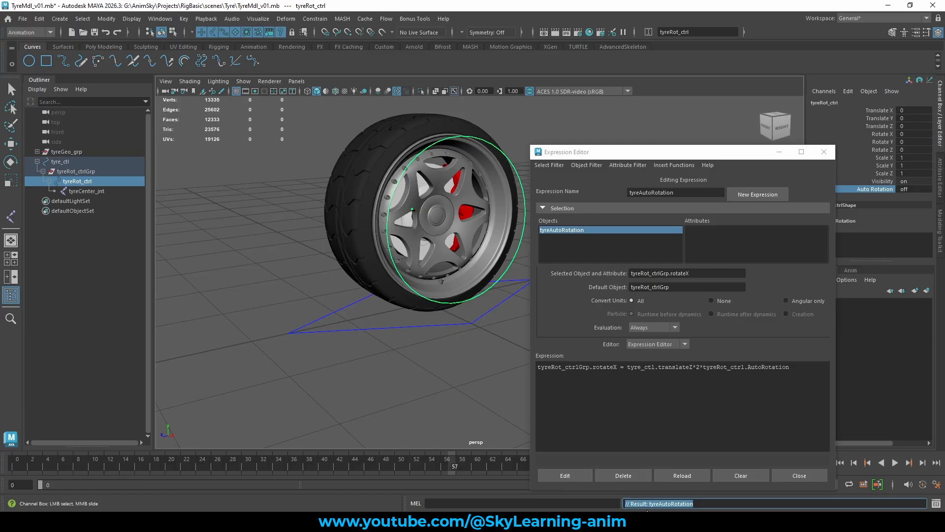
left_click(711, 503)
left_click_drag(788, 366, 702, 365)
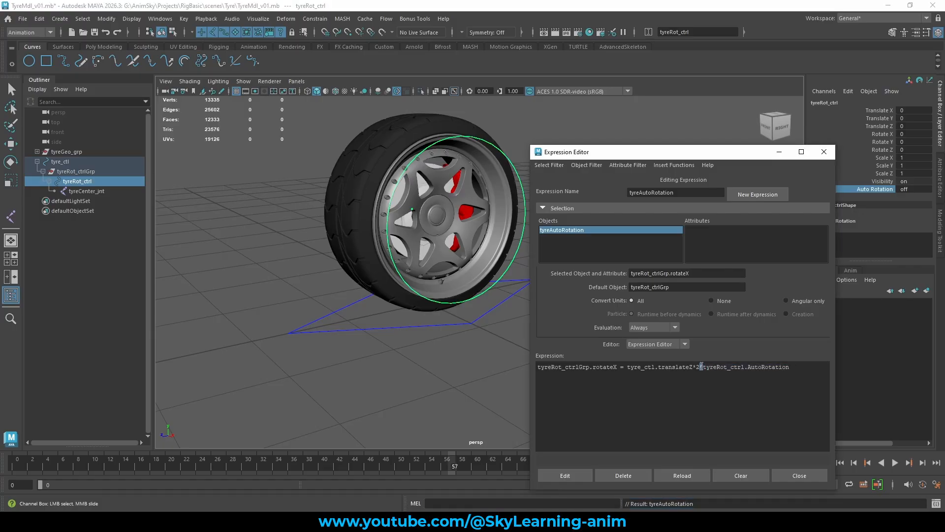
left_click(824, 151)
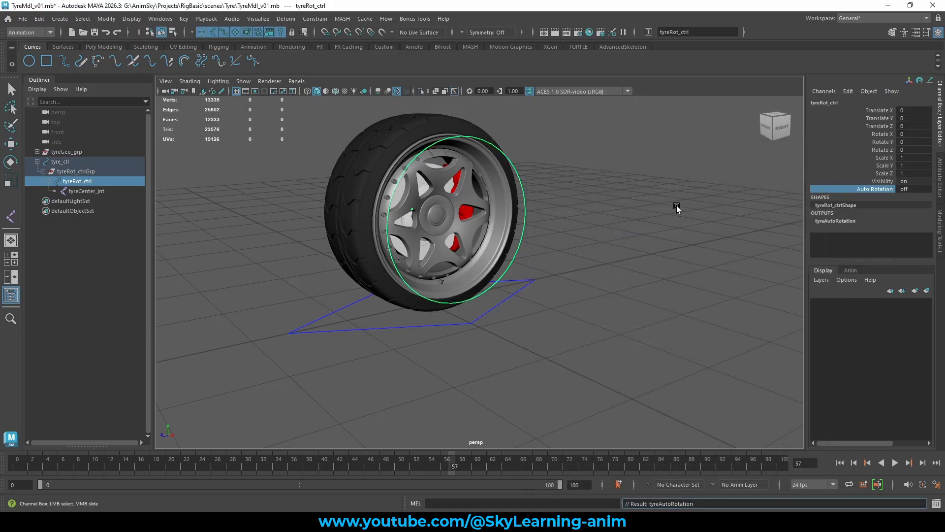
Test the main control with auto rotation off by moving tyre_ctl back and forth along Z.
left_click(410, 352)
scroll(512, 314, "down", 4)
left_click_drag(512, 314, 453, 332, "alt")
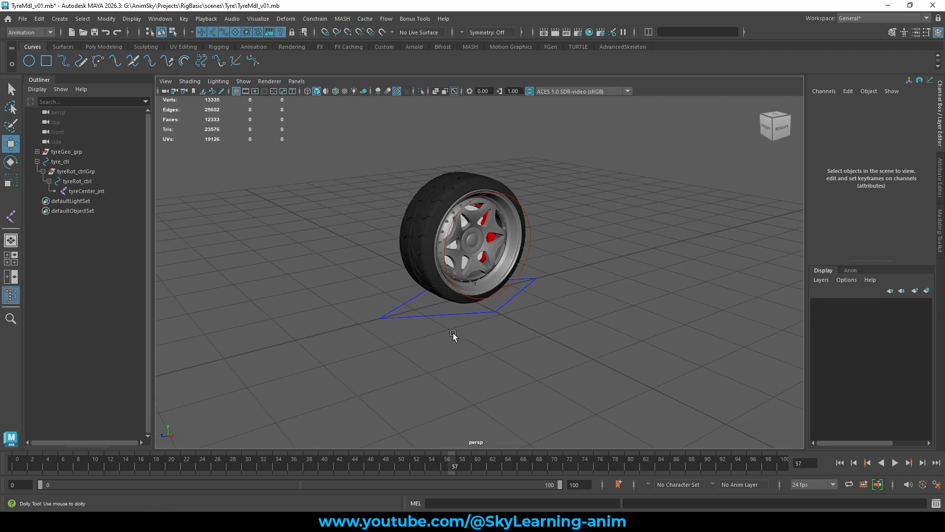
scroll(369, 306, "up", 1)
left_click_drag(369, 307, 436, 344)
left_click_drag(379, 323, 345, 341)
middle_click_drag(601, 282, 695, 273)
scroll(600, 287, "down", 4)
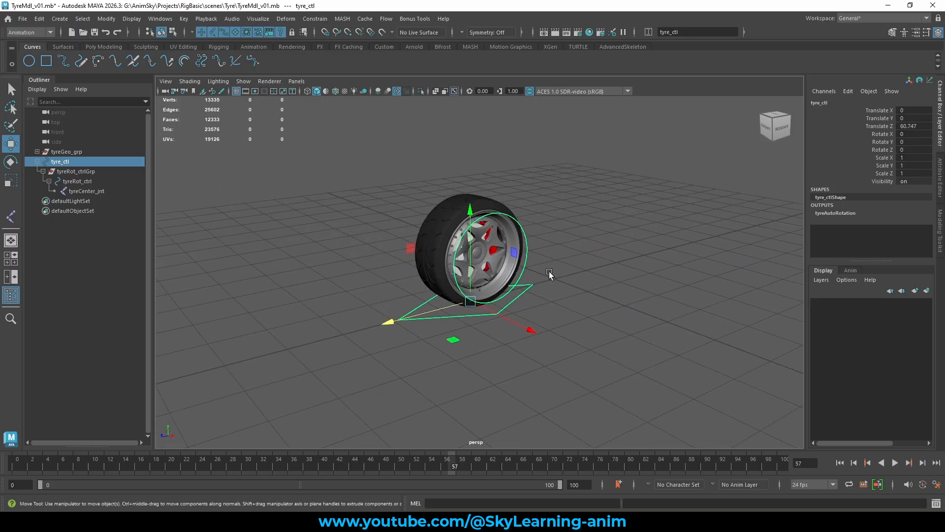
Turn on tyreRot_ctrl's Auto Rotation and move tyre_ctl backwards along Z to about -92.
left_click(529, 248)
left_click(866, 190)
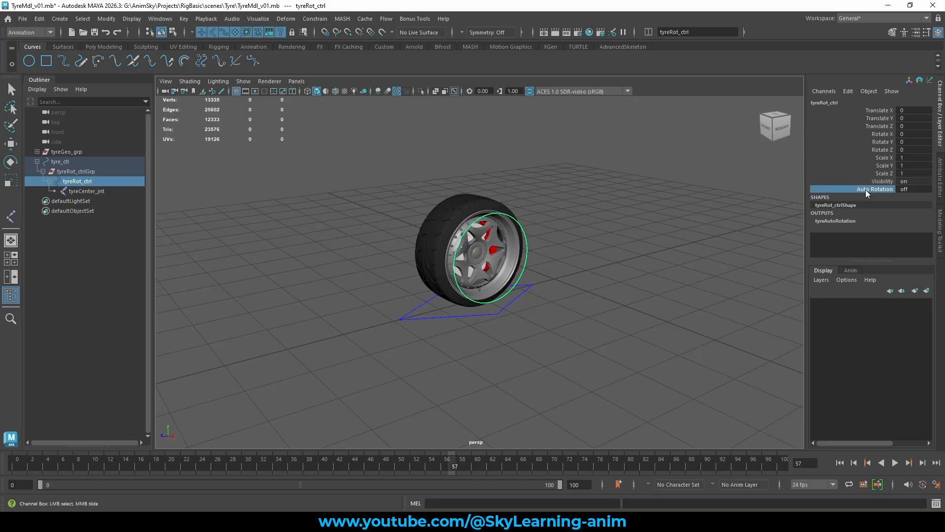
middle_click_drag(657, 185, 797, 182)
left_click(412, 318)
key("w")
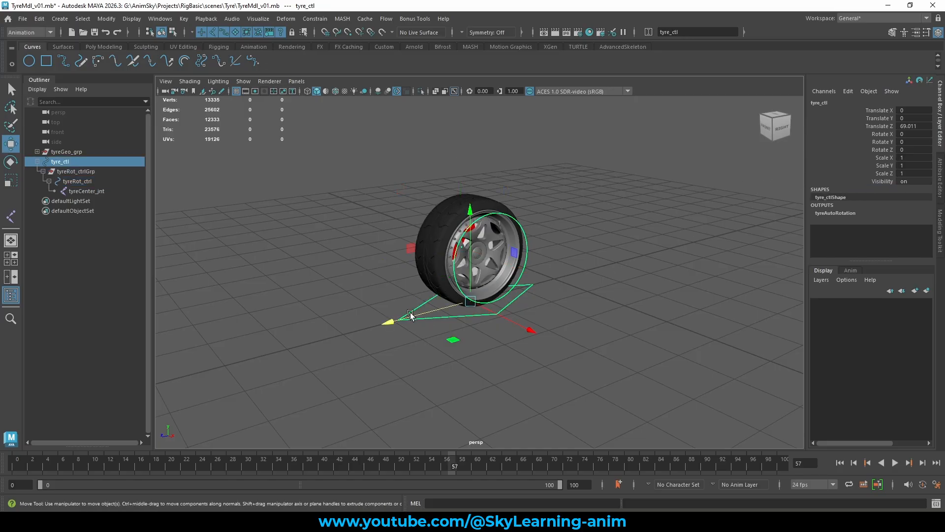
left_click_drag(385, 323, 667, 258)
Turn off tyreRot_ctrl's Auto Rotation, move tyre_ctl forwards along Z to about 69, and undo that move.
left_click(694, 205)
left_click(694, 204)
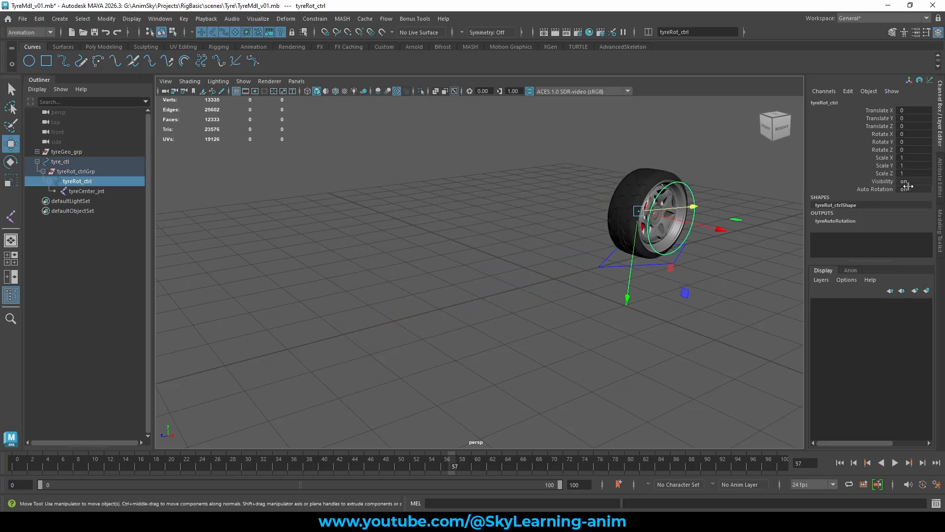
left_click(881, 189)
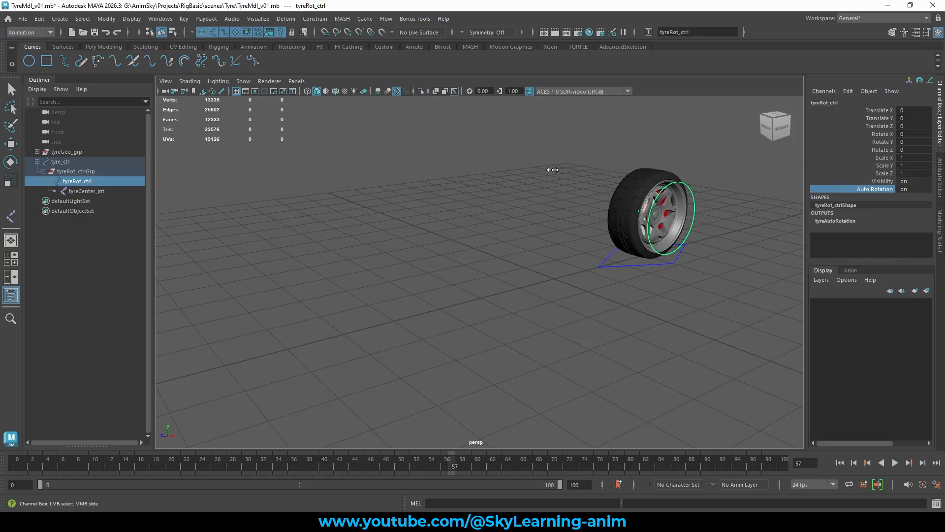
left_click(619, 258)
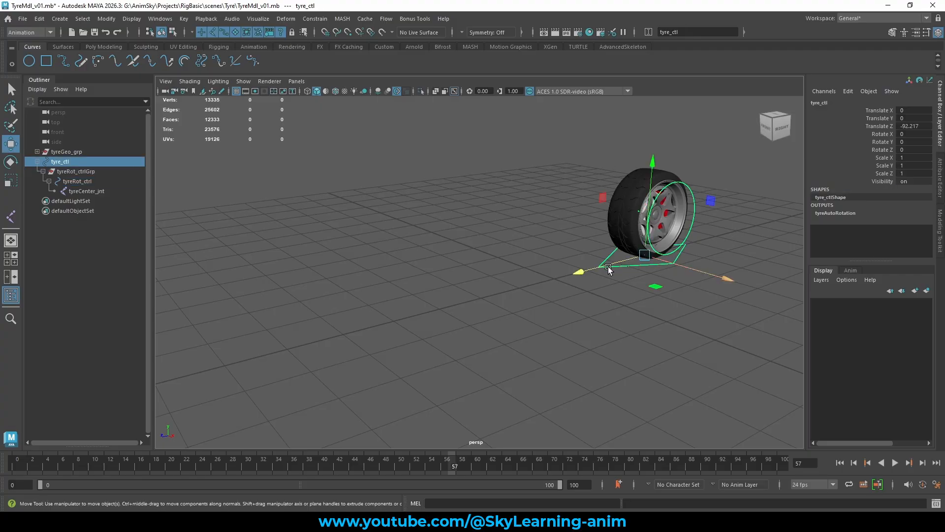
left_click_drag(608, 266, 389, 309)
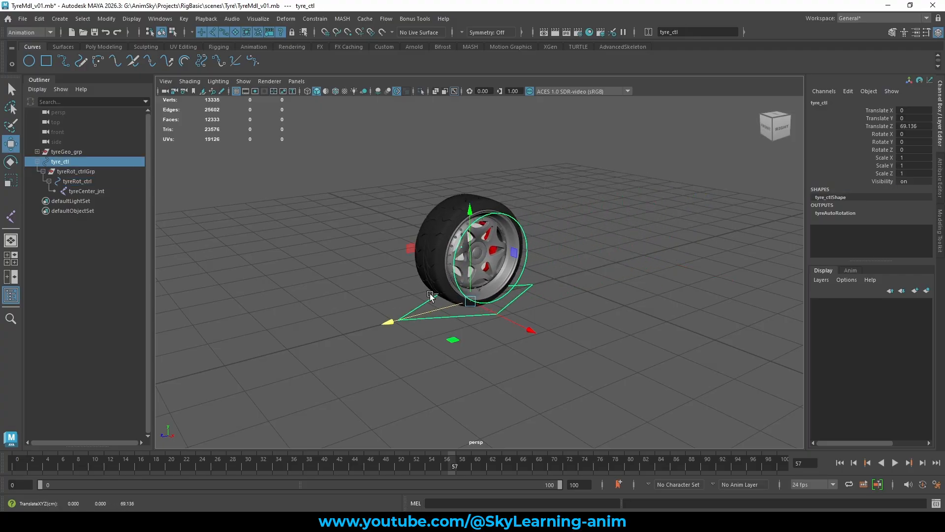
key("ctrl+z")
Select tyreRot_ctrl and set its Auto Rotation attribute to on.
left_click(87, 180)
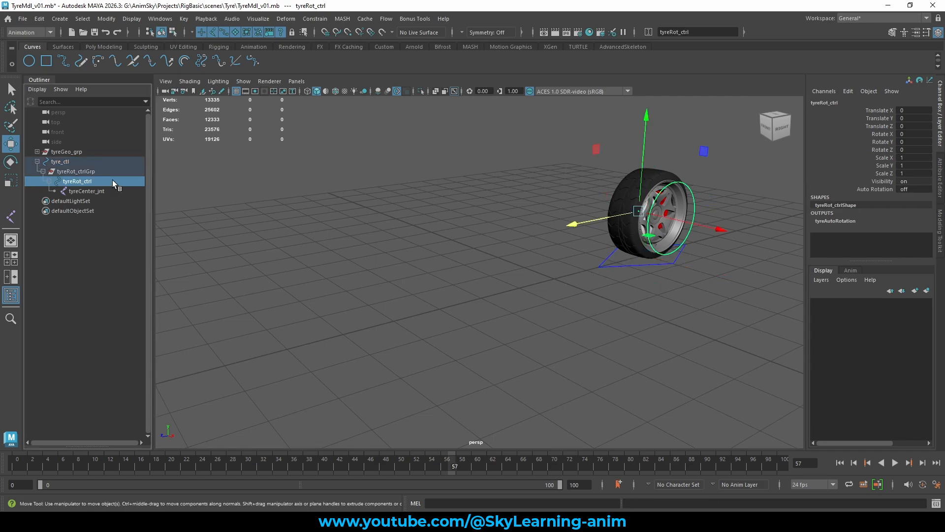
double_click(918, 189)
type("1")
key("Return")
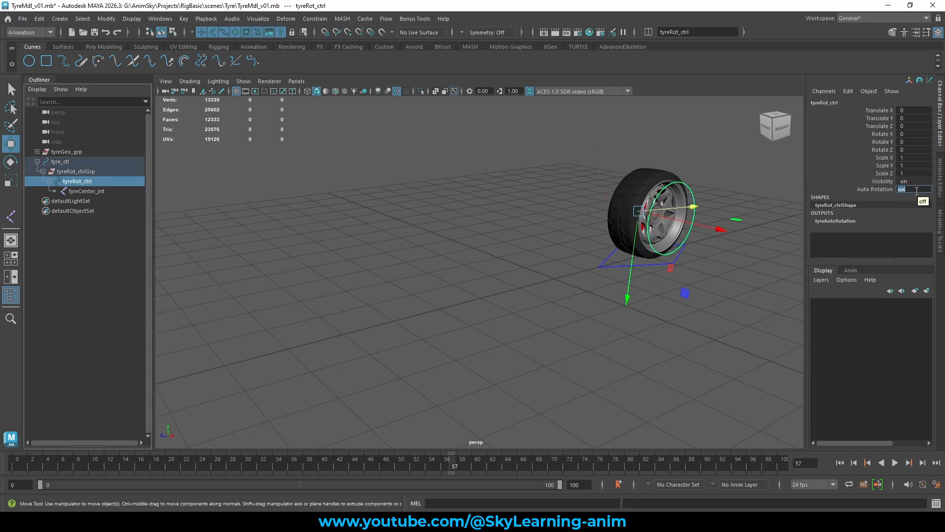
left_click(595, 206)
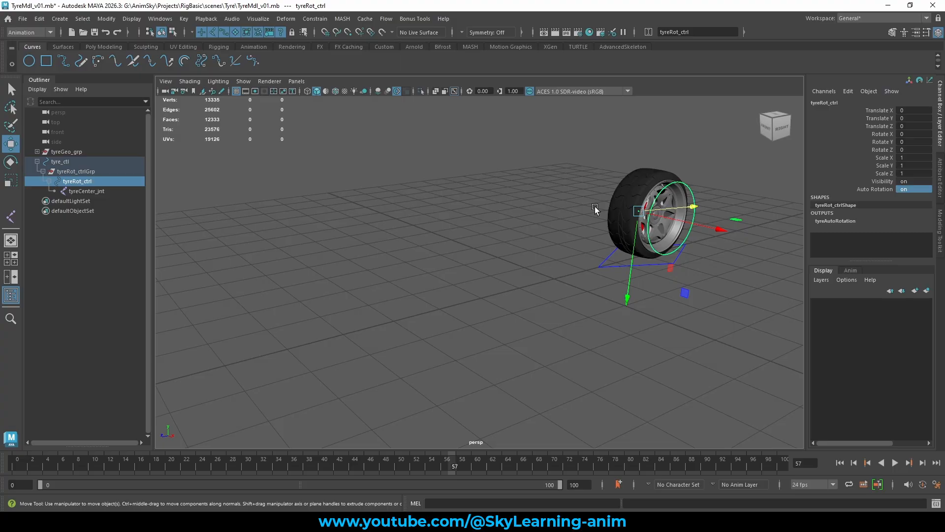
Test tyre_ctl by moving it along Z to about -25, and reset its Translate Z to 0.
left_click(616, 270)
left_click(921, 119)
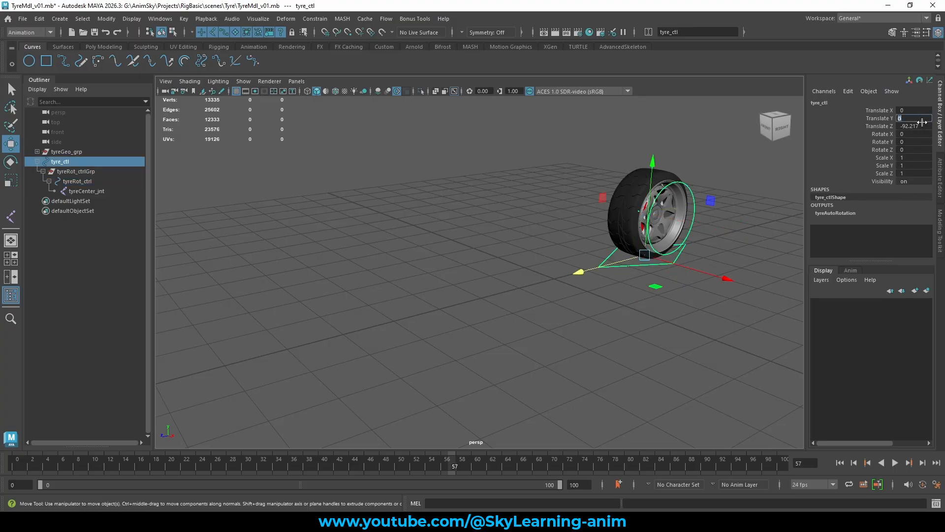
left_click(914, 126)
left_click_drag(580, 272, 480, 295)
left_click(923, 124)
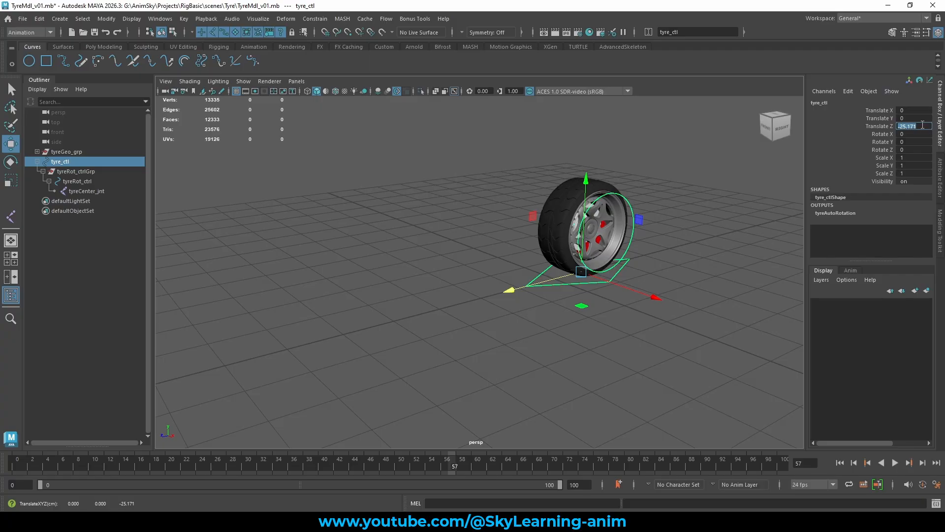
type("0")
key("Return")
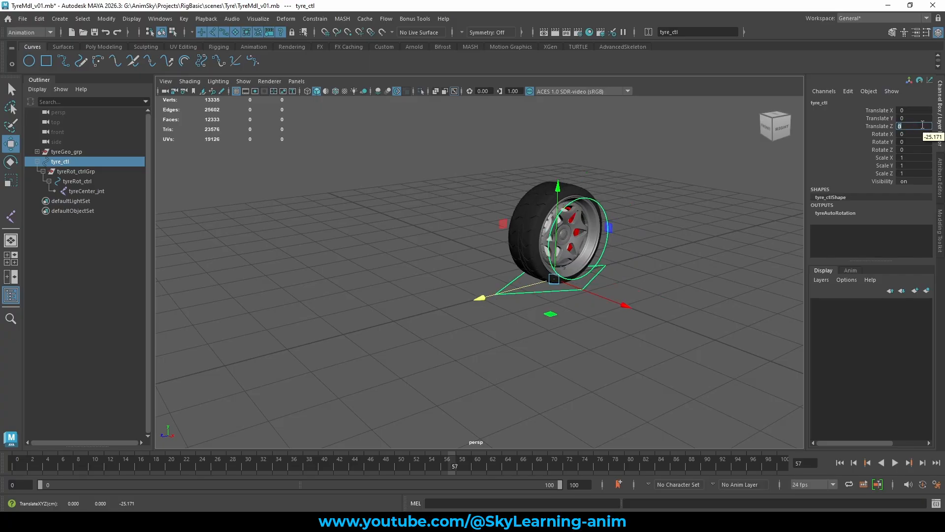
middle_click_drag(631, 179, 547, 215, "alt")
right_click_drag(636, 206, 656, 206, "alt")
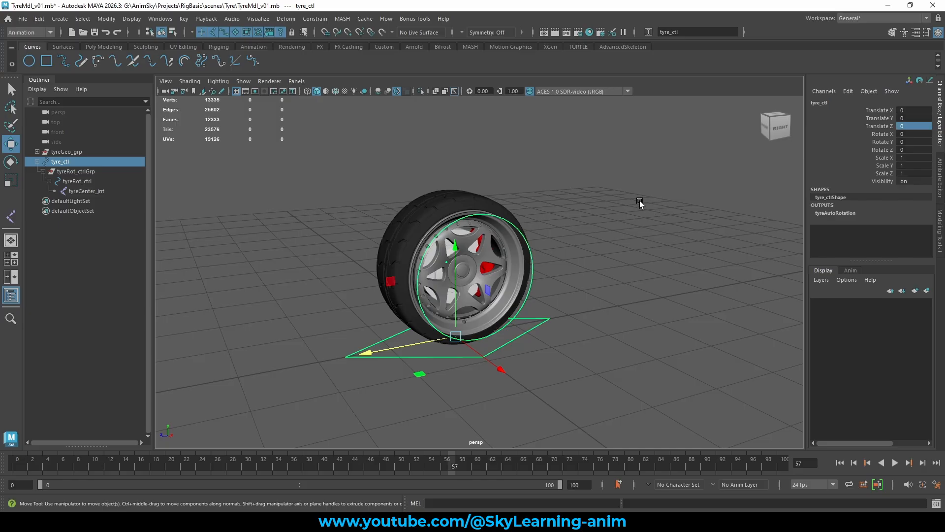
left_click(594, 235)
right_click_drag(595, 235, 683, 252, "alt")
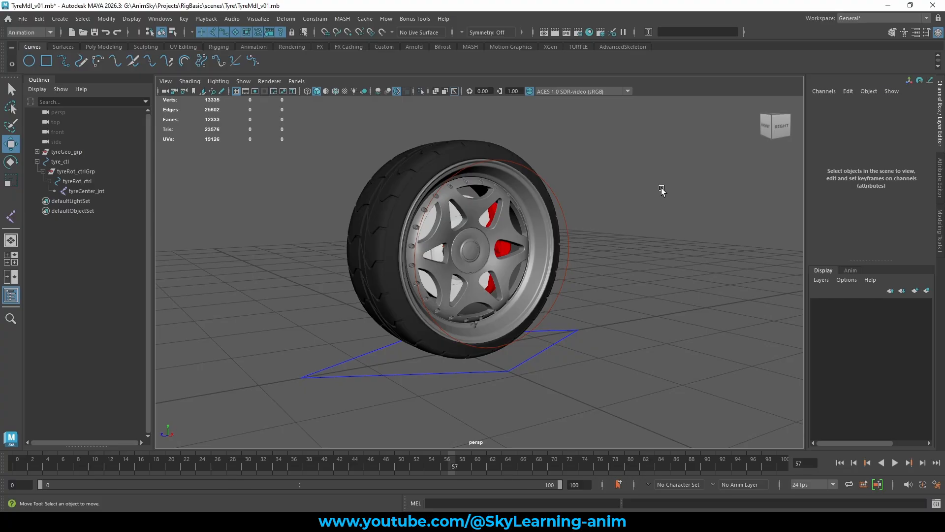
left_click(568, 235)
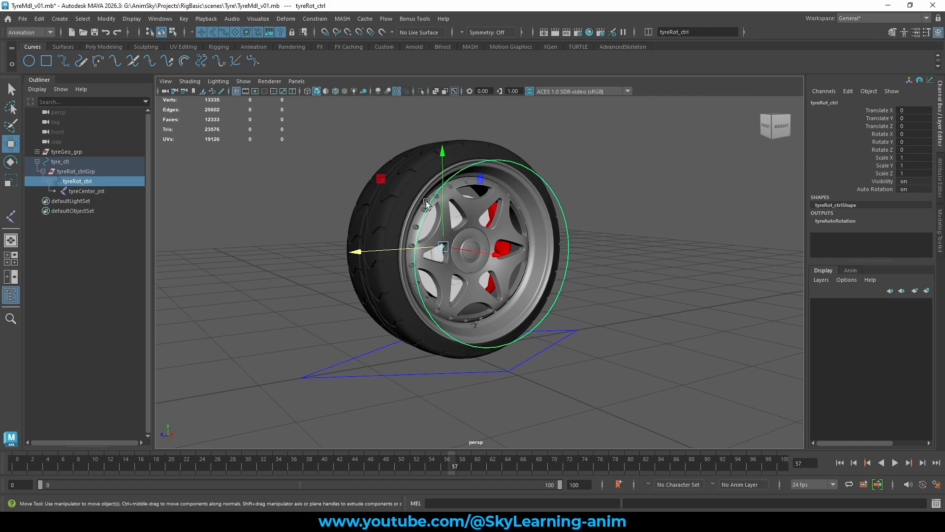
left_click(579, 173)
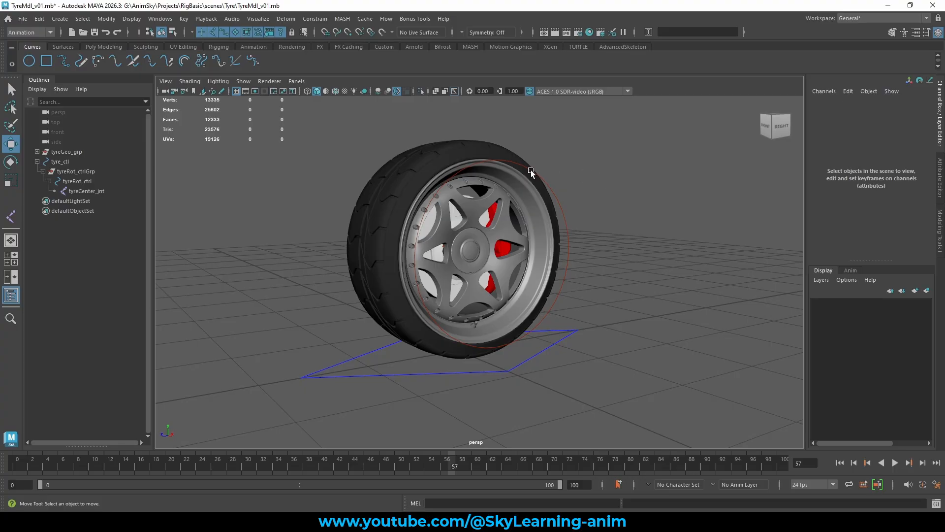
Try shifting tyreRot_ctrl along Y, undo each move, and clear the selection.
left_click(519, 161)
left_click_drag(444, 147, 449, 171)
key("ctrl+z")
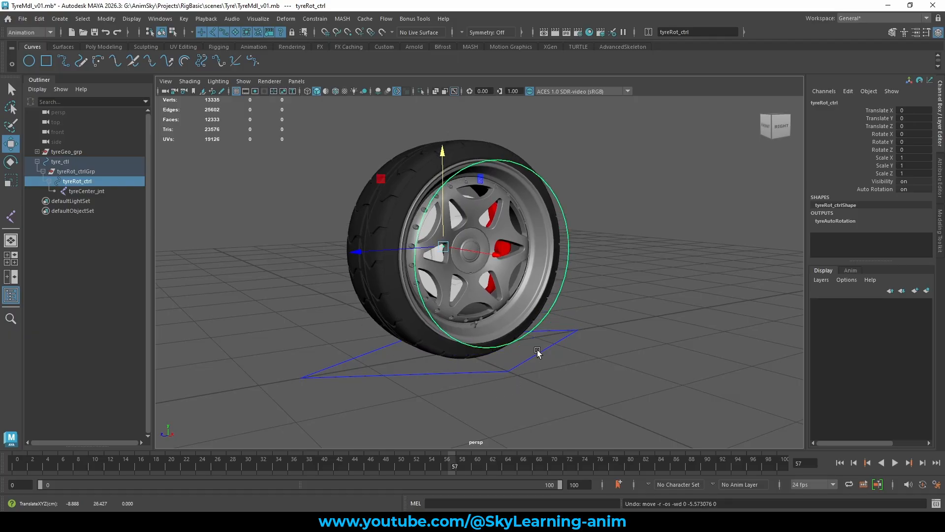
right_click_drag(540, 354, 580, 361, "alt")
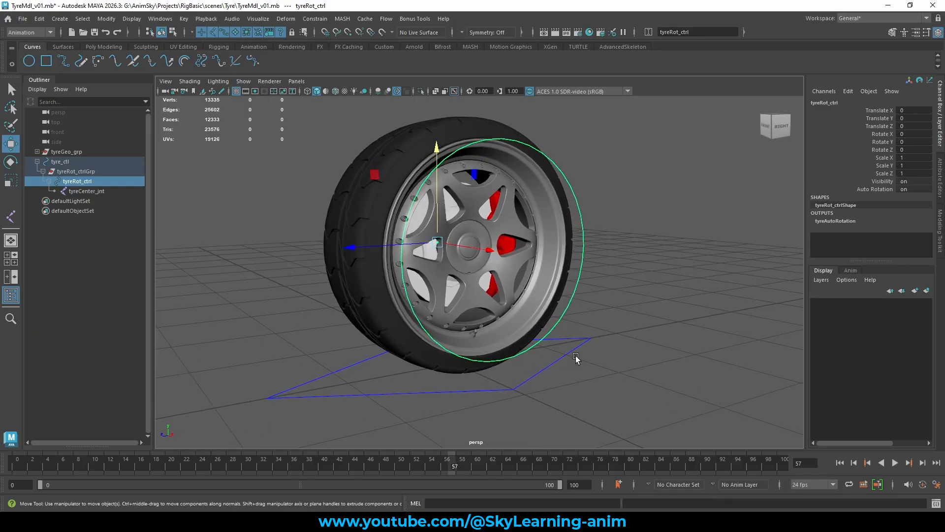
left_click_drag(640, 302, 639, 297, "alt")
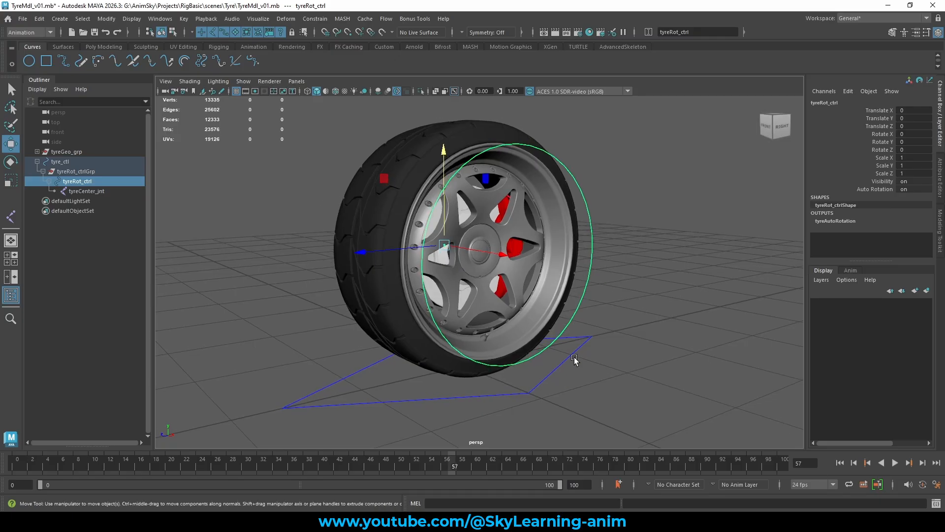
left_click_drag(574, 363, 556, 354, "alt")
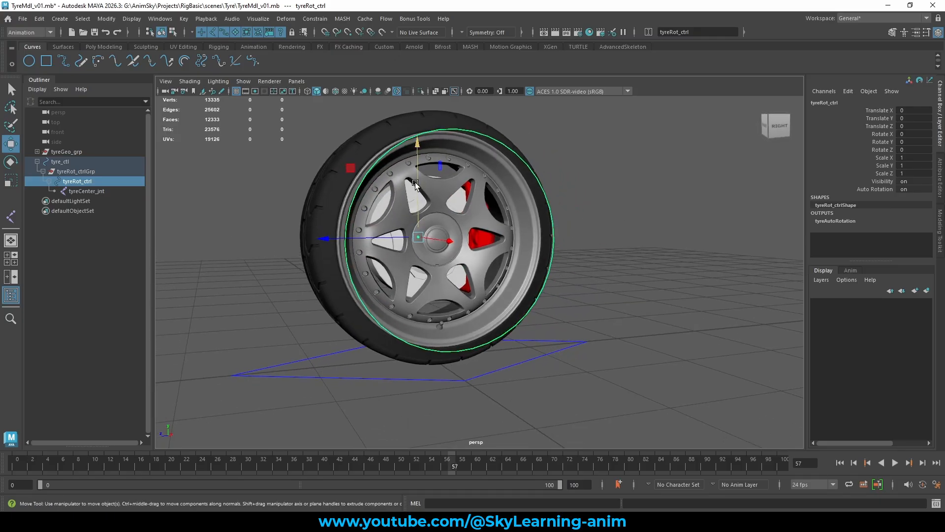
left_click_drag(417, 185, 415, 182)
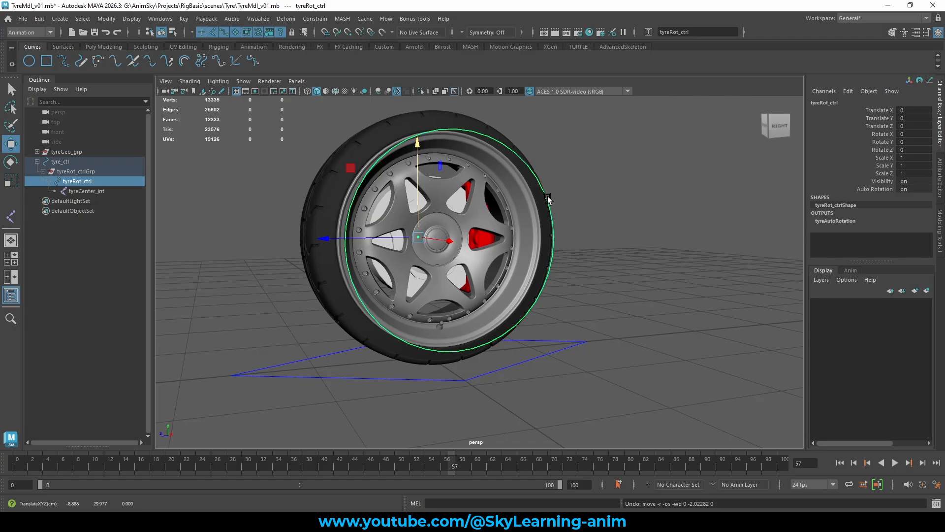
left_click(580, 193)
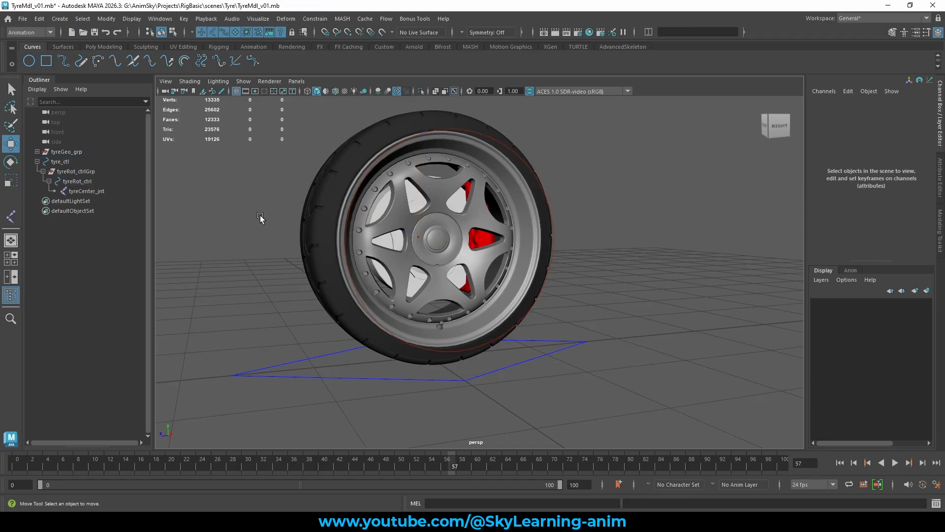
Collapse the tyre_ctl hierarchy and hide both tyreGeo_grp and tyre_ctl to leave an empty grid.
left_click(94, 162)
key("f")
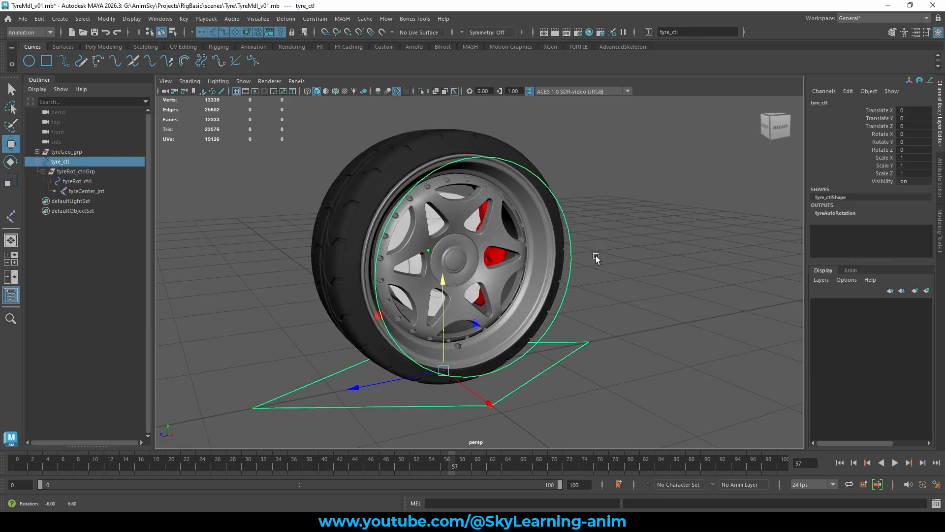
key("h")
key("ctrl+z")
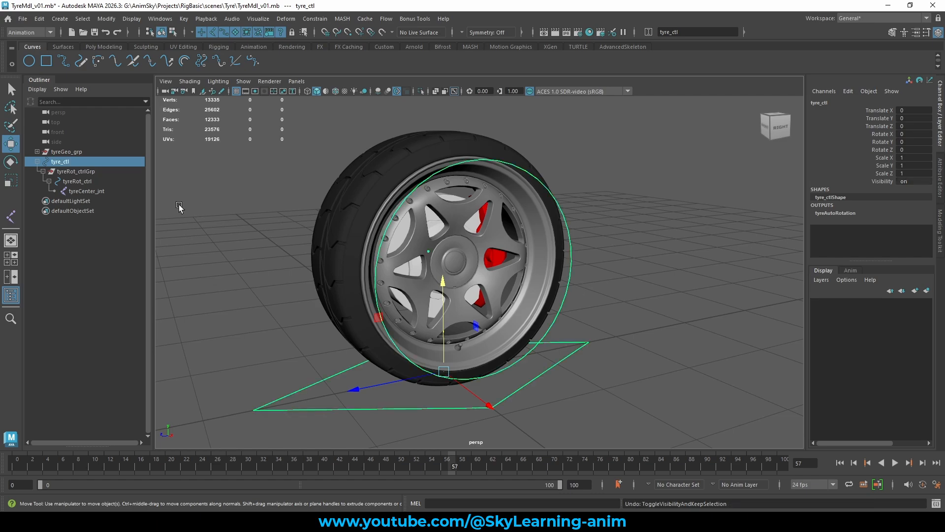
left_click(37, 161)
middle_click_drag(59, 161, 81, 153)
left_click(76, 162, "shift")
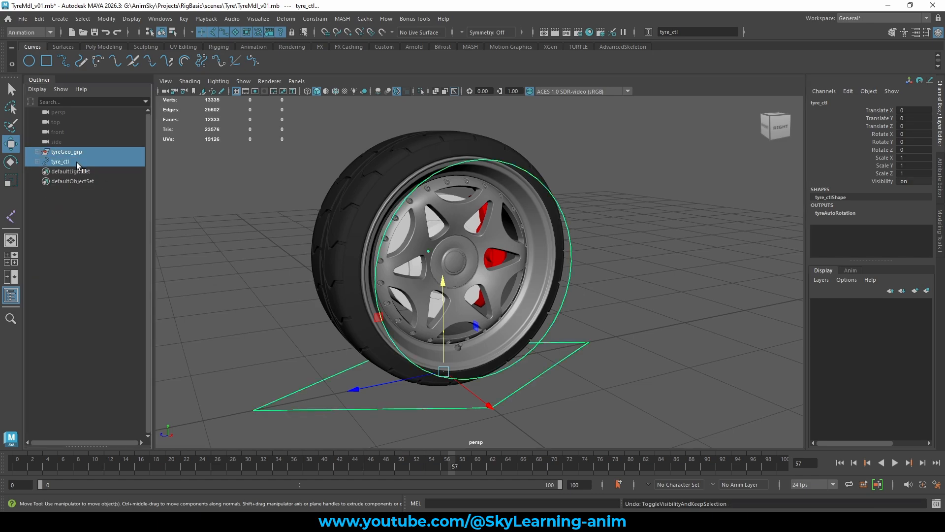
key("h")
left_click(500, 241)
Draw a closed arrow outline on the grid with the EP Curve tool set to 1 Linear degree and grid snapping.
left_click_drag(501, 246, 488, 232, "alt")
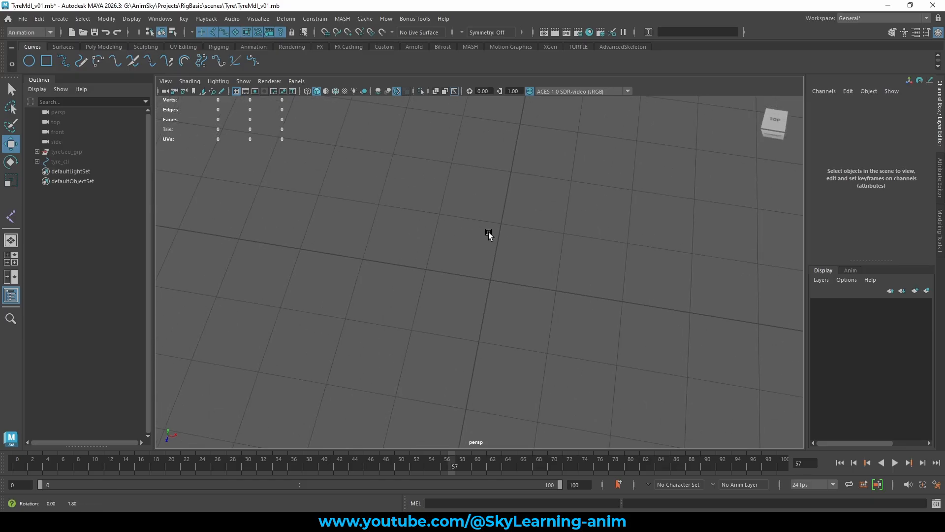
double_click(63, 59)
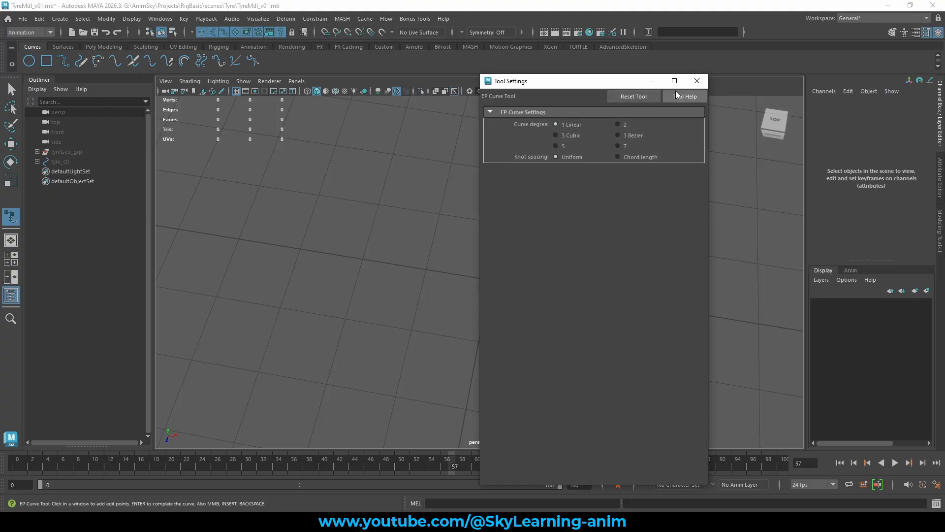
left_click(696, 81)
left_click_drag(537, 226, 487, 255, "alt")
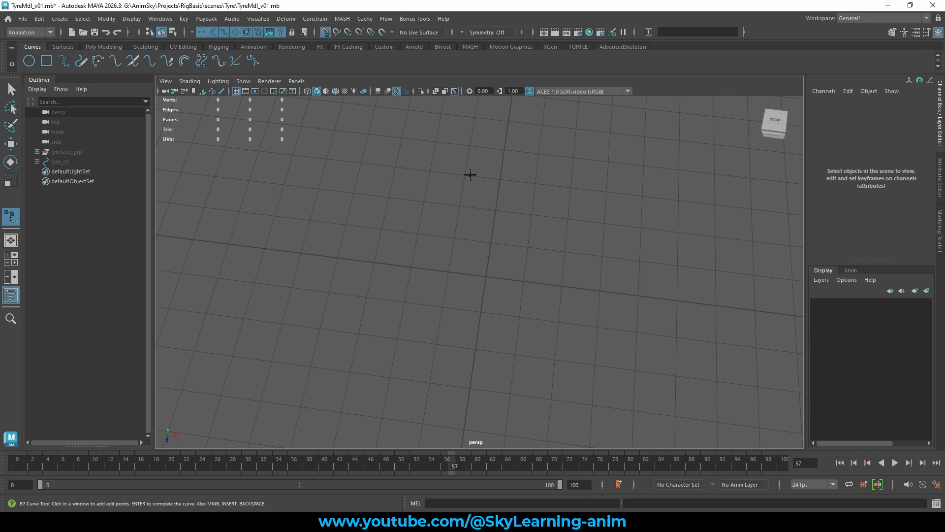
left_click(465, 175)
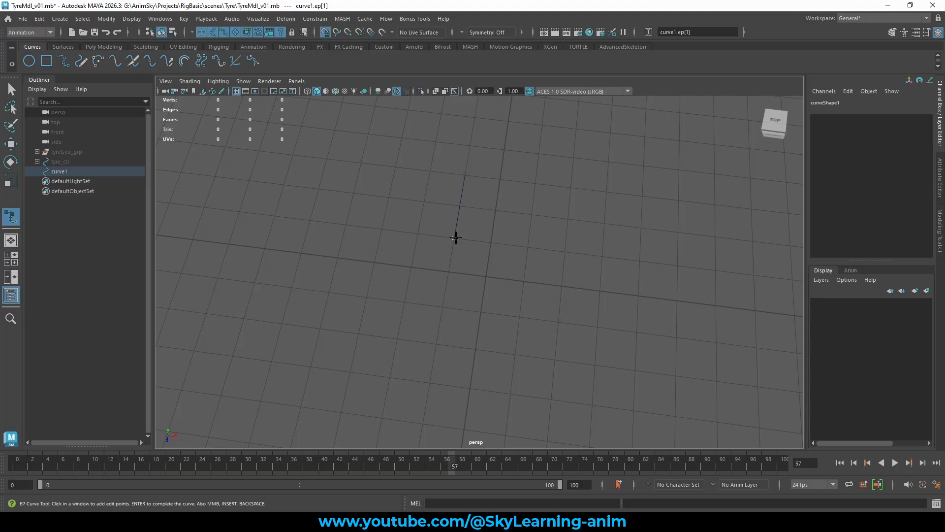
left_click(418, 233)
left_click(481, 312)
left_click(565, 251)
left_click(534, 182)
left_click(467, 174)
key("Return")
key("w")
Lengthen the arrow's shaft by moving its two tail control vertices further from the arrowhead along Z, snapped to the grid.
left_click_drag(621, 227, 586, 315, "alt")
key("F8")
left_click_drag(529, 204, 618, 329)
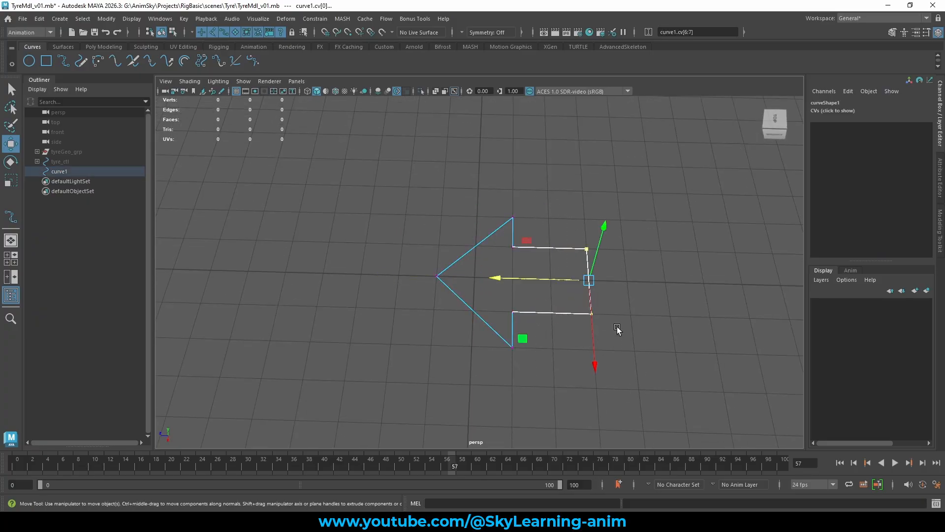
left_click(518, 278)
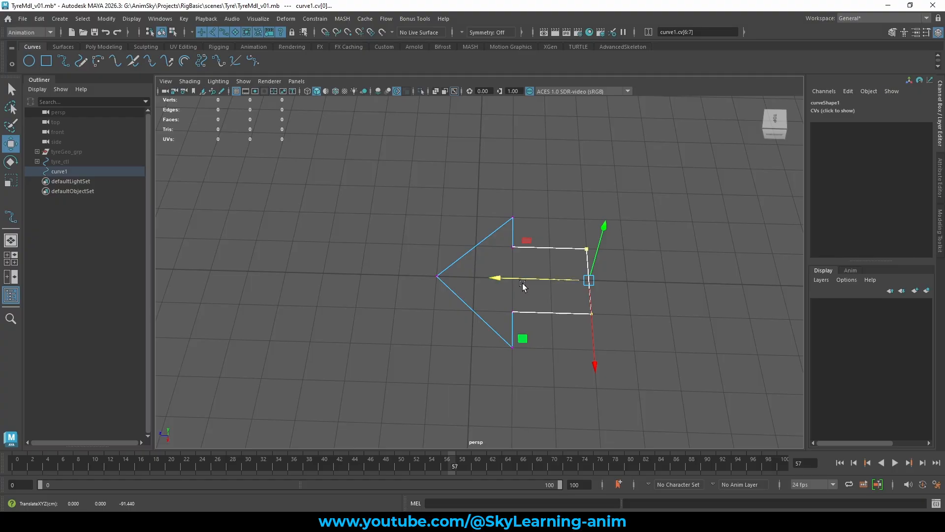
key("x")
middle_click_drag(696, 266, 708, 265)
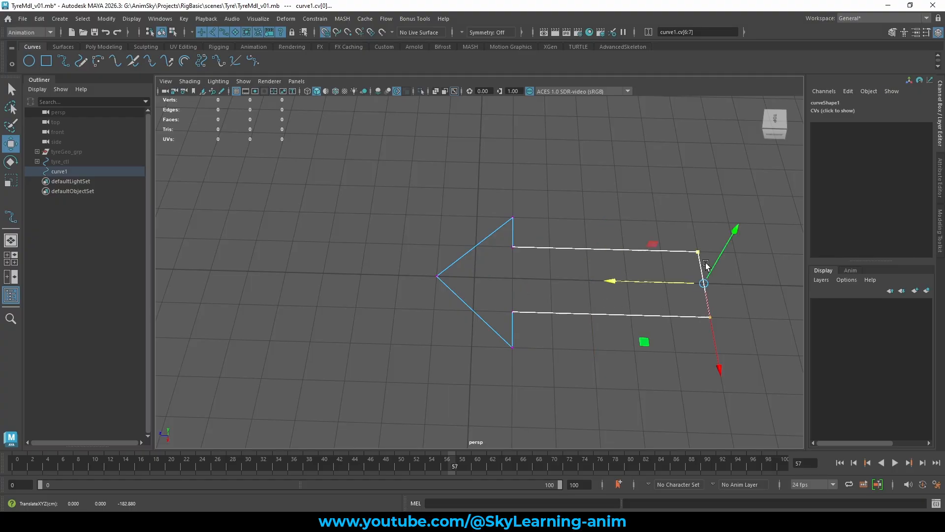
right_click_drag(517, 246, 556, 202)
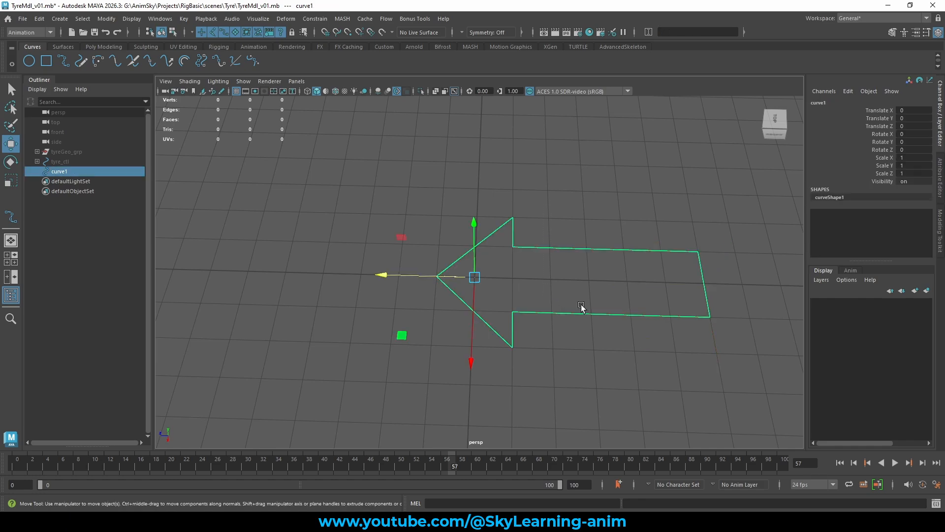
Center the arrow curve's pivot to snap the arrow onto the grid origin, and freeze its transformations.
left_click(158, 18)
mouse_move(136, 18)
mouse_move(106, 19)
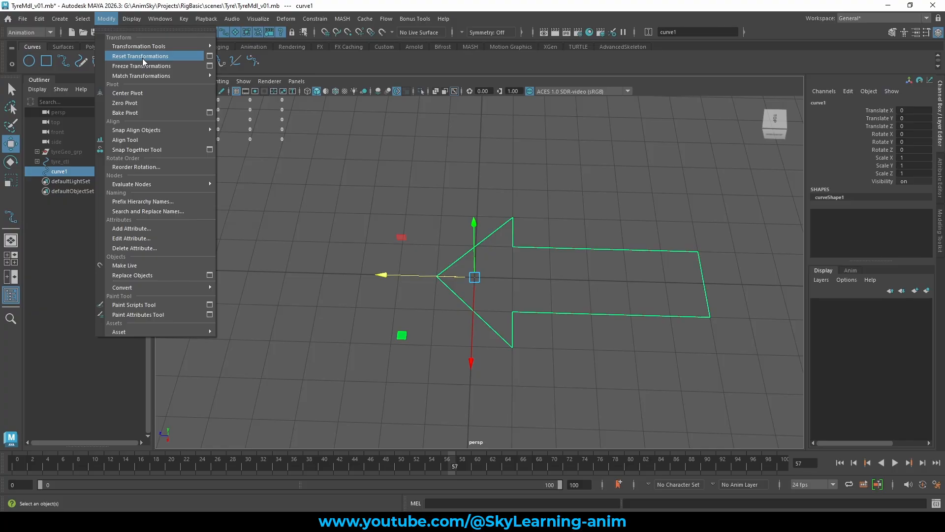
left_click(136, 92)
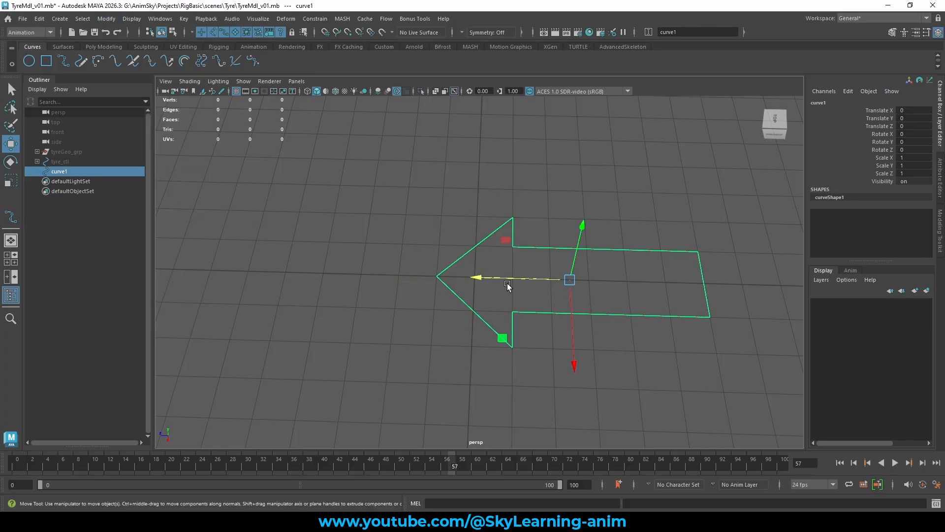
key("d")
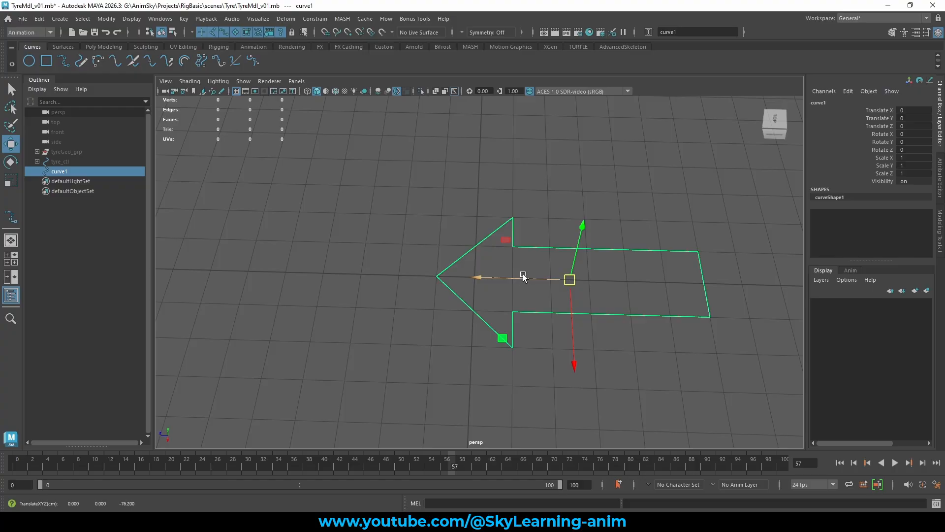
key("x")
middle_click_drag(486, 269, 478, 276)
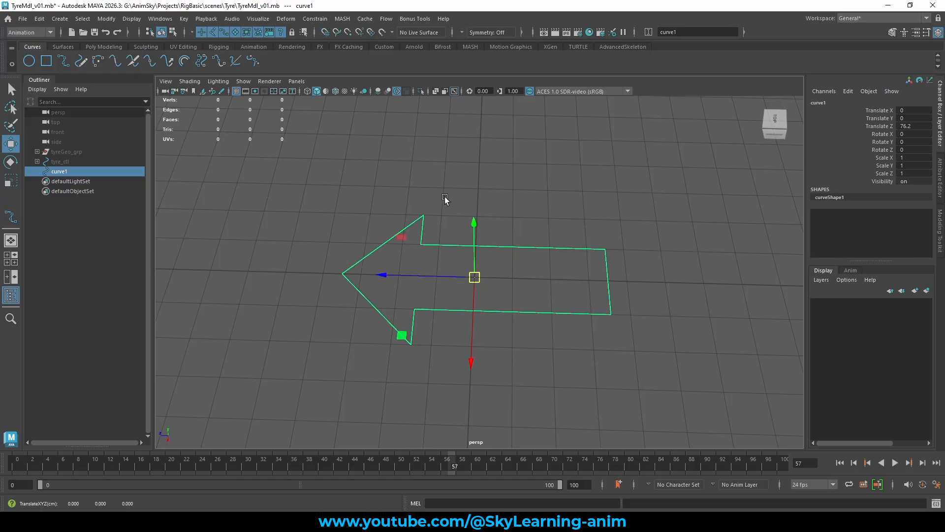
left_click(106, 19)
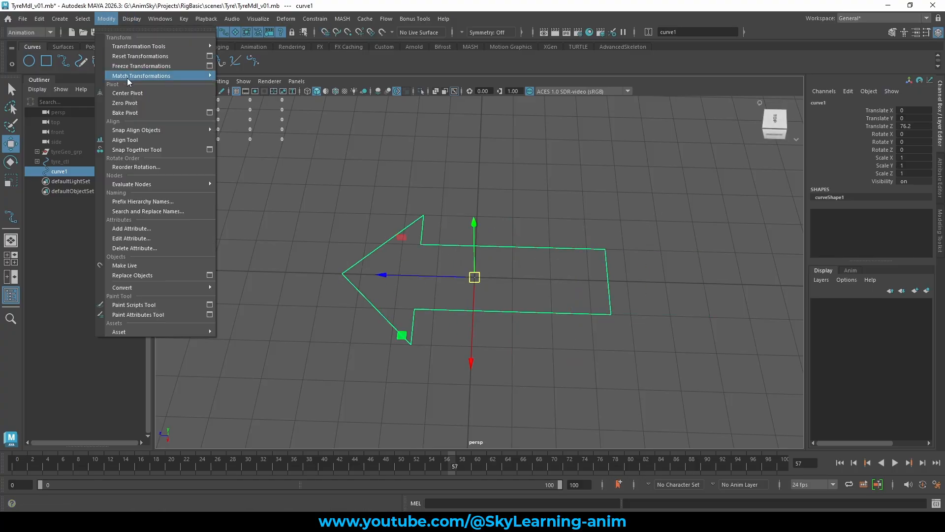
left_click(146, 66)
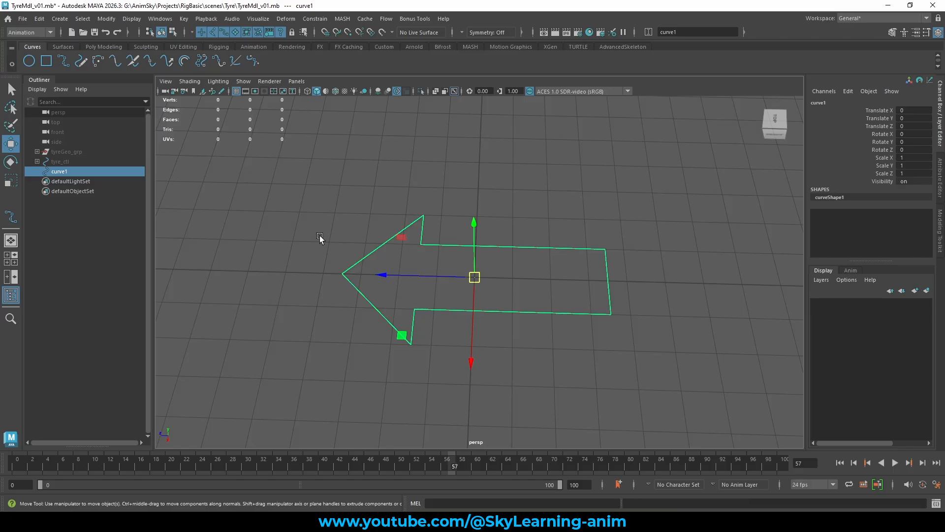
Rename the arrow curve as tyrePressure_ctl.
double_click(71, 171)
type("press")
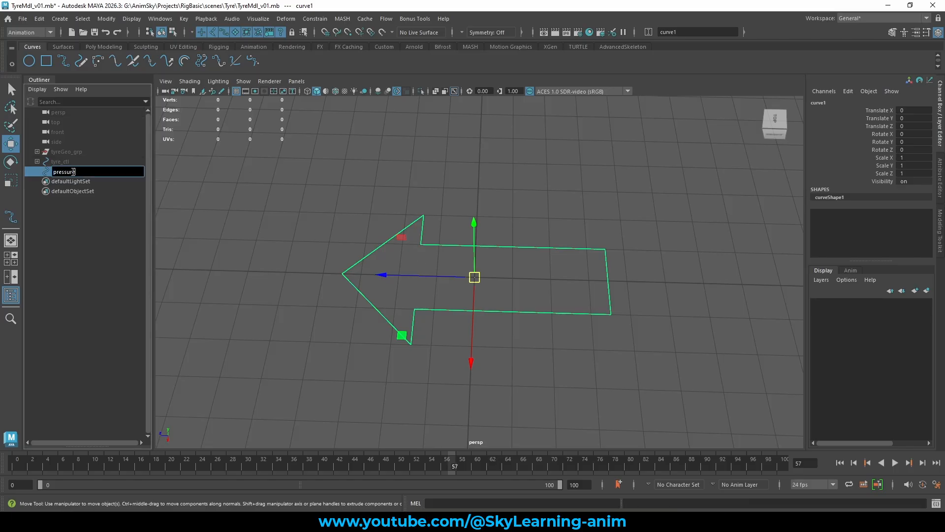
type("ure")
key("Home")
type("tyre")
key("Return")
left_click_drag(531, 205, 554, 200, "alt")
Rename the arrow curve as tyreSquash_ctl.
double_click(113, 172)
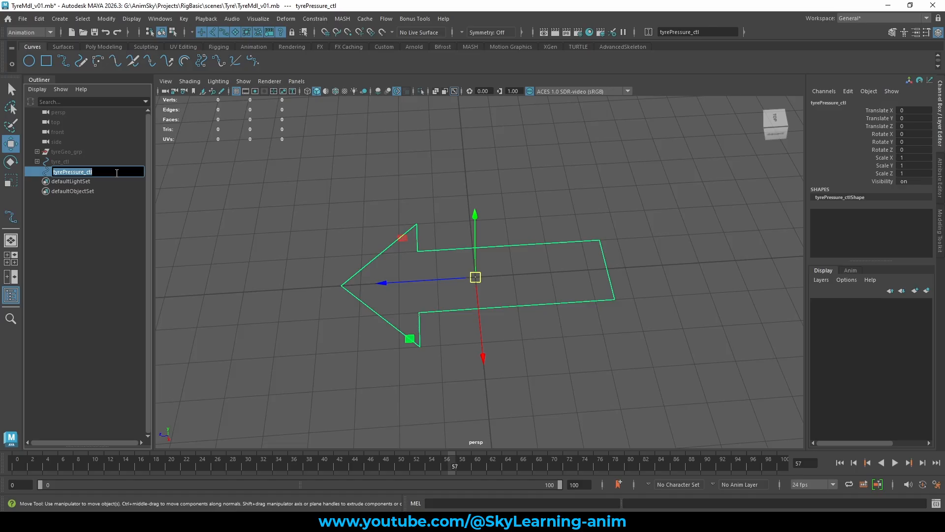
left_click(117, 173)
left_click_drag(84, 171, 65, 173)
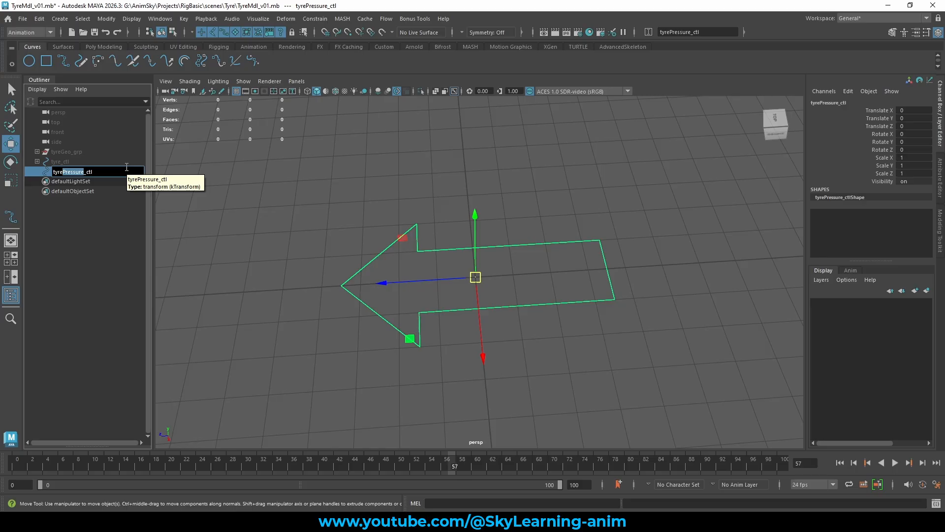
type("Squash")
key("Return")
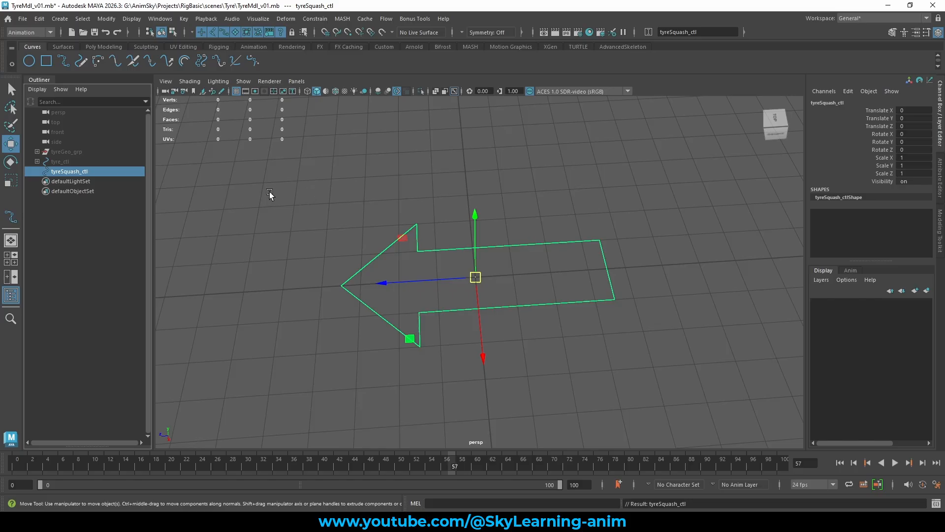
Group tyreSquash_ctl and name the new parent group tyreSquash_ctl_grp.
double_click(94, 171)
left_click(284, 173)
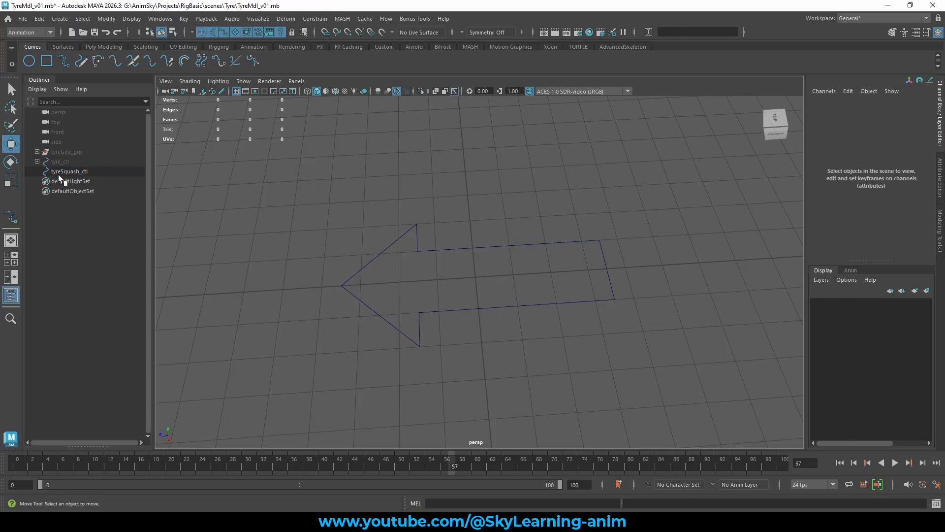
left_click(91, 172)
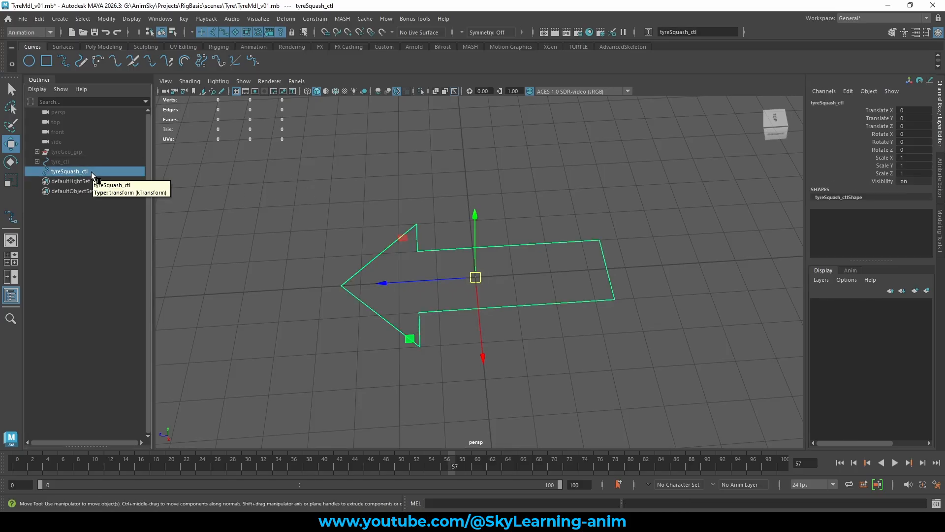
key("ctrl+g")
double_click(88, 171)
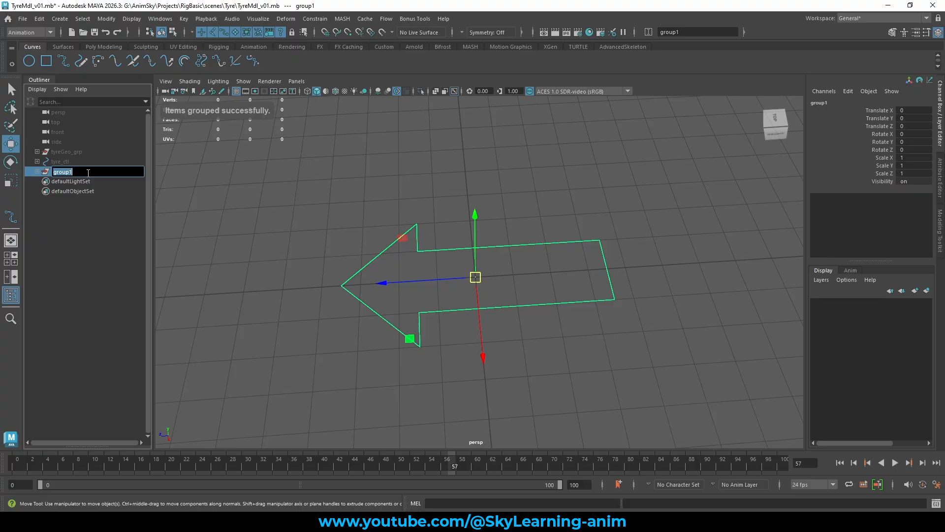
type("tyreSquash_ctl")
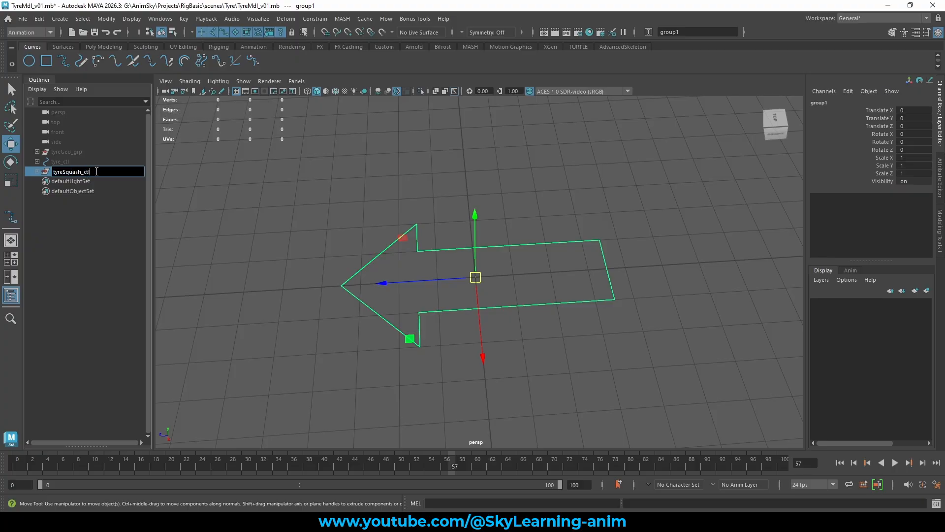
type("_grp")
key("Return")
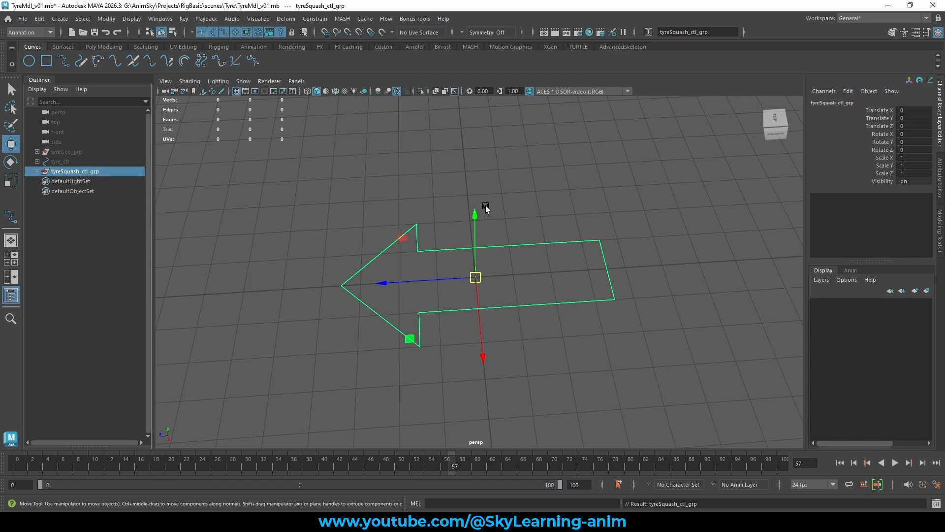
left_click(555, 213)
left_click(71, 172)
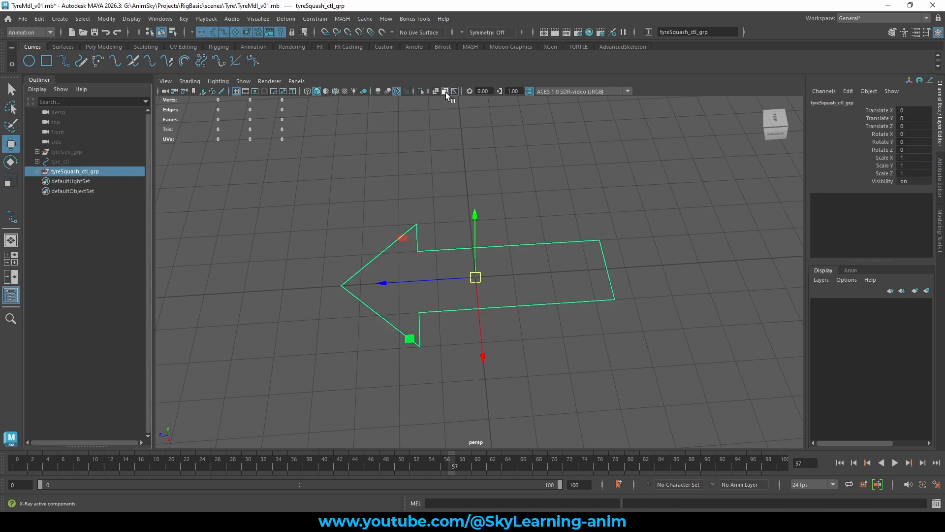
Unhide tyreGeo_grp and tyre_ctl, and select the arrow control around the tyre.
left_click_drag(96, 151, 81, 160)
key("h")
scroll(553, 241, "down", 2)
left_click_drag(553, 240, 613, 205, "alt")
left_click_drag(614, 205, 623, 258)
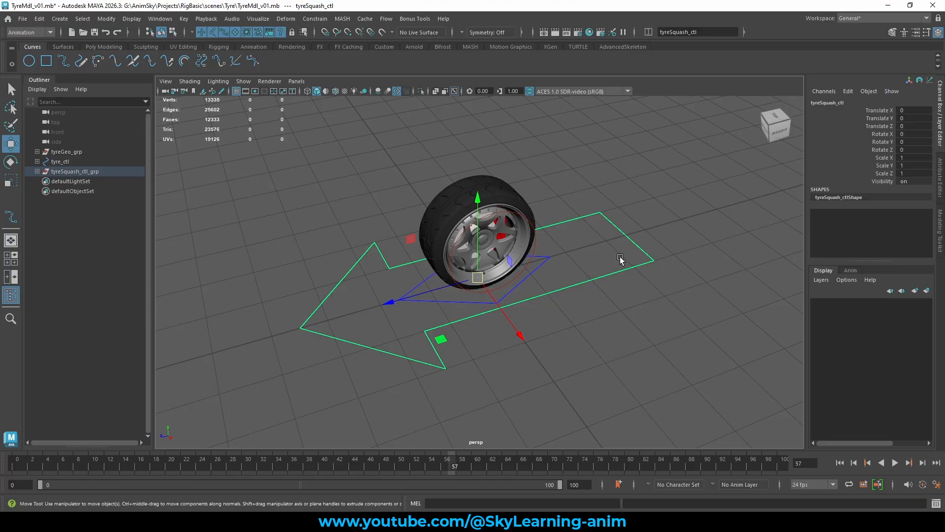
Match the translation of tyreSquash_ctl_grp to the circular tyreRot_ctrl.
left_click(74, 171)
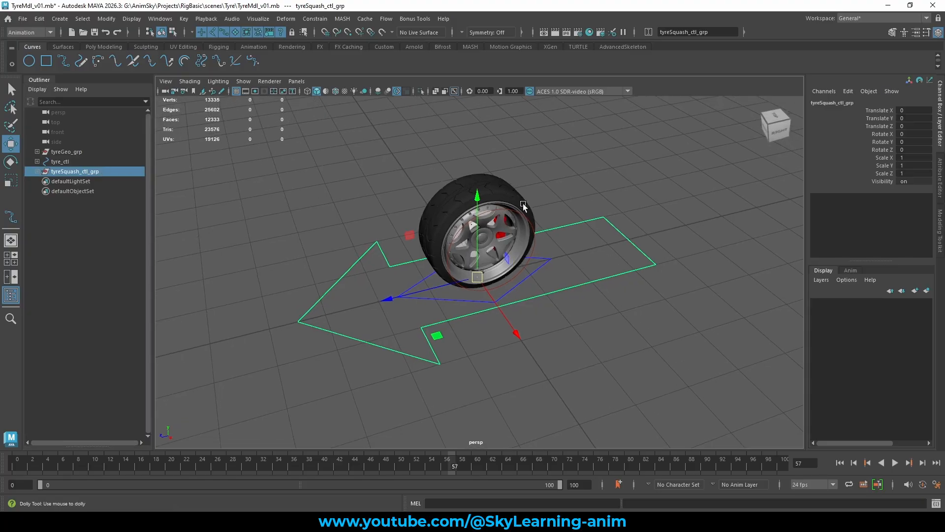
scroll(526, 204, "up", 2)
key("q")
left_click(551, 227)
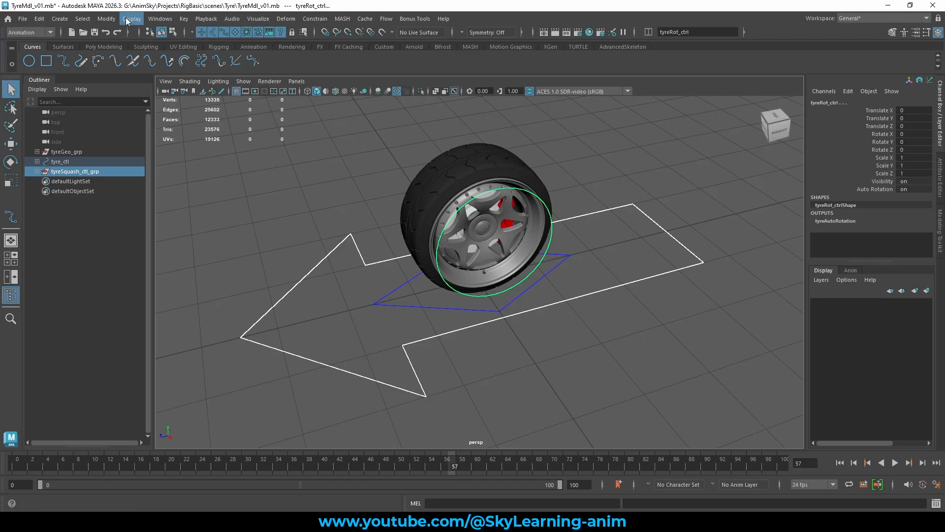
left_click(109, 20)
mouse_move(194, 75)
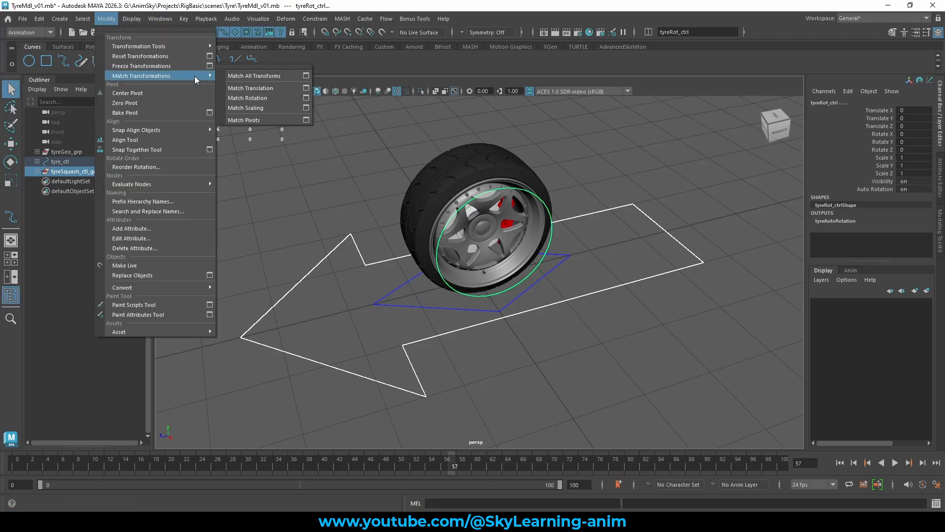
left_click(265, 89)
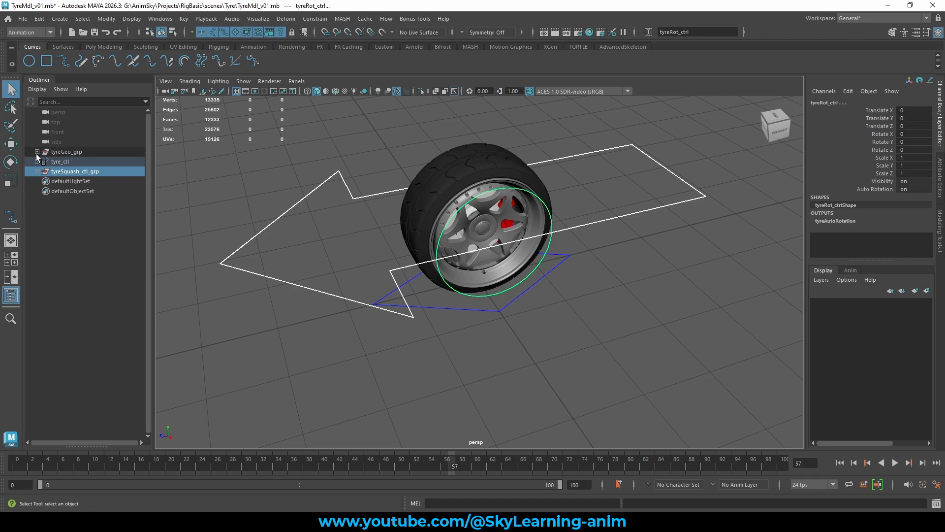
Move tyreSquash_ctl_grp outward along X, away from the wheel face, to a Translate X of about 24.
left_click(58, 173)
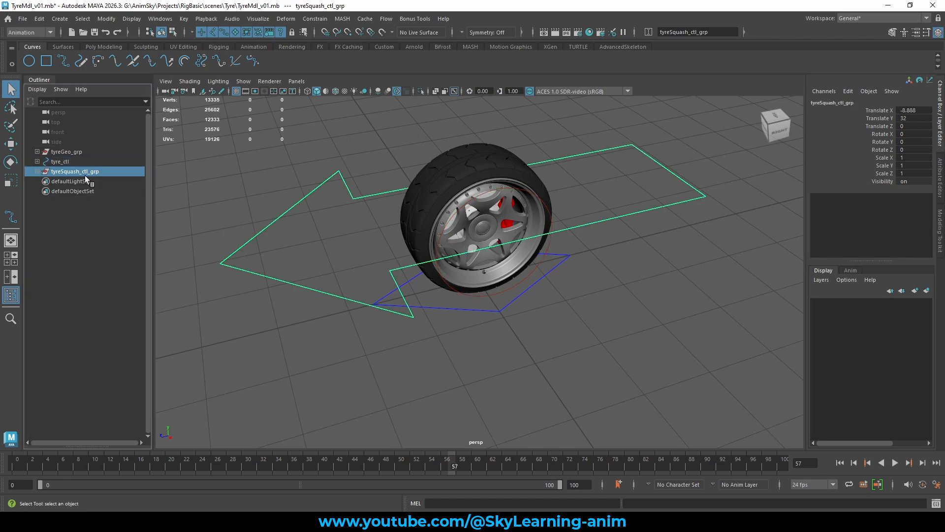
key("w")
left_click_drag(513, 237, 599, 248, "alt")
Select all control vertices of tyreSquash_ctl in isolation and scale the arrow uniformly down to a small shape beside the rim.
key("r")
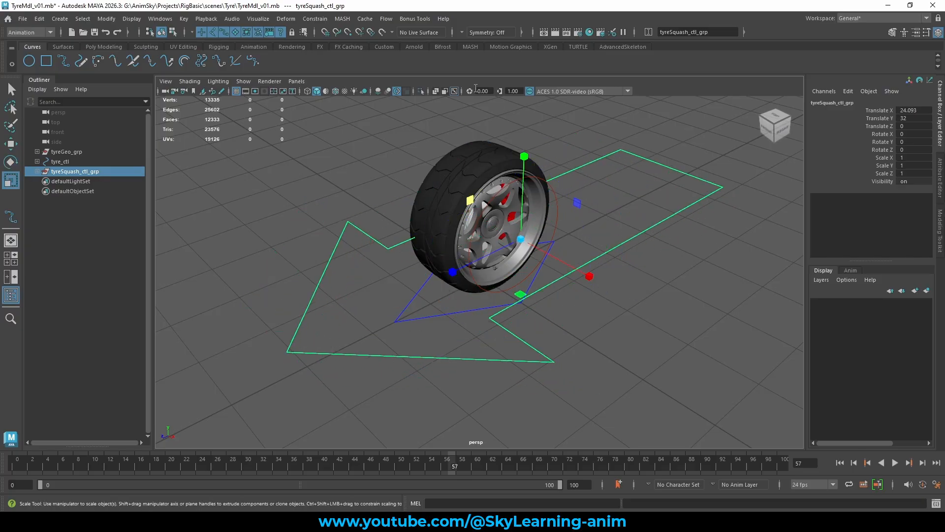
left_click(421, 91)
left_click_drag(625, 209, 636, 170, "alt")
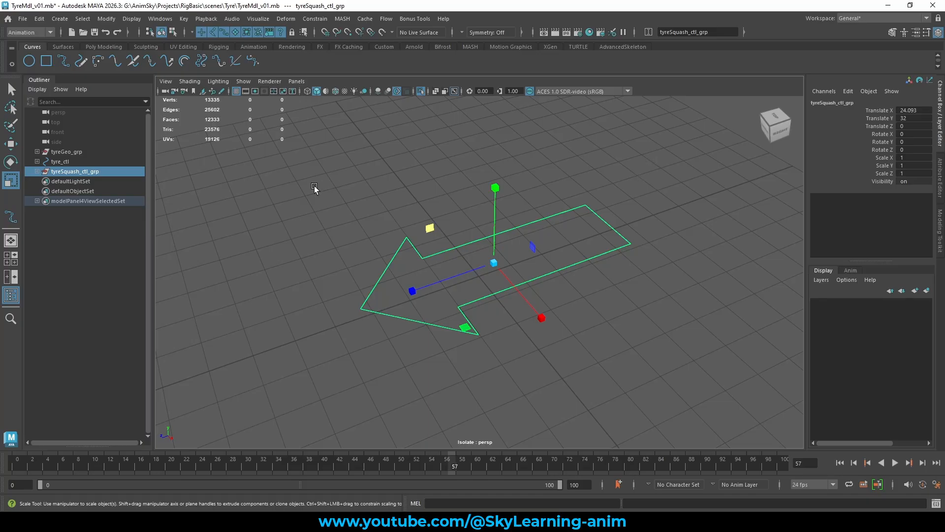
right_click_drag(401, 235, 347, 236)
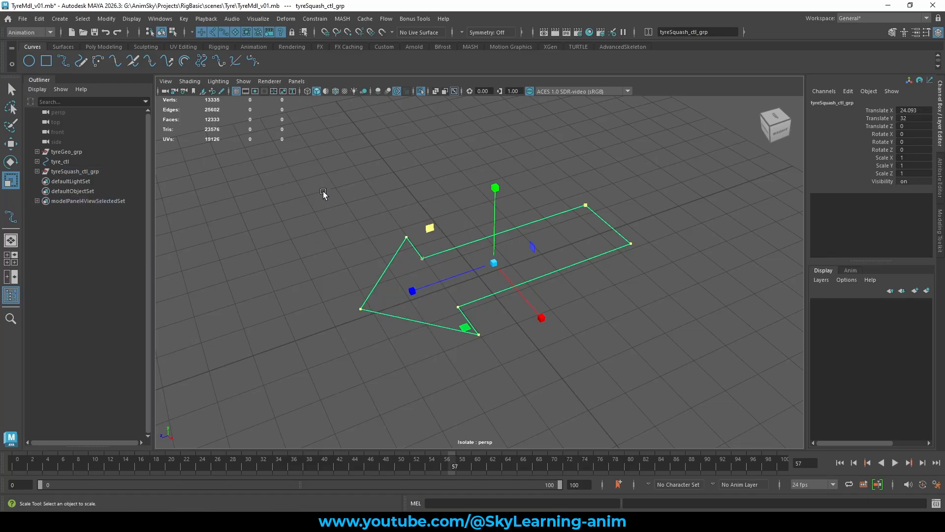
left_click_drag(308, 166, 782, 441)
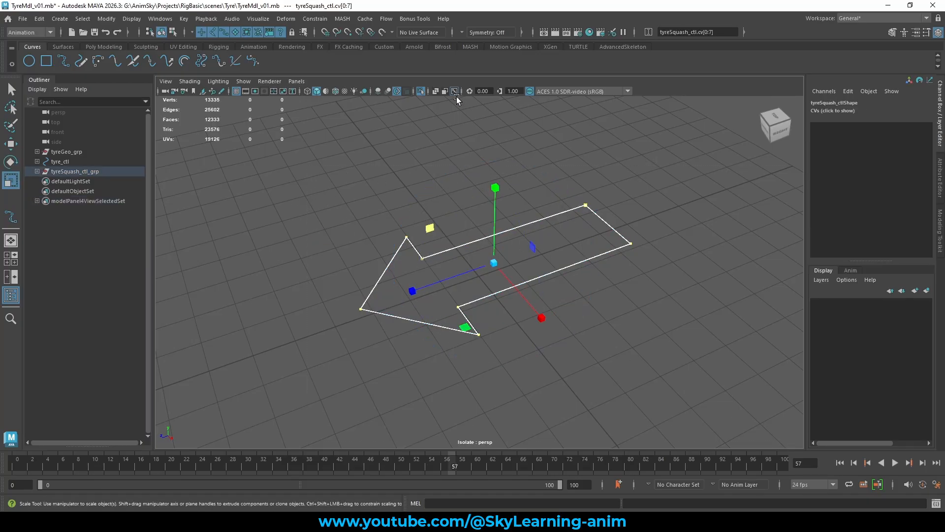
left_click(420, 91)
key("f")
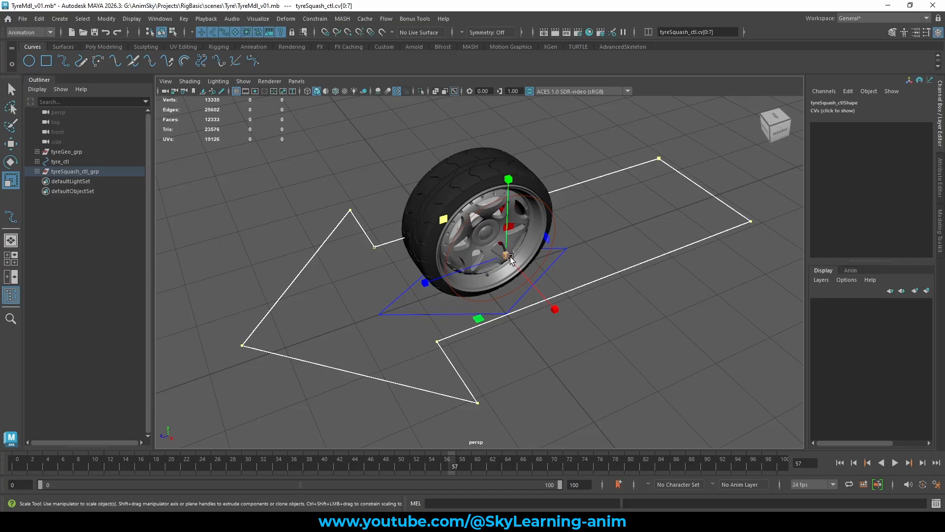
left_click_drag(510, 257, 466, 312)
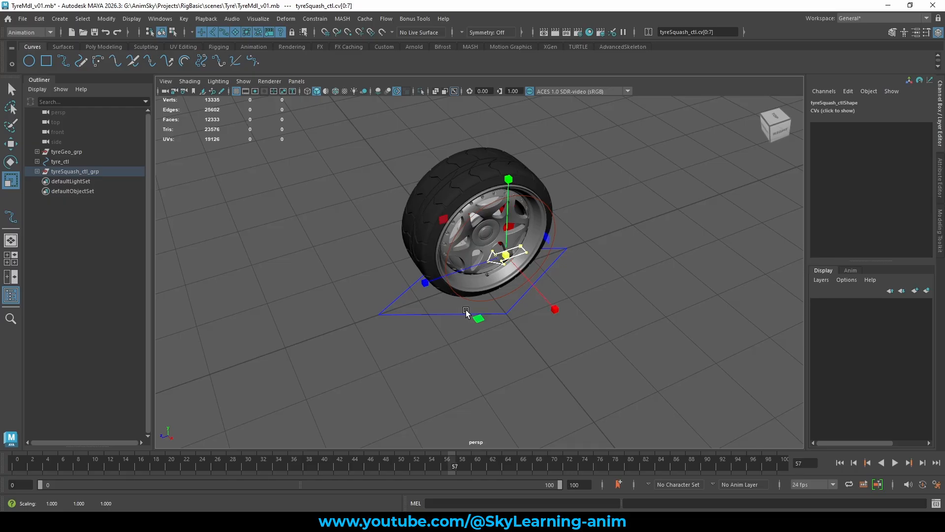
key("w")
right_click_drag(577, 156, 626, 134)
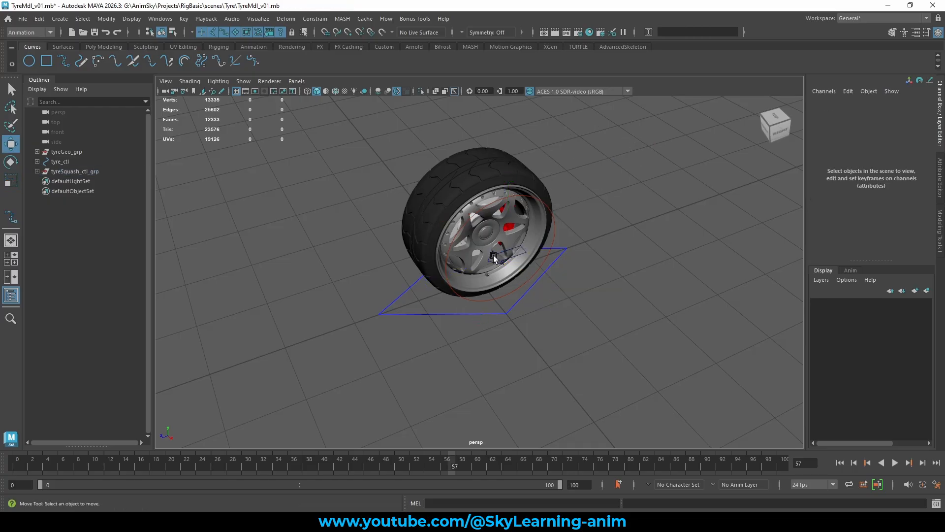
Isolate tyreSquash_ctl, select all its control vertices and rotate them about the X axis until the arrow points straight down.
left_click(503, 259)
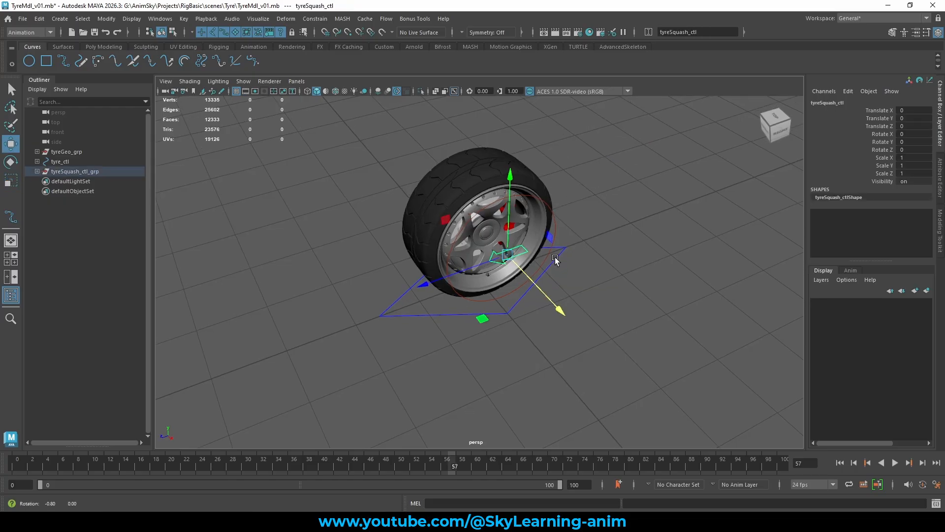
left_click(420, 91)
right_click_drag(552, 186, 541, 186)
left_click_drag(475, 197, 631, 323)
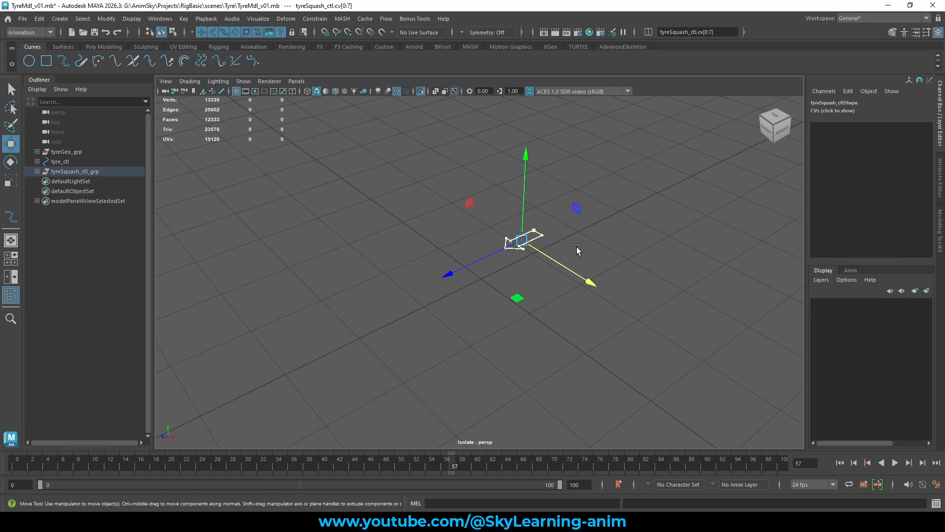
key("e")
scroll(574, 244, "up", 3)
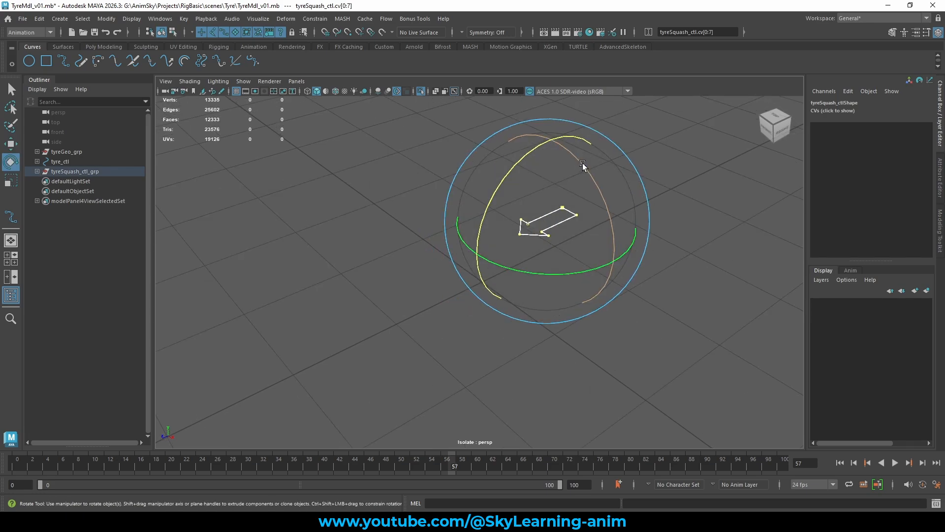
left_click_drag(583, 164, 489, 201)
Rotate the arrow's control vertices about the Y axis so its flat side faces away from the wheel, and end the isolation.
left_click_drag(642, 264, 567, 224, "alt")
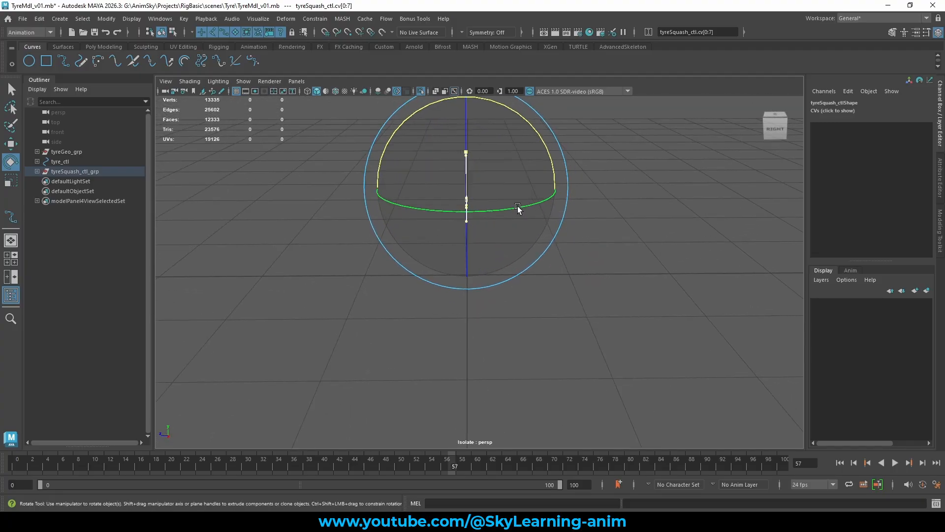
left_click_drag(499, 212, 584, 228)
key("w")
left_click(421, 91)
right_click_drag(624, 251, 662, 254, "alt")
Raise tyreSquash_ctl_grp along Y to a Translate Y of about 47.8, near the upper part of the wheel rim.
left_click(81, 173)
left_click_drag(615, 275, 614, 247, "alt")
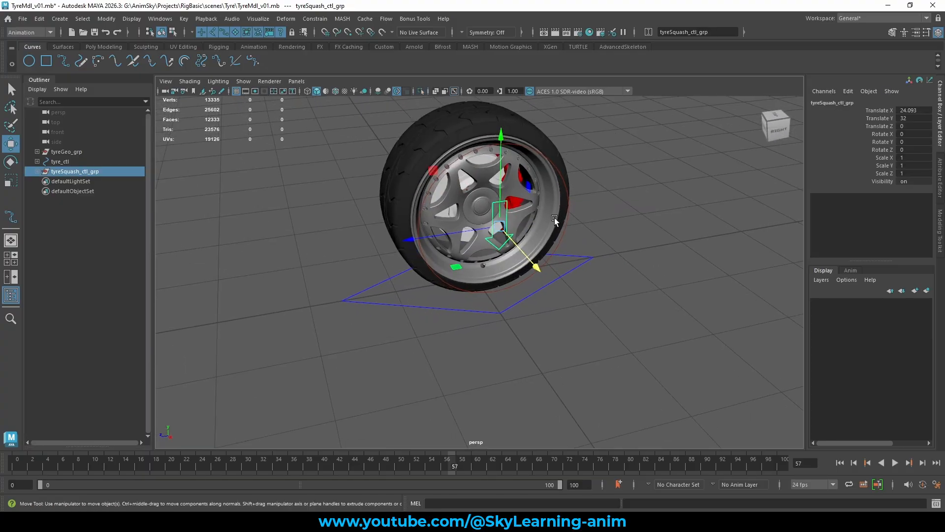
middle_click_drag(555, 217, 556, 252, "alt")
scroll(555, 253, "down", 6)
key("f")
scroll(539, 265, "down", 8)
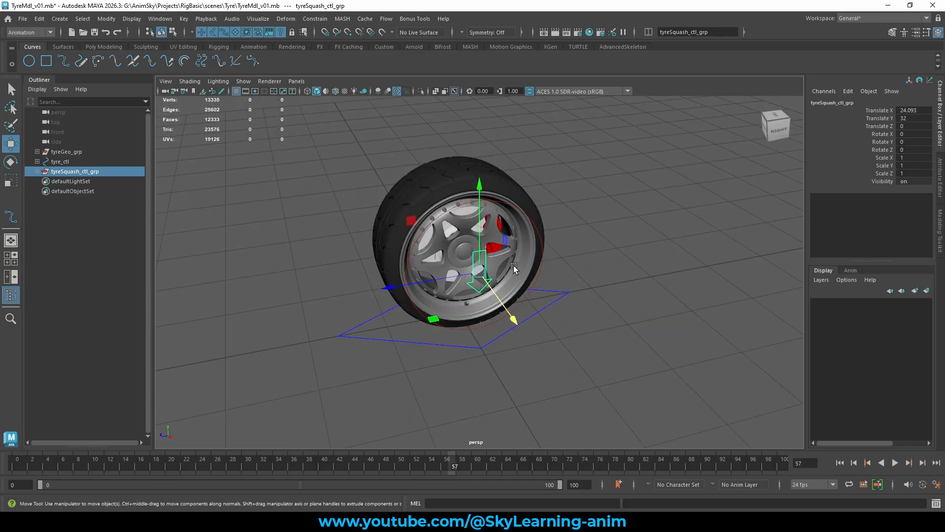
left_click_drag(515, 264, 539, 202, "alt")
right_click_drag(538, 282, 597, 311, "alt")
left_click_drag(480, 190, 476, 69)
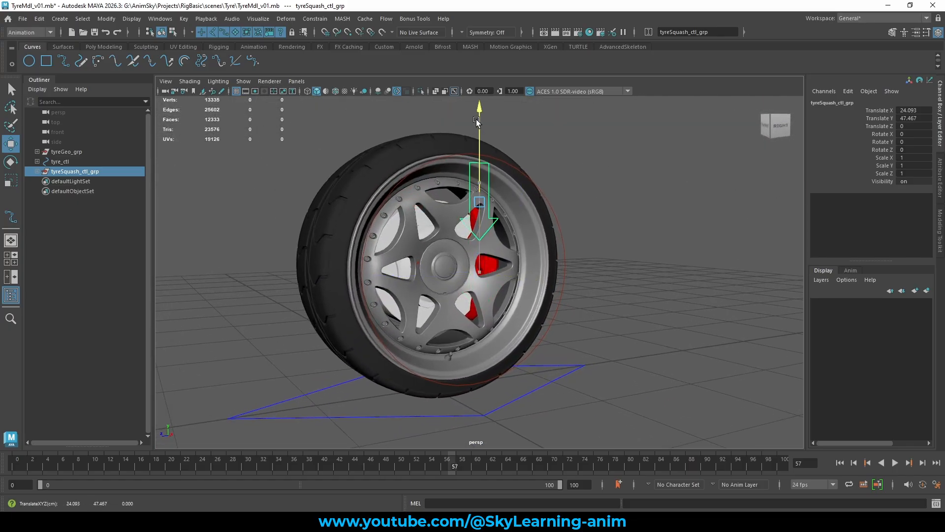
left_click_drag(551, 227, 568, 232, "alt")
Isolate tyreSquash_ctl, scale all its control vertices down to about 0.41, and return to object selection.
key("e")
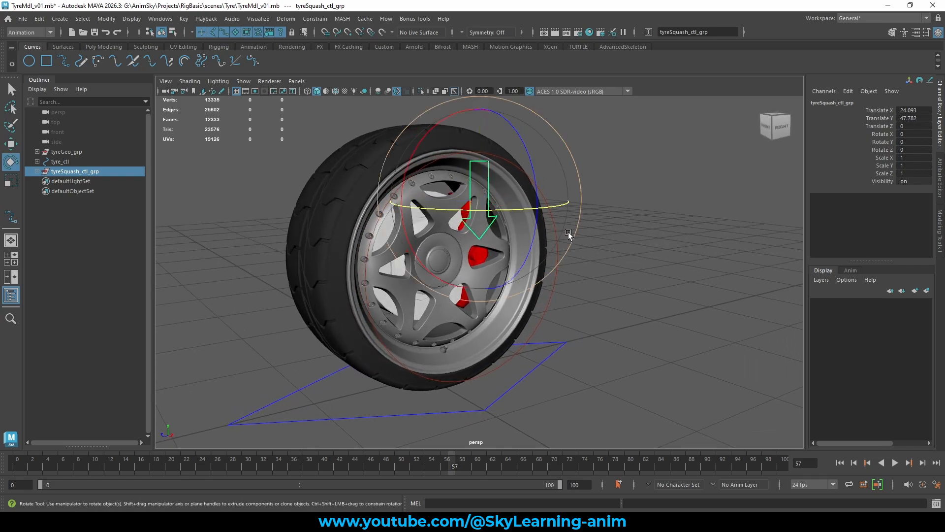
key("r")
left_click(589, 176)
left_click(490, 162)
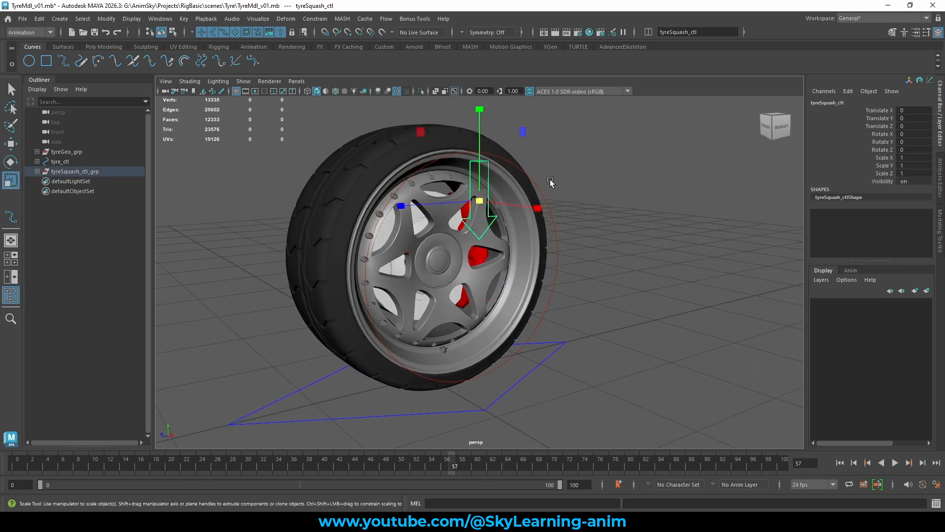
key("w")
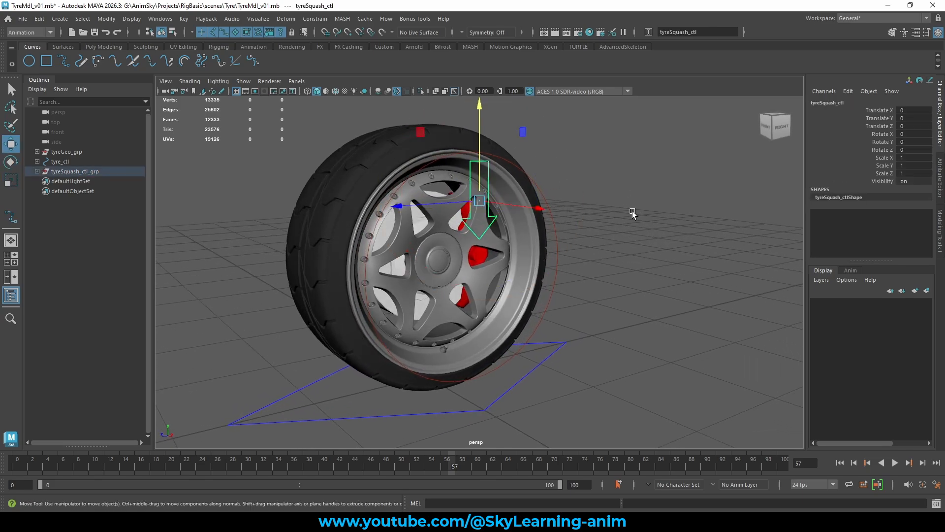
left_click(421, 91)
key("F8")
left_click_drag(390, 134, 626, 323)
key("e")
key("r")
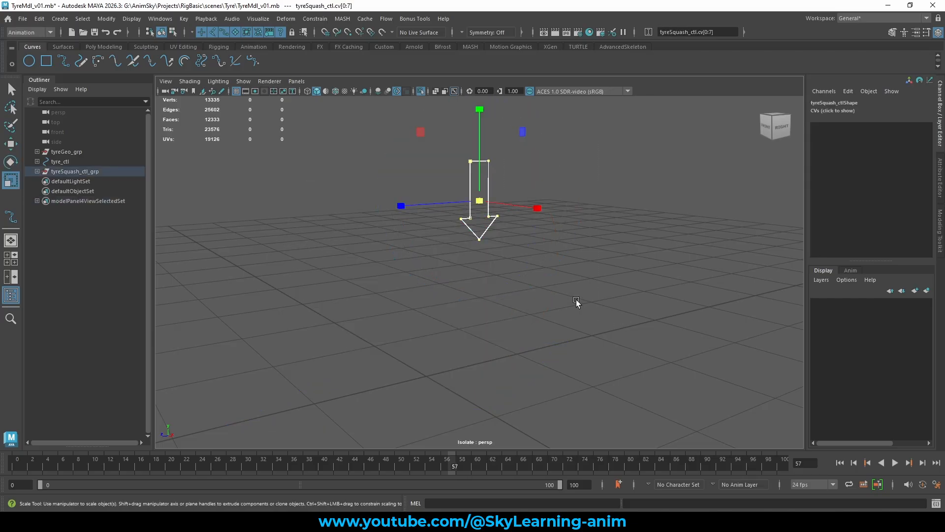
left_click_drag(475, 201, 450, 202)
key("F8")
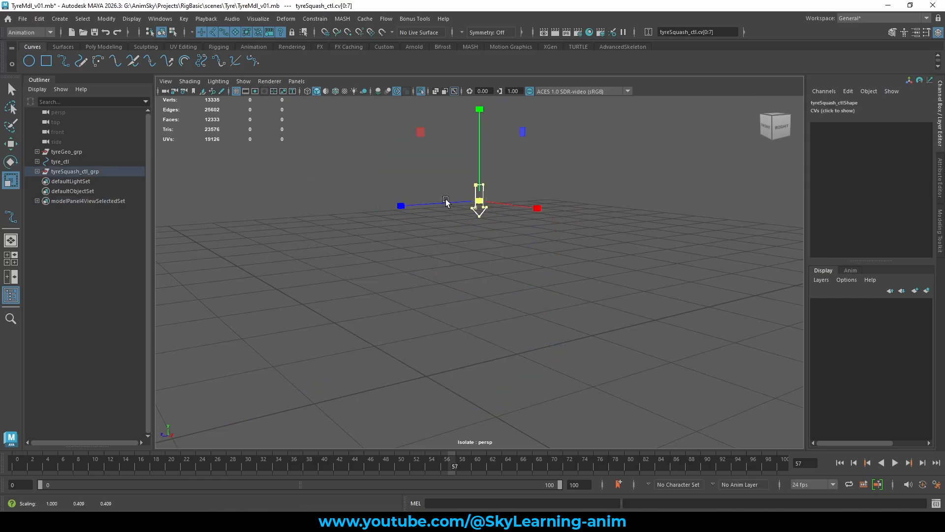
key("w")
left_click(654, 240)
Select tyreSquash_ctl, open its transform attributes, and show the whole rig again.
left_click(484, 202)
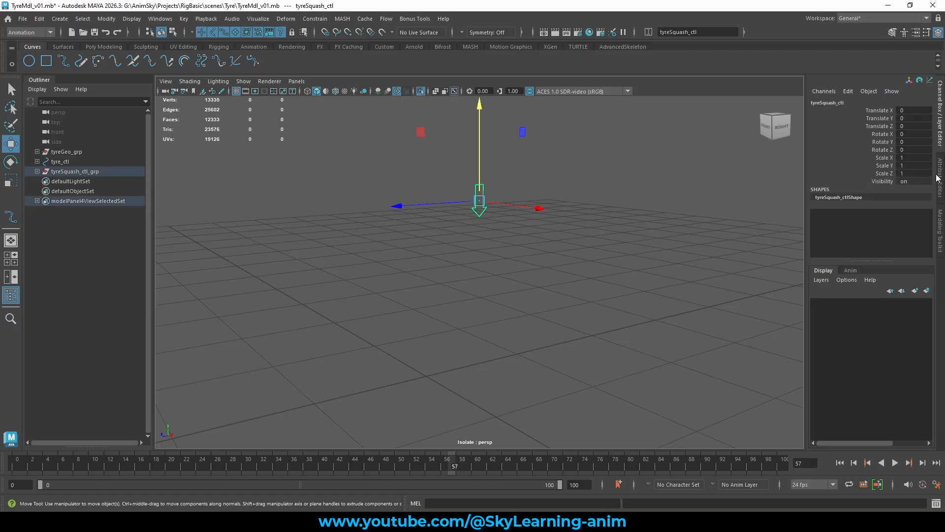
left_click(939, 177)
left_click(421, 91)
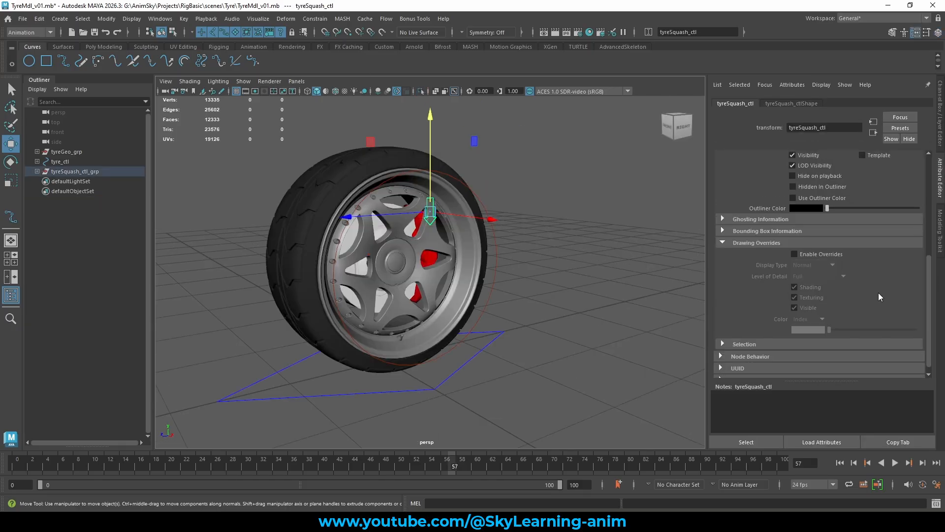
Enable drawing overrides on tyreSquash_ctl and set its index color to yellow.
left_click(794, 254)
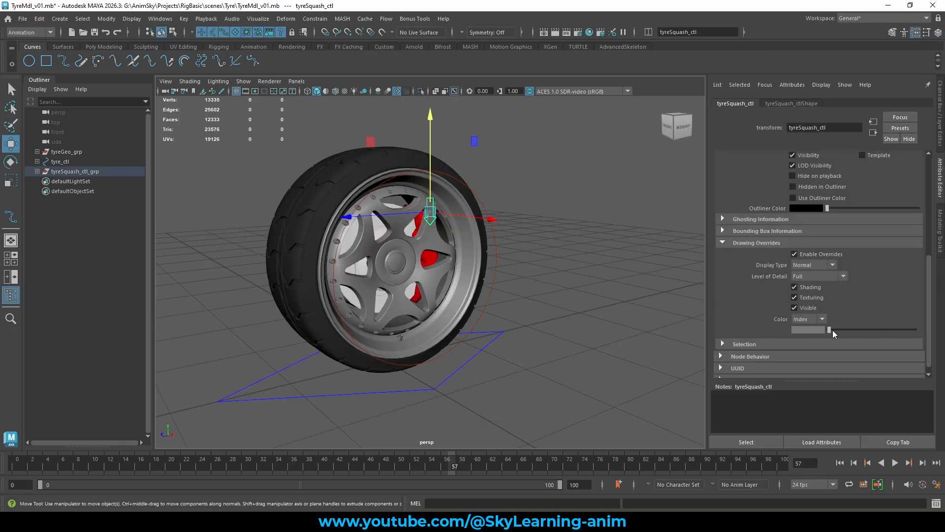
left_click_drag(832, 329, 866, 329)
left_click(555, 222)
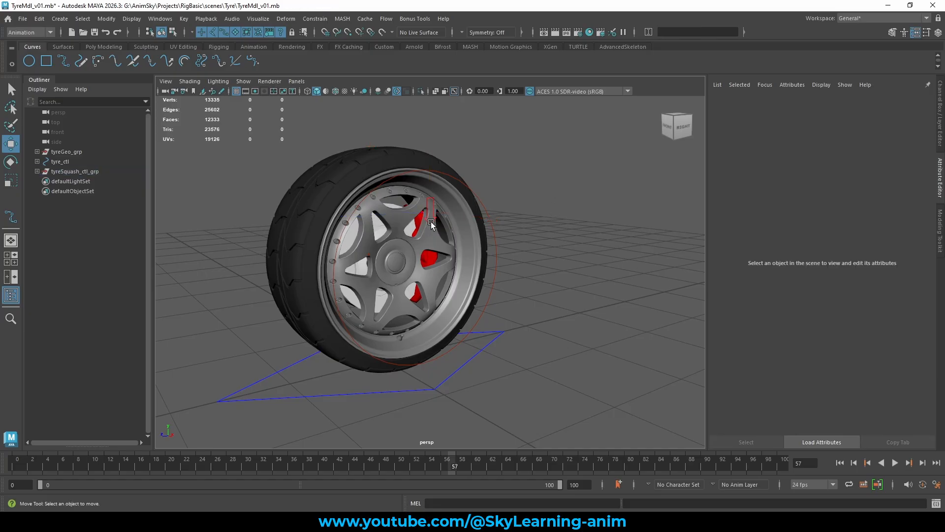
left_click(449, 222)
left_click_drag(868, 329, 877, 328)
left_click(551, 251)
left_click(940, 129)
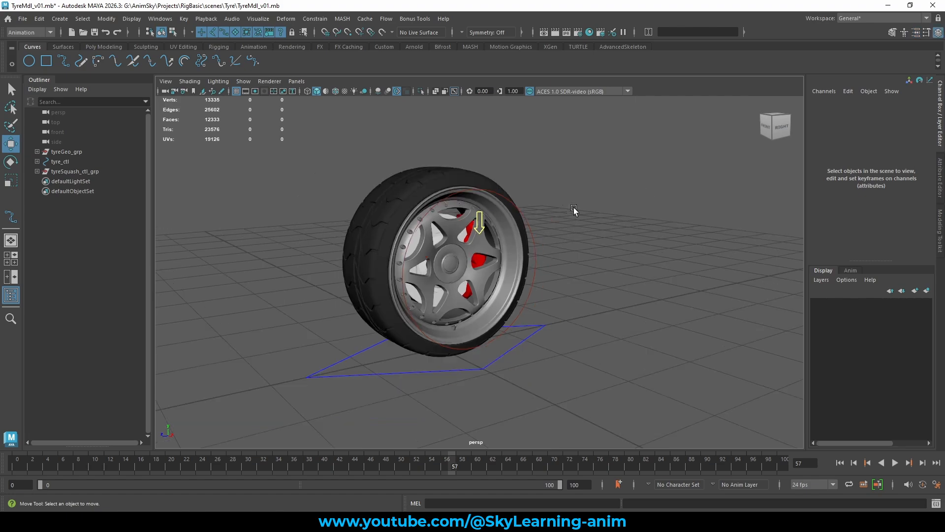
Move tyreSquash_ctl_grp straight up so the arrow control sits at the top of the tyre.
left_click(78, 172)
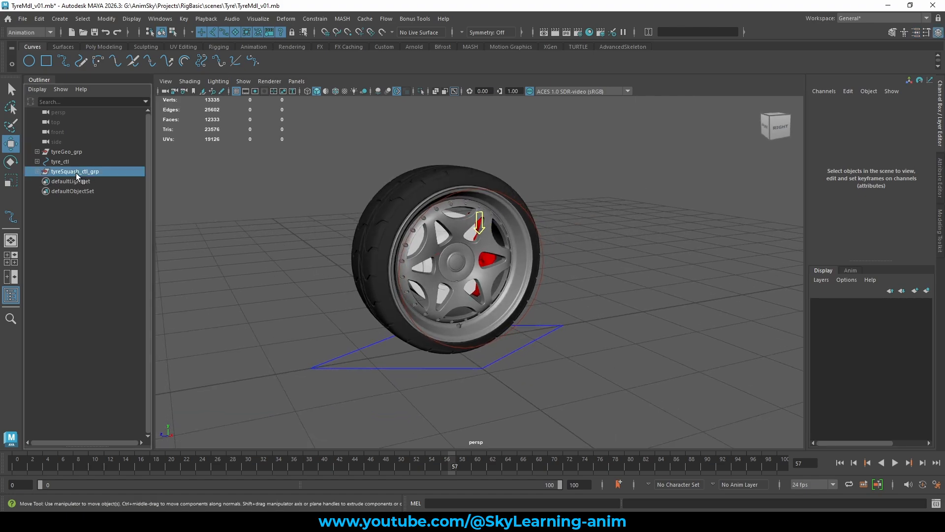
left_click_drag(480, 168, 489, 116)
left_click_drag(537, 167, 570, 180, "alt")
left_click(577, 228)
left_click_drag(577, 229, 488, 204, "alt")
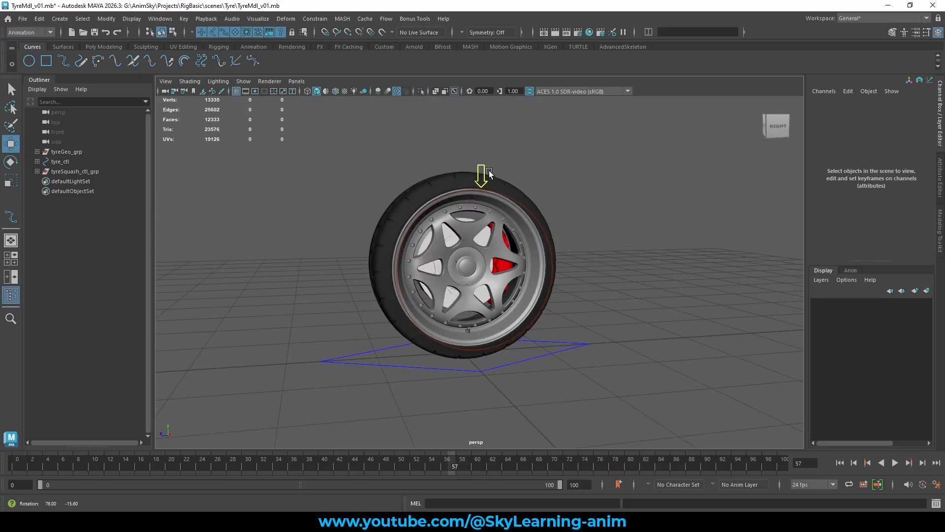
Test moving tyreSquash_ctl down about 5.9 units along Y, and undo the move.
left_click(485, 171)
right_click_drag(536, 180, 583, 199, "alt")
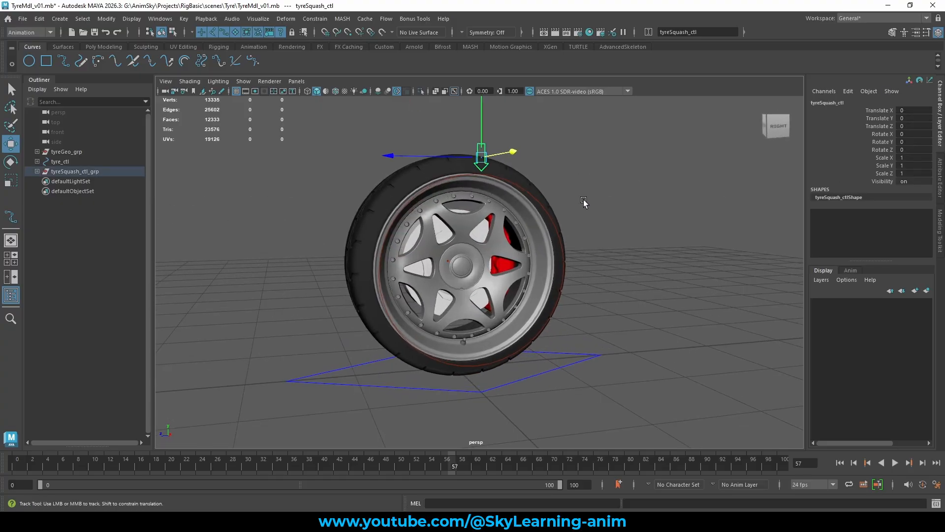
middle_click_drag(477, 97, 471, 120, "alt")
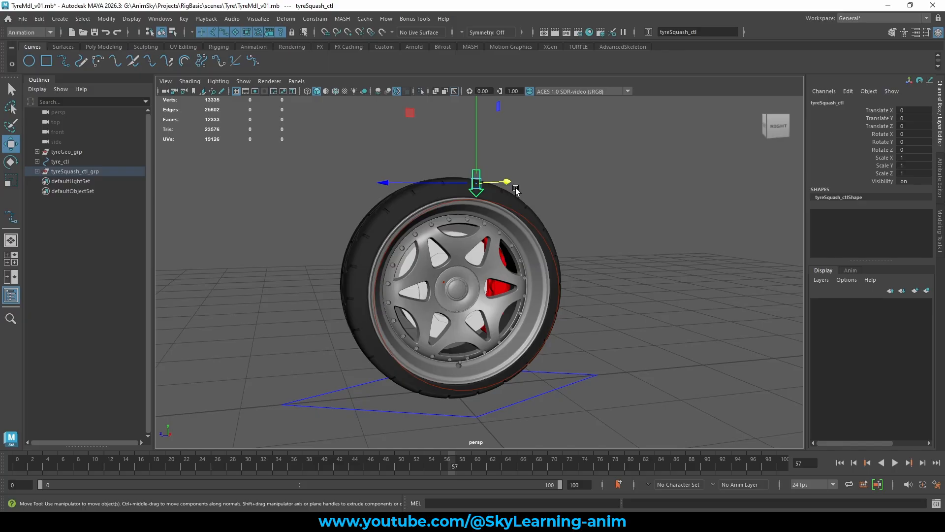
left_click_drag(590, 158, 600, 176, "alt")
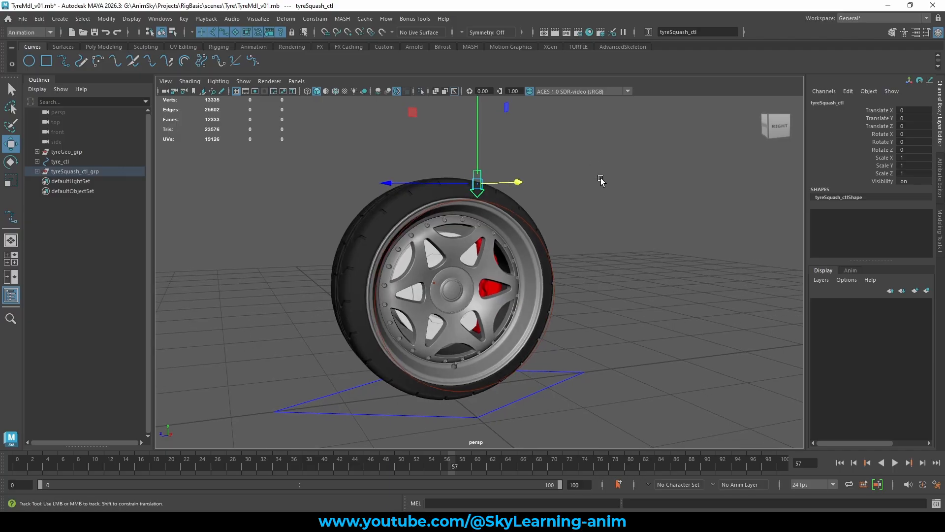
middle_click_drag(586, 171, 594, 189, "alt")
left_click_drag(593, 190, 638, 218, "alt")
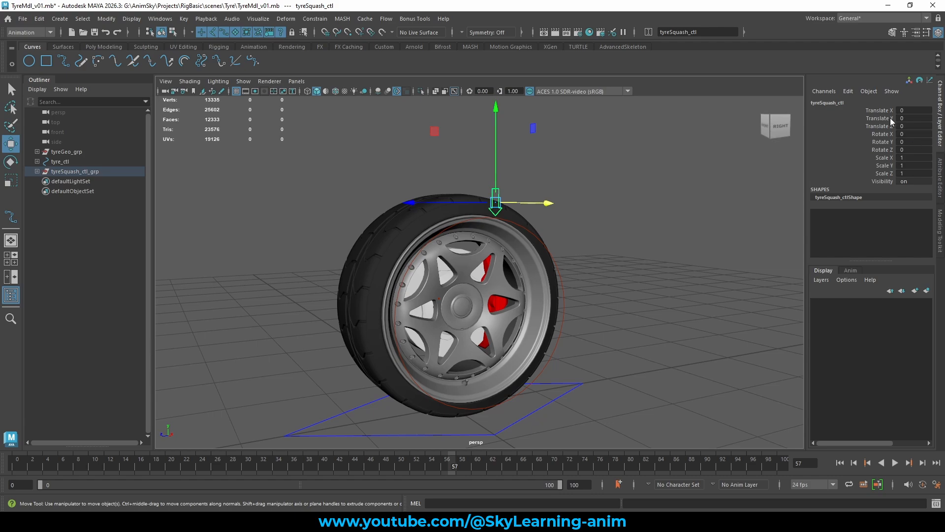
left_click_drag(498, 144, 498, 163)
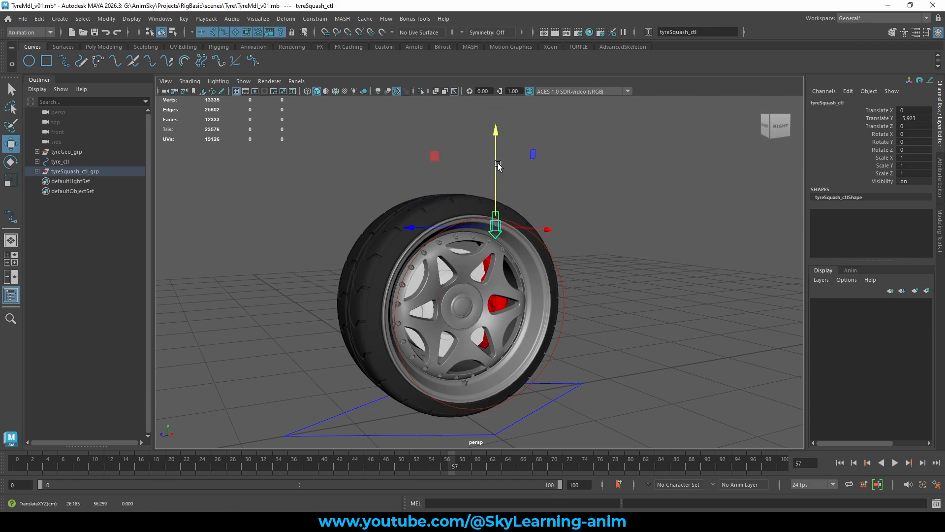
key("ctrl+z")
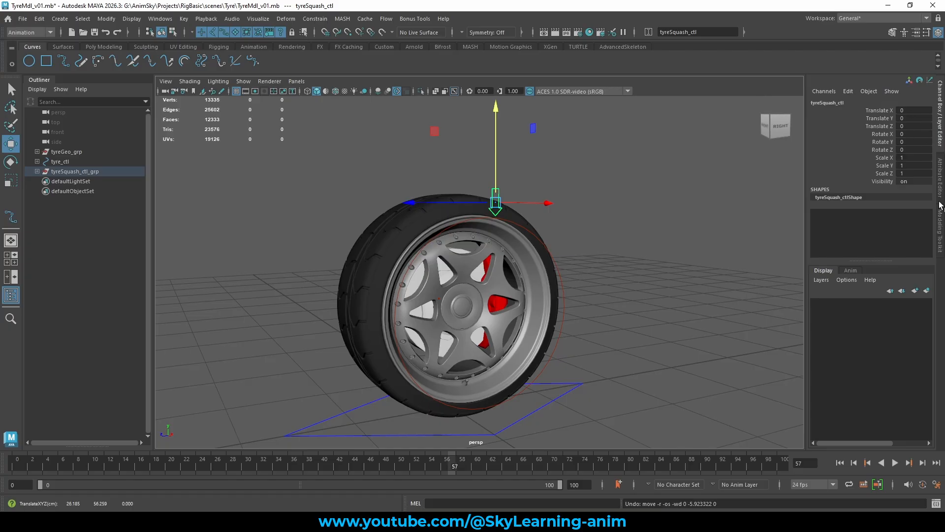
Expand tyreSquash_ctl_grp and open the translate limit settings of tyreSquash_ctl.
left_click(37, 170)
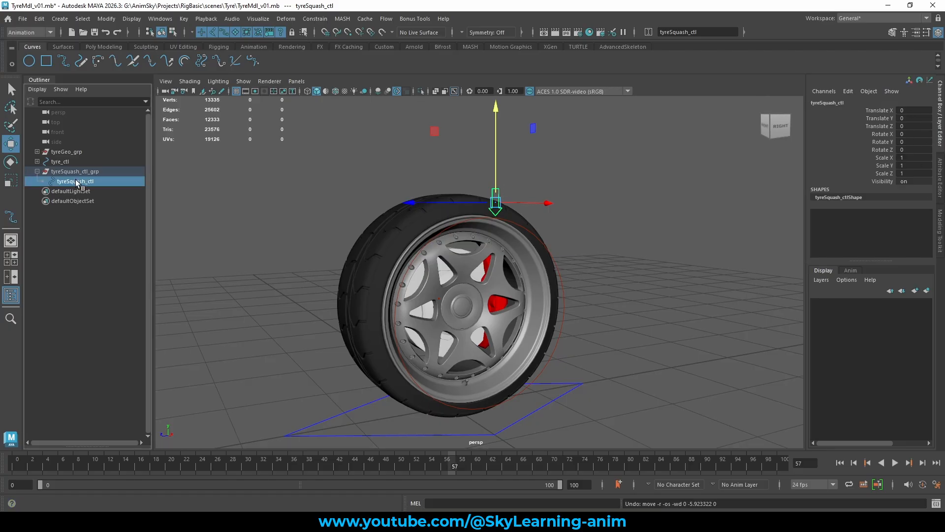
left_click(939, 192)
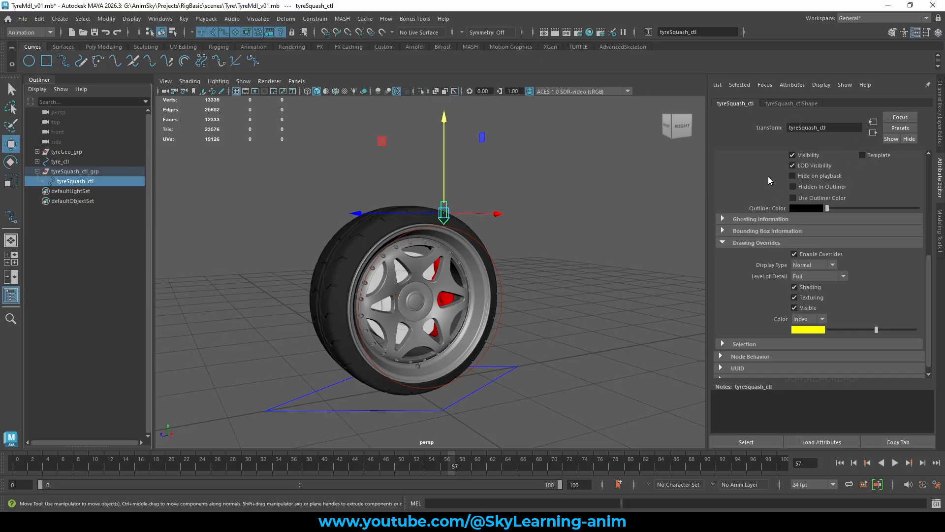
scroll(767, 174, "up", 3)
left_click(487, 145)
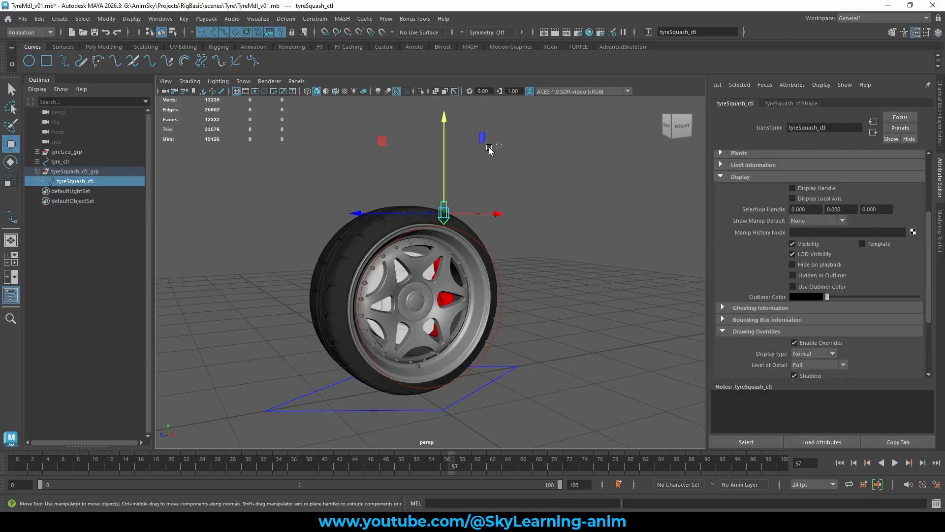
left_click(447, 200)
left_click(742, 176)
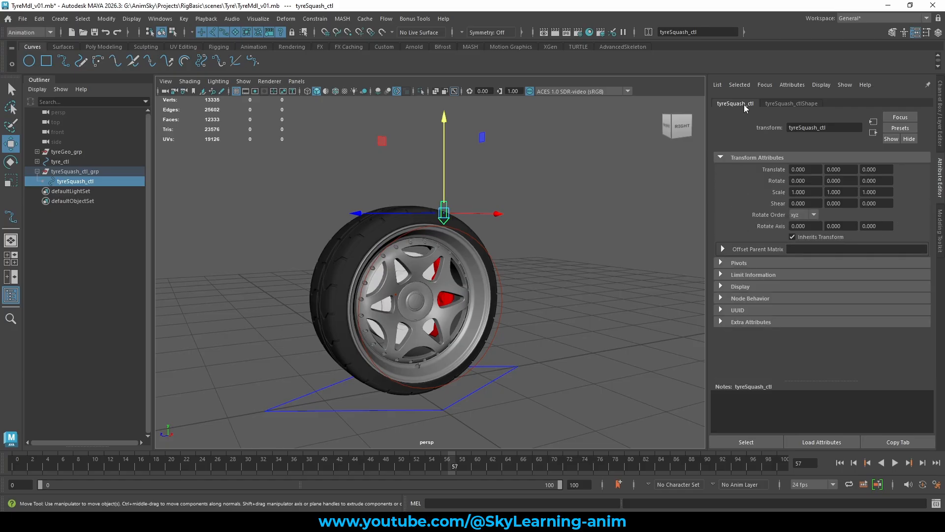
left_click(760, 275)
scroll(748, 225, "down", 2)
left_click(723, 253)
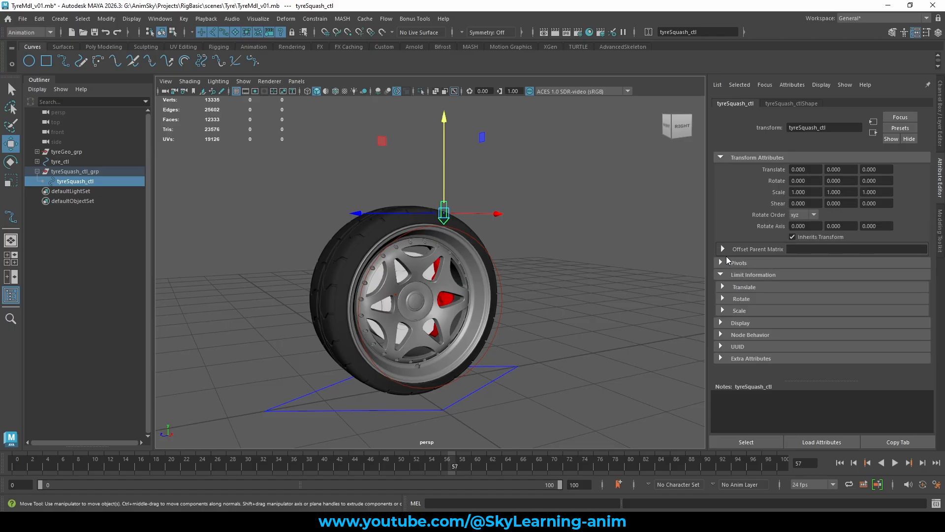
left_click(735, 288)
scroll(746, 288, "down", 2)
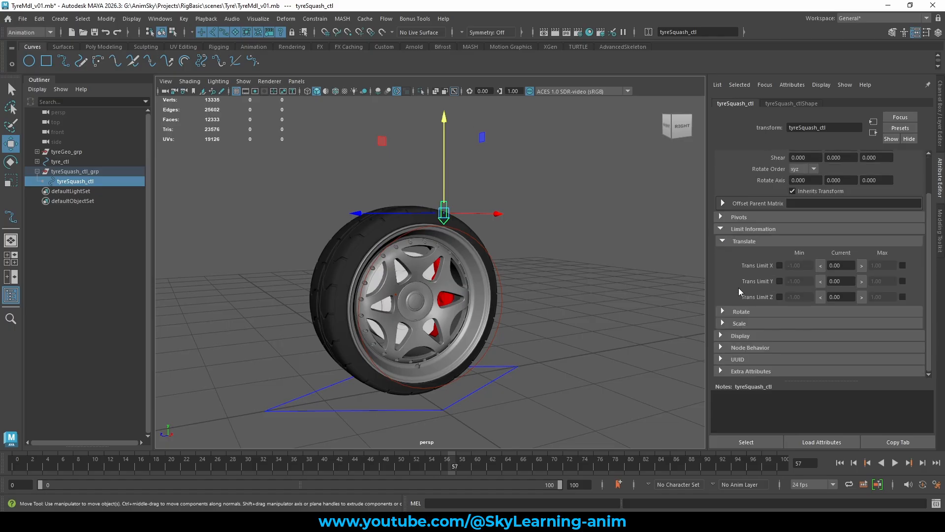
Enable both Translate Y limits on tyreSquash_ctl, with a minimum of 0 and a maximum of 5.
left_click(779, 281)
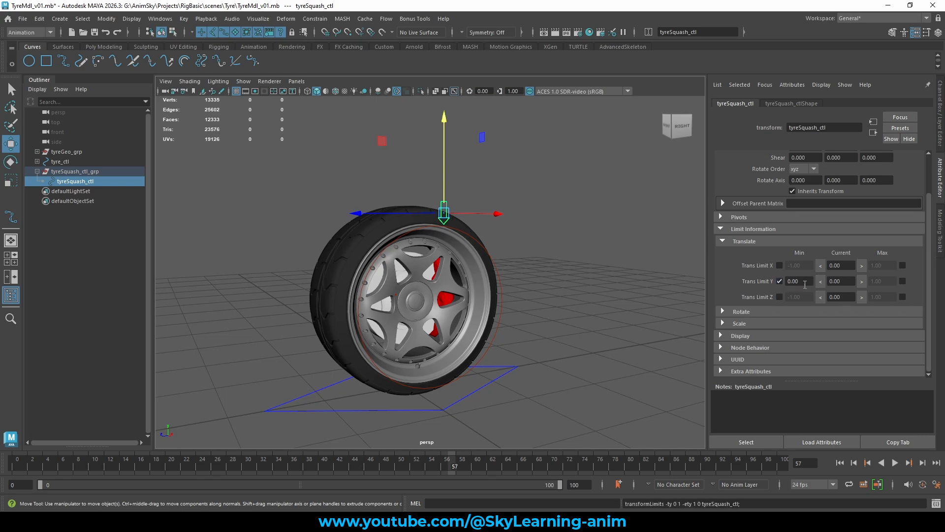
left_click_drag(800, 281, 784, 281)
key("Tab")
type("5")
left_click_drag(846, 282, 805, 283)
left_click(903, 282)
left_click(871, 281)
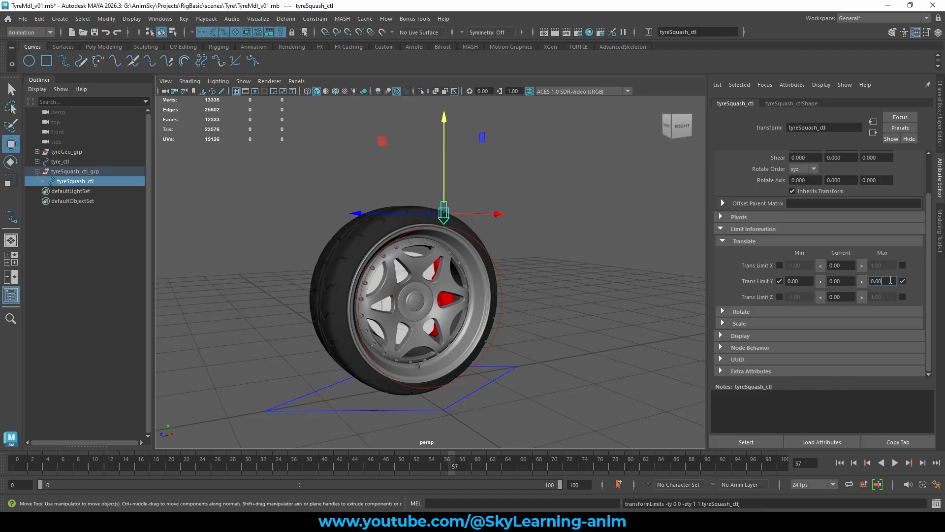
type("5")
left_click(855, 281)
left_click(883, 281)
Test the Translate Y limits by moving tyreSquash_ctl up and down, and undo the moves.
left_click(940, 144)
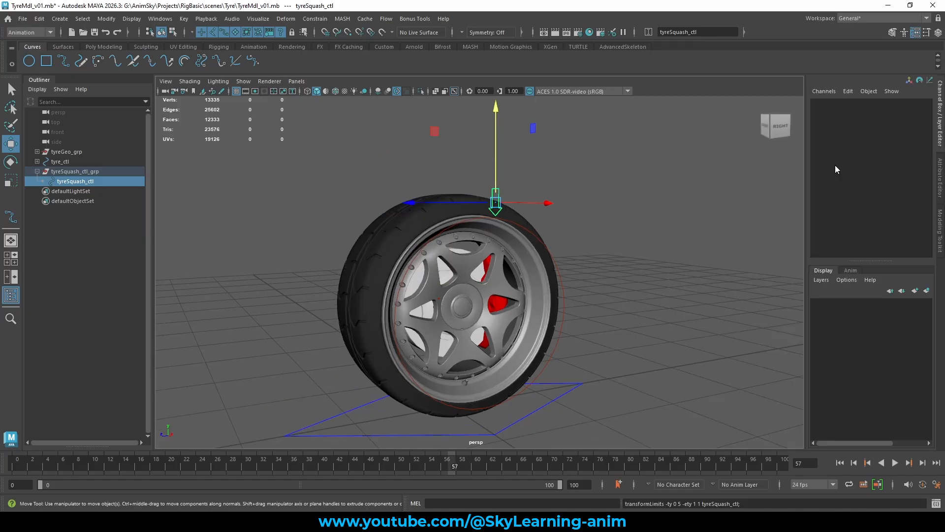
left_click(520, 188)
left_click(495, 187)
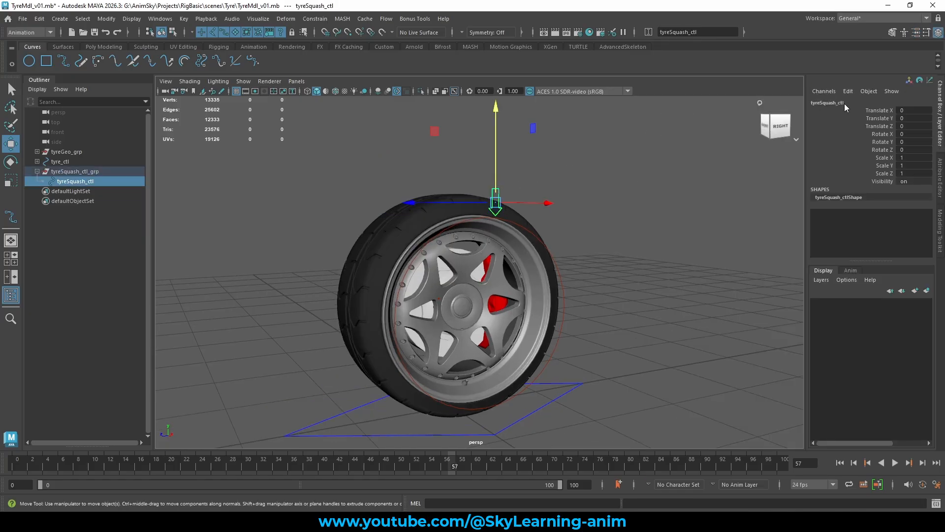
left_click(885, 118)
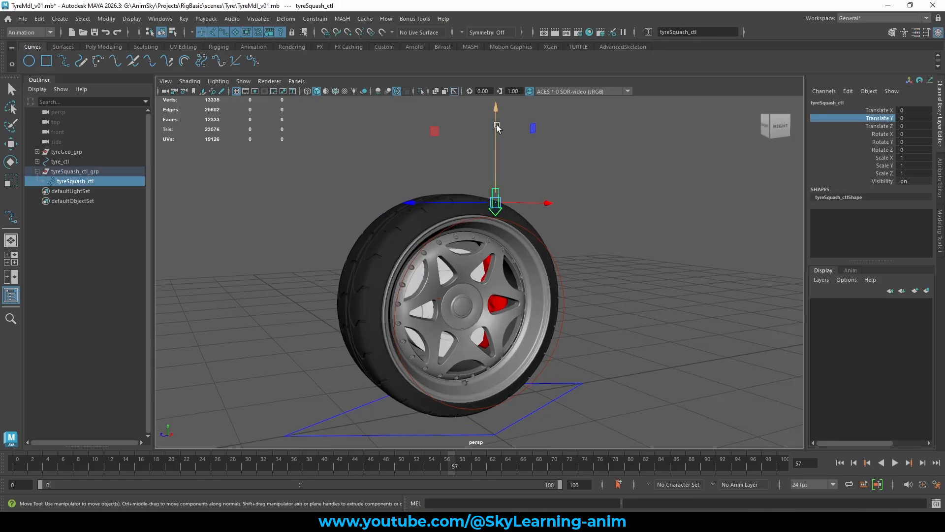
left_click_drag(498, 125, 495, 90)
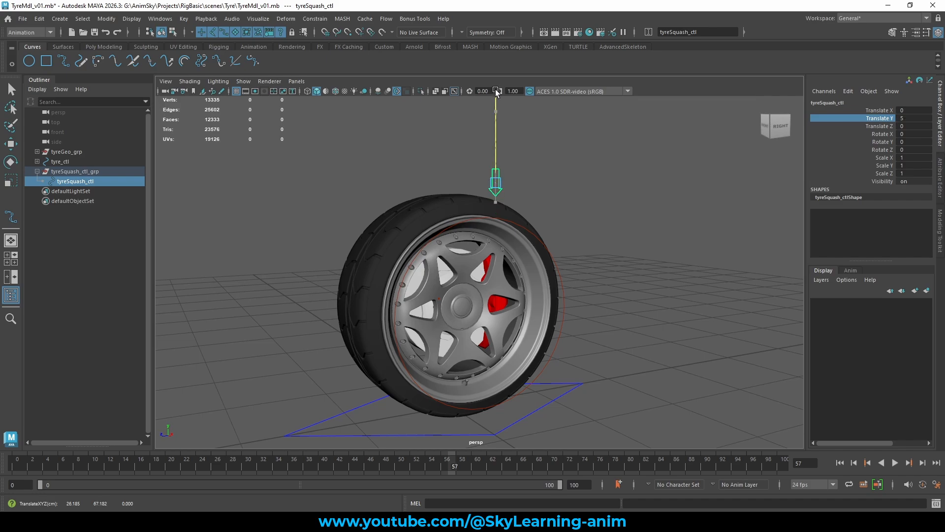
left_click_drag(496, 197, 503, 219)
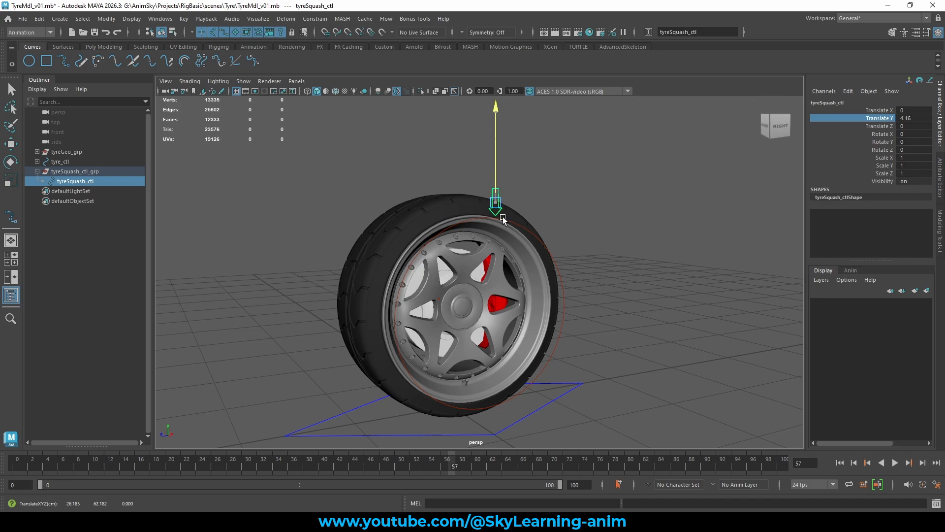
key("ctrl+z")
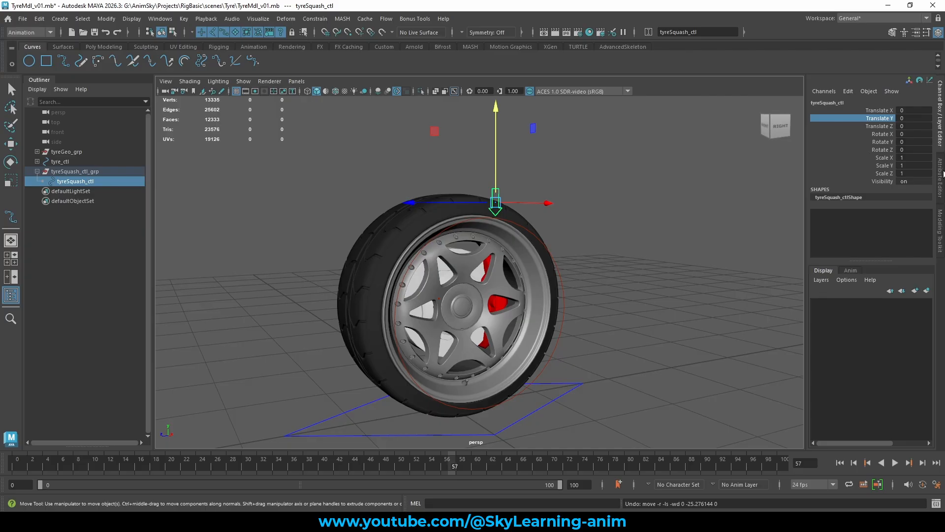
Set the Translate Y limits of tyreSquash_ctl to a minimum of -5 and a maximum of 0.
left_click(941, 175)
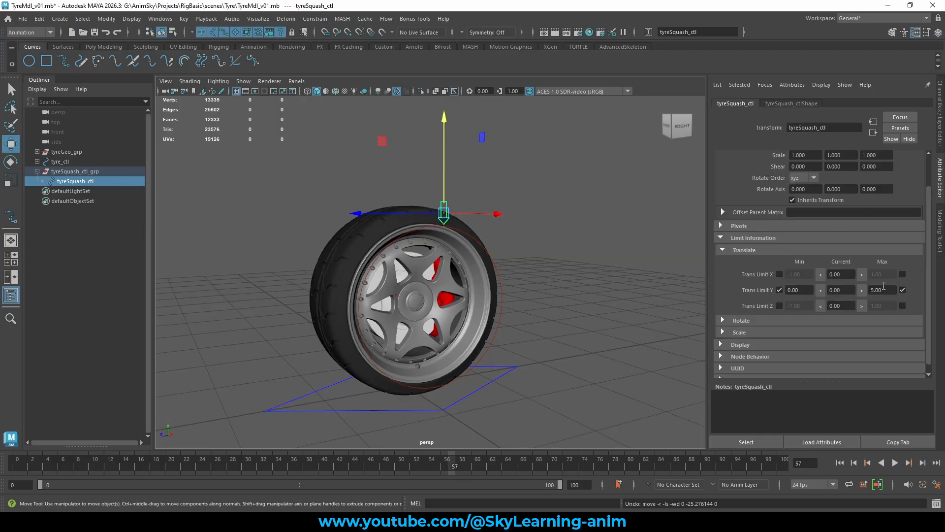
left_click(787, 290)
type("-5")
left_click(889, 291)
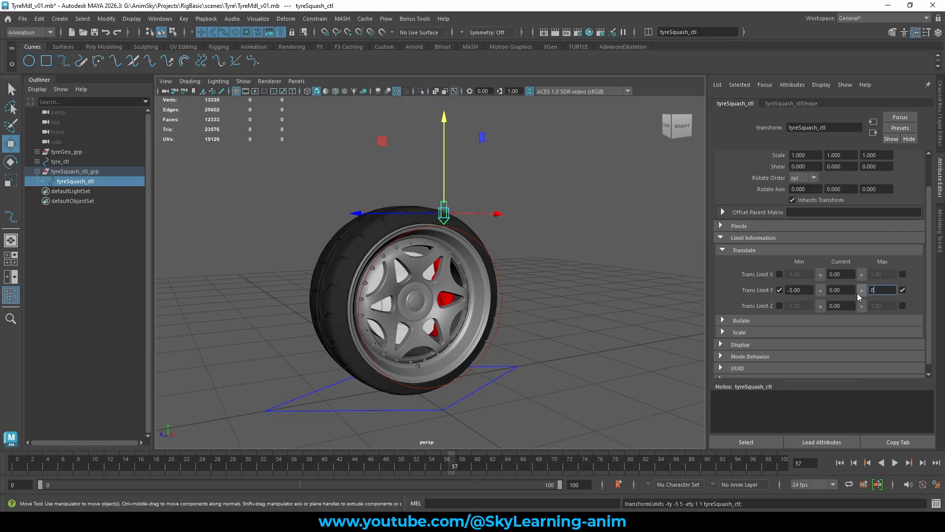
left_click(862, 290)
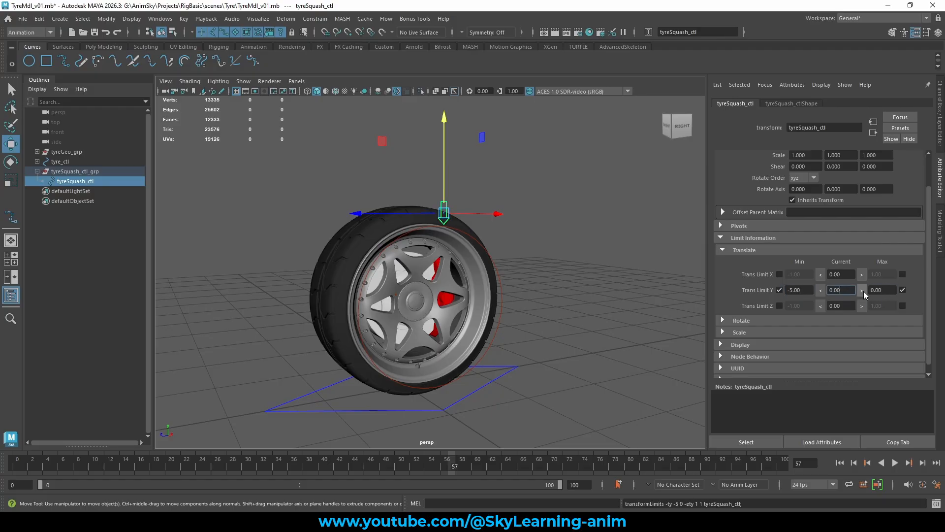
left_click(809, 289)
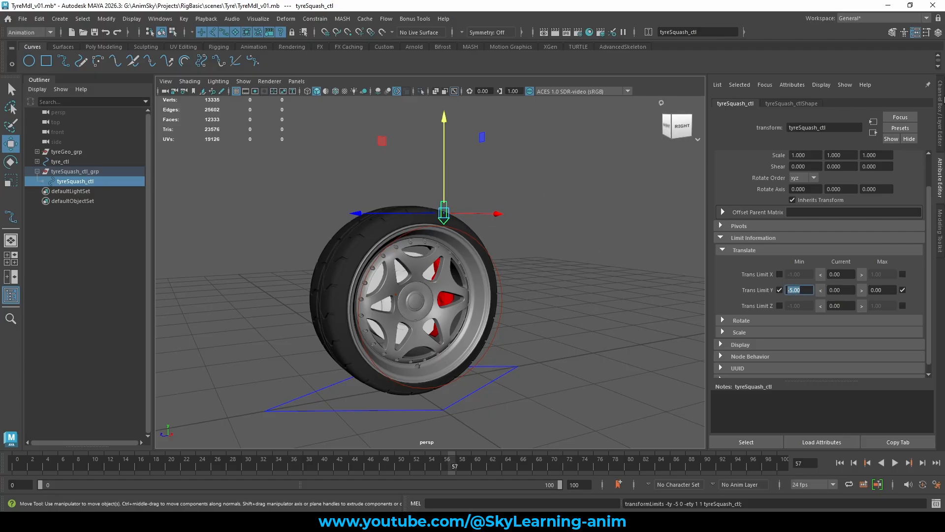
Test the revised limits by moving tyreSquash_ctl along Y, and return it to its starting position.
left_click(941, 102)
left_click(681, 179)
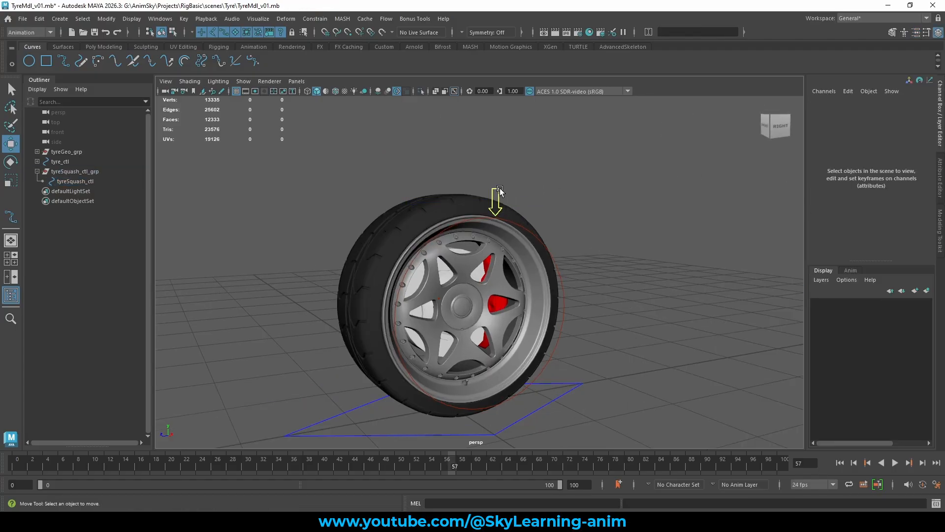
left_click(499, 191)
left_click(495, 155)
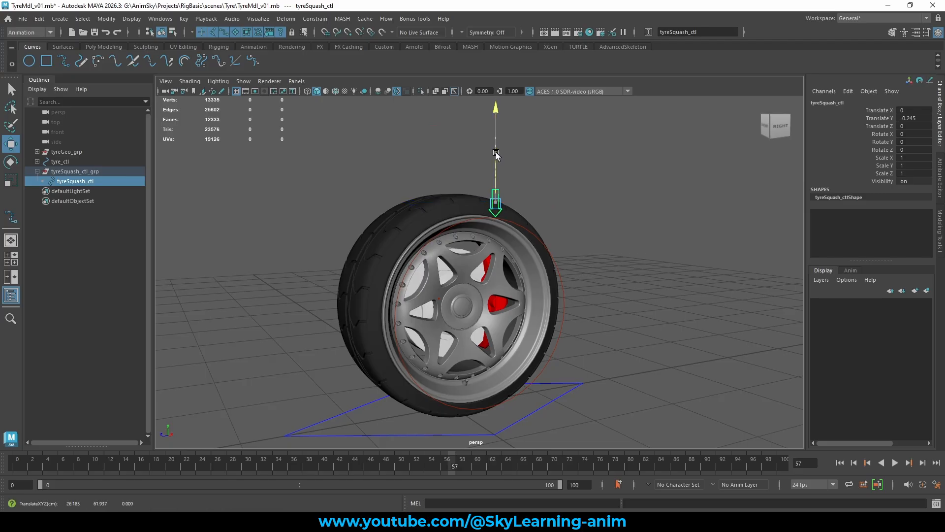
left_click_drag(496, 154, 501, 105)
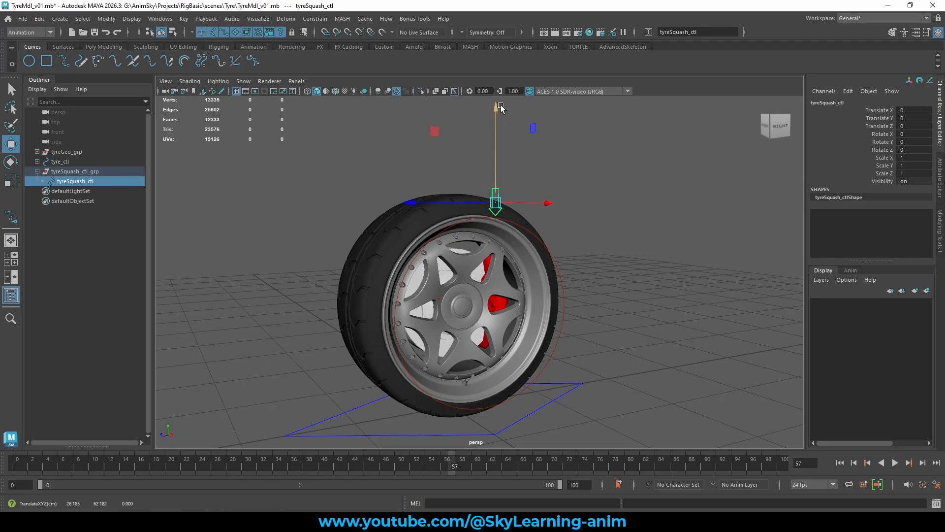
Lock and hide every channel of tyreSquash_ctl except Translate Y, including Visibility.
left_click(886, 110)
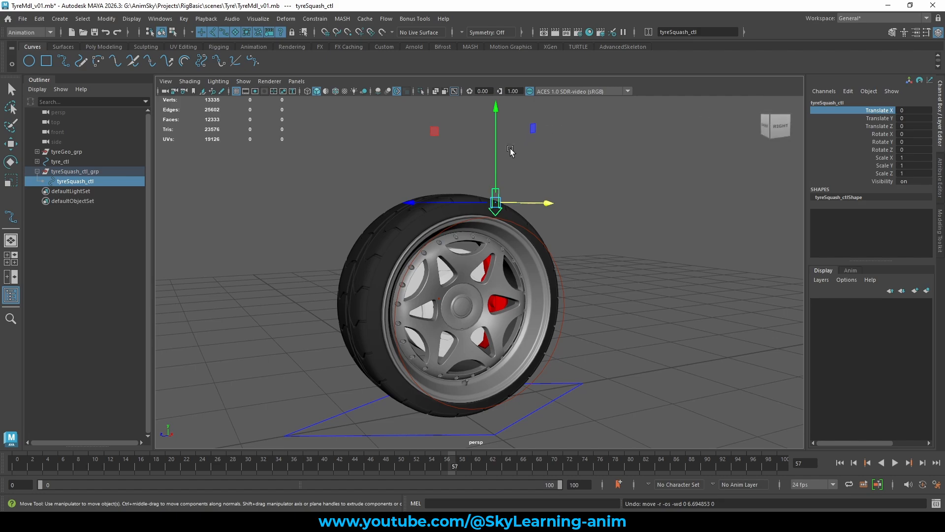
left_click_drag(496, 164, 495, 79)
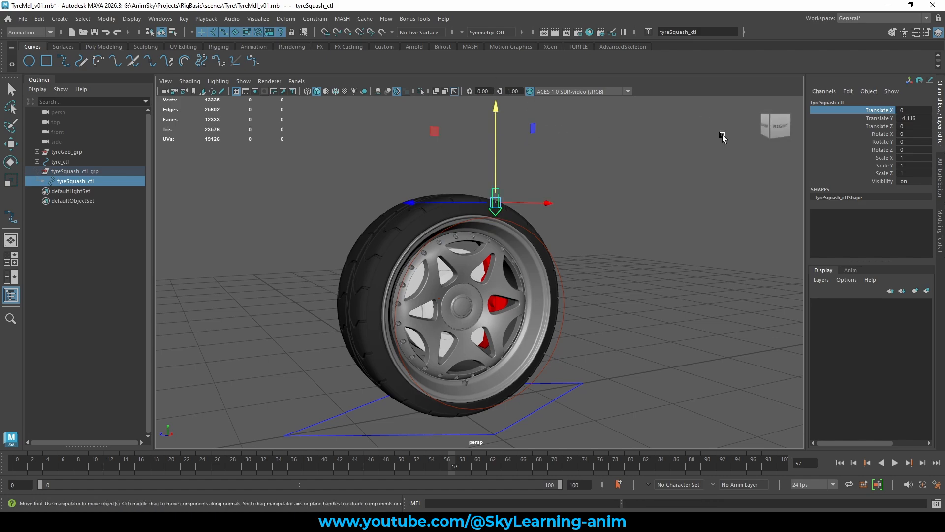
left_click_drag(883, 126, 888, 181, "ctrl")
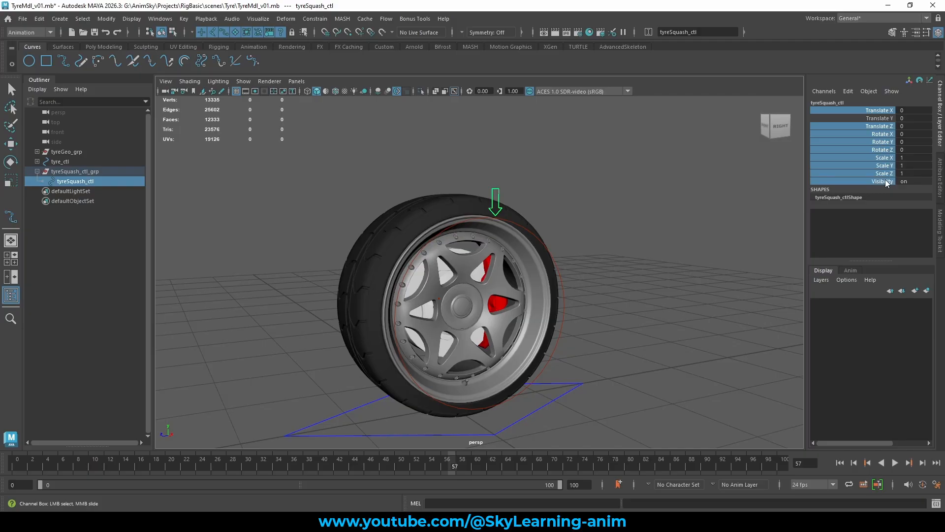
right_click(885, 151)
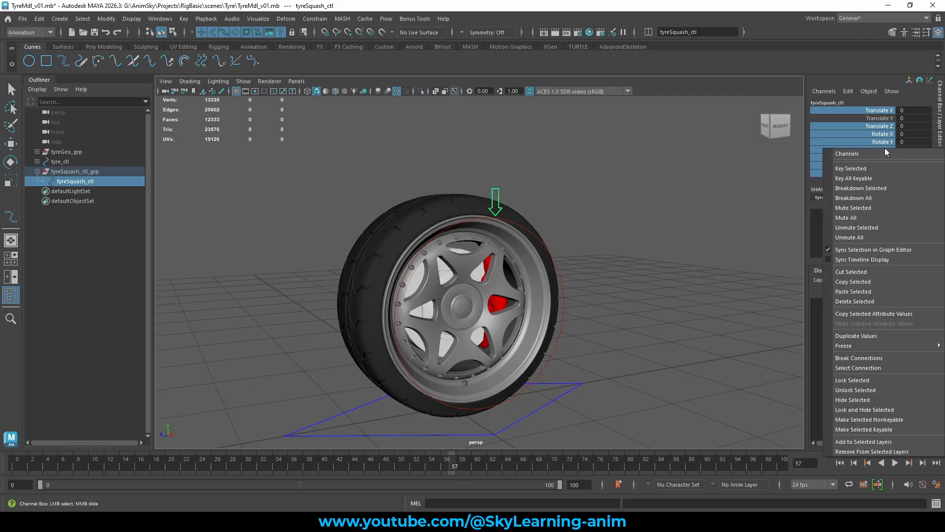
left_click(875, 412)
left_click(883, 118)
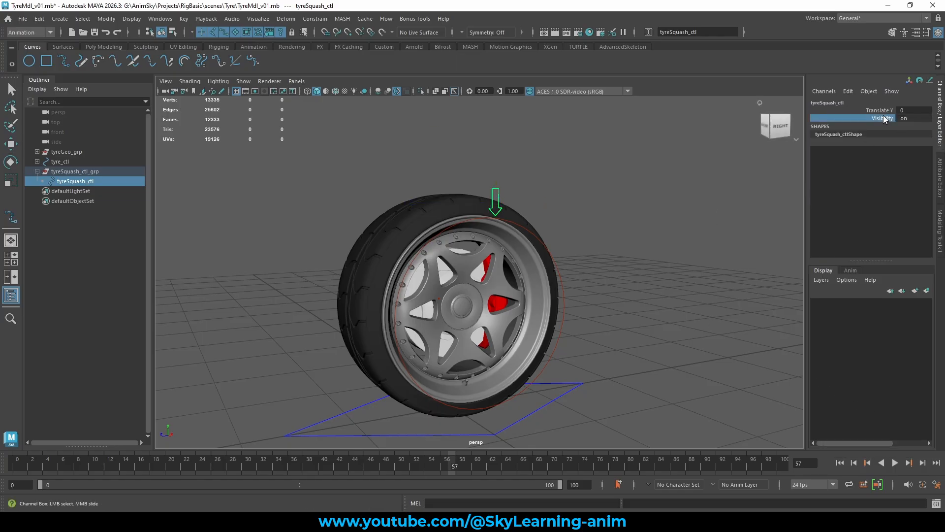
right_click(882, 117)
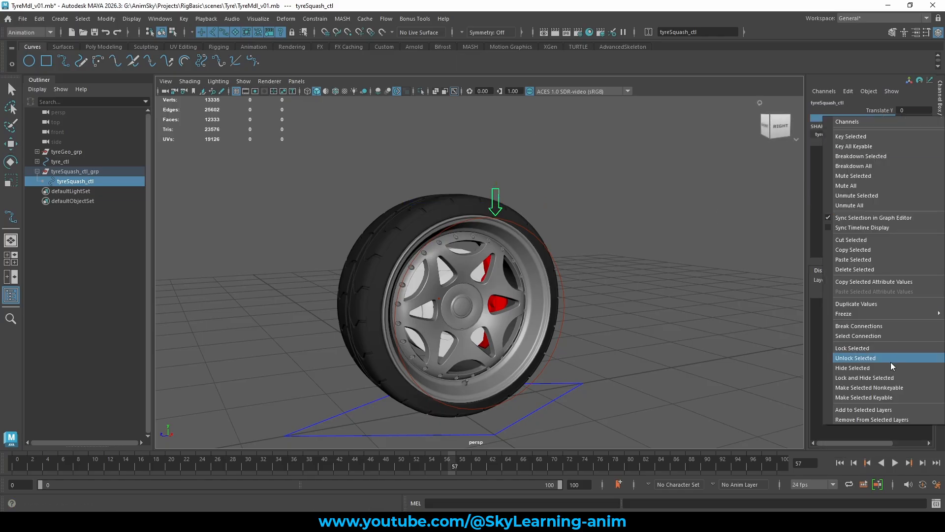
left_click(879, 379)
Test the squash control's remaining channel by moving tyreSquash_ctl along Y within its limits.
key("w")
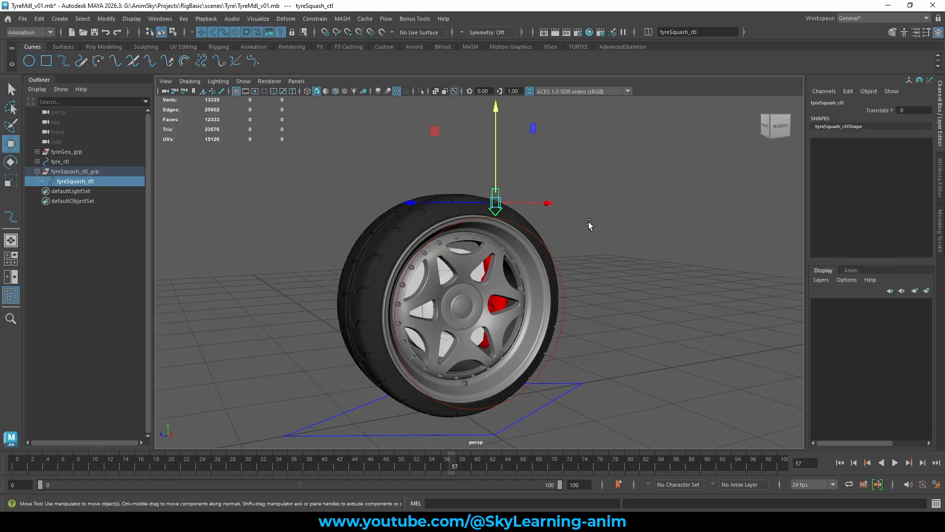
left_click(581, 187)
left_click(495, 187)
left_click_drag(494, 157, 494, 137)
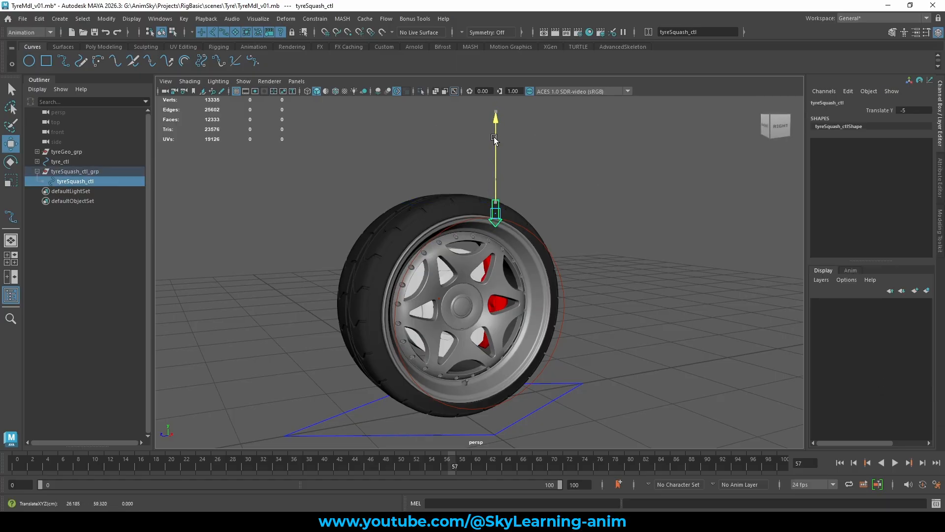
left_click(560, 165)
Save the scene as a new file named TyreRig_v01.mb in the Tyre scenes folder.
key("q")
key("ctrl+shift+s")
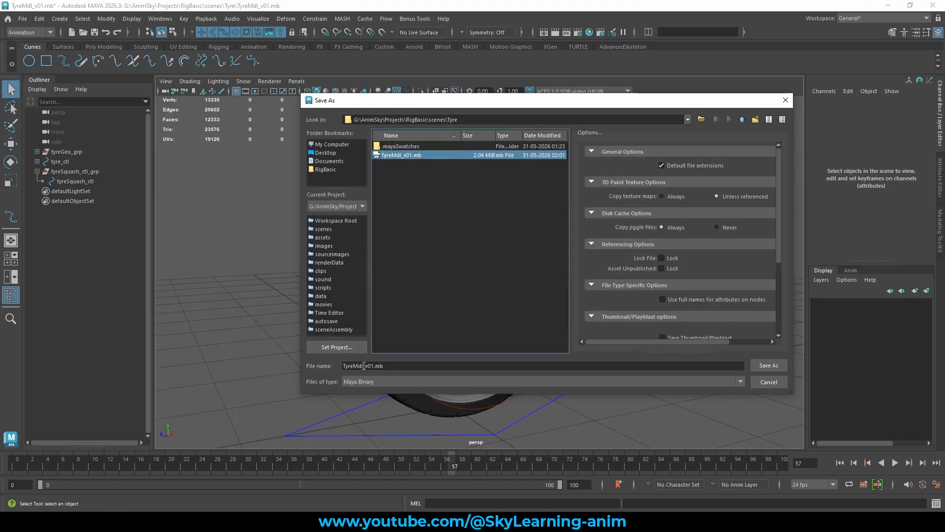
left_click_drag(364, 366, 354, 365)
type("Rig")
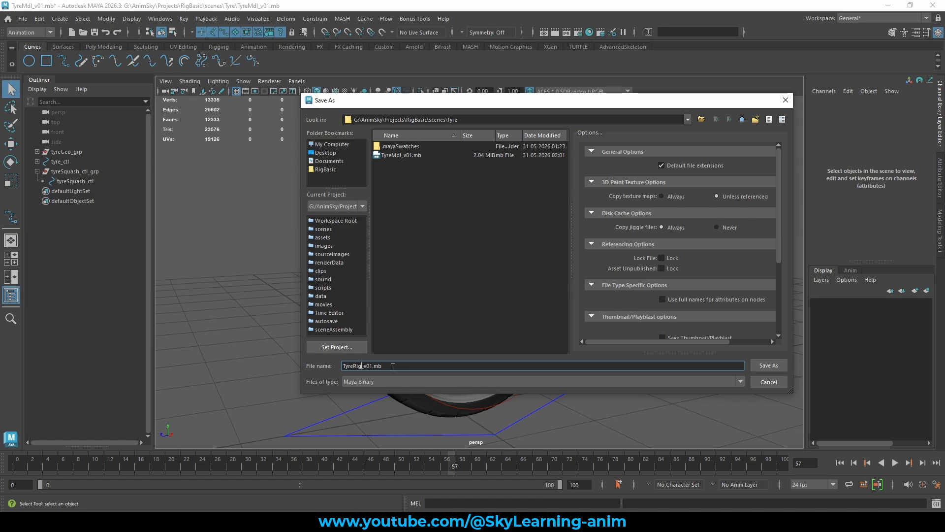
left_click(768, 365)
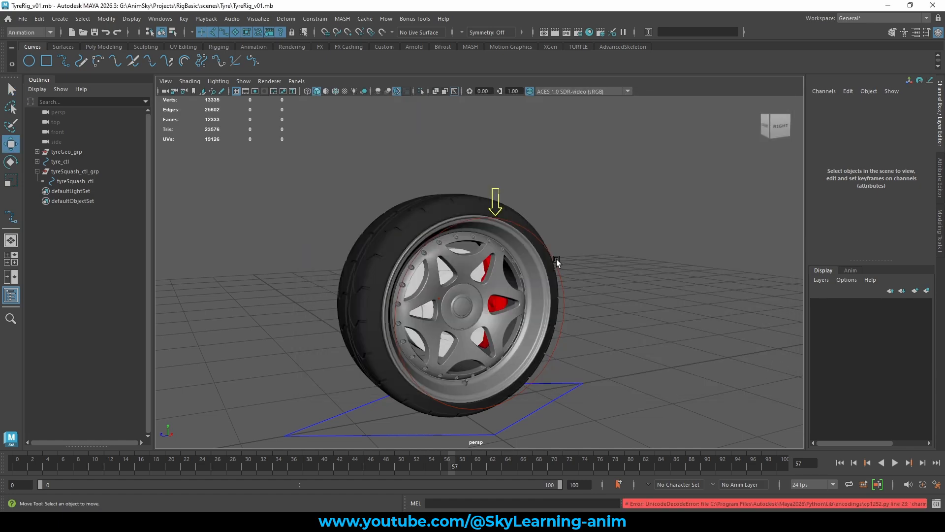
Check the Tyre scenes folder for the saved rig file without saving again.
key("w")
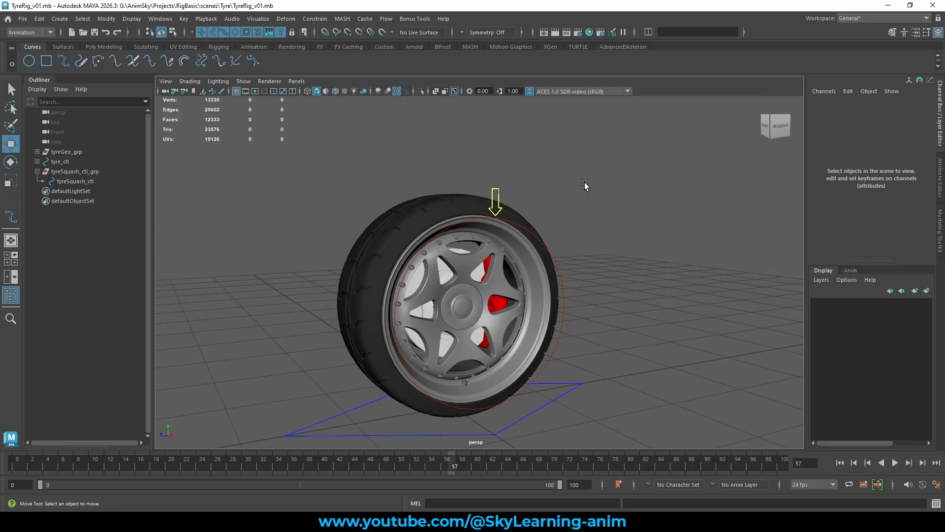
key("q")
key("ctrl+shift+s")
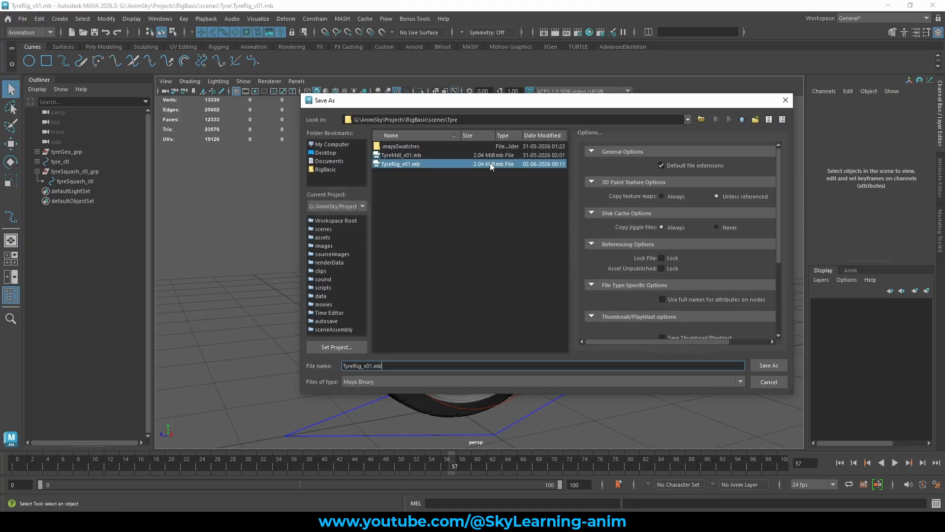
left_click(409, 163)
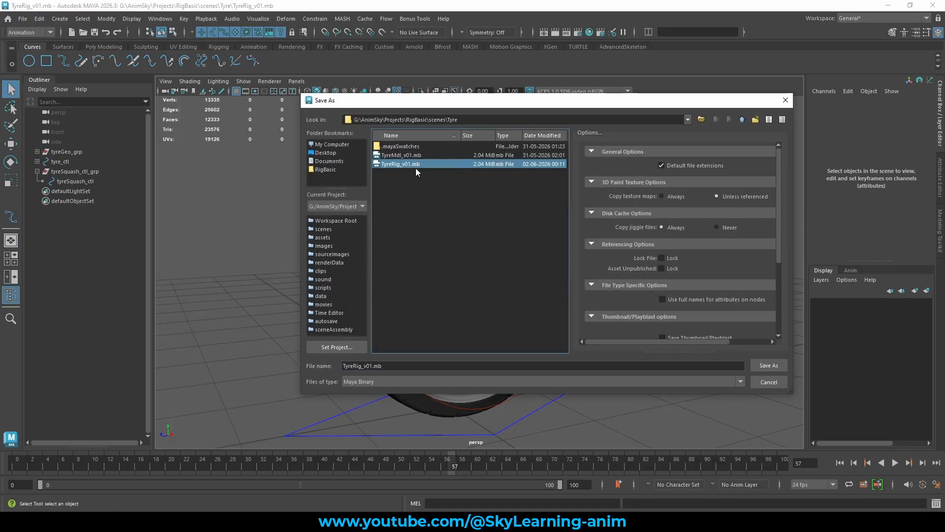
left_click(785, 101)
key("w")
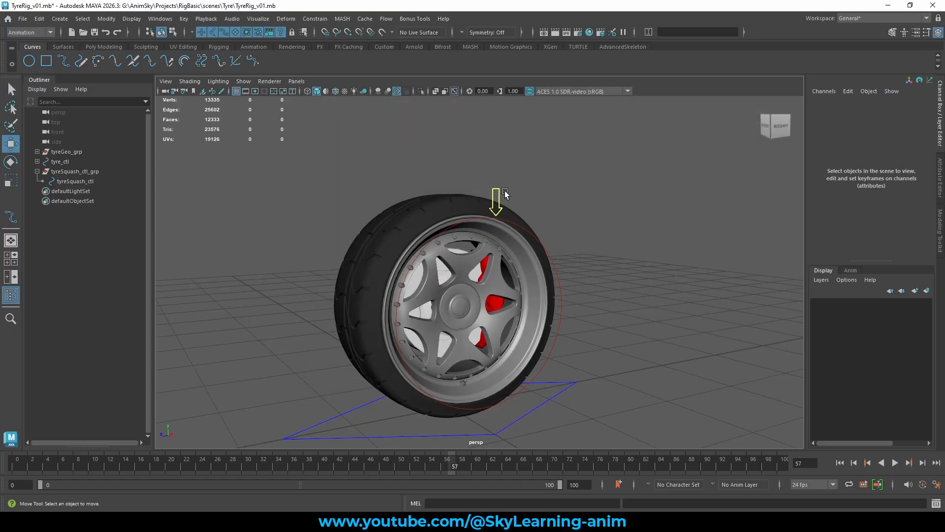
Delete the parent constraint under tyreGeo_grp.
middle_click_drag(513, 169, 518, 158, "alt")
left_click(418, 197)
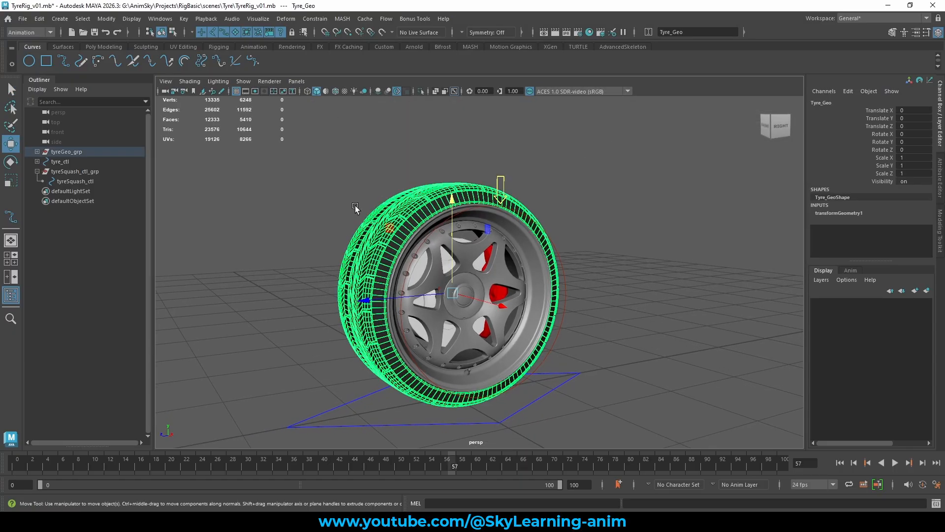
left_click(37, 152)
left_click(84, 181)
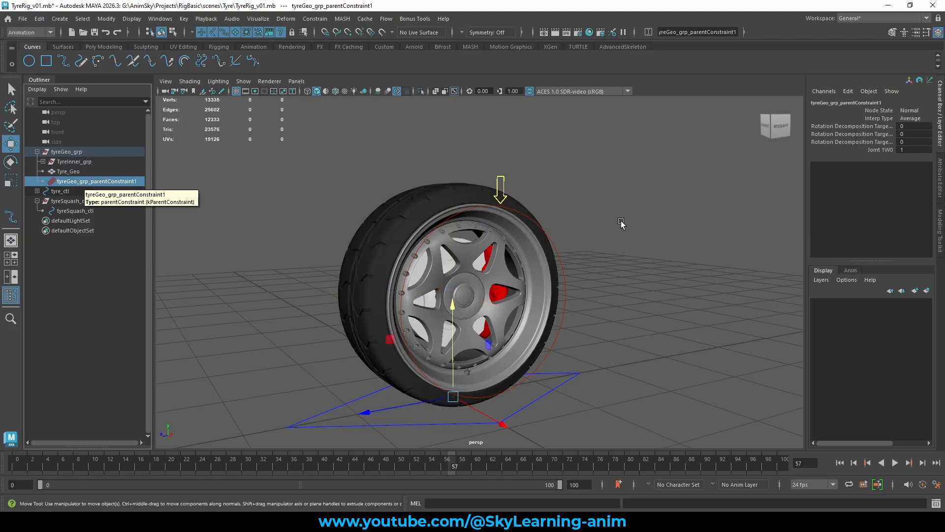
left_click(77, 172)
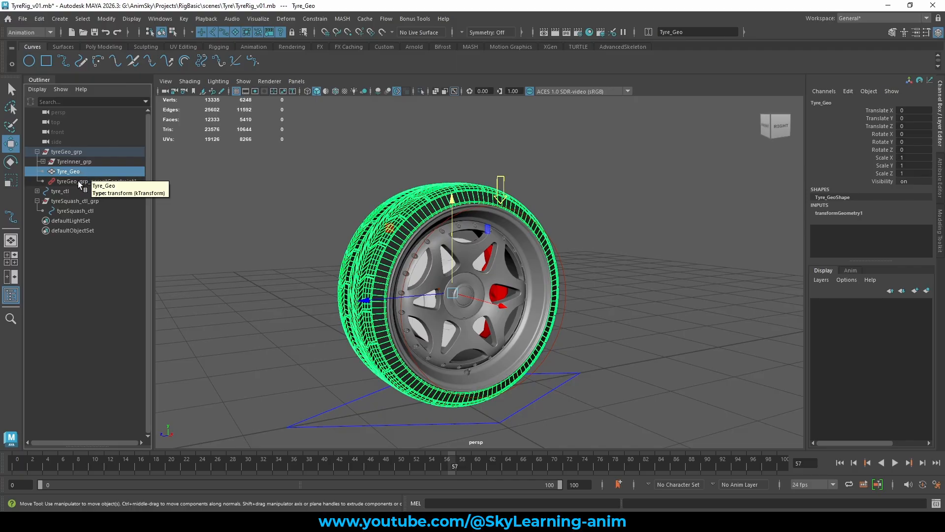
left_click(77, 181)
key("Delete")
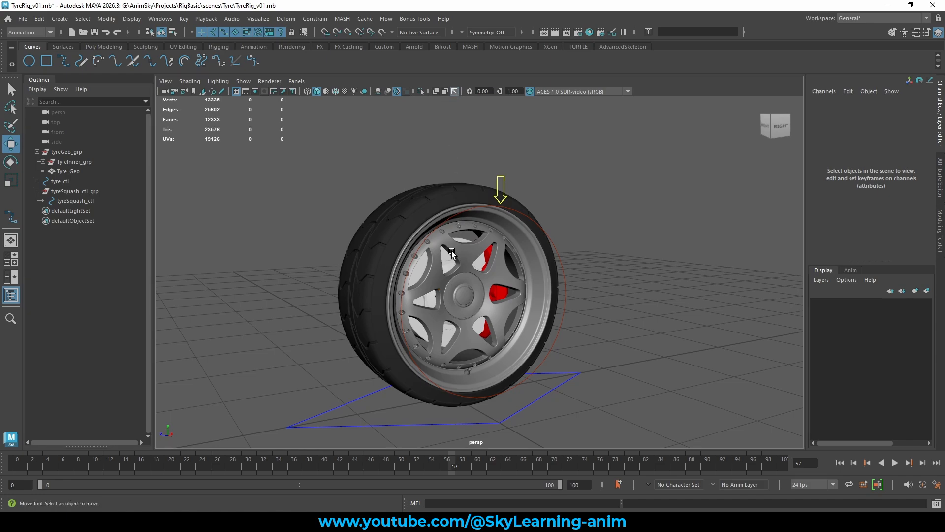
Parent-constrain TyreInner_grp to tyreCenter_jnt with Maintain offset enabled and all translate and rotate axes constrained.
left_click(438, 289)
key("f")
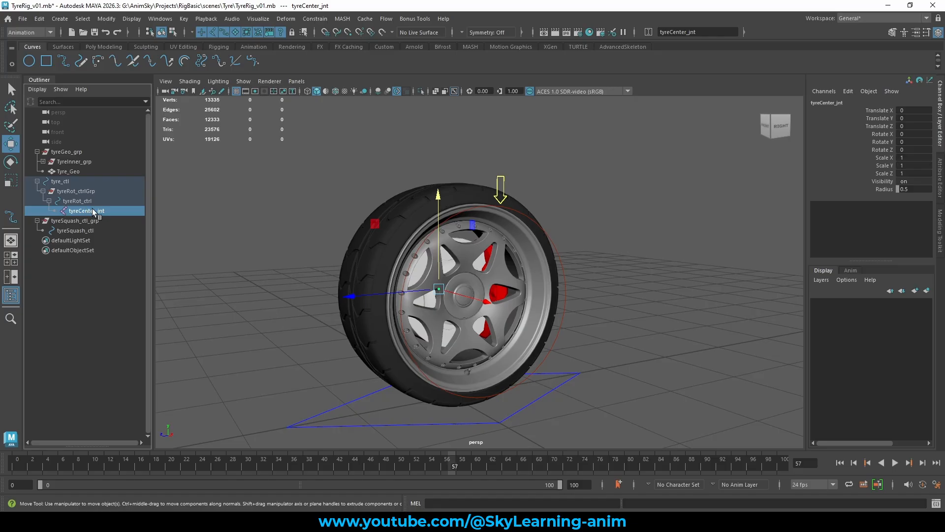
left_click(75, 161, "ctrl")
left_click_drag(536, 208, 560, 246, "alt")
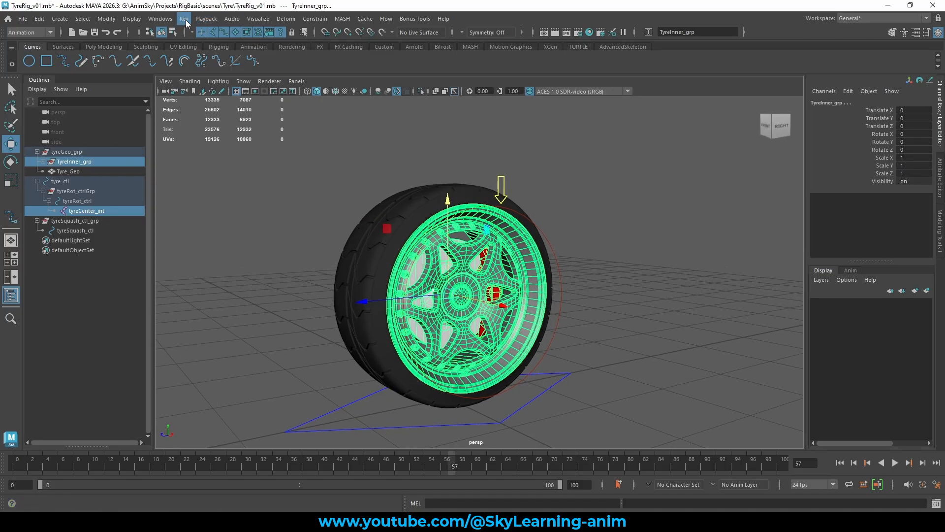
left_click(315, 18)
left_click(410, 46)
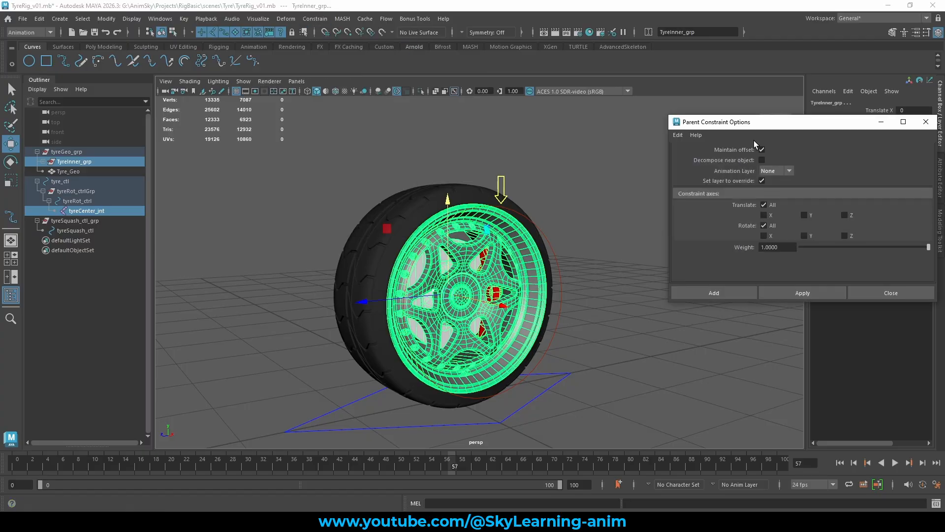
left_click(706, 291)
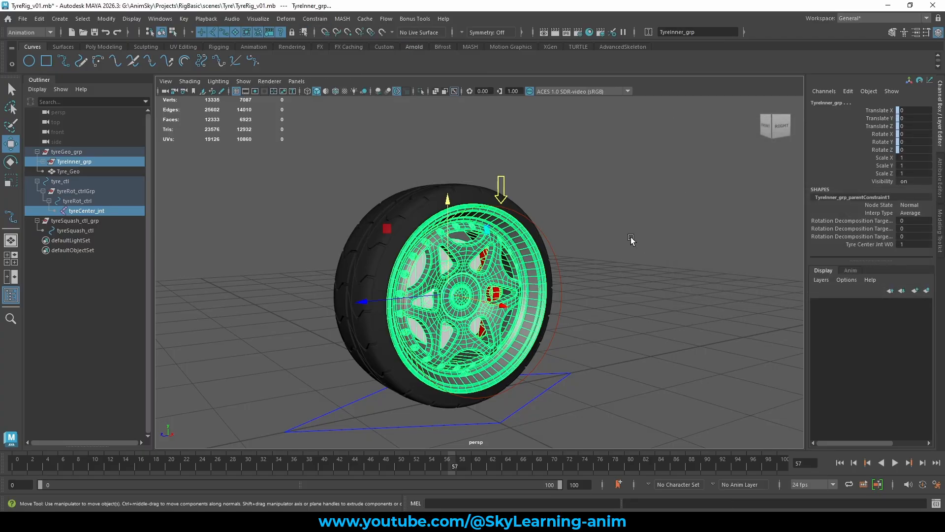
left_click(591, 236)
Create a lattice deformer around Tyre_Geo using the reset default options, with divisions of 2, 5 and 2.
left_click(93, 172)
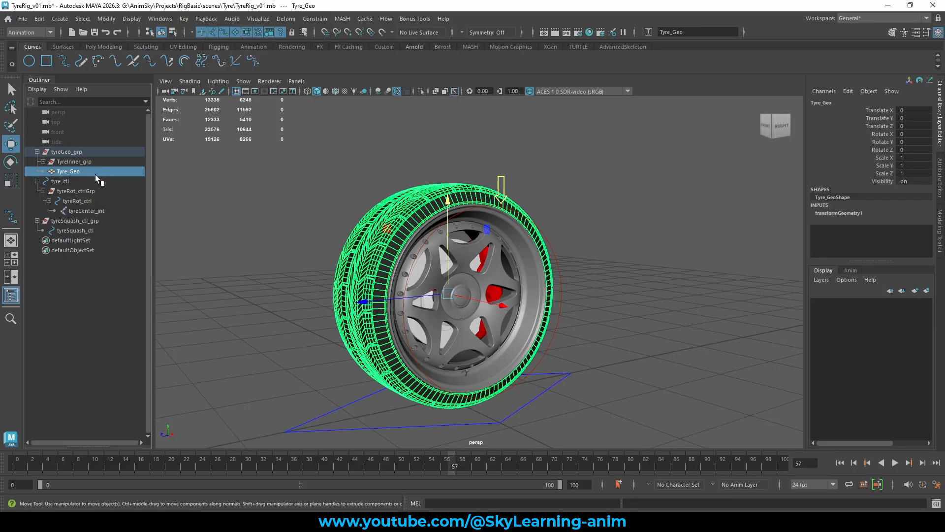
left_click(331, 197)
left_click(446, 205)
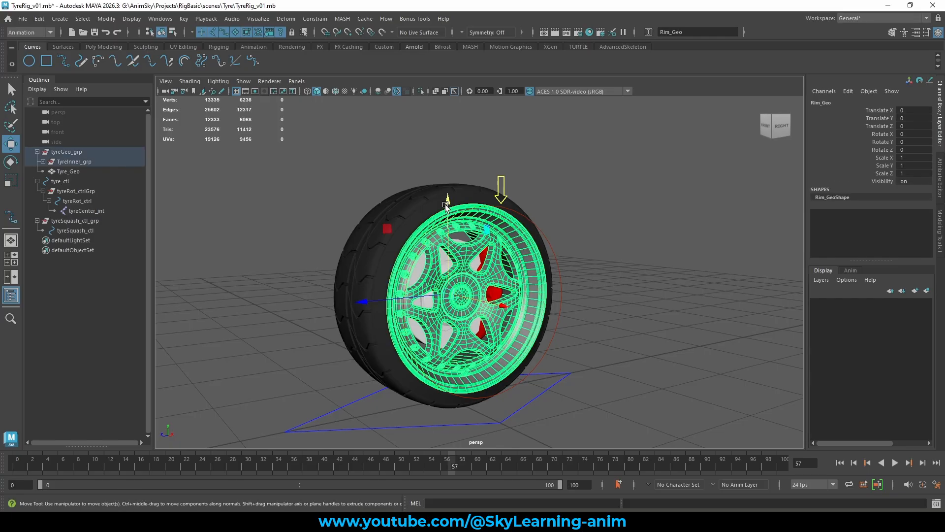
left_click(423, 194)
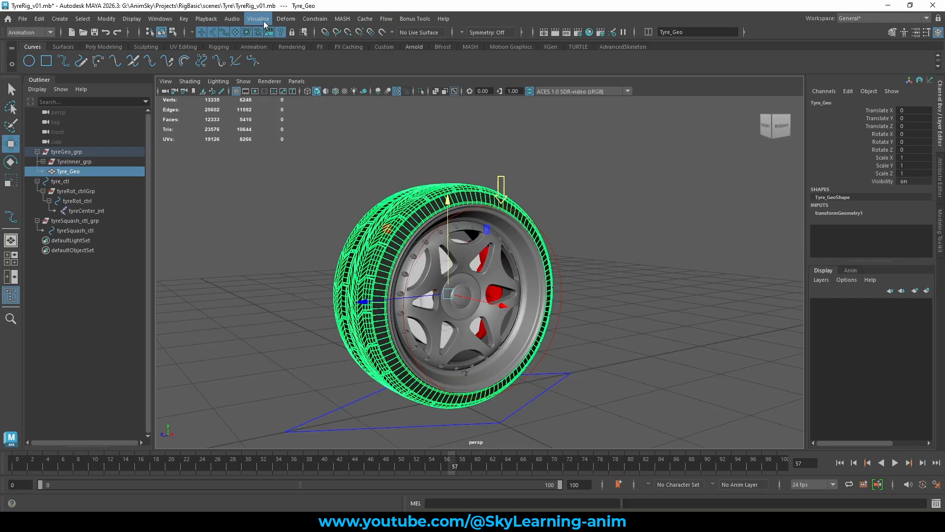
left_click(285, 19)
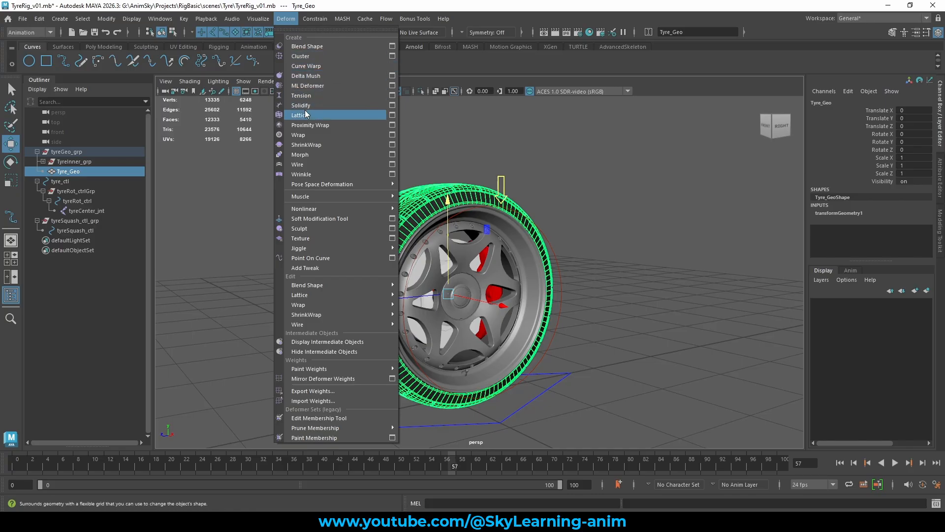
left_click(392, 114)
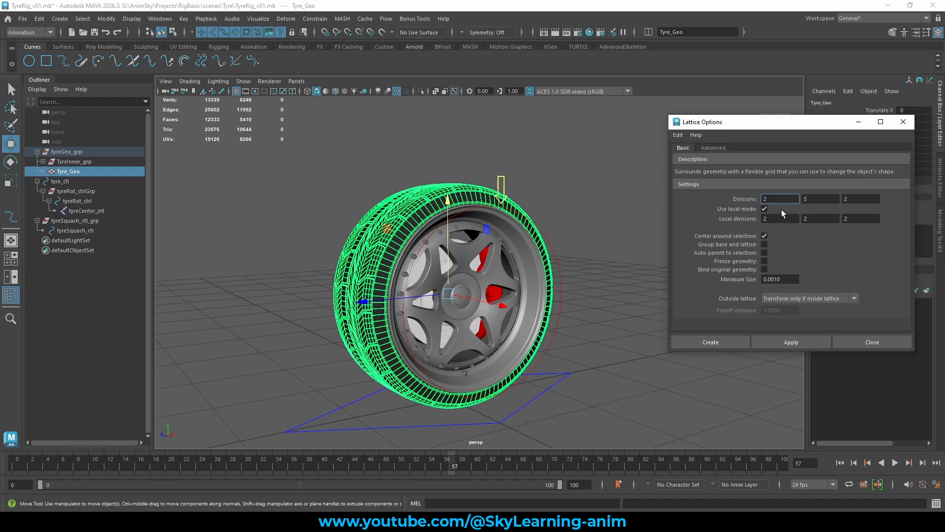
left_click(678, 135)
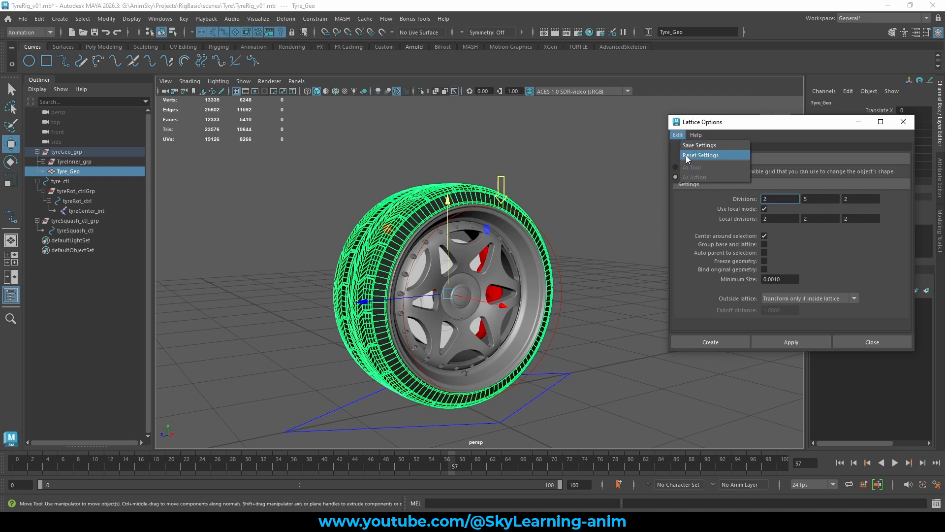
left_click(686, 155)
left_click(707, 341)
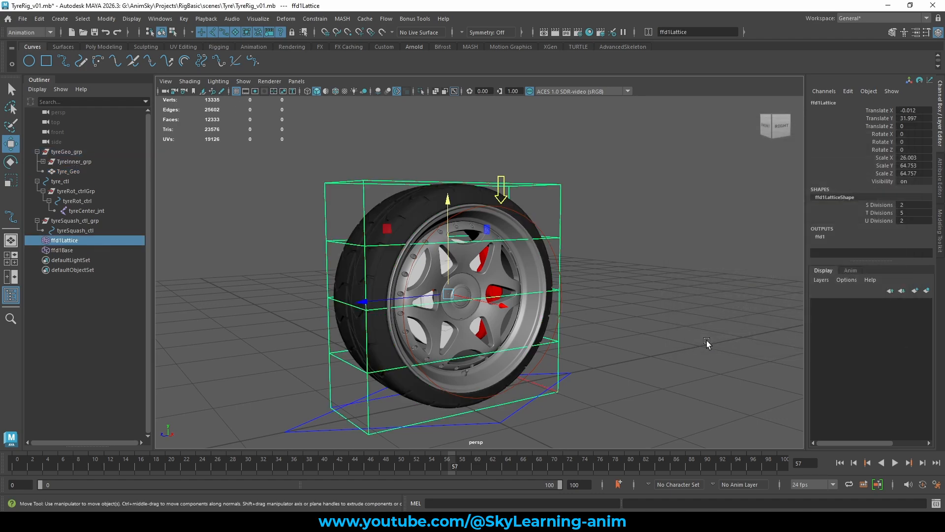
Set the T Divisions of the tyre lattice to 15.
scroll(611, 217, "down", 3)
left_click_drag(608, 218, 598, 219, "alt")
scroll(410, 200, "up", 5)
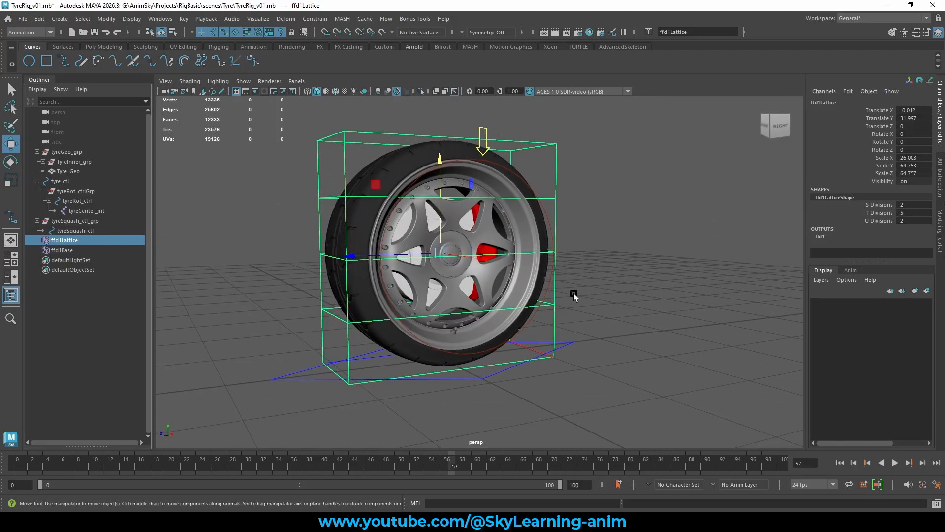
scroll(573, 295, "up", 5)
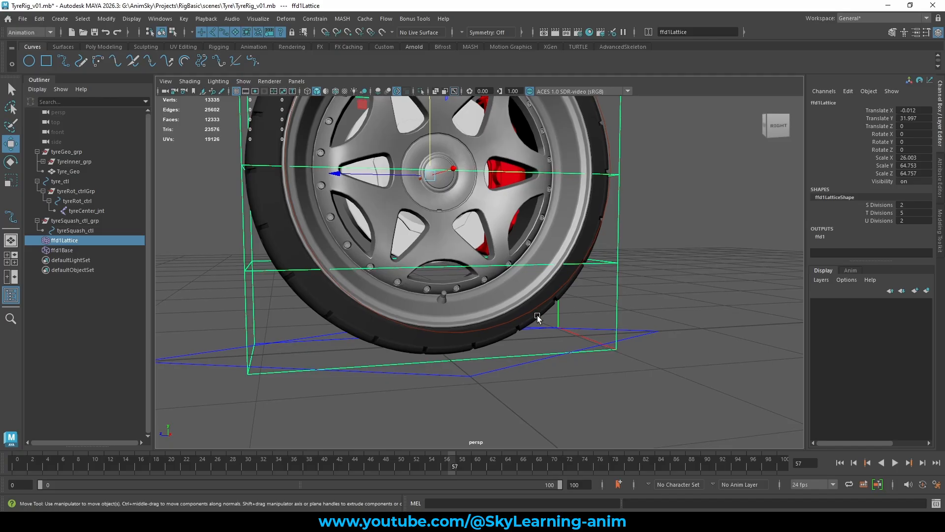
scroll(551, 340, "down", 4)
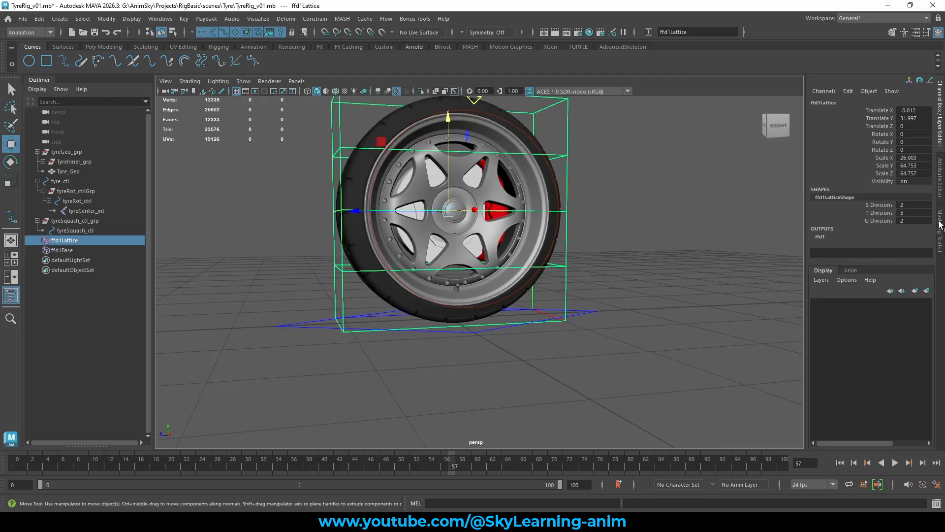
left_click(888, 215)
middle_click_drag(674, 284, 707, 284)
left_click_drag(547, 298, 528, 301, "alt")
scroll(717, 337, "up", 6)
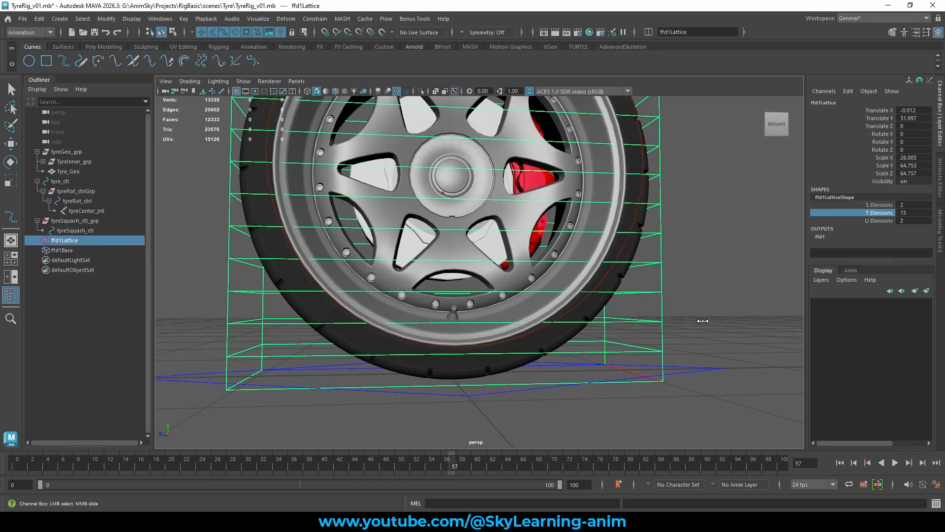
left_click_drag(493, 355, 564, 346, "alt")
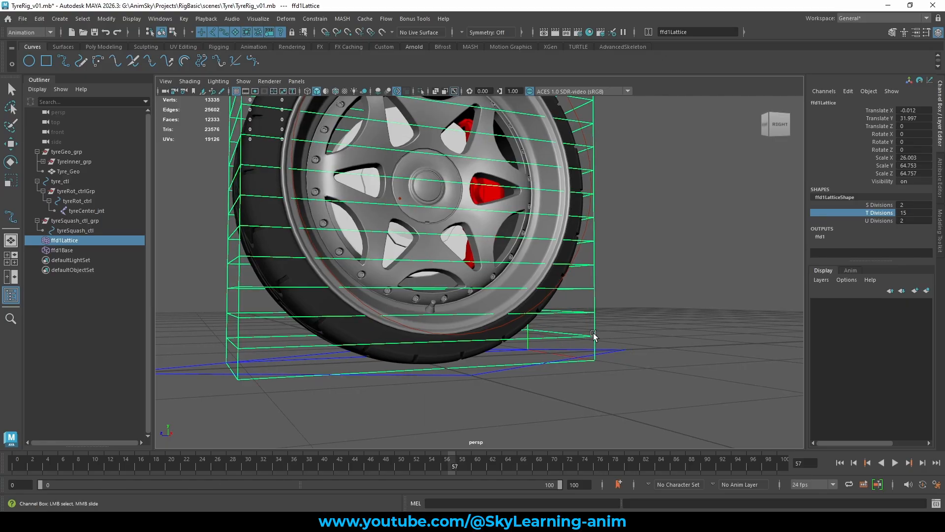
Rename the tyre's lattice ffd1Lattice as tyre_ffd1Lattice.
scroll(522, 334, "down", 4)
middle_click_drag(588, 342, 604, 378, "alt")
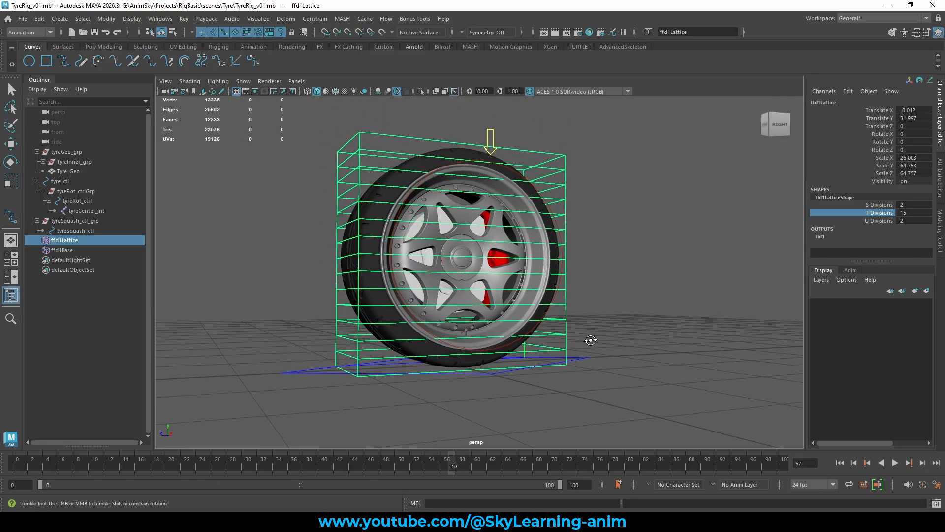
left_click_drag(591, 340, 591, 347, "alt")
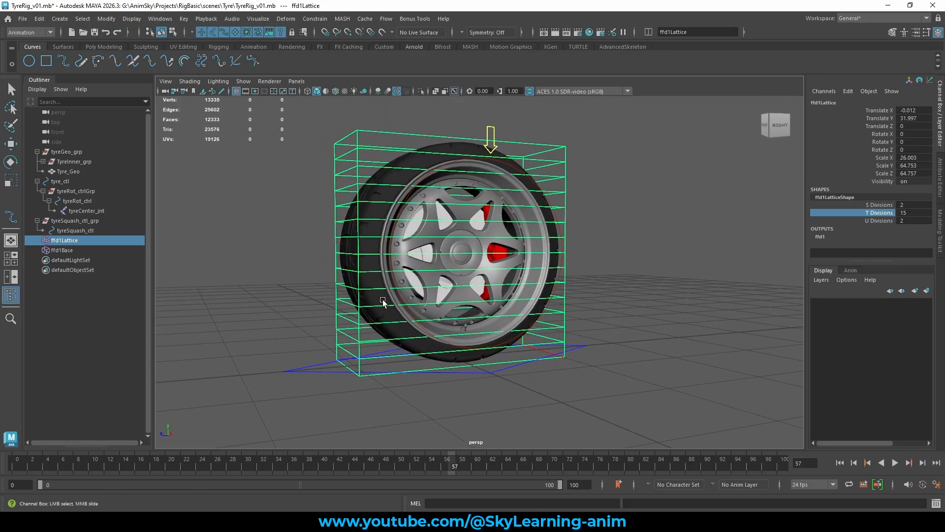
left_click(75, 249)
key("w")
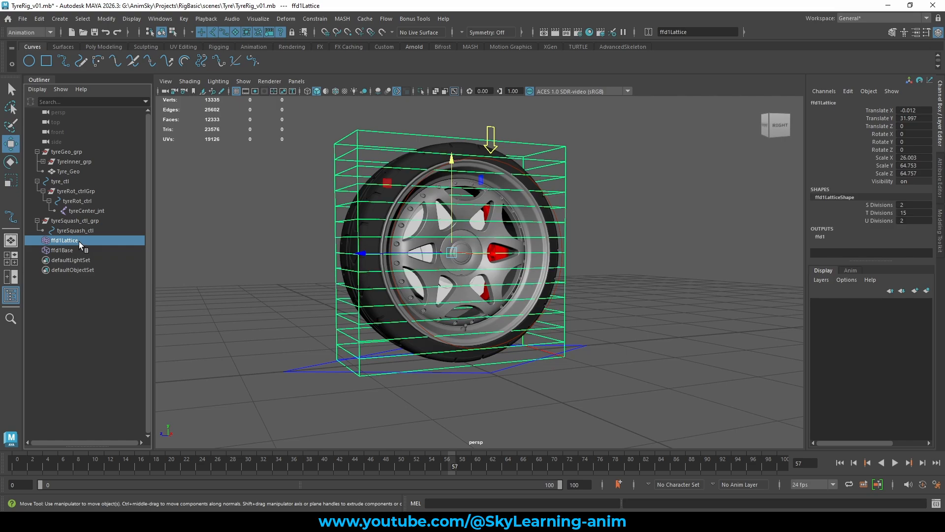
double_click(79, 241)
left_click(256, 237)
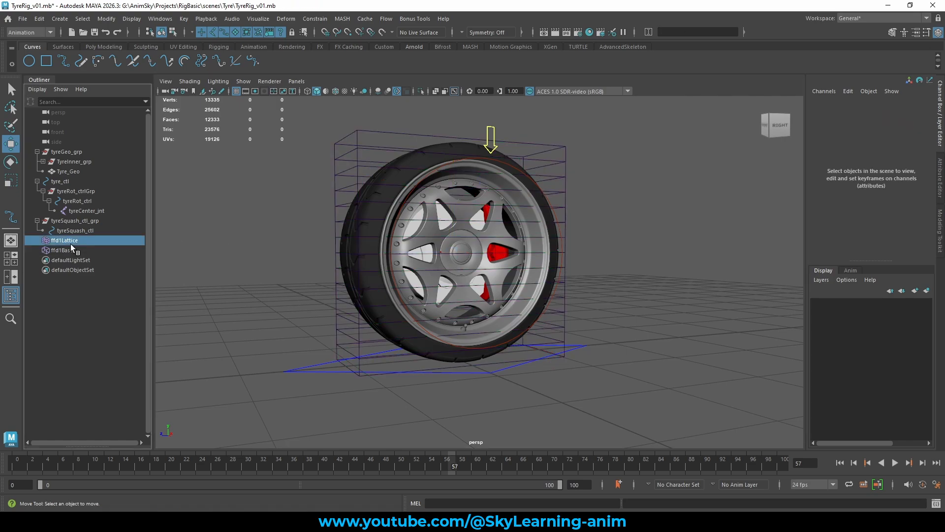
double_click(70, 242)
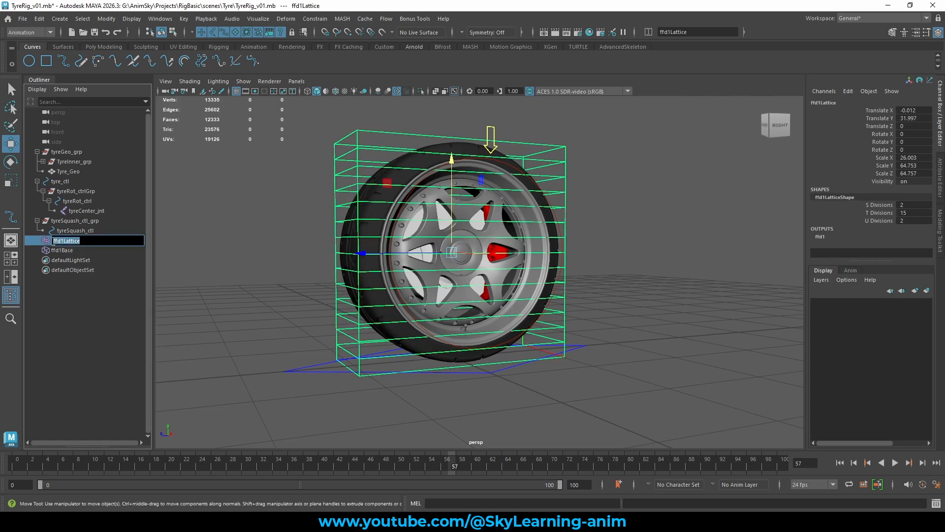
left_click(61, 240)
type("t")
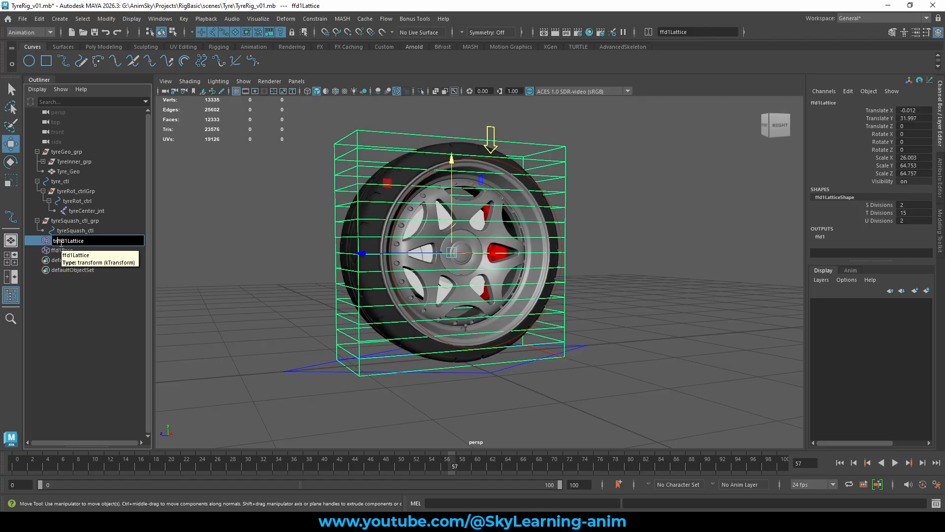
type("yre_")
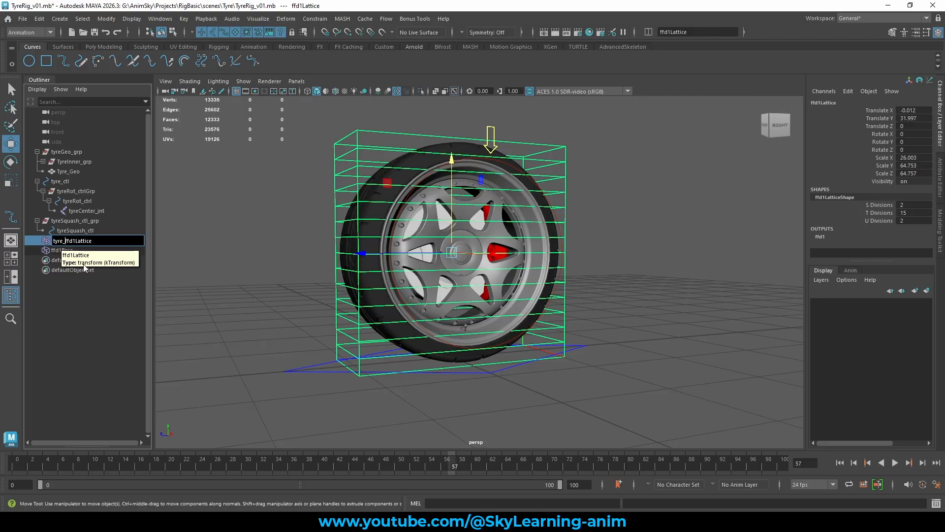
Rename the lattice base ffd1Base as trye_ffd1Base.
double_click(72, 249)
left_click(55, 251)
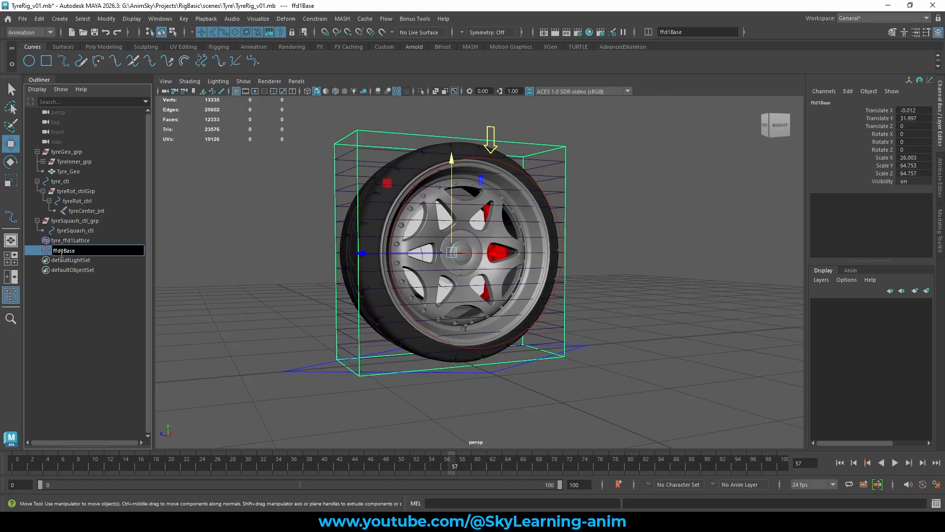
type("tyre_")
key("Return")
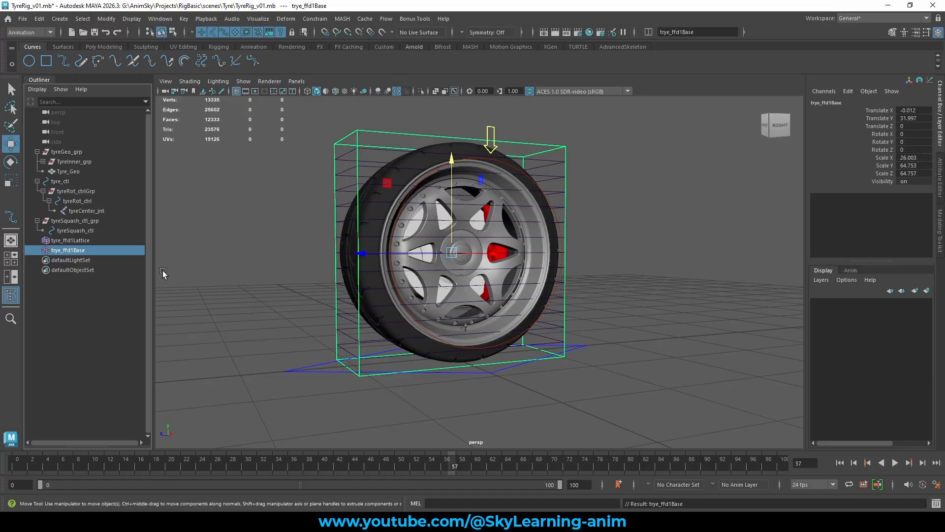
Hide the lattice base trye_ffd1Base, keeping the tyre lattice visible and selectable.
left_click(696, 281)
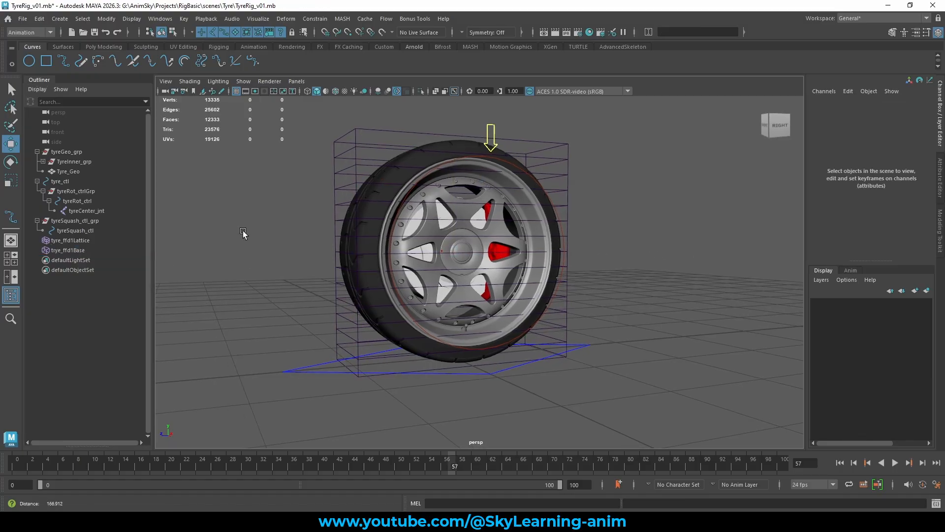
scroll(243, 232, "up", 1)
left_click(66, 247)
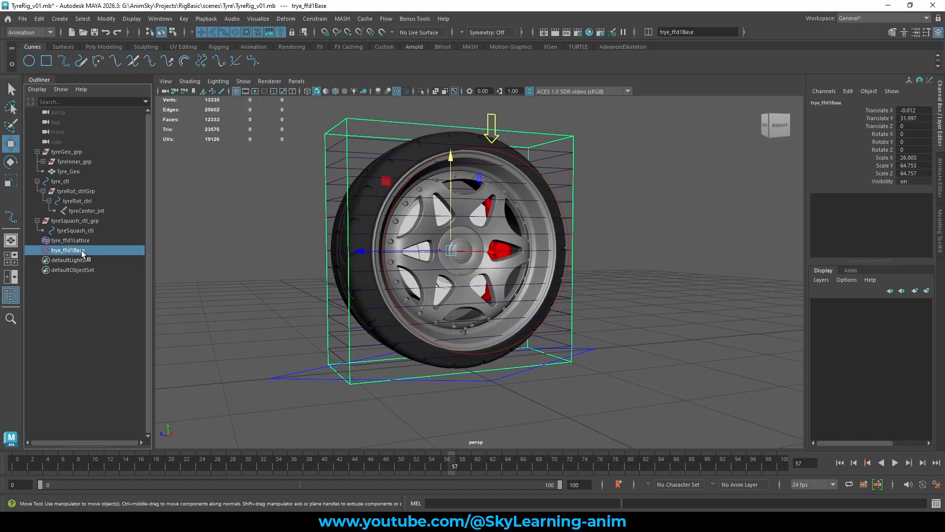
key("ctrl+h")
left_click(656, 244)
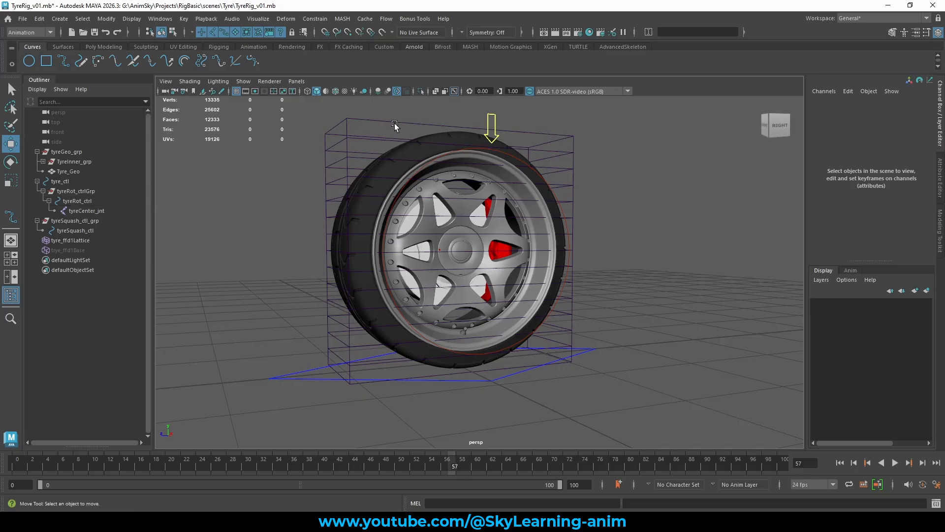
left_click(377, 148)
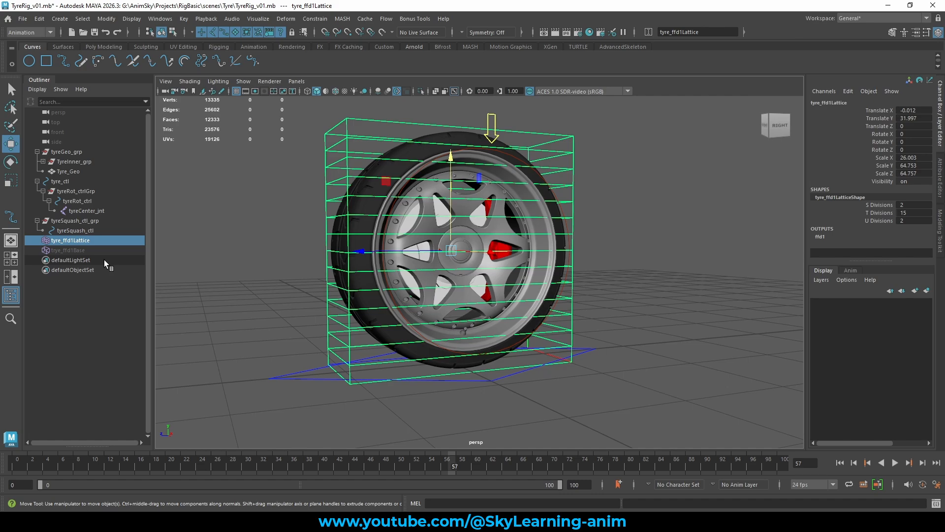
left_click(197, 185)
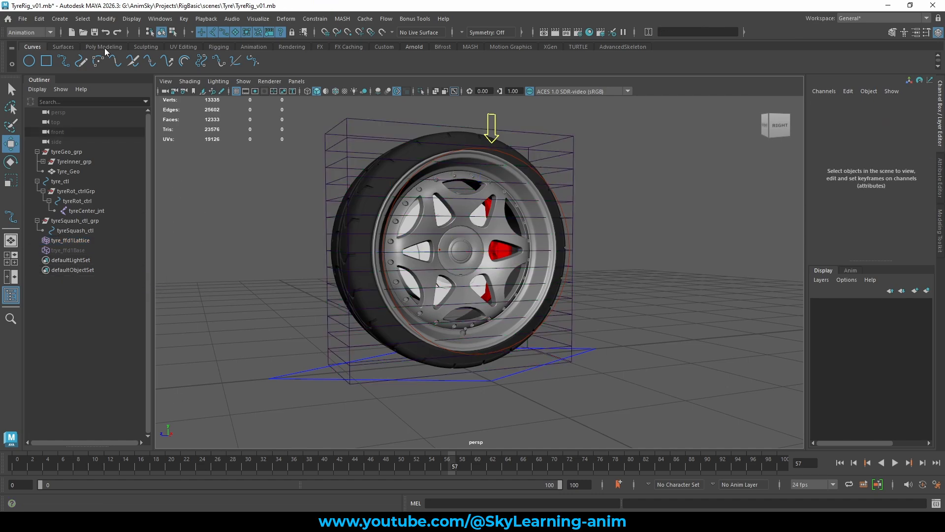
Switch to the Rigging menu set and create a single joint on the ground beside the tyre.
left_click(30, 33)
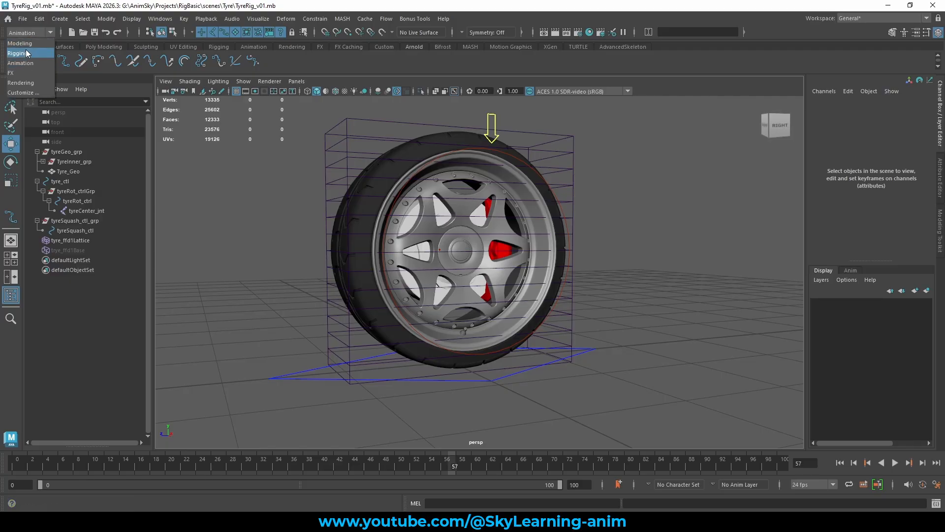
left_click(26, 49)
left_click(191, 18)
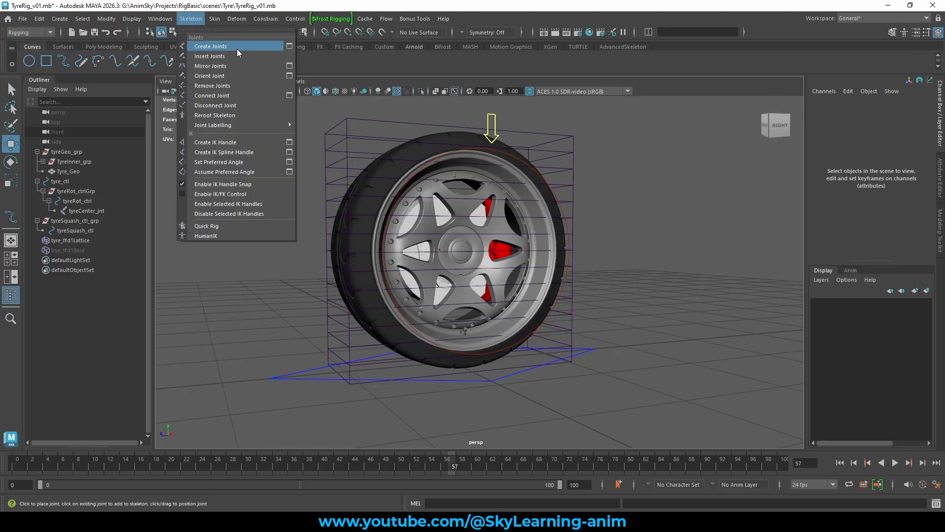
left_click(237, 49)
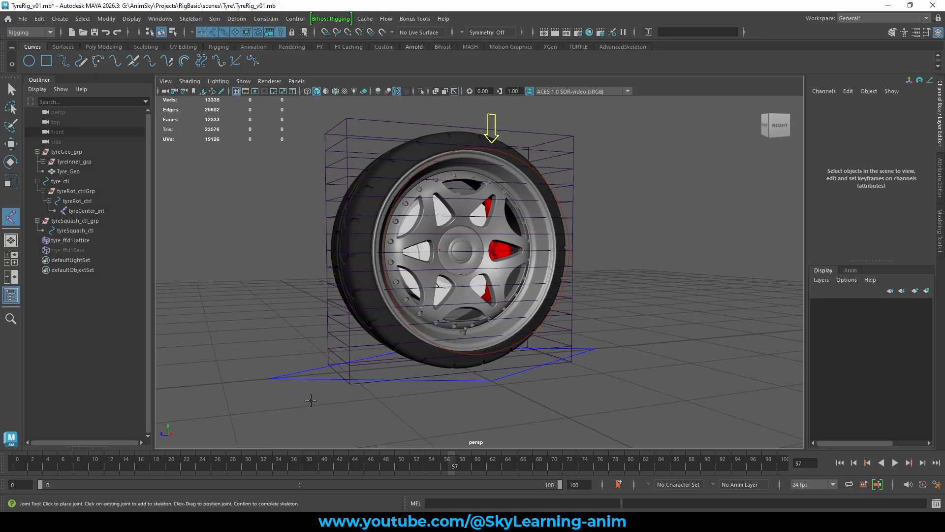
left_click_drag(276, 319, 271, 315, "alt")
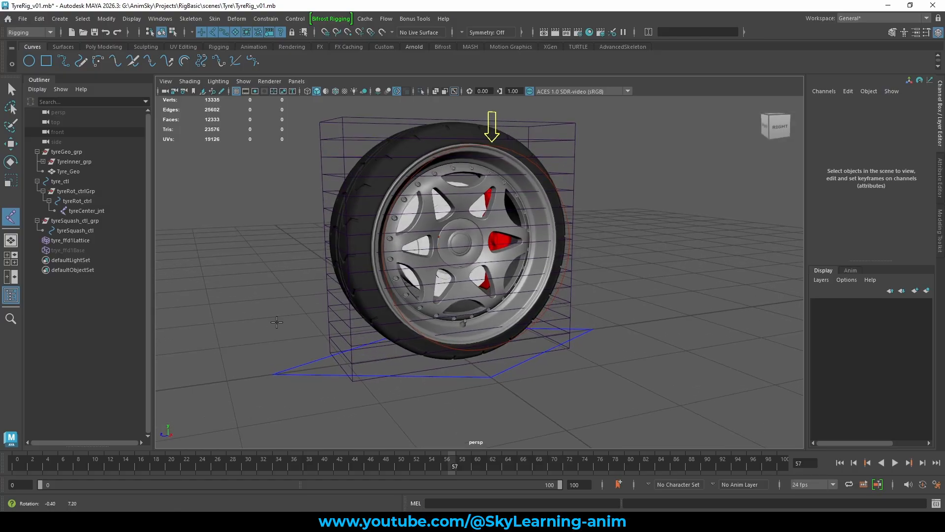
key("w")
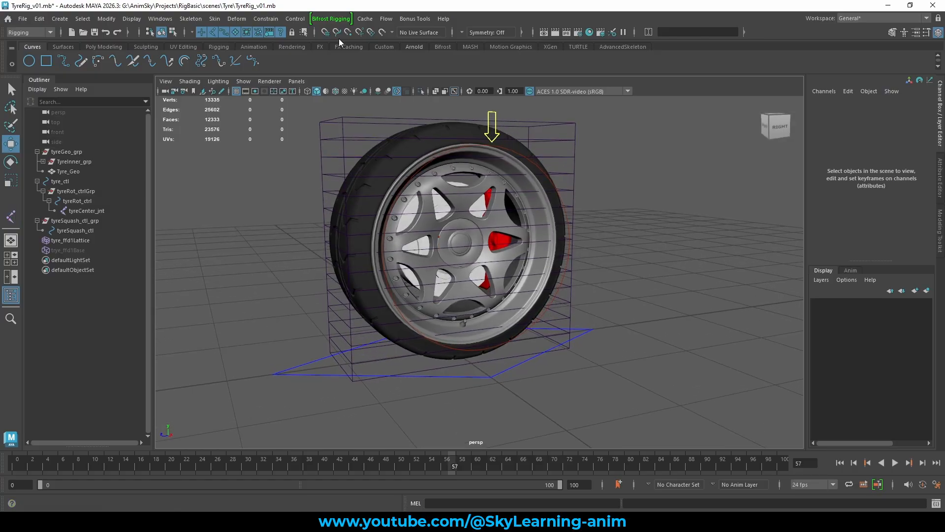
left_click(192, 19)
left_click(211, 46)
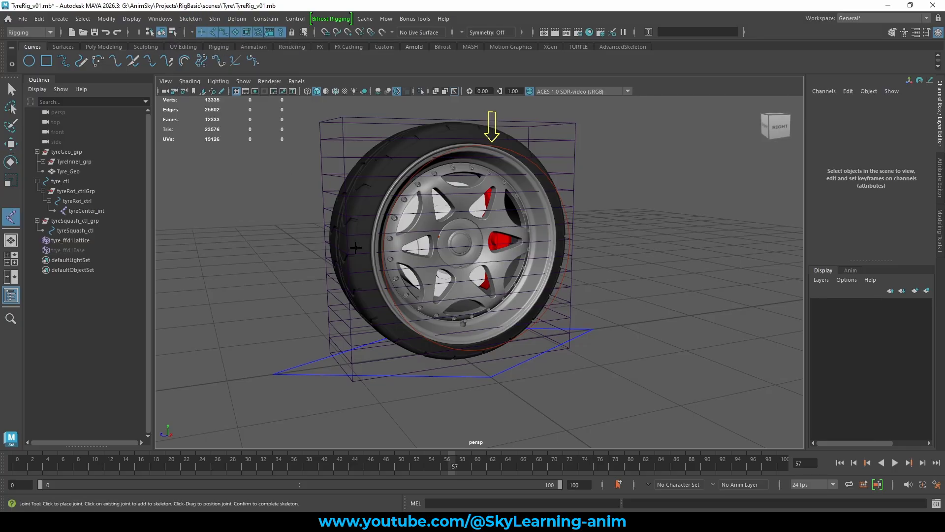
left_click(608, 347)
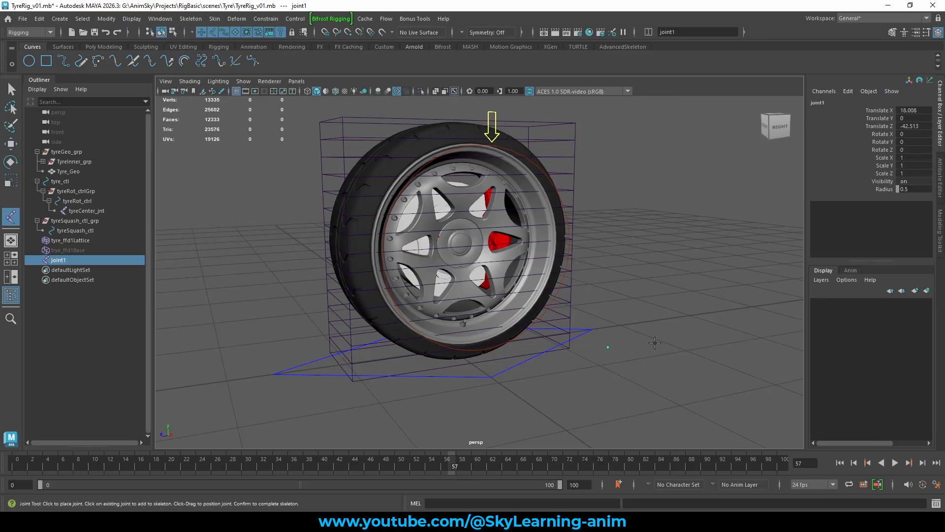
key("w")
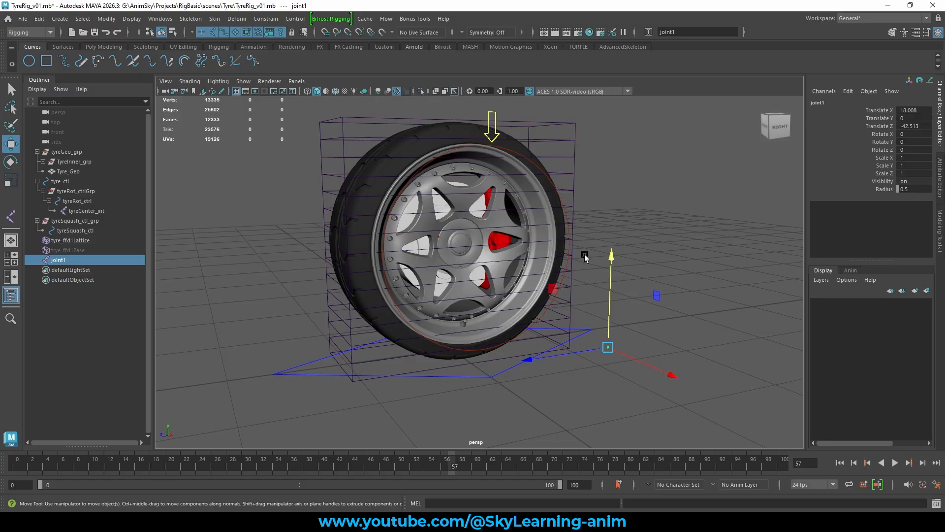
Set the new joint's Translate X, Y and Z to 0.
left_click_drag(594, 394, 435, 361, "alt")
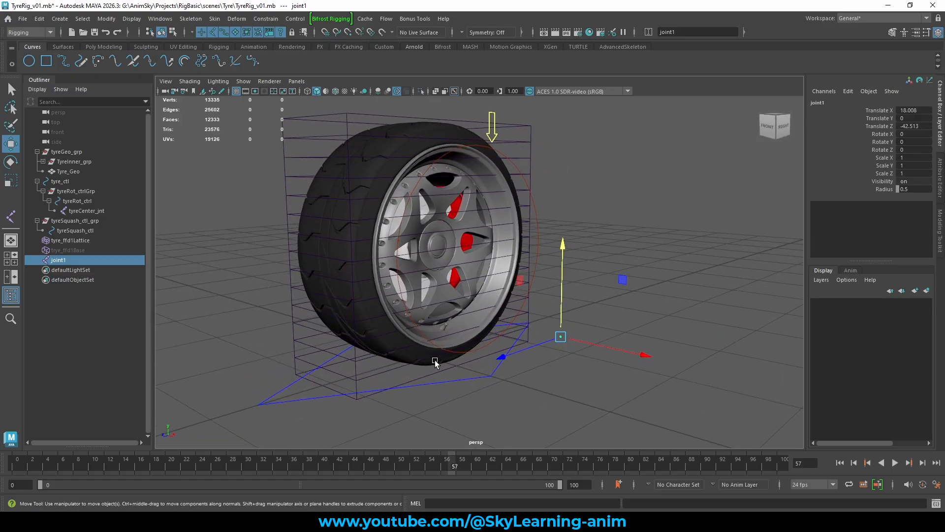
left_click_drag(913, 110, 912, 126)
type("0")
key("Return")
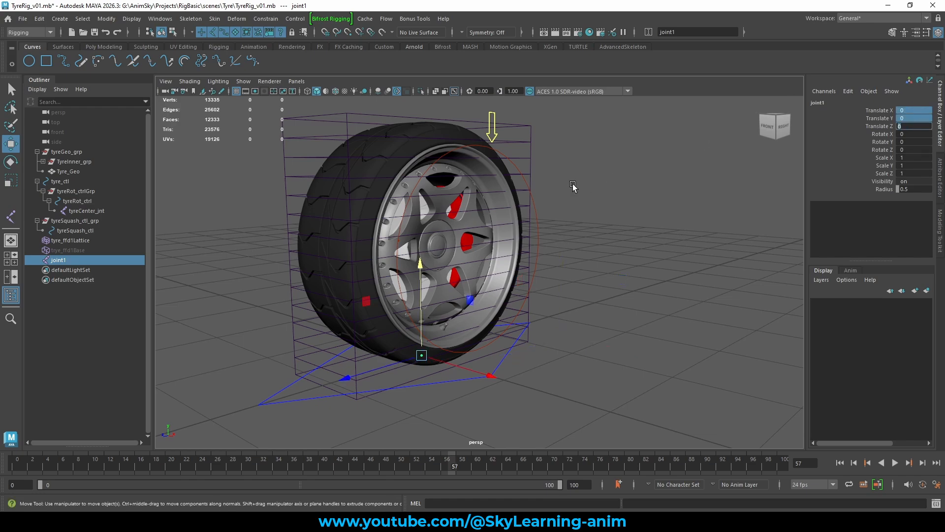
In the side view, raise joint1 to the lattice's top edge at a Translate Y of about 64.272.
left_click_drag(572, 184, 670, 342, "alt")
key("space")
key("space")
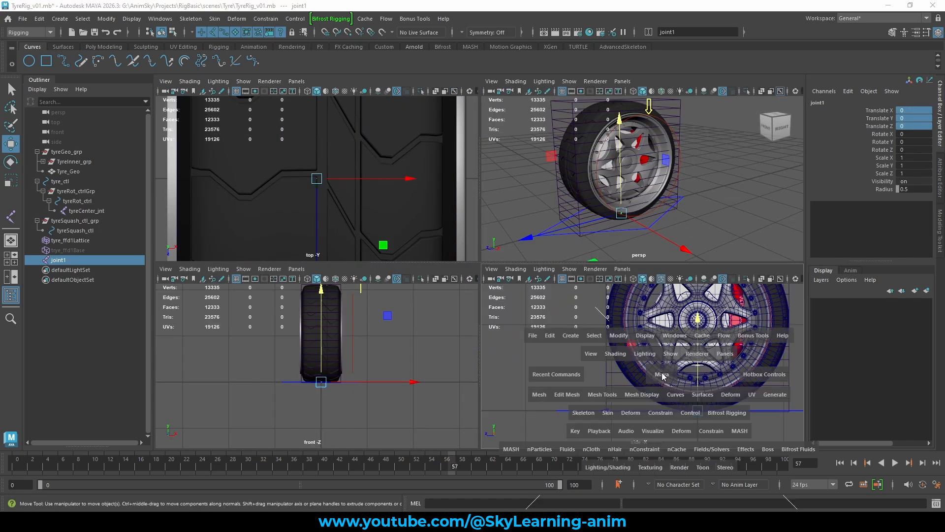
scroll(638, 271, "down", 1)
middle_click_drag(633, 297, 620, 363, "alt")
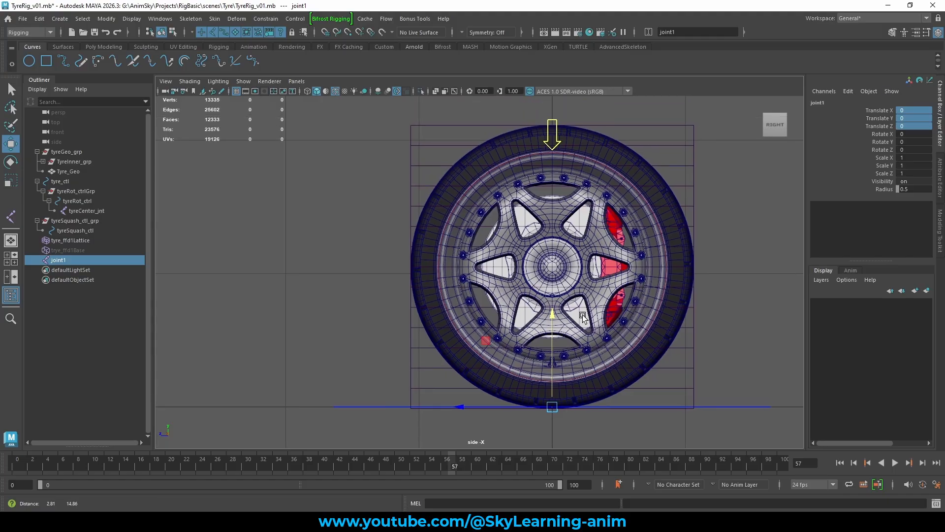
left_click_drag(555, 305, 590, 200)
scroll(589, 199, "up", 1)
middle_click_drag(605, 226, 562, 321, "alt")
scroll(583, 270, "up", 3)
middle_click_drag(583, 271, 612, 143)
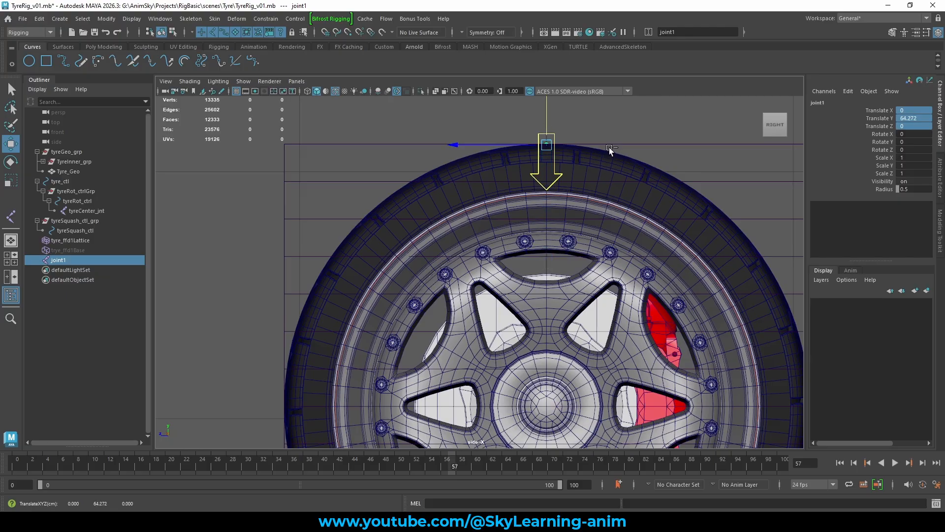
Duplicate the joint at the tyre's top and set the copy's Translate Y to 0 at the tyre's base.
key("ctrl+d")
scroll(608, 153, "down", 6)
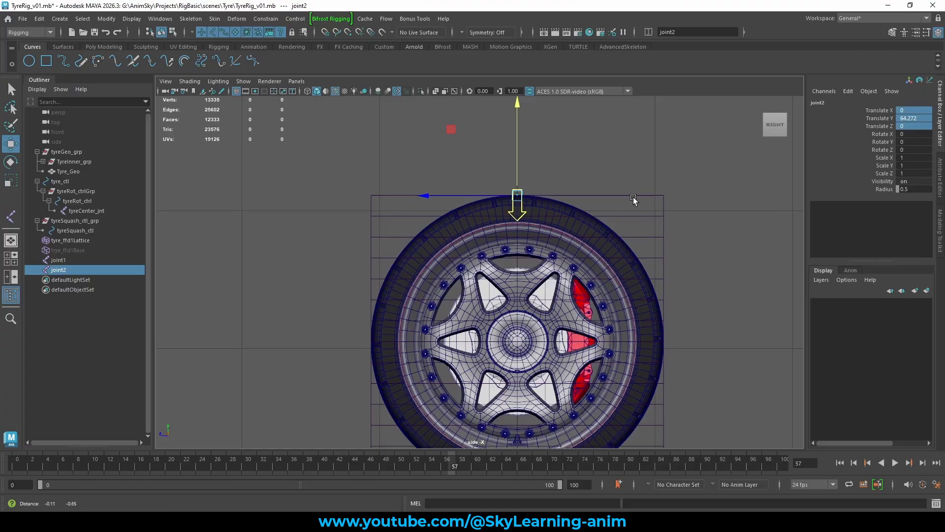
middle_click_drag(632, 198, 628, 477, "alt")
middle_click_drag(613, 300, 614, 198, "alt")
middle_click_drag(578, 356, 578, 336, "alt")
right_click_drag(580, 334, 936, 208, "alt")
double_click(916, 118)
type("0")
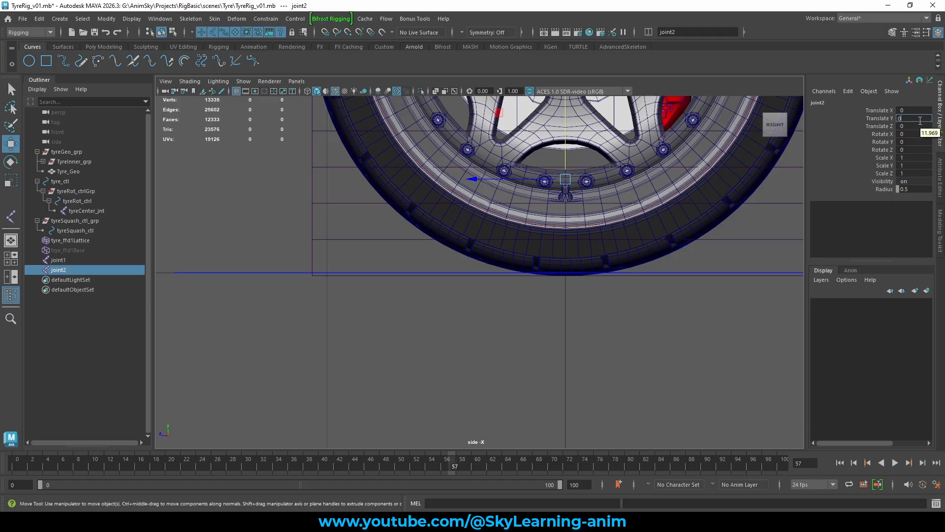
key("Return")
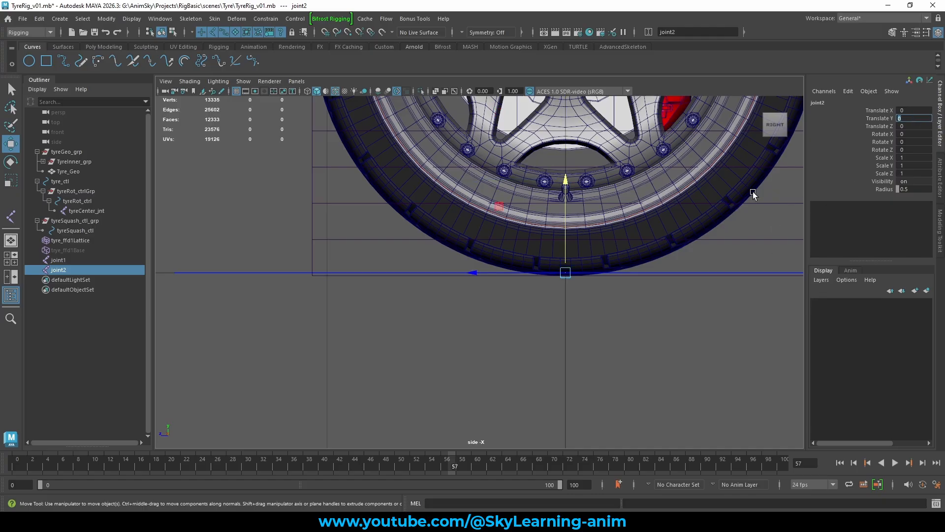
Return to the perspective view and rename the joint at the tyre's top as tyreTop_jnt.
scroll(749, 201, "up", 2)
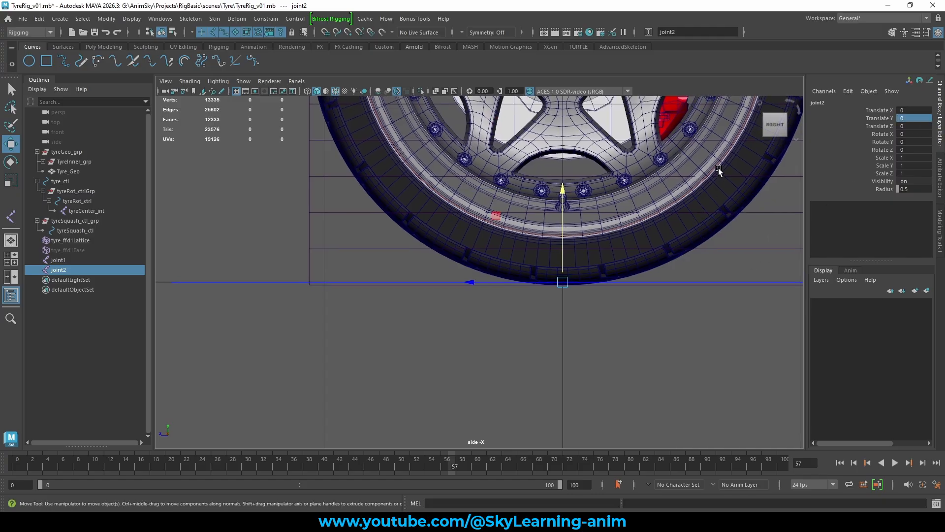
scroll(619, 271, "up", 3)
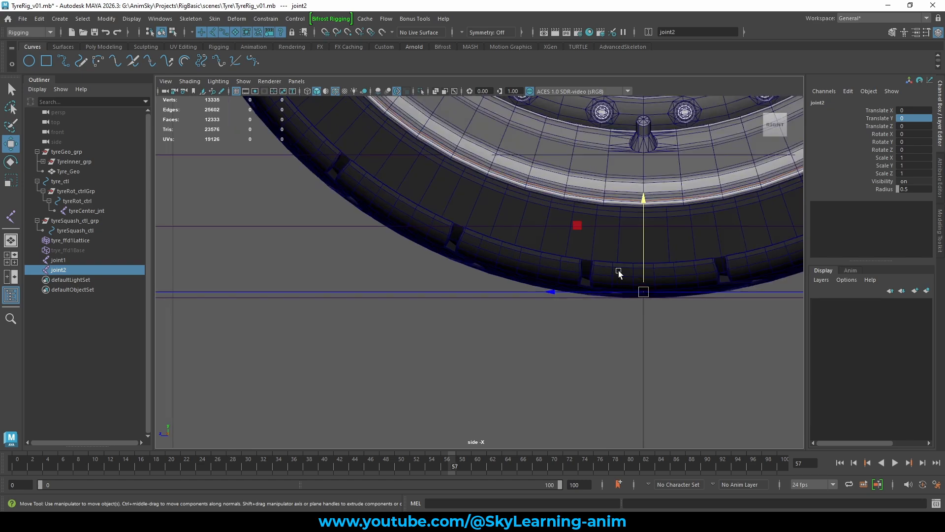
key("space")
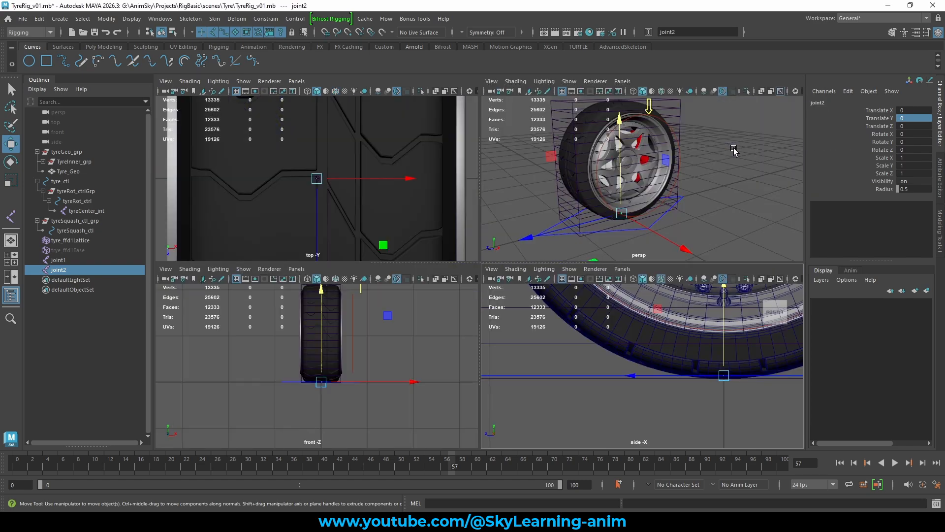
key("space")
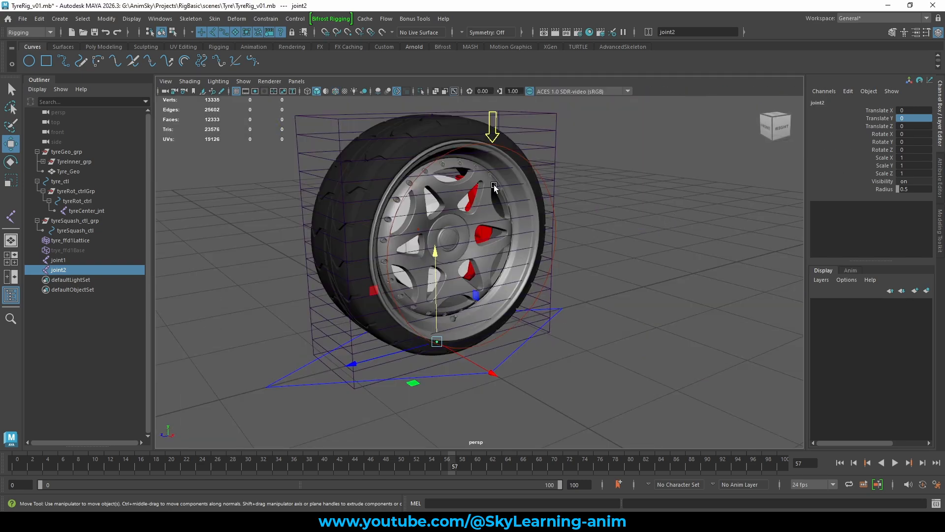
double_click(69, 259)
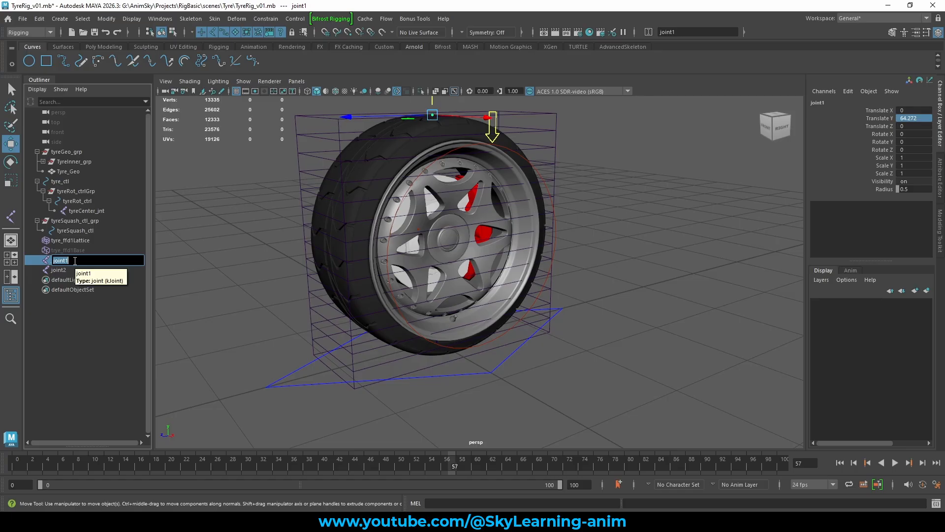
type("tyreTop_")
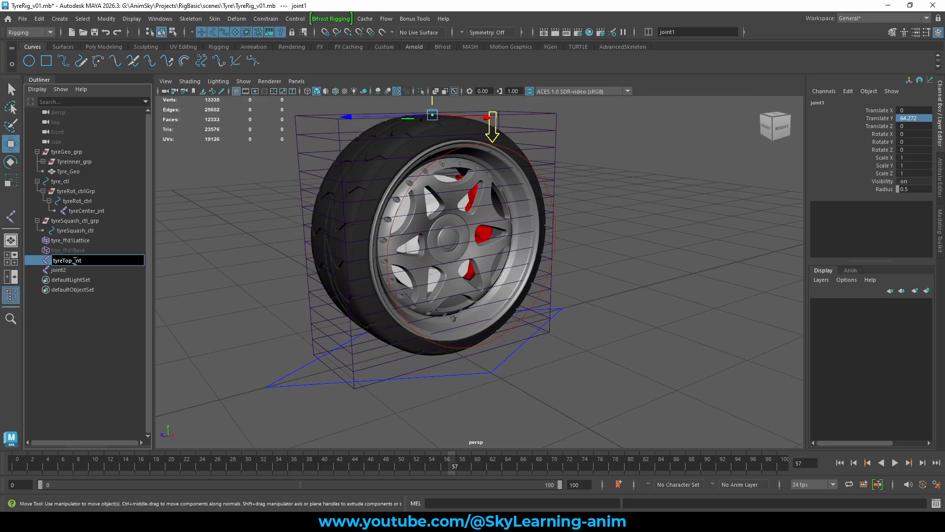
Rename the joint at the tyre's base as tyreBase_jnt, reusing the top joint's name.
double_click(75, 262)
key("ctrl+c")
left_click(82, 269)
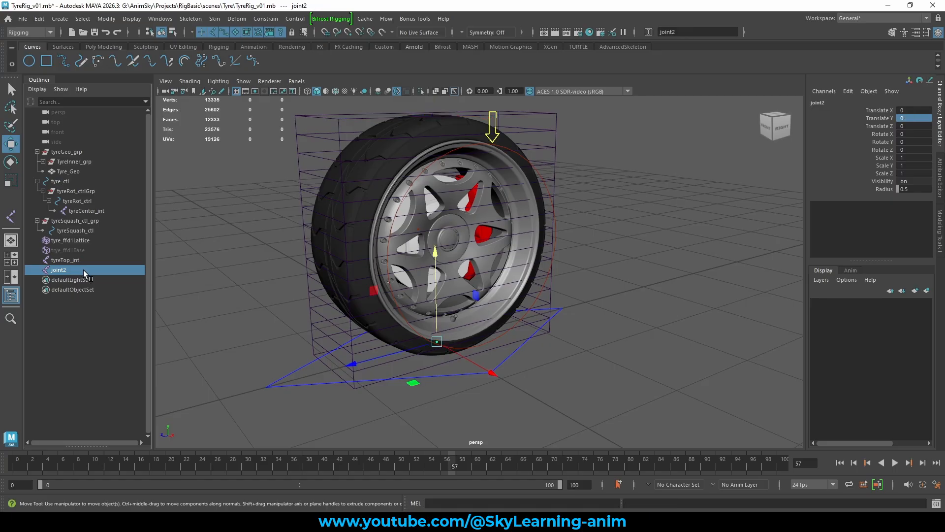
double_click(84, 270)
key("ctrl+v")
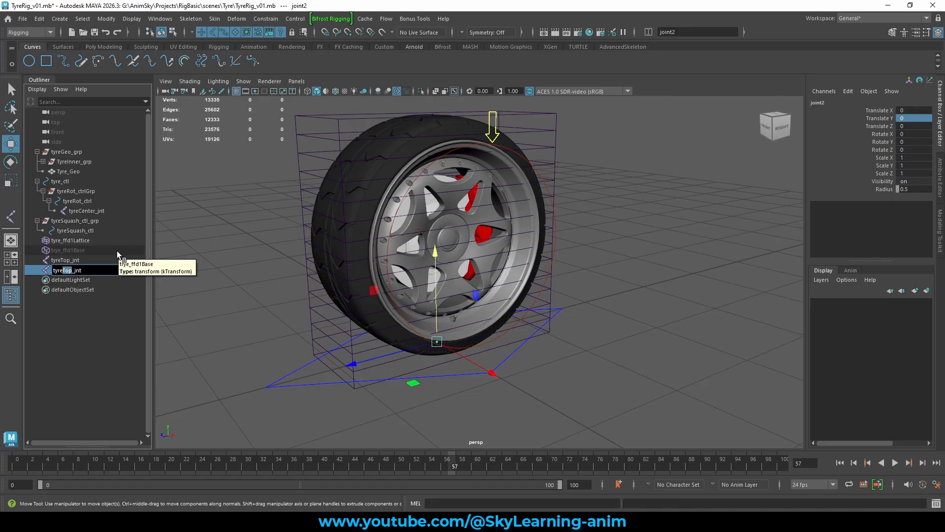
type("Base")
key("Return")
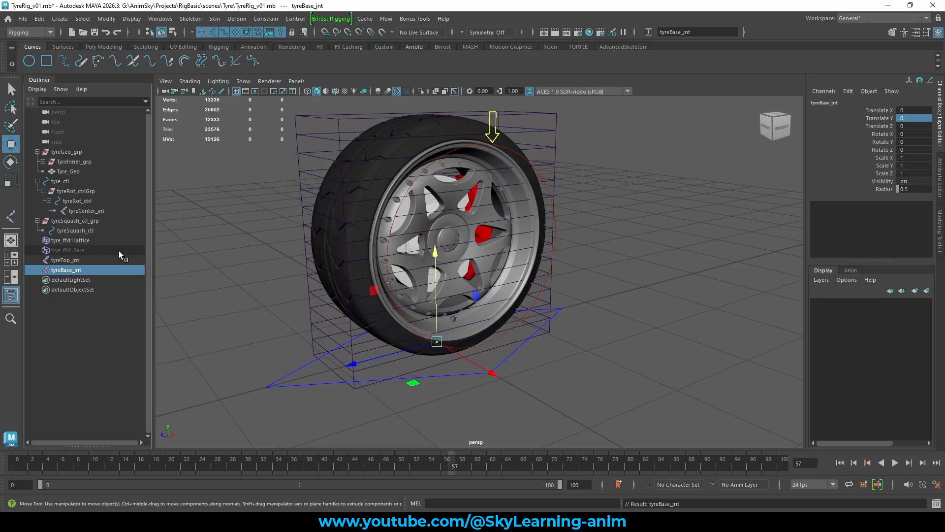
Bind the tyre lattice to tyreTop_jnt and tyreBase_jnt with Bind Skin, using selected joints and closest distance.
left_click(81, 261)
left_click(80, 269, "shift")
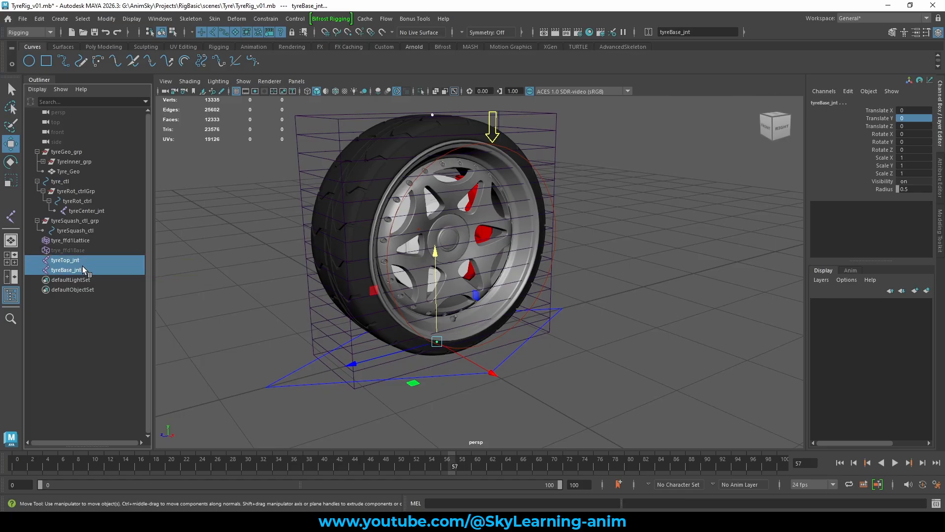
right_click_drag(515, 202, 477, 191, "alt")
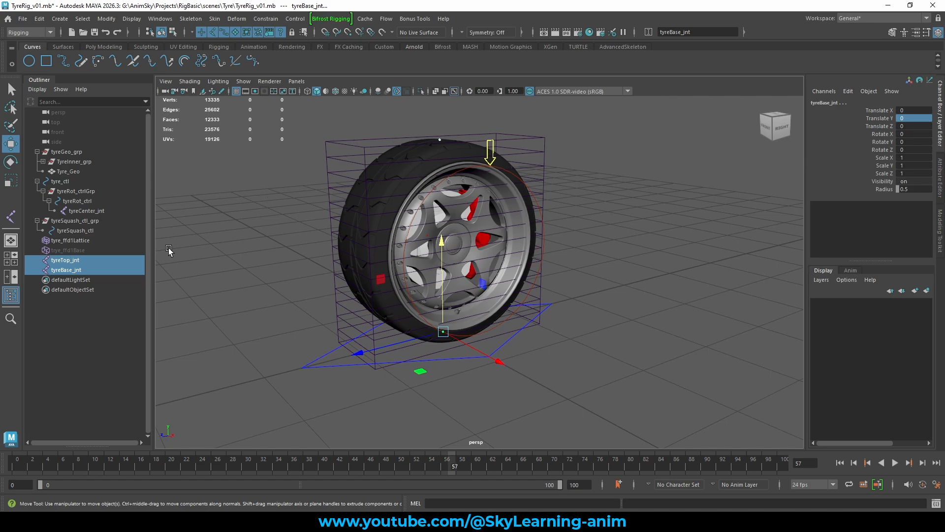
left_click(329, 141, "shift")
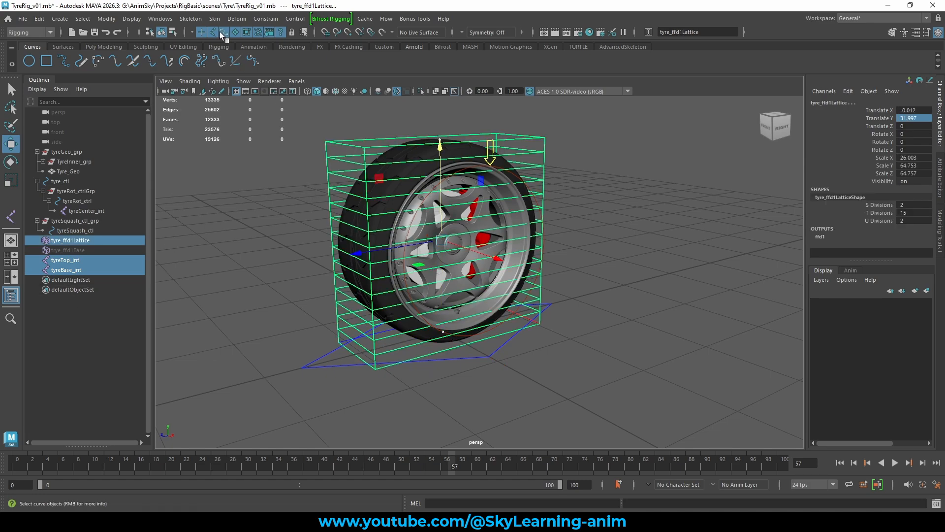
left_click(215, 20)
left_click(340, 45)
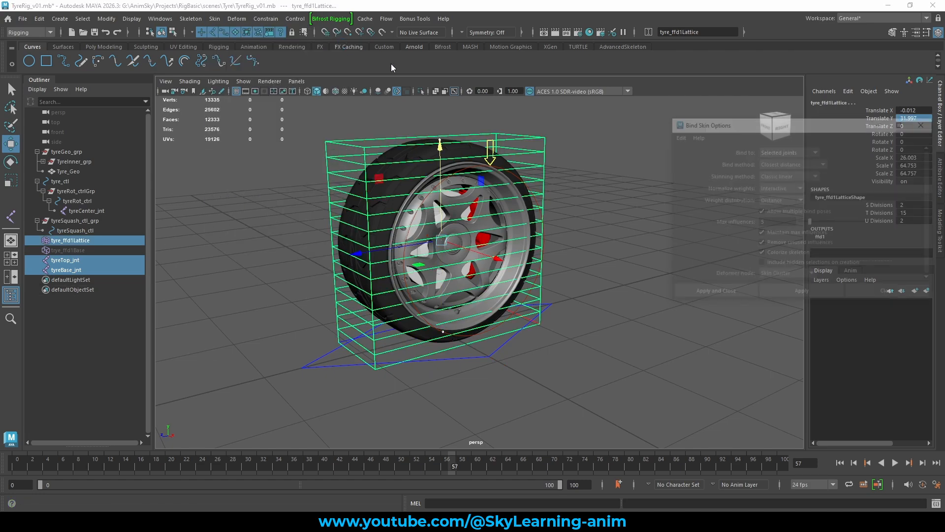
left_click(703, 291)
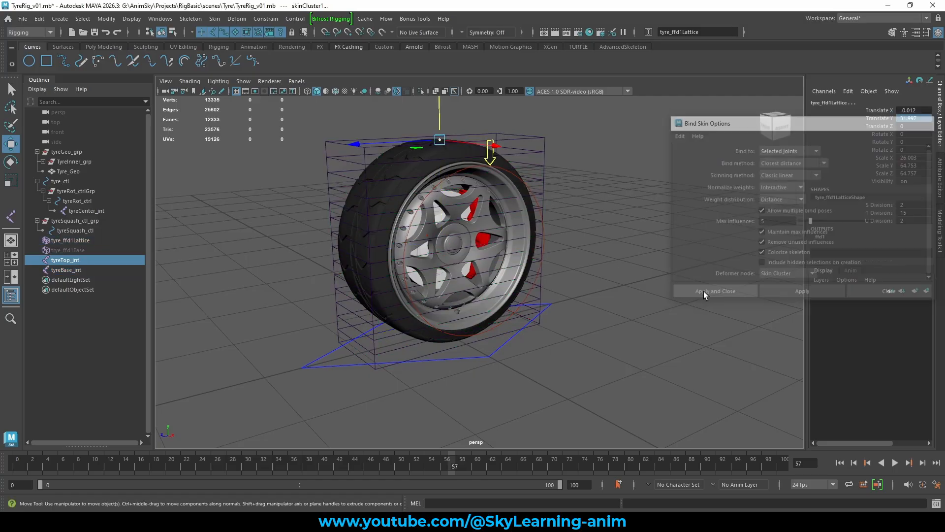
left_click(625, 209)
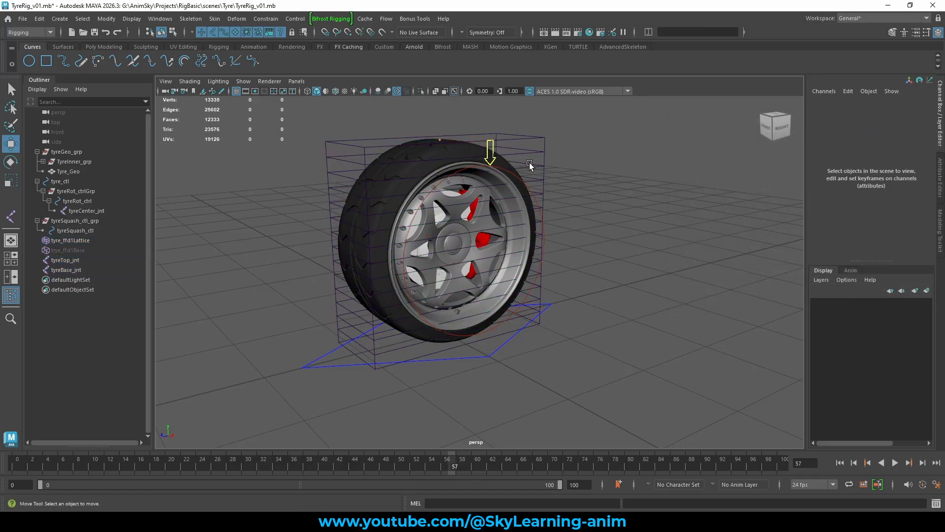
Test the lattice binding by moving tyreTop_jnt sideways and downward, undoing each move.
left_click(88, 260)
left_click_drag(443, 143, 379, 139)
key("ctrl+z")
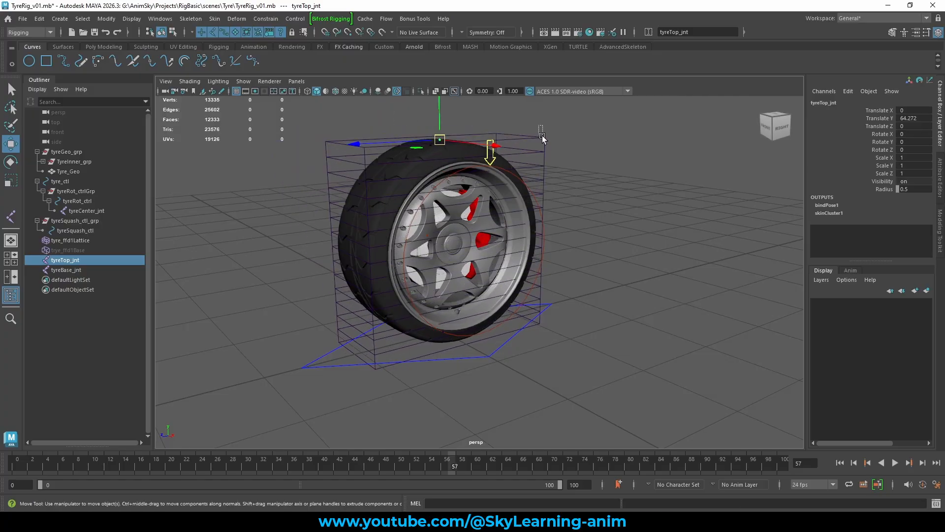
left_click(545, 150)
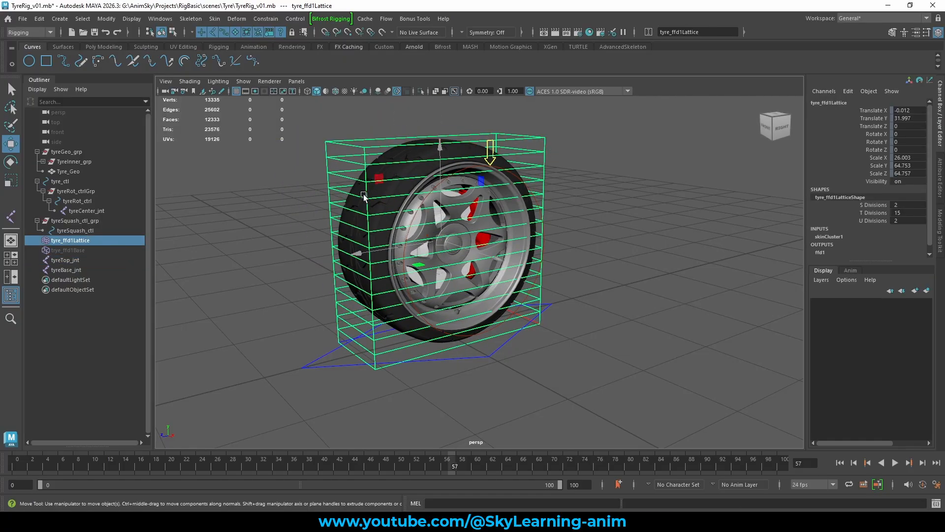
left_click(64, 260)
left_click_drag(524, 238, 515, 220, "alt")
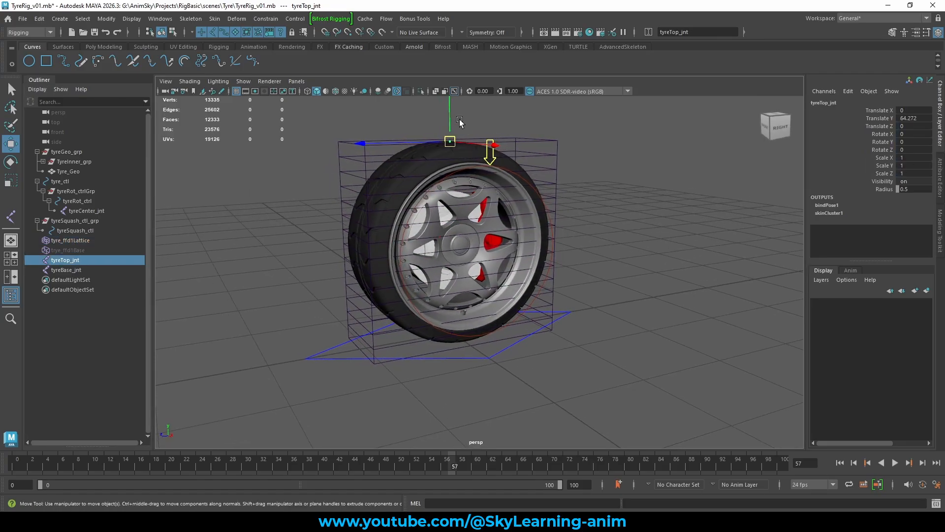
left_click_drag(449, 109, 451, 145)
key("ctrl+z")
key("ctrl+z")
key("ctrl+z")
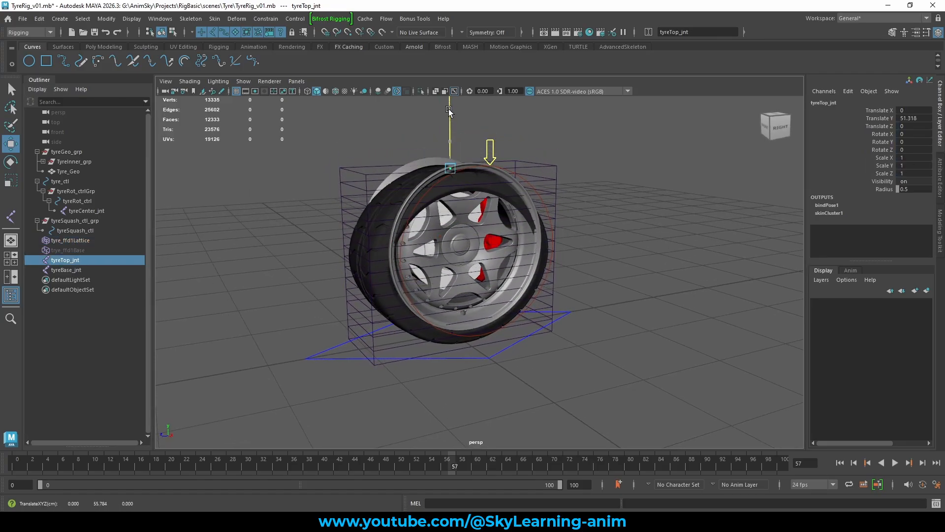
left_click(604, 173)
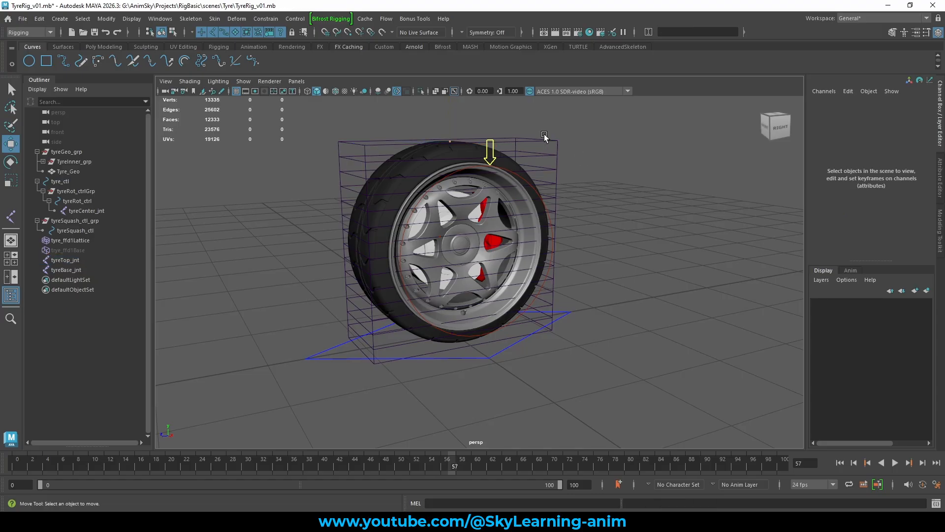
Isolate the tyre lattice in the viewport and select all of its lattice points.
left_click(530, 163)
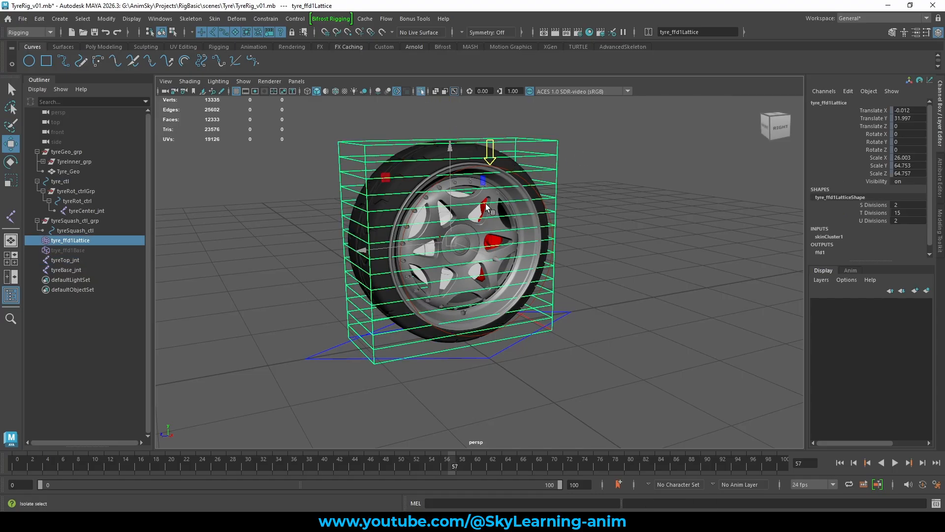
scroll(541, 241, "down", 3)
left_click_drag(542, 226, 530, 219, "alt")
scroll(602, 238, "up", 3)
left_click(554, 164)
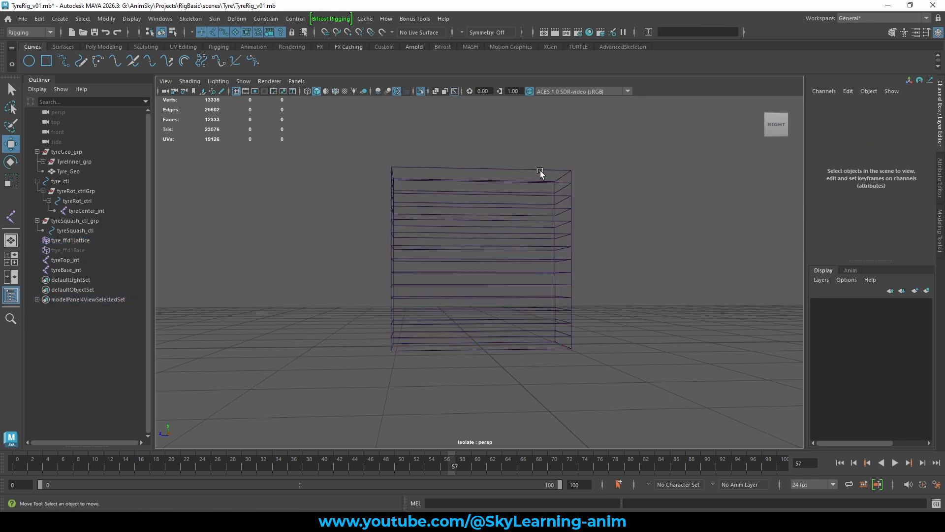
left_click(540, 170)
right_click(543, 169)
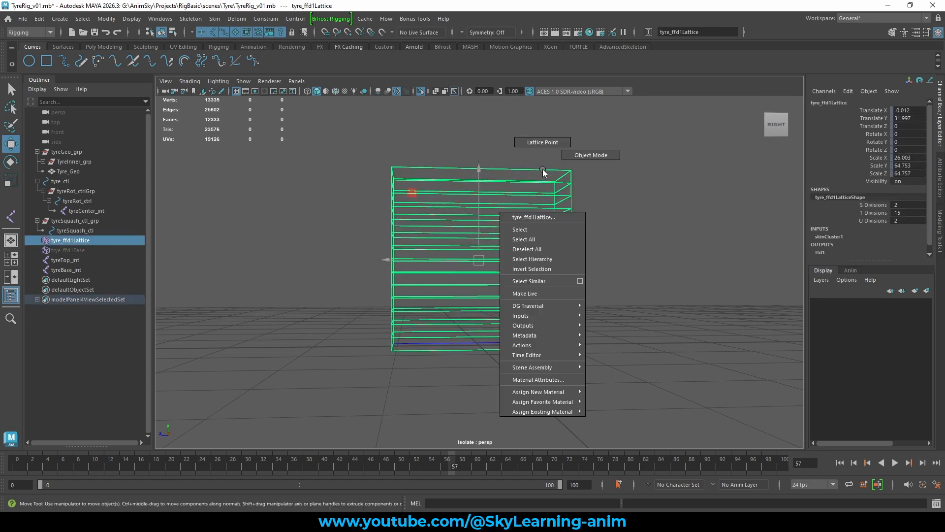
left_click(540, 143)
left_click_drag(306, 129, 721, 394)
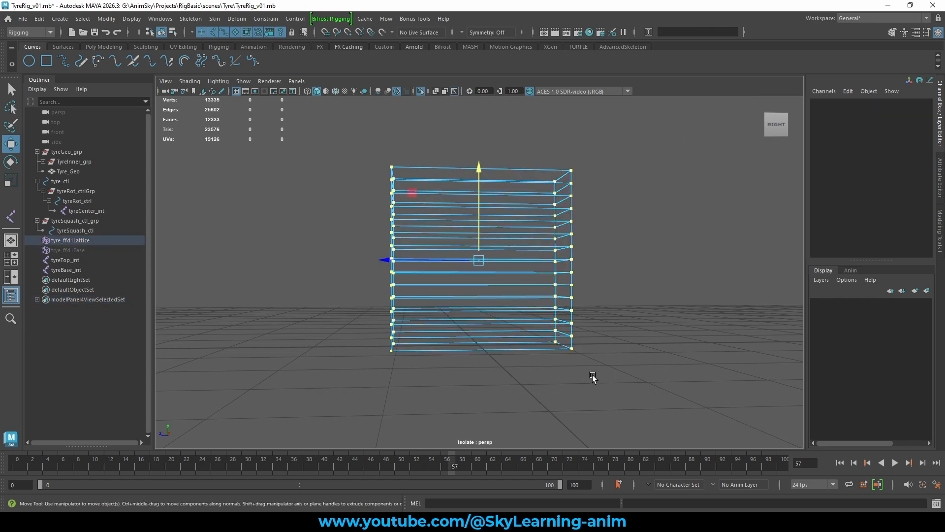
Deselect the lattice's bottom row of points and turn off isolation to show the whole tyre.
left_click_drag(592, 375, 703, 369, "alt")
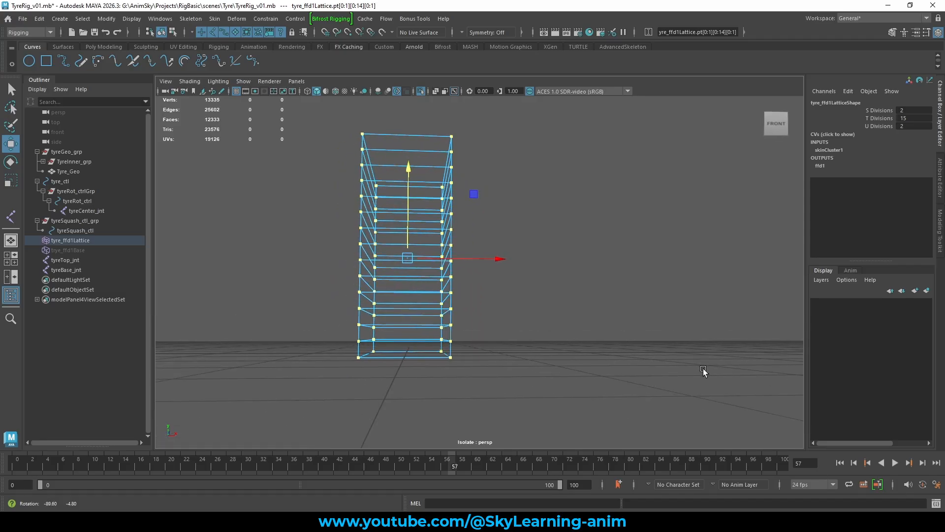
left_click_drag(305, 376, 491, 347)
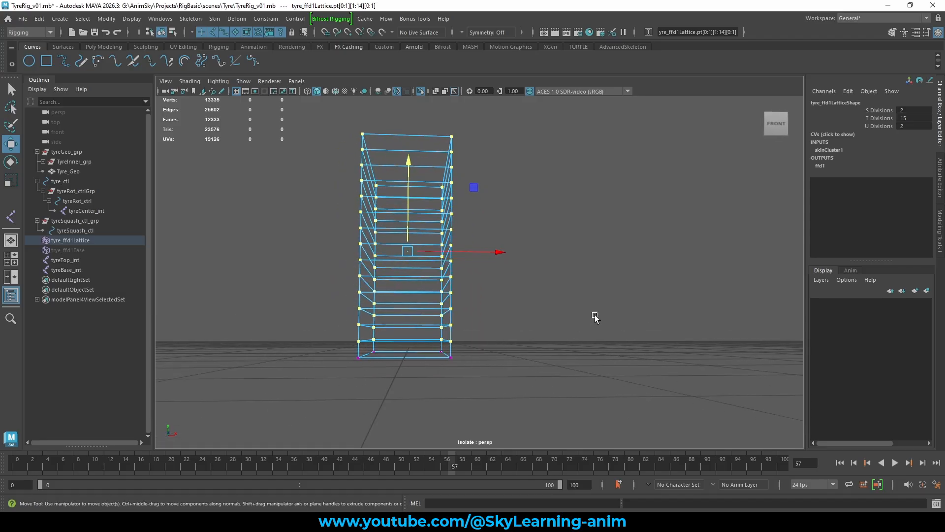
left_click_drag(595, 314, 486, 305, "alt")
left_click_drag(497, 316, 406, 306, "alt")
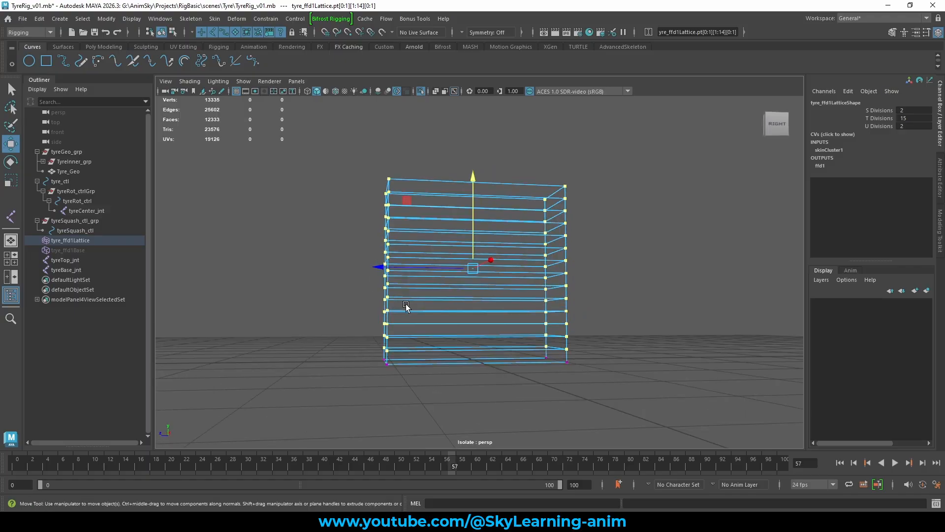
left_click(421, 91)
mouse_move(442, 234)
left_mouse_down("alt")
mouse_move(456, 257)
mouse_move(446, 217)
left_mouse_up("alt")
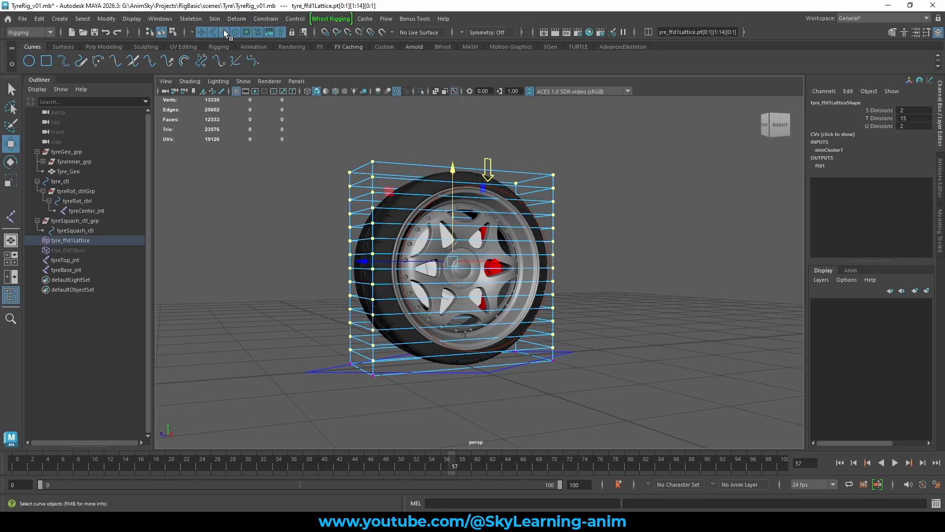
Open the Component Editor on the selected points' Smooth Skins weights, enlarging the window and placing it beside the tyre.
left_click(213, 19)
mouse_move(152, 20)
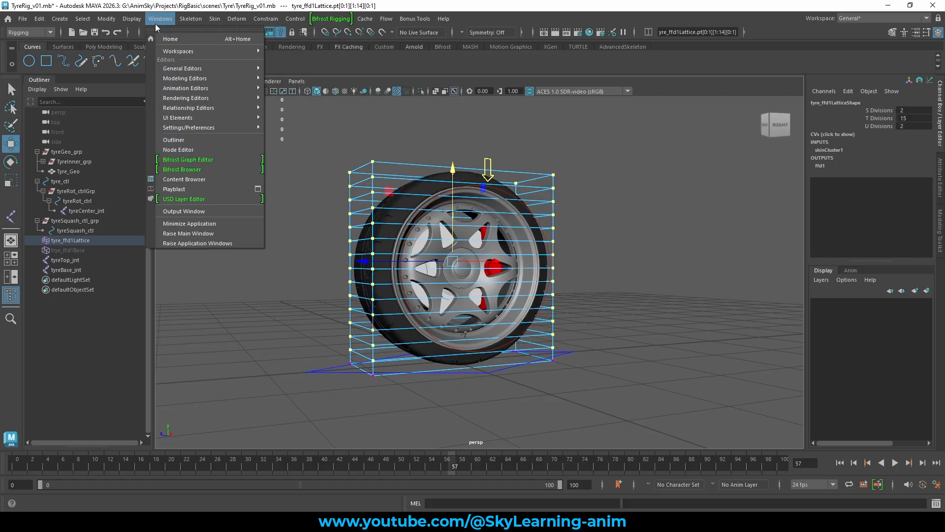
mouse_move(255, 89)
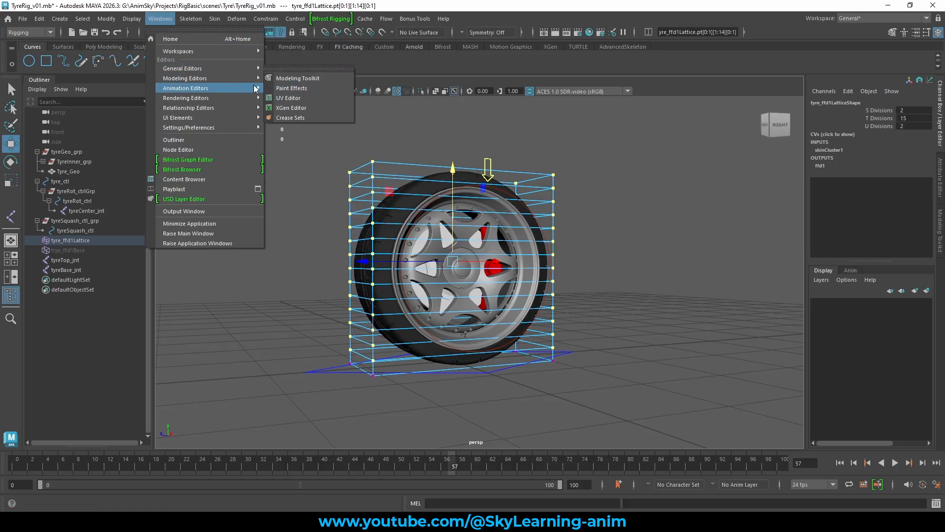
mouse_move(208, 69)
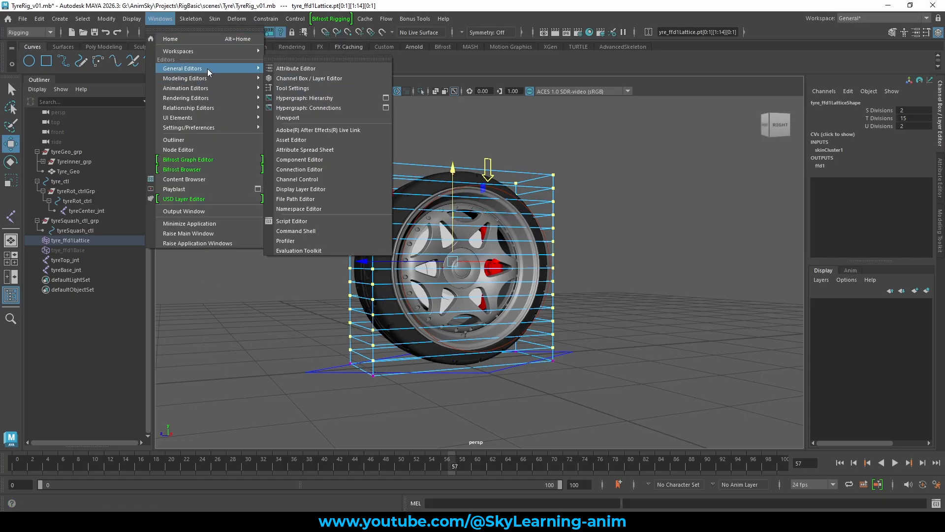
left_click(320, 162)
left_click_drag(258, 90, 603, 102)
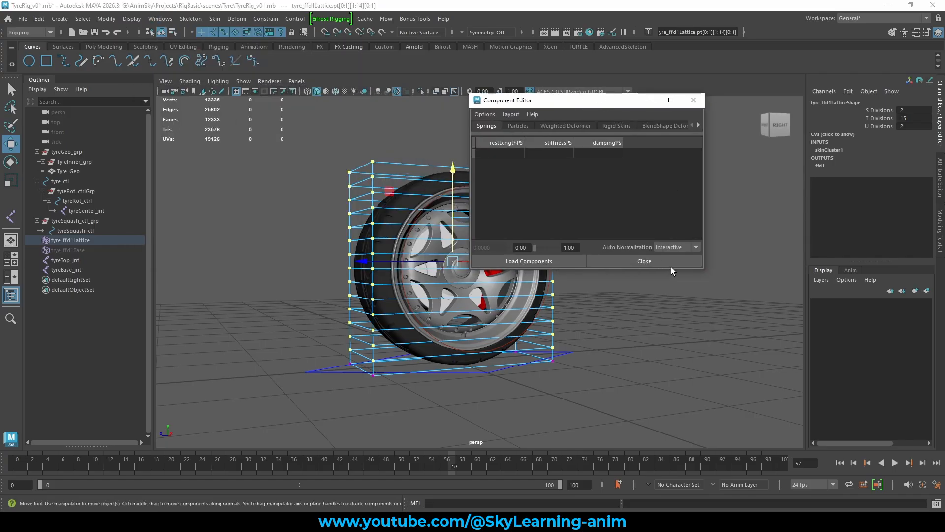
left_click_drag(672, 268, 689, 428)
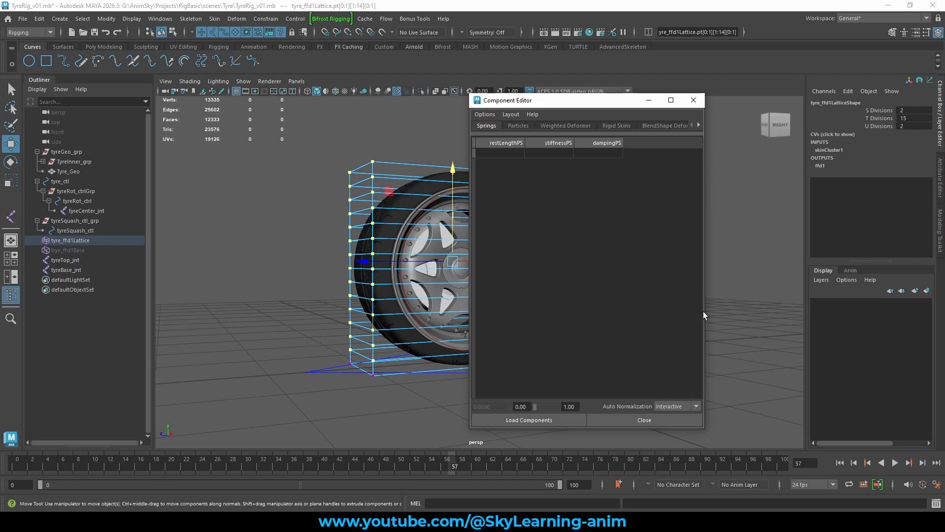
left_click_drag(704, 312, 889, 306)
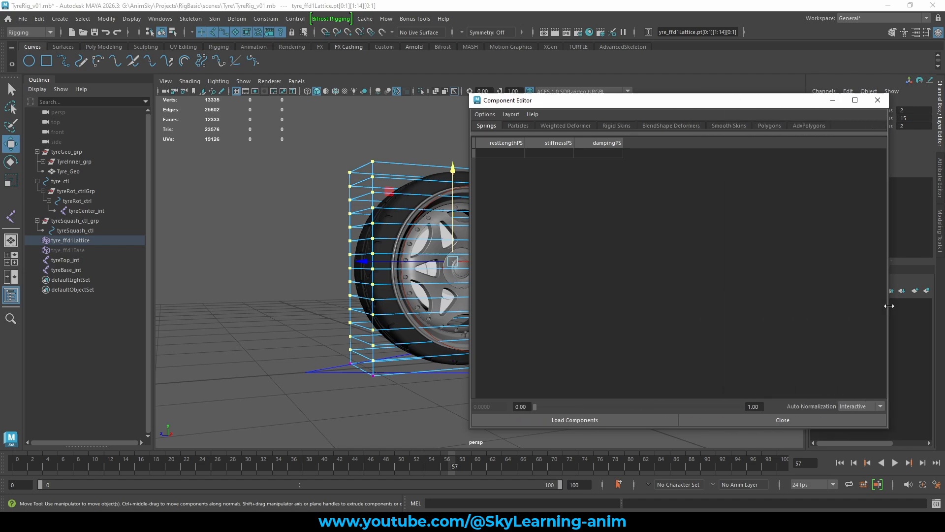
left_click(731, 125)
left_click_drag(716, 104, 802, 63)
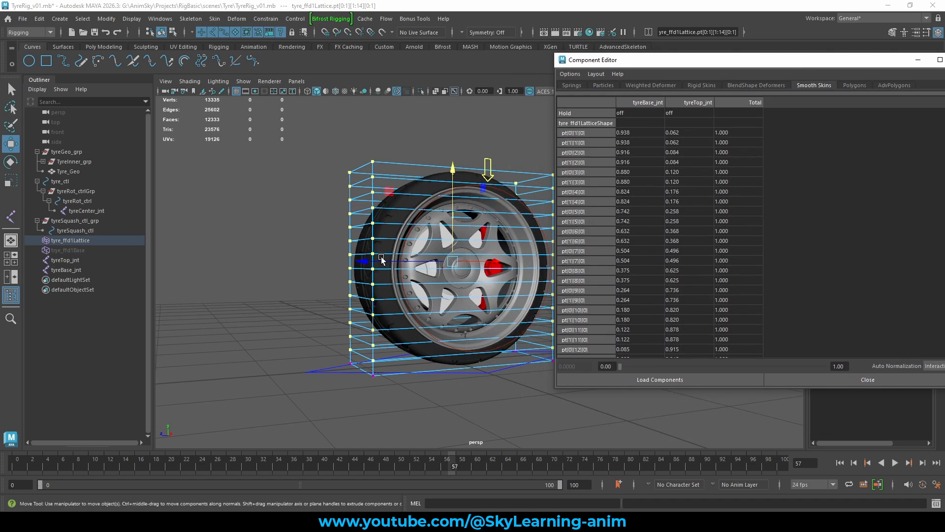
Set the tyreBase_jnt weight to 0 for all the selected lattice points above the bottom row.
middle_click_drag(381, 258, 329, 259, "alt")
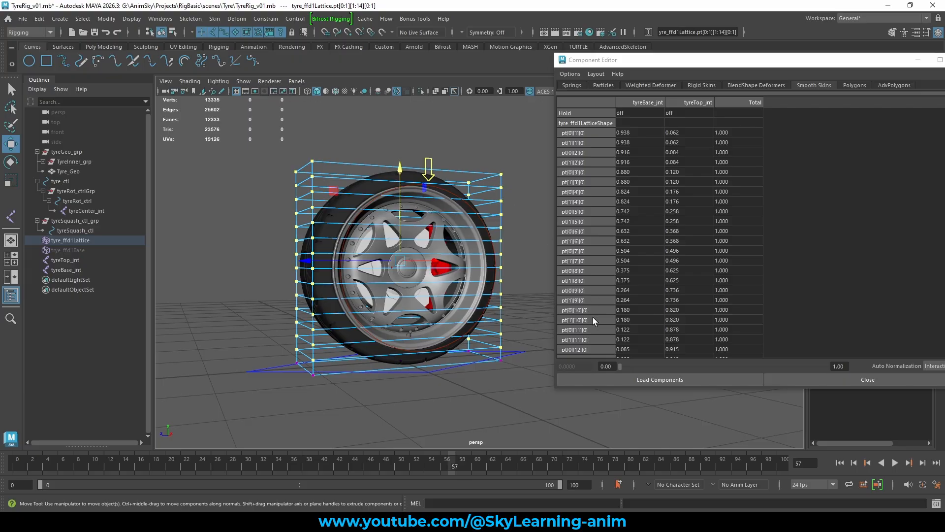
left_click(640, 134)
scroll(651, 201, "down", 10)
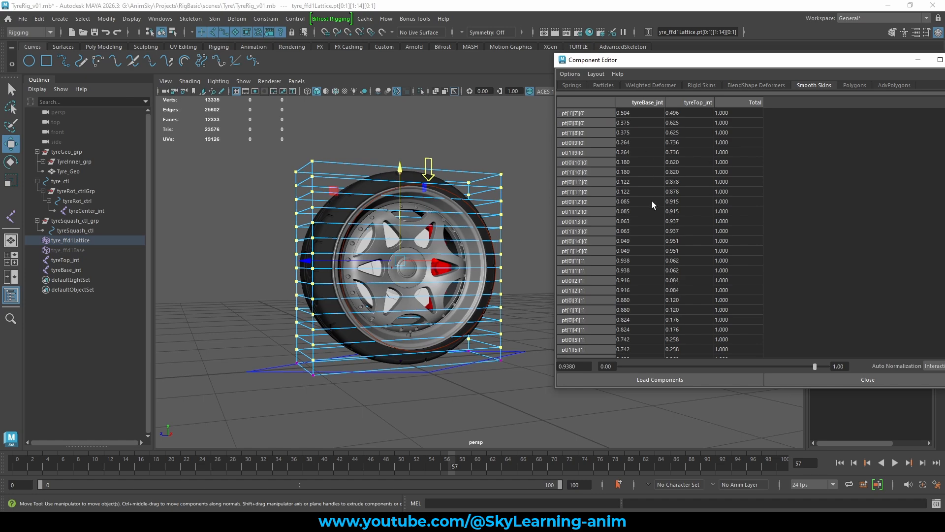
left_click(640, 352, "shift")
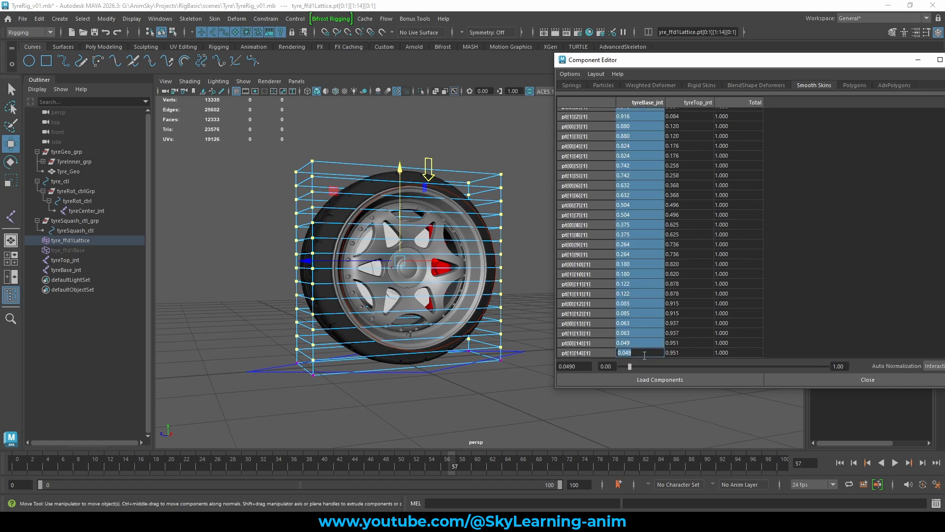
type("0")
key("Return")
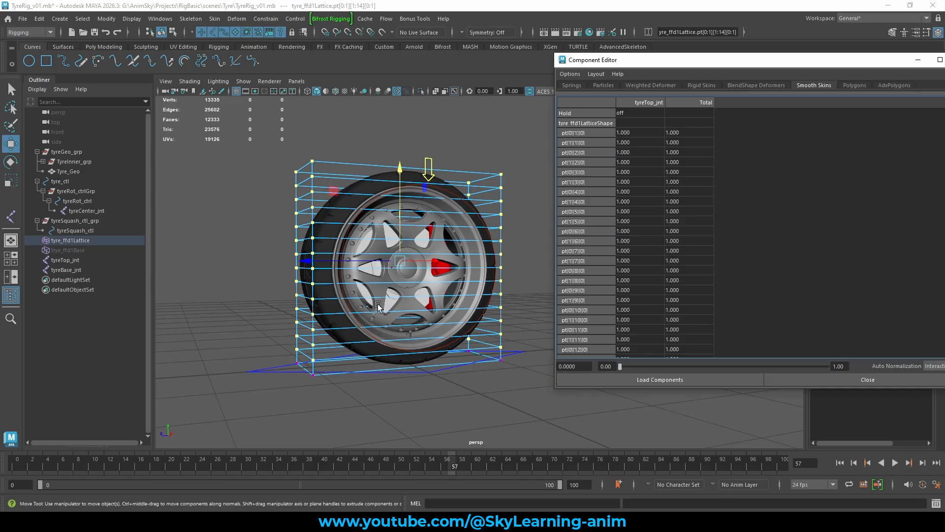
Test the changed weights by moving tyreTop_jnt downward, and undo the move.
left_click(57, 261)
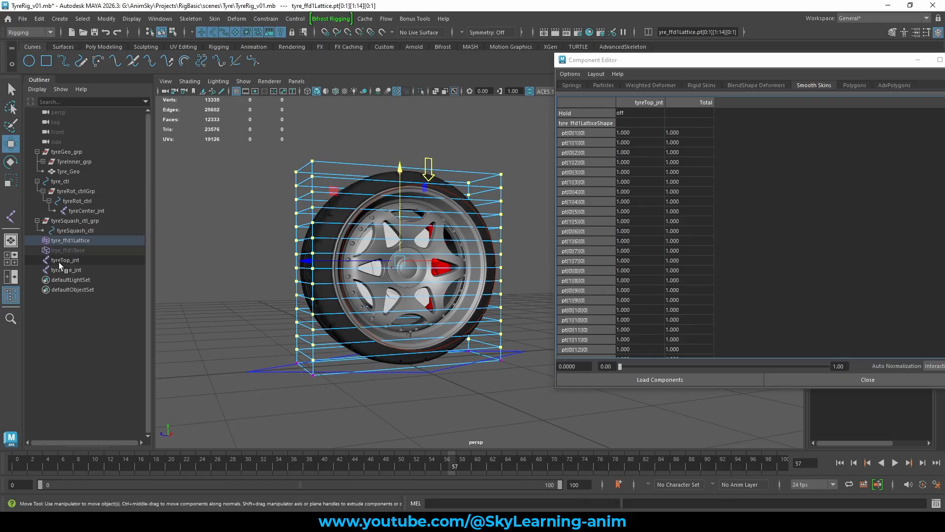
left_click_drag(399, 127, 403, 153)
key("ctrl+z")
Isolate the tyre lattice in the viewport and select the four points of its bottom row.
middle_click_drag(436, 230, 439, 169, "alt")
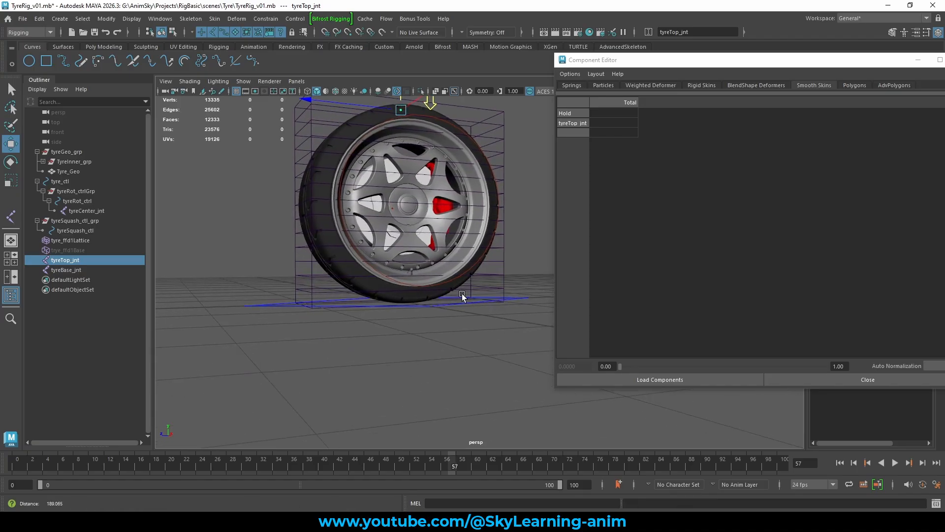
scroll(461, 294, "up", 3)
left_click(285, 295)
left_click_drag(286, 296, 329, 282, "alt")
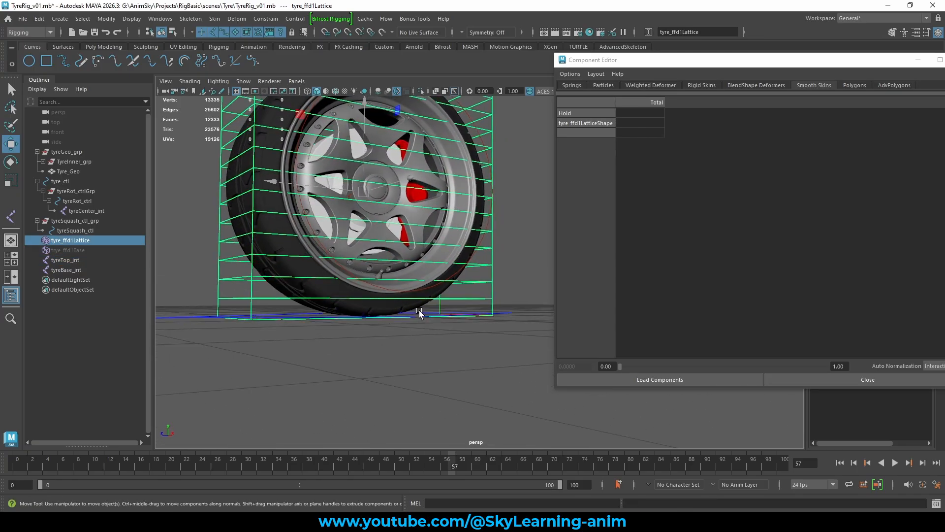
left_click(420, 91)
right_click_drag(504, 202, 500, 184)
left_click_drag(204, 338, 262, 307)
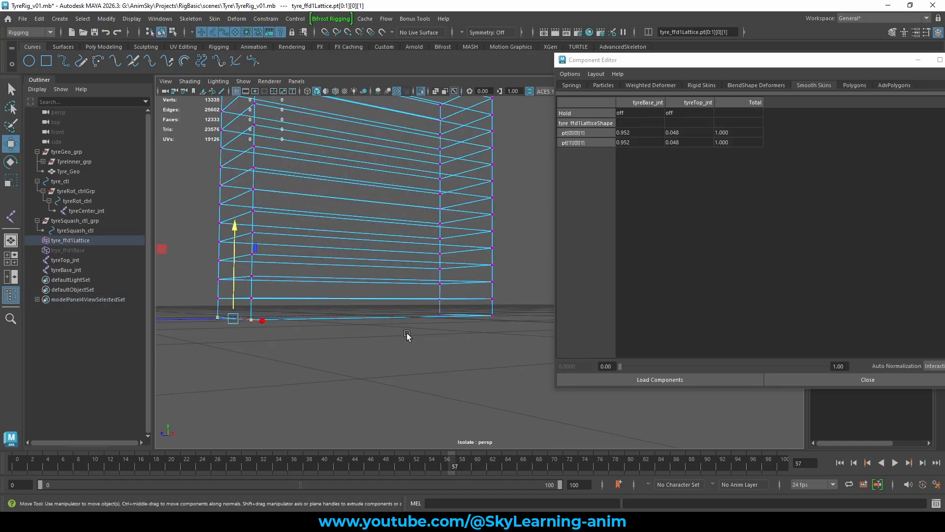
left_click_drag(477, 317, 507, 311, "shift")
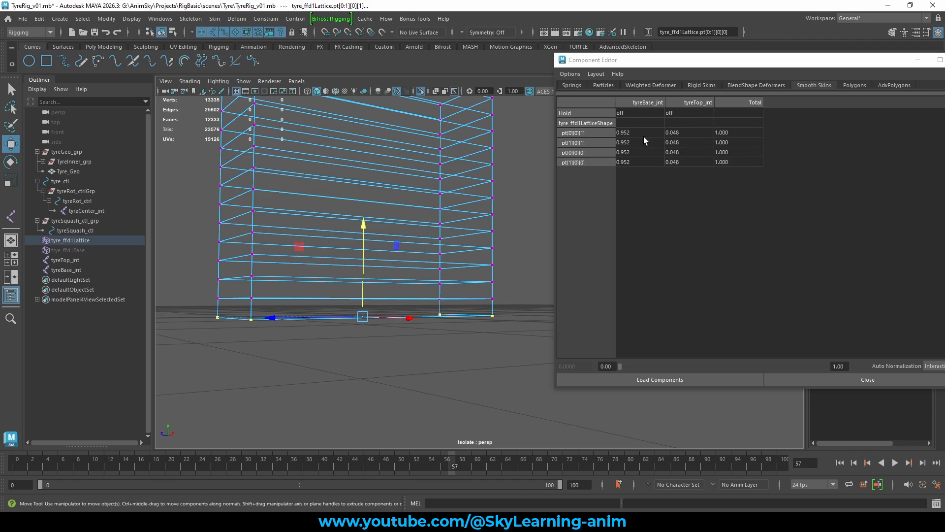
Set the tyreBase_jnt weight of the four bottom lattice points to 1.
scroll(337, 255, "down", 2)
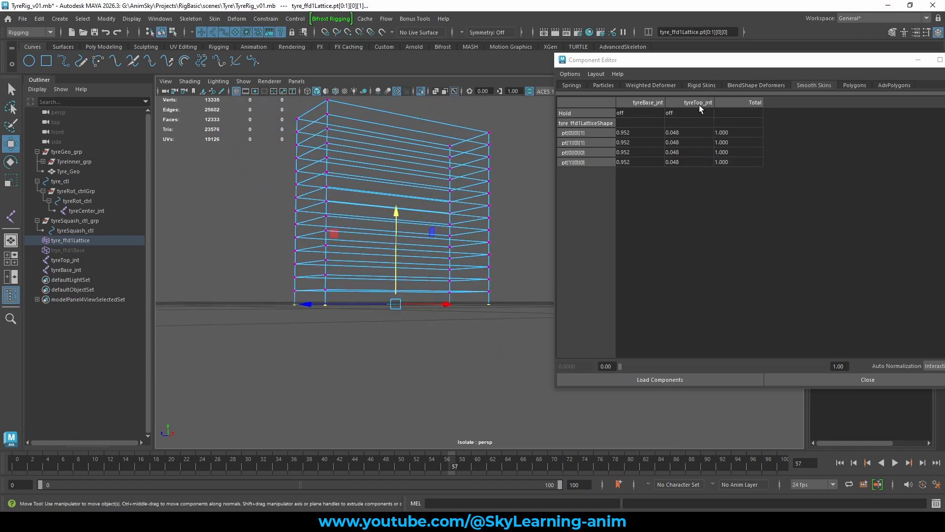
left_click_drag(687, 133, 692, 161)
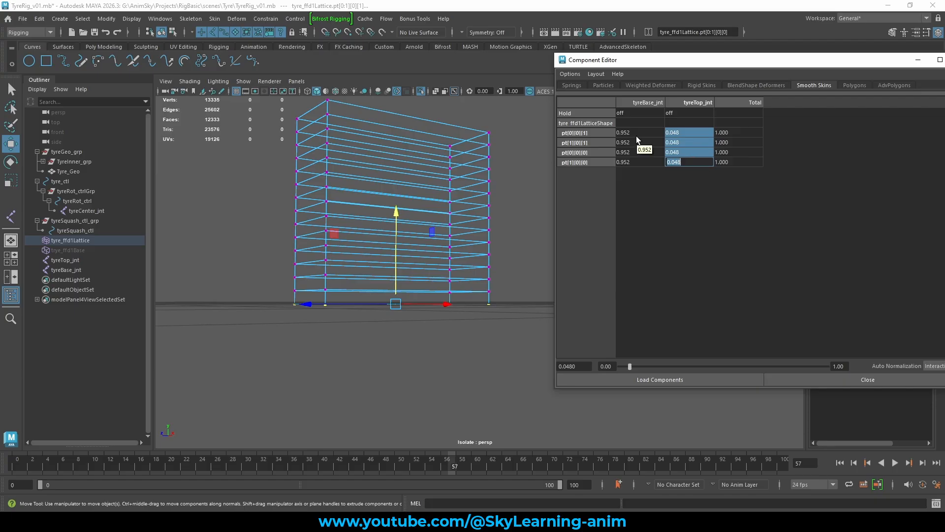
left_click_drag(639, 131, 643, 161)
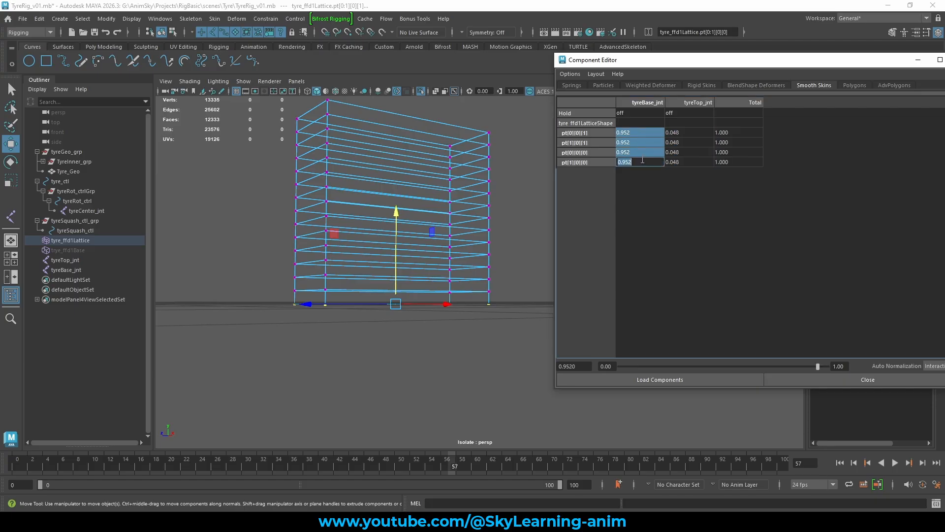
type("1")
key("Return")
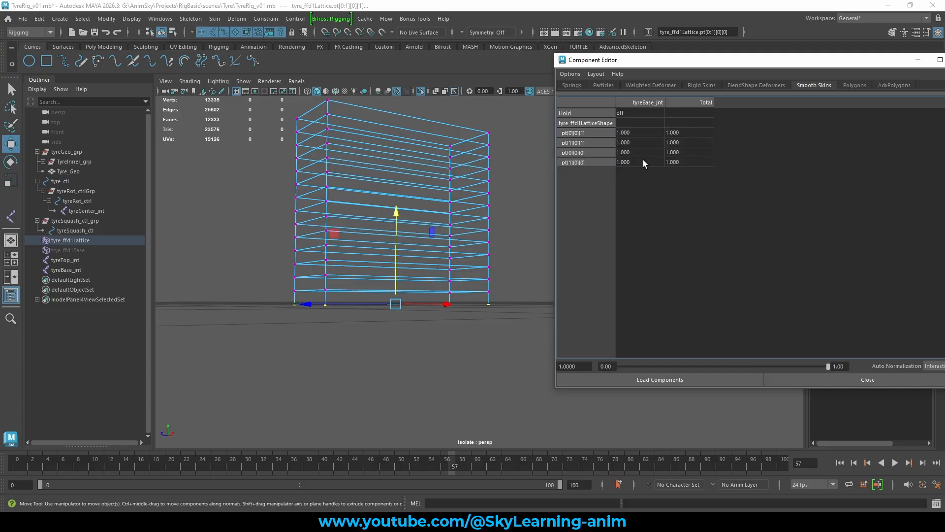
Close the Component Editor and turn off isolation to show the whole tyre with nothing selected.
left_click(867, 380)
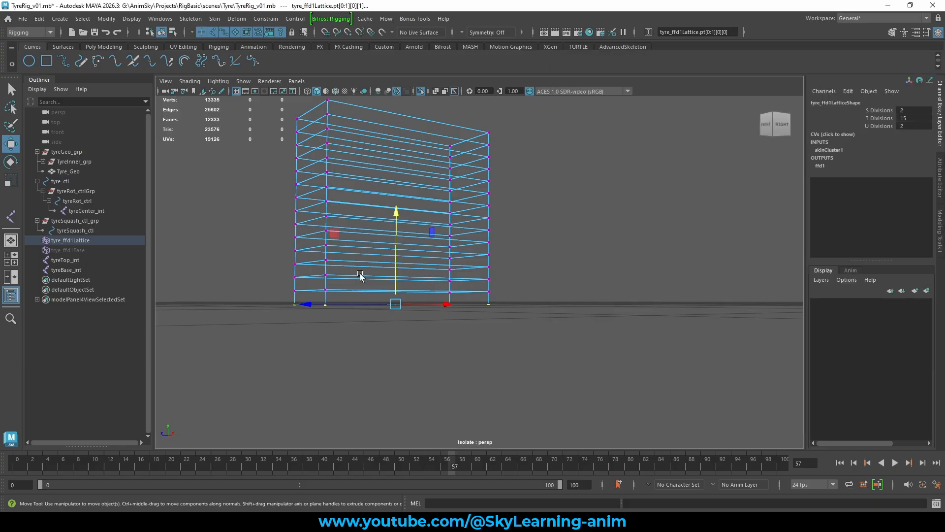
left_click_drag(533, 205, 455, 148, "alt")
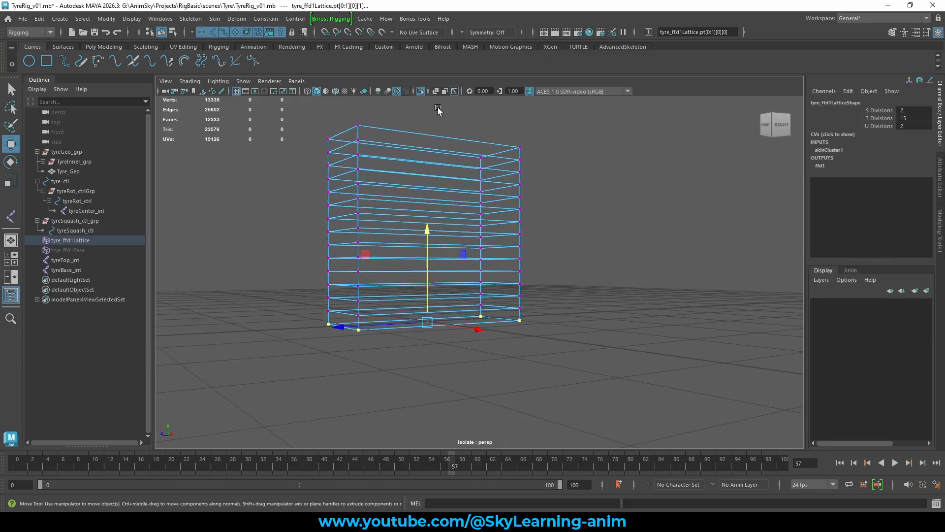
left_click(421, 91)
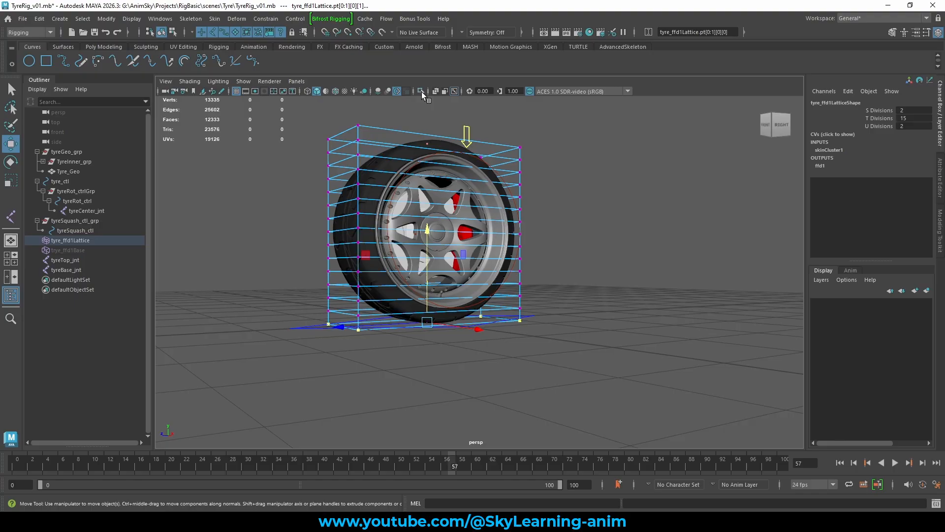
left_click_drag(558, 189, 498, 141, "alt")
left_click(561, 196)
Test the squash by lowering tyreTop_jnt to a Translate Y of about 62, inspect the tyre's base, and undo the move.
left_click(71, 259)
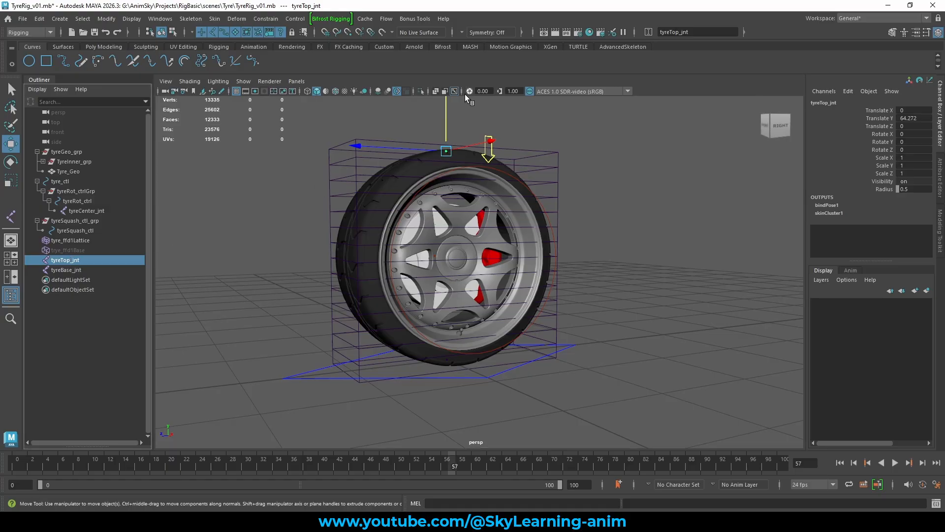
left_click_drag(448, 112, 453, 126)
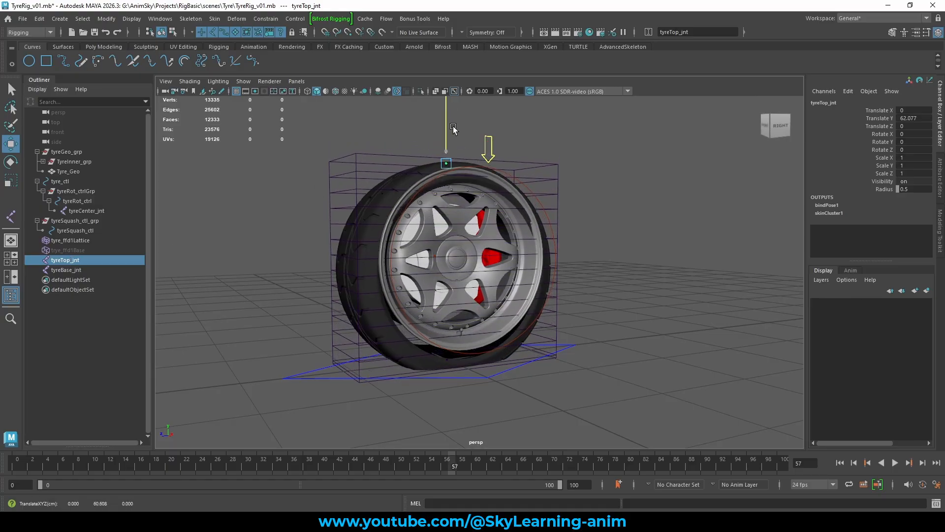
key("ctrl+z")
left_click_drag(535, 287, 494, 276, "alt")
right_click_drag(494, 276, 681, 285, "alt")
middle_click_drag(681, 286, 684, 217, "alt")
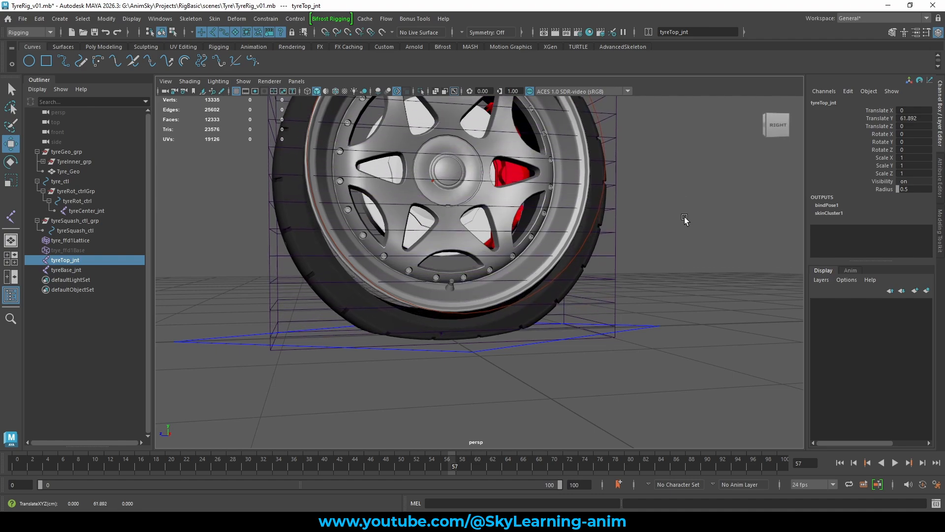
key("ctrl+z")
right_click_drag(695, 224, 660, 228, "alt")
middle_click_drag(660, 227, 660, 264, "alt")
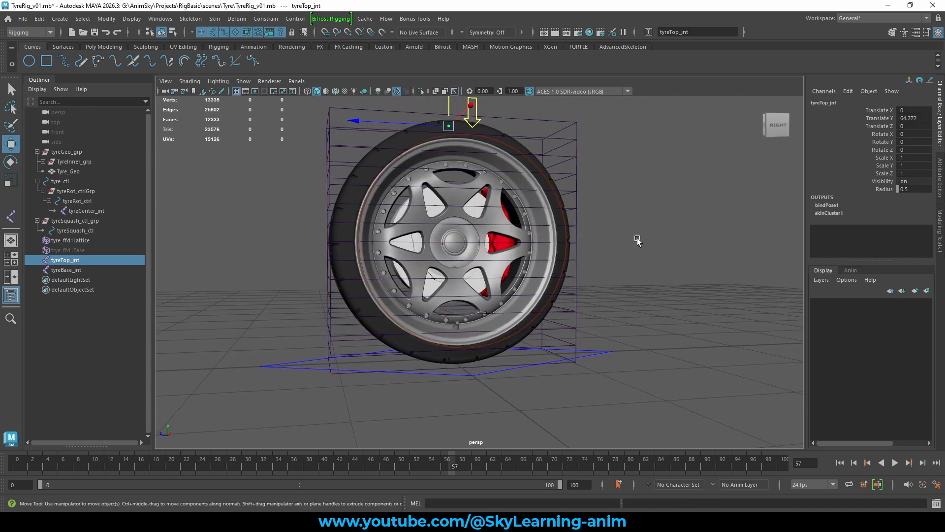
Hide the tyre_ffd1Lattice object.
mouse_move(639, 242)
left_mouse_down("alt")
mouse_move(653, 253)
mouse_move(641, 245)
left_mouse_up("alt")
left_click(641, 246)
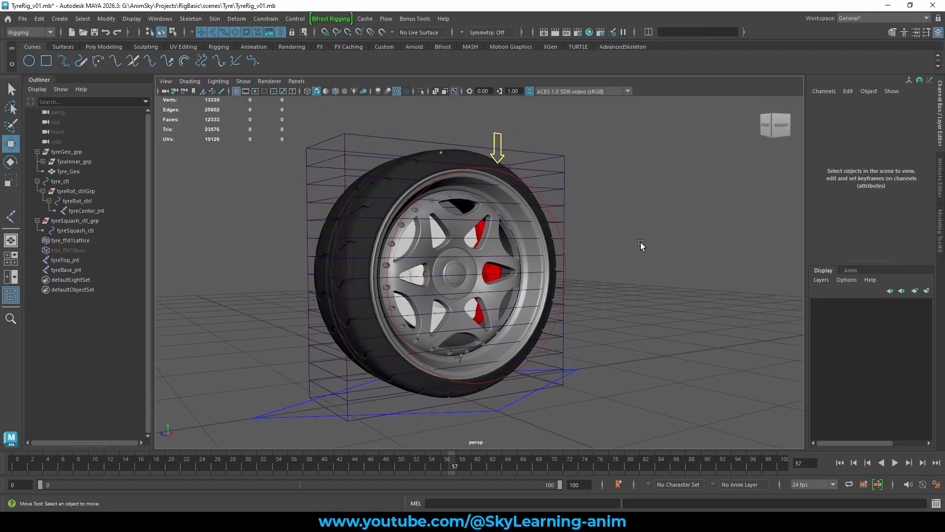
left_click(94, 241)
key("ctrl+h")
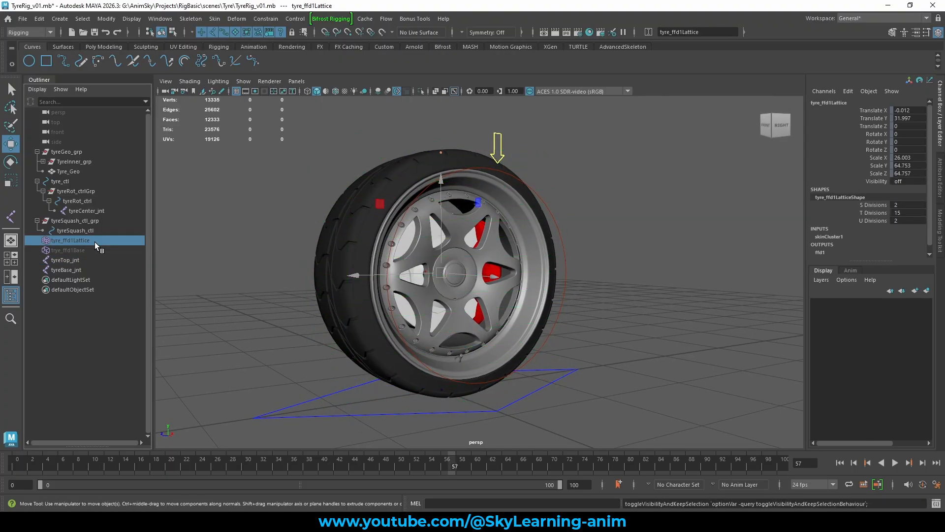
scroll(561, 209, "down", 3)
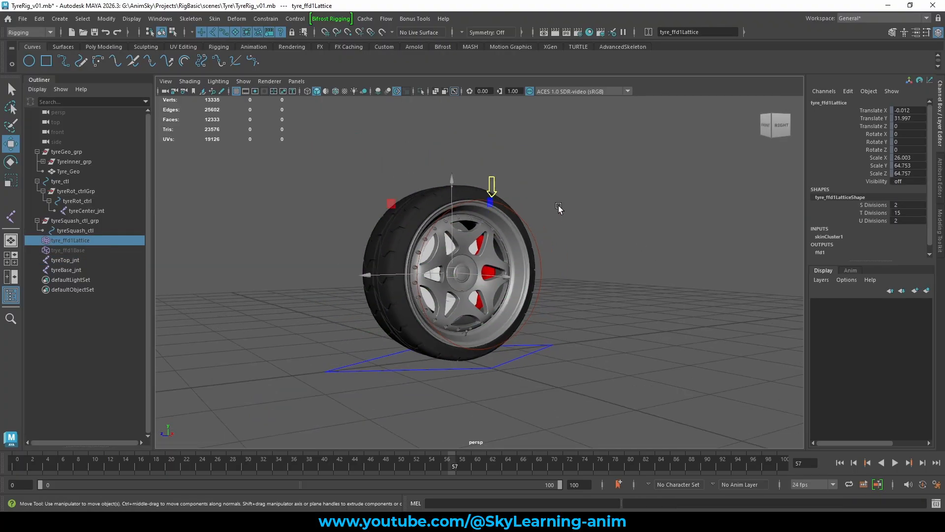
scroll(559, 208, "up", 3)
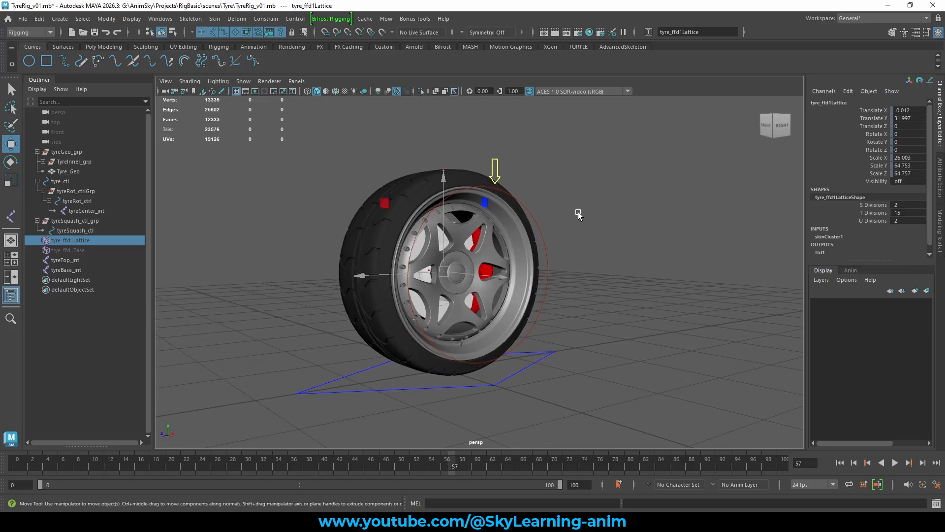
Test moving tyreTop_jnt and tyreBase_jnt together along Z, away from the rim, then undo the move and clear the selection.
left_click(84, 259)
left_click(82, 269, "shift")
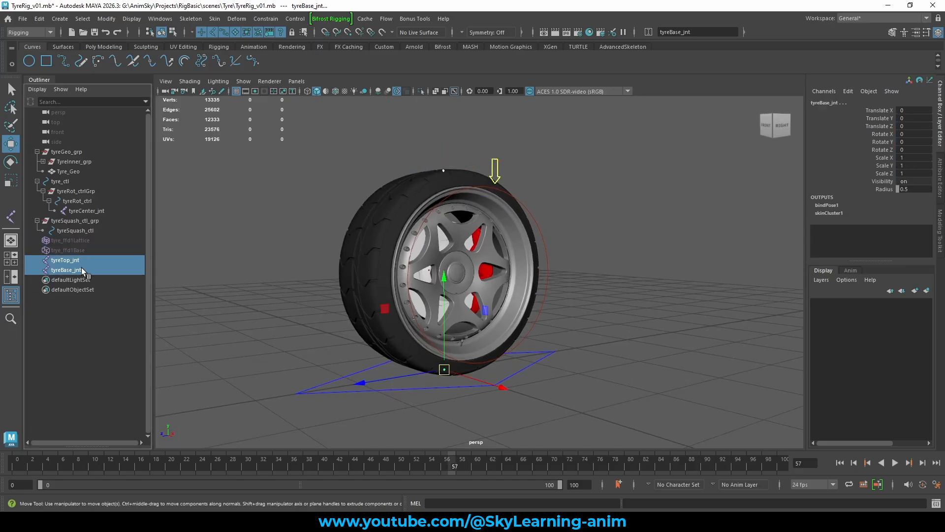
scroll(509, 285, "down", 2)
left_click_drag(425, 336, 59, 361)
left_click_drag(454, 318, 620, 305)
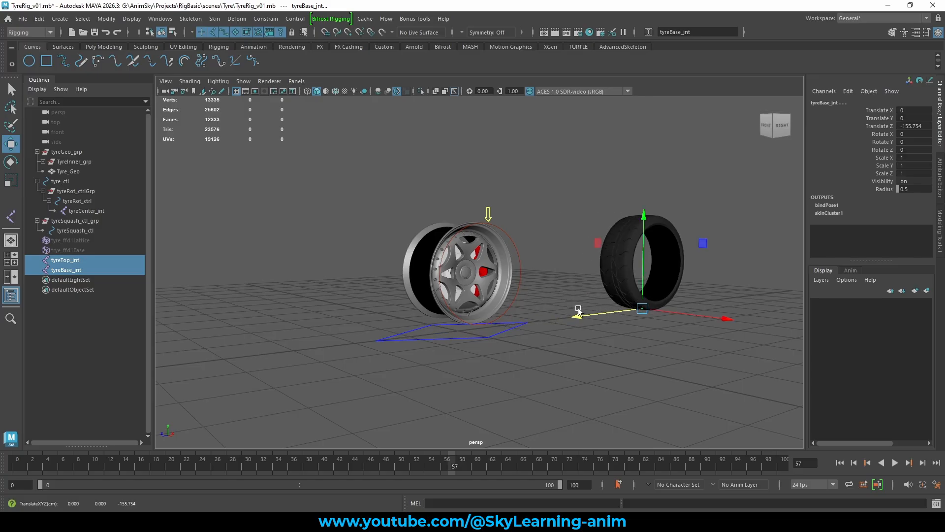
key("ctrl+z")
scroll(289, 258, "up", 3)
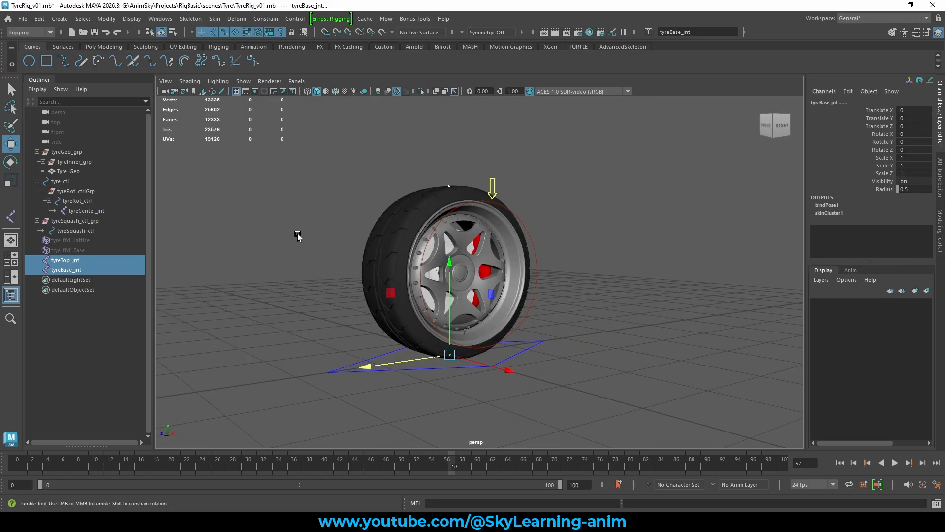
mouse_move(297, 237)
left_mouse_down("alt")
mouse_move(299, 261)
mouse_move(294, 250)
left_mouse_up("alt")
left_click(293, 250)
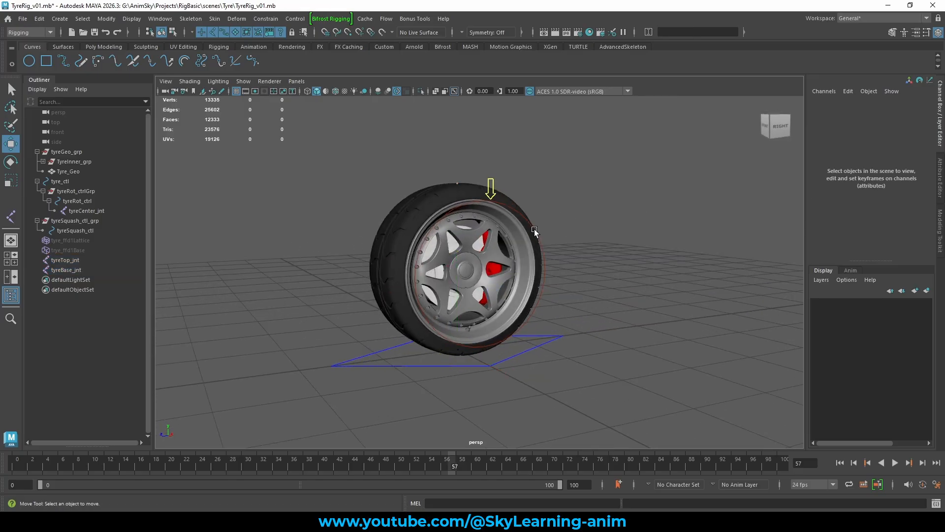
Examine the rotation control, the top and base joints and the wheel's centre joint by selecting them around the tyre.
left_click(534, 230)
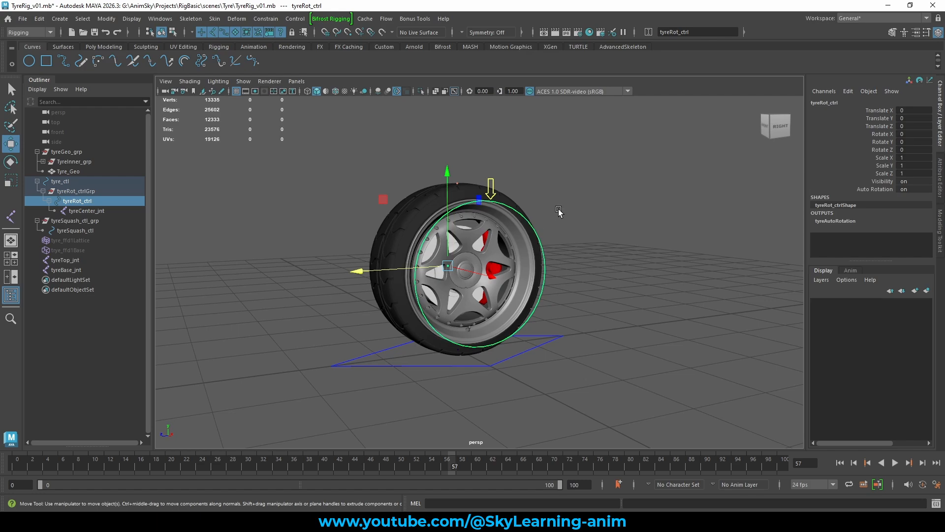
left_click_drag(570, 206, 438, 173, "alt")
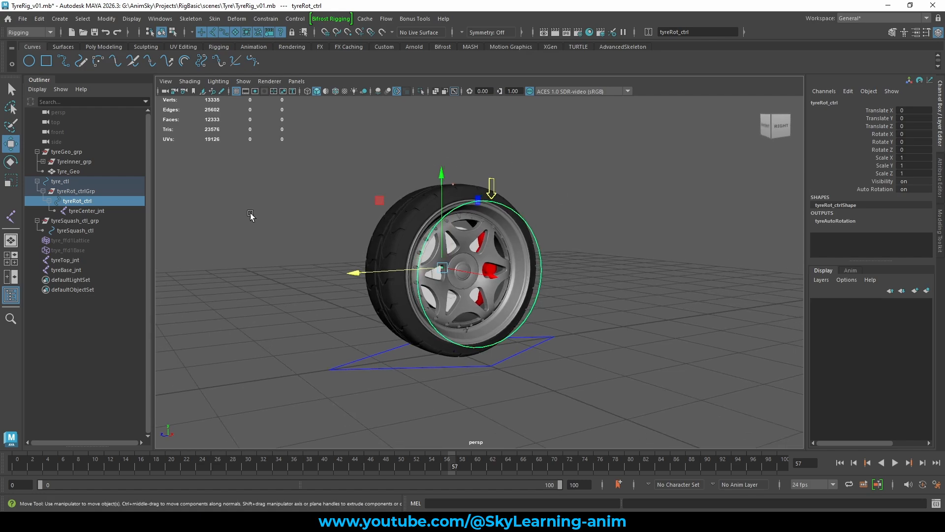
left_click(217, 210)
left_click_drag(565, 245, 427, 320, "alt")
left_click(409, 307)
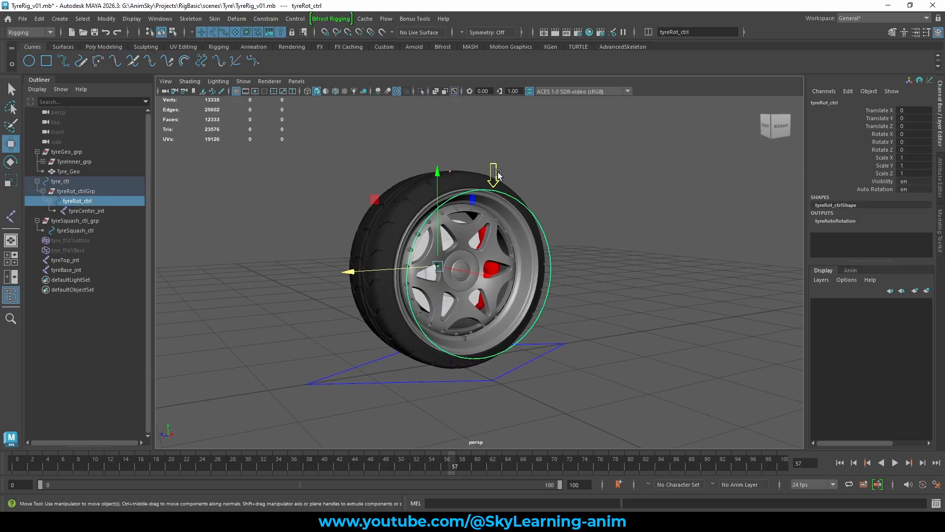
left_click(74, 261, "ctrl")
left_click(78, 269, "ctrl")
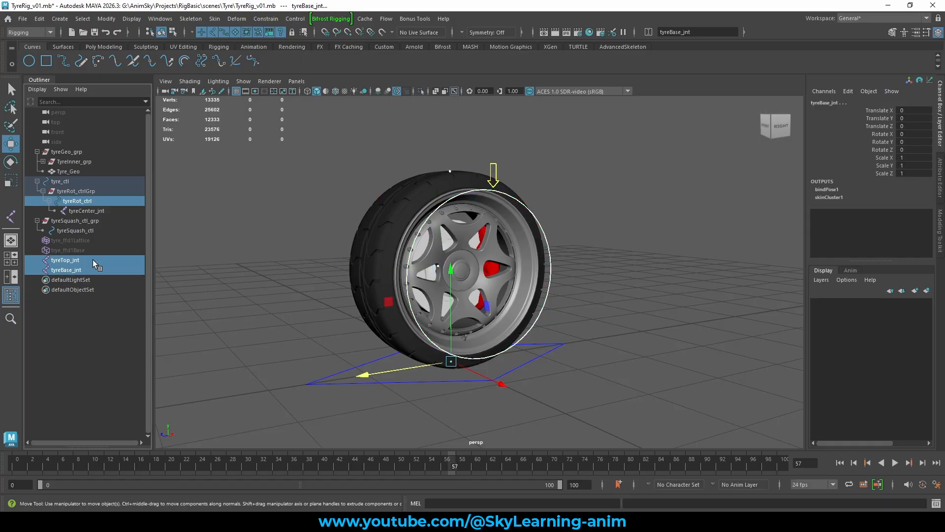
left_click(432, 211)
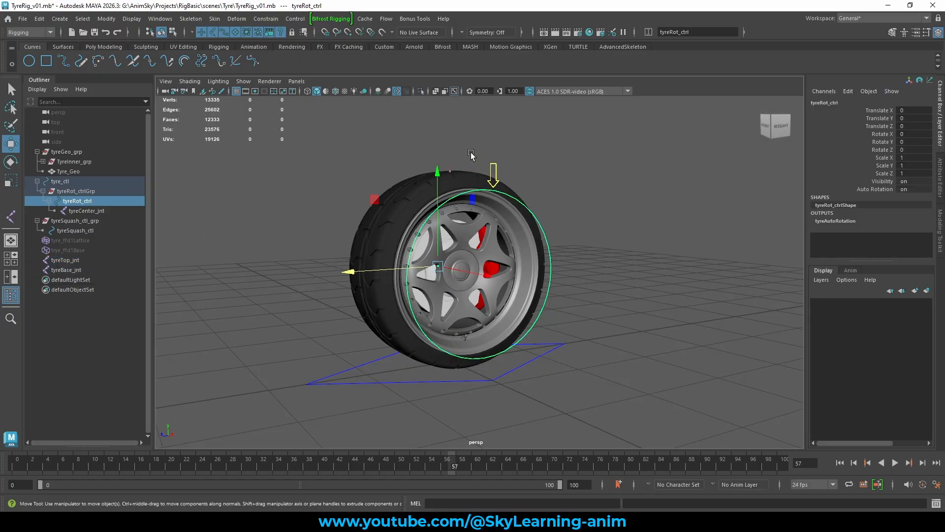
left_click(323, 344)
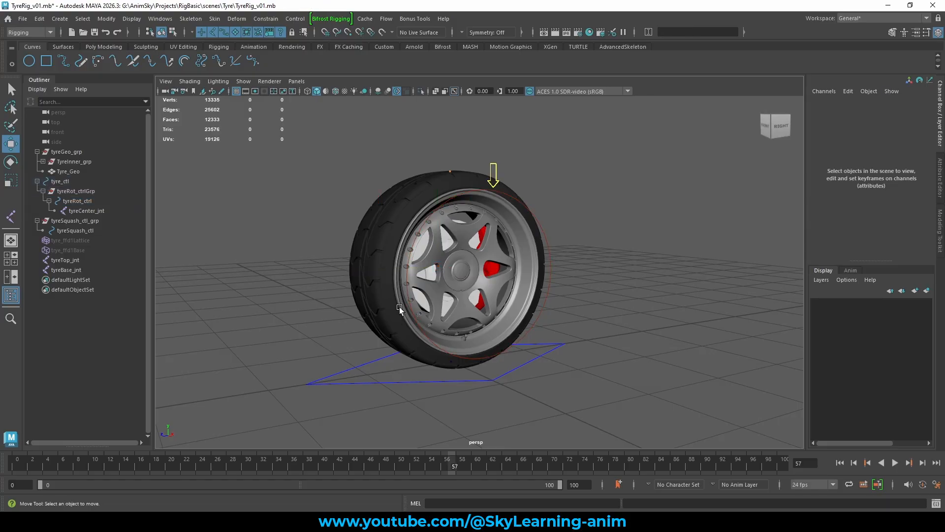
left_click(438, 268)
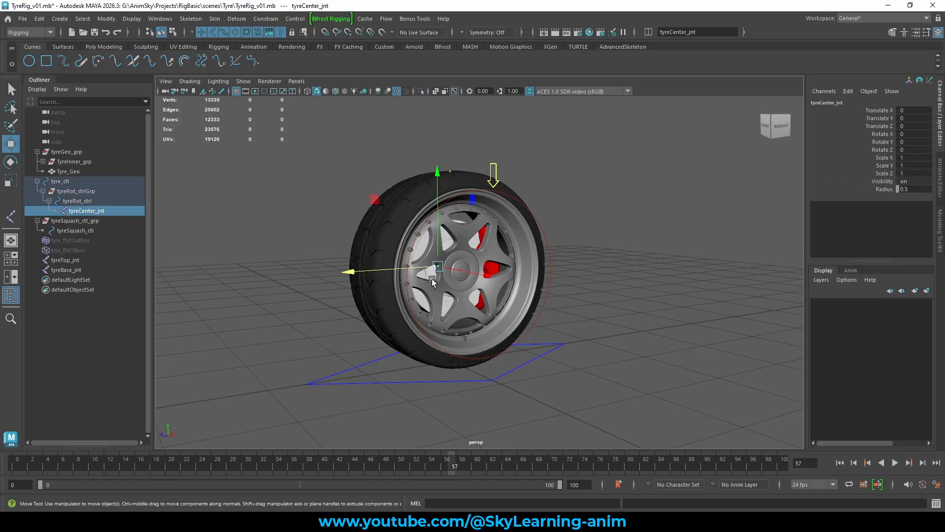
Point-constrain tyreTop_jnt to tyreCenter_jnt on all axes with Maintain offset enabled.
left_click(69, 201)
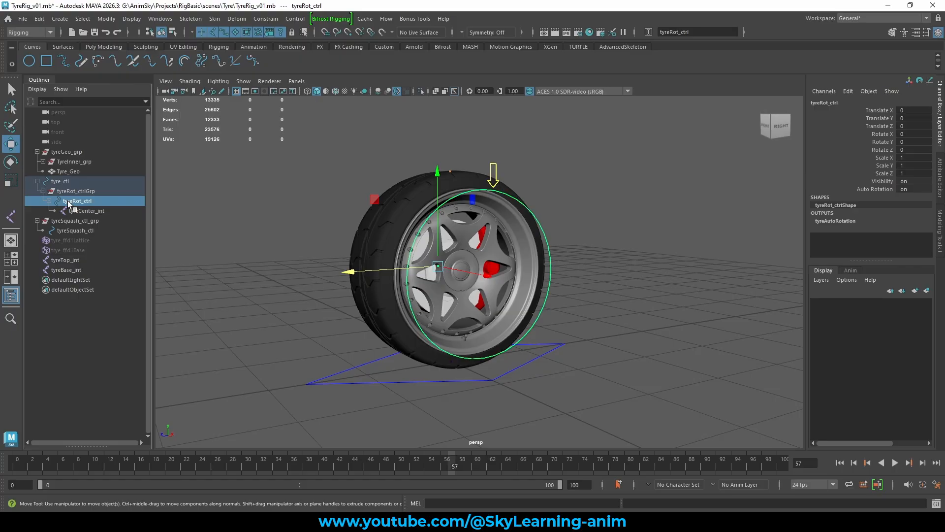
left_click(83, 193)
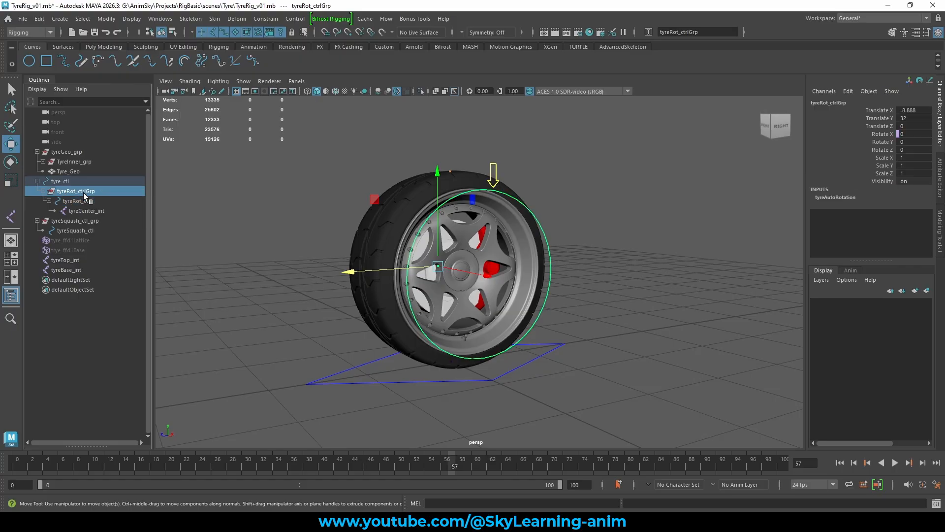
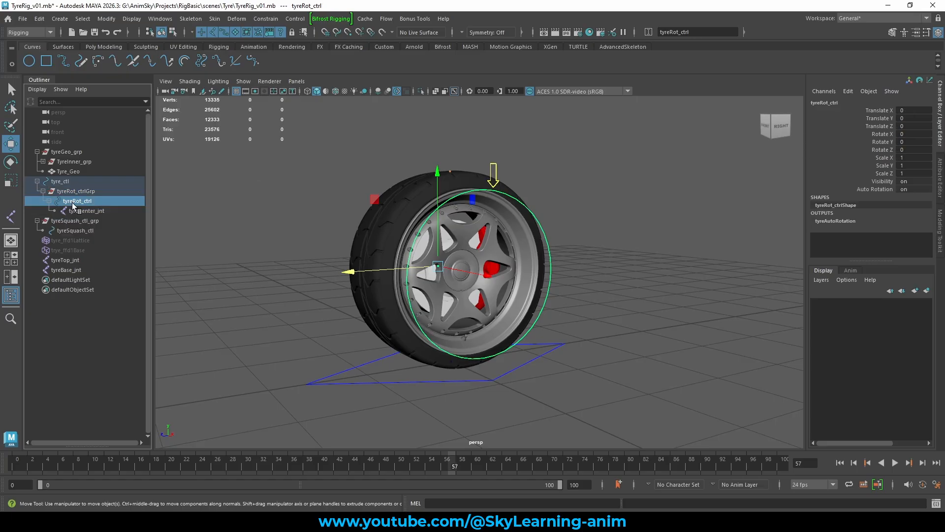
left_click(83, 210)
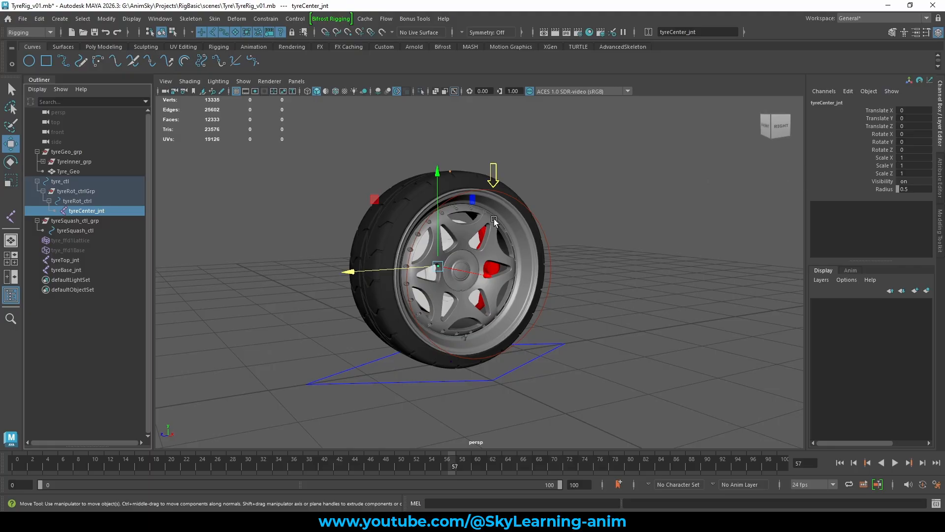
left_click(69, 260, "ctrl")
left_click(266, 18)
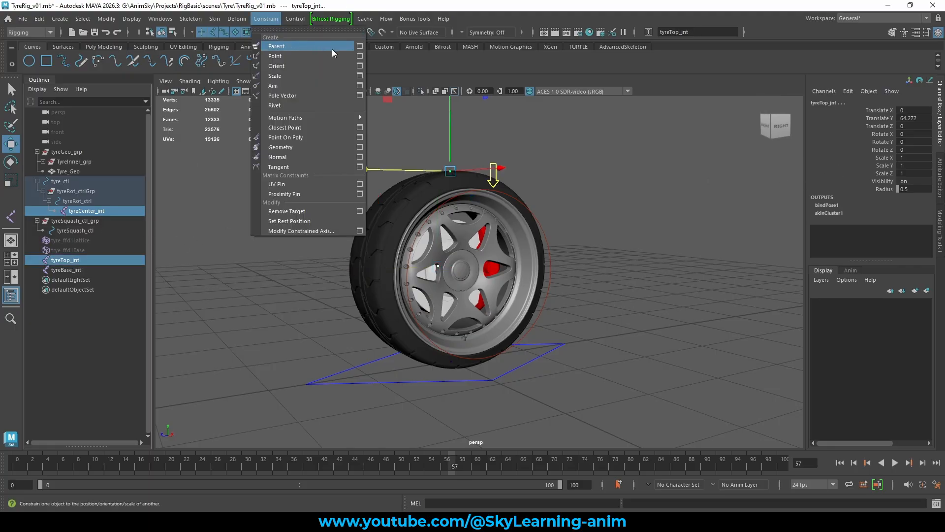
left_click(360, 55)
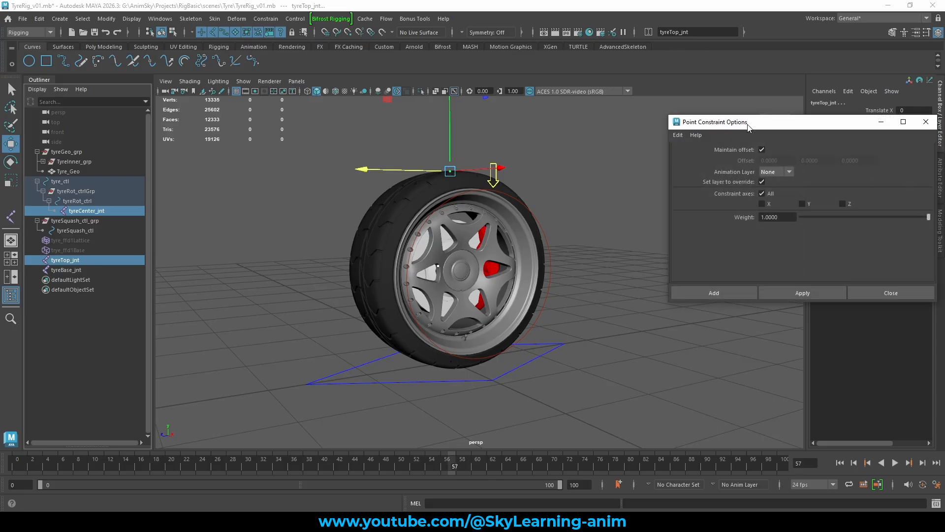
left_click_drag(715, 123, 697, 115)
left_click(660, 128)
left_click(669, 149)
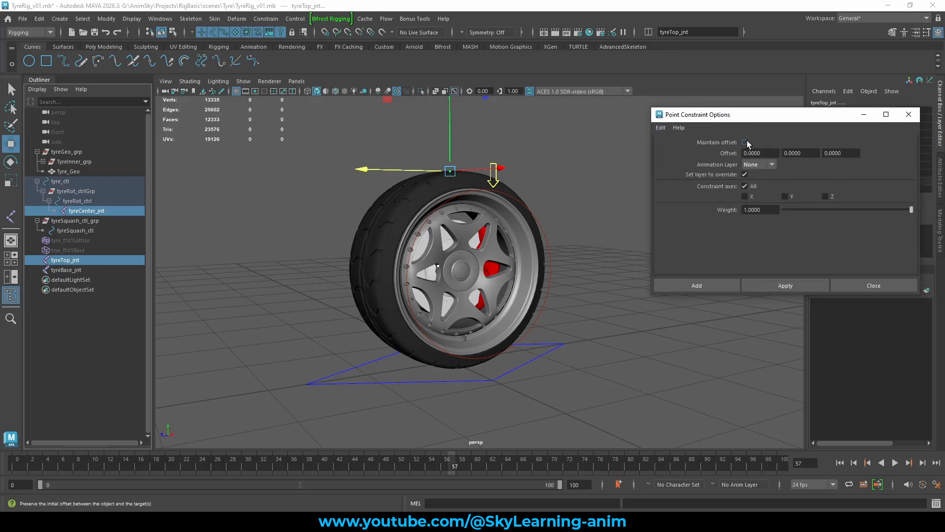
left_click(745, 143)
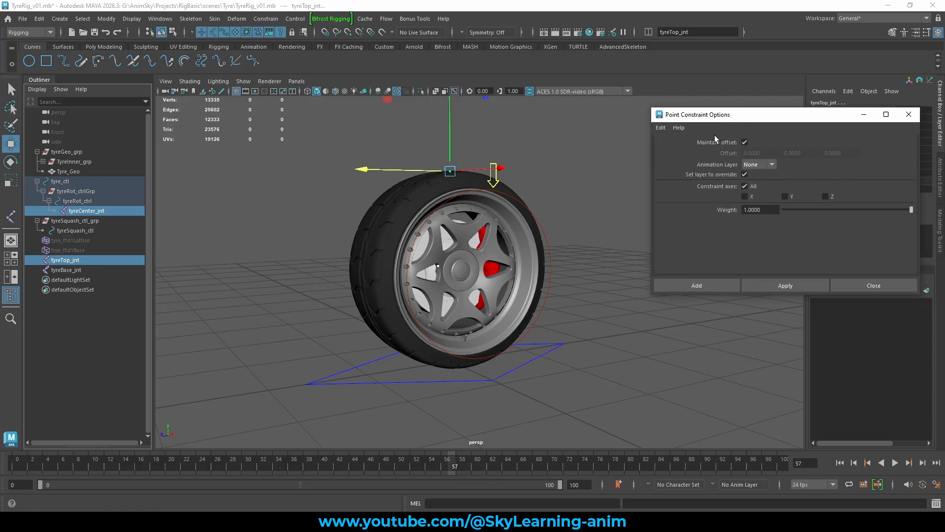
left_click(785, 286)
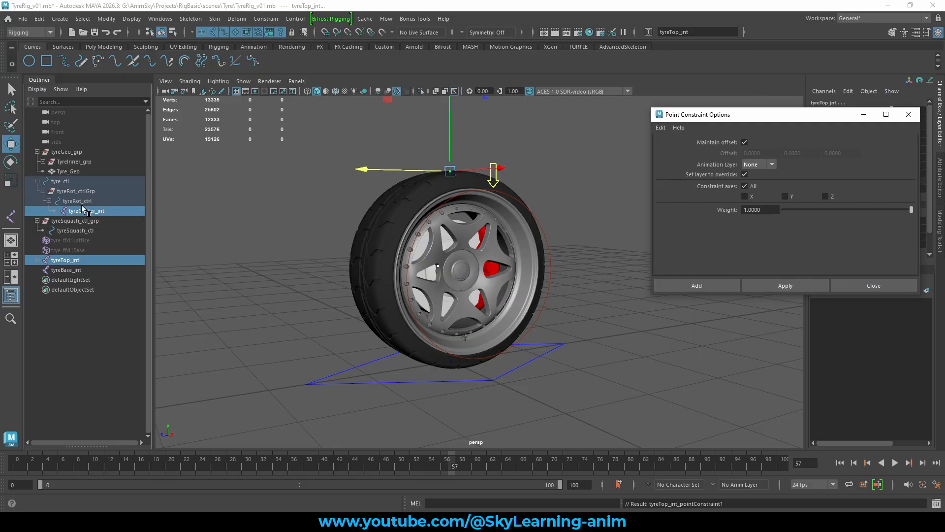
Point-constrain tyreBase_jnt to tyreCenter_jnt with the same offset-preserving options and clear the selection.
left_click(60, 260, "ctrl")
left_click(64, 270, "ctrl")
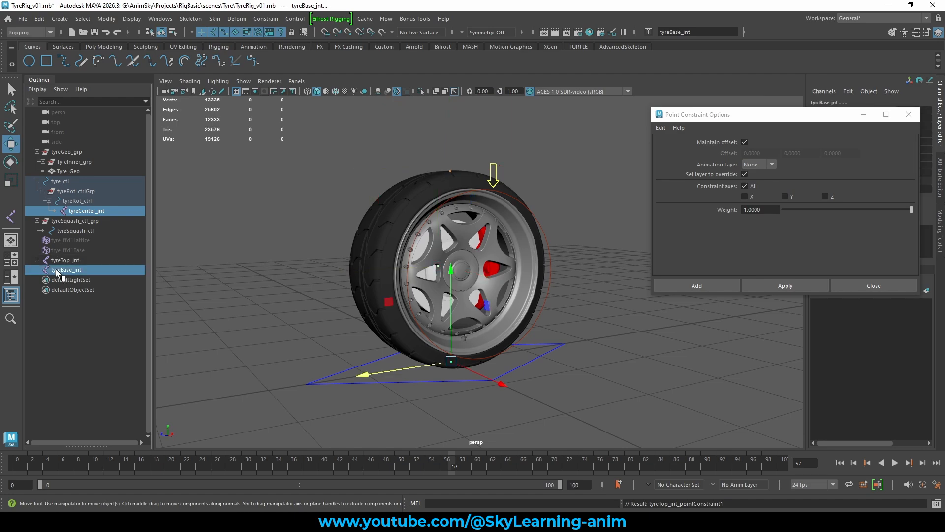
left_click(677, 287)
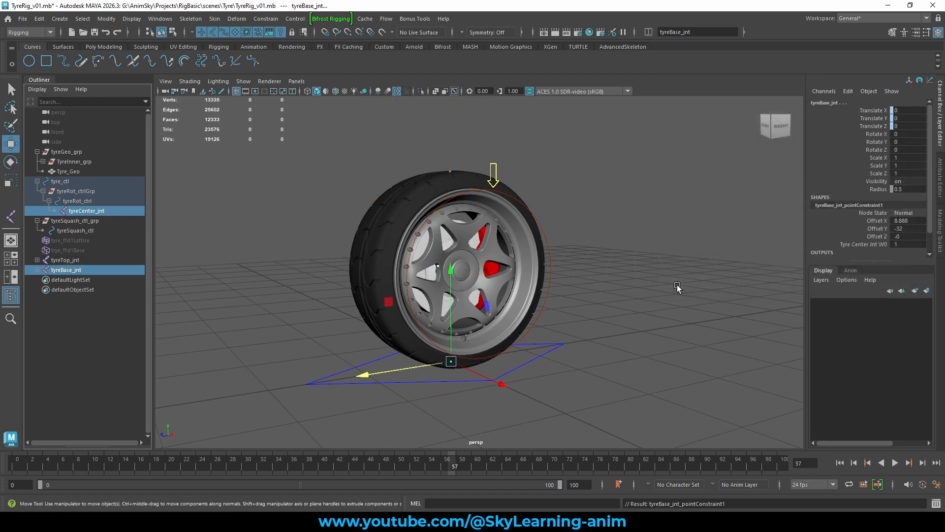
left_click(544, 178)
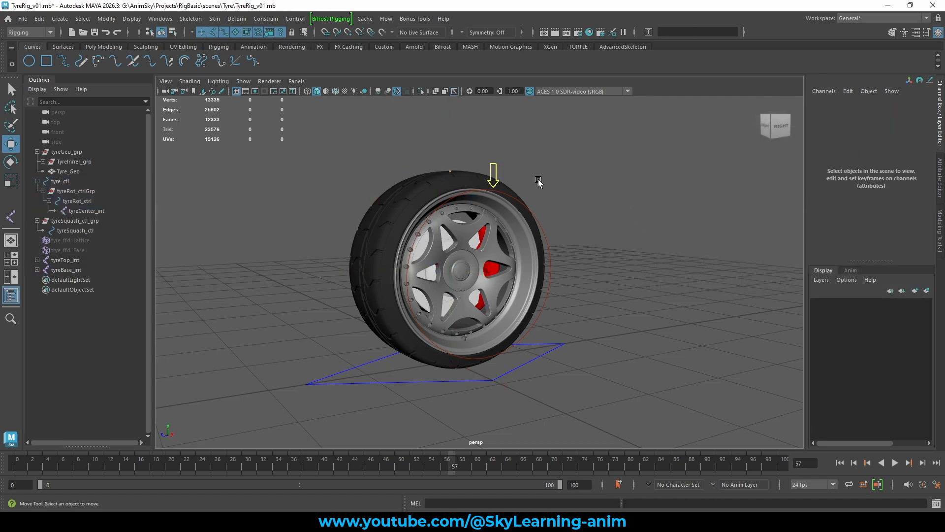
Check the rotation and squash controls, then delete the point constraint under tyreTop_jnt.
left_click(78, 200)
left_click_drag(601, 189, 554, 187, "alt")
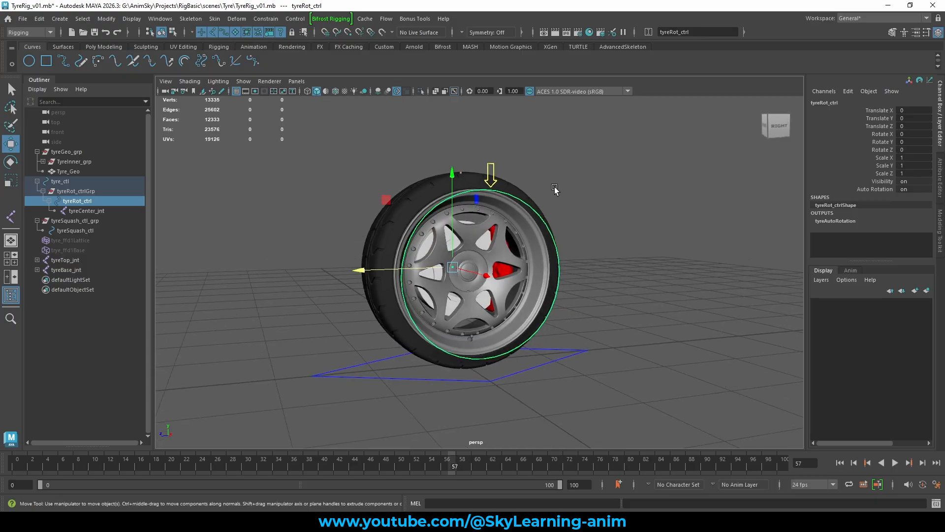
left_click(494, 162)
left_click(493, 165)
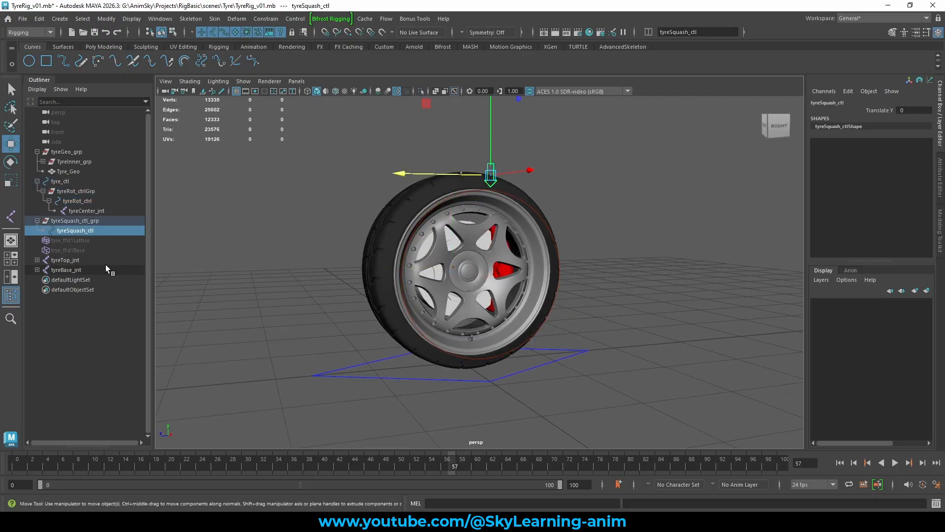
left_click(37, 260)
left_click(68, 269)
key("Delete")
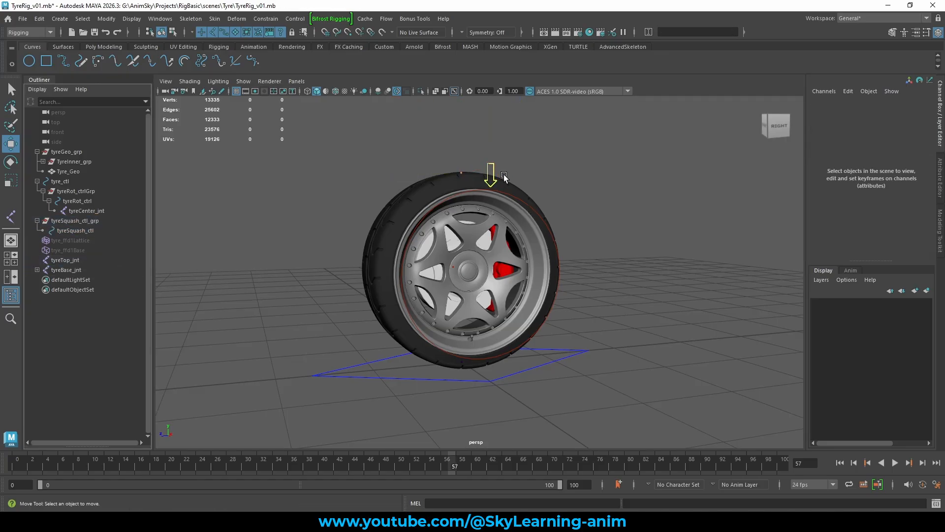
Point-constrain tyreSquash_ctl_grp to tyreRot_ctrl on all axes with Maintain offset enabled.
left_click(491, 170)
left_click(78, 222)
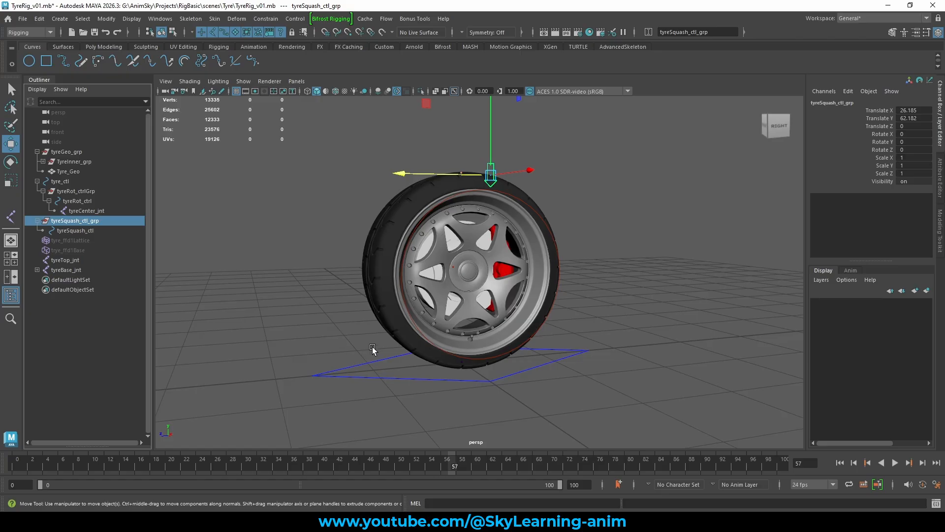
left_click(416, 224)
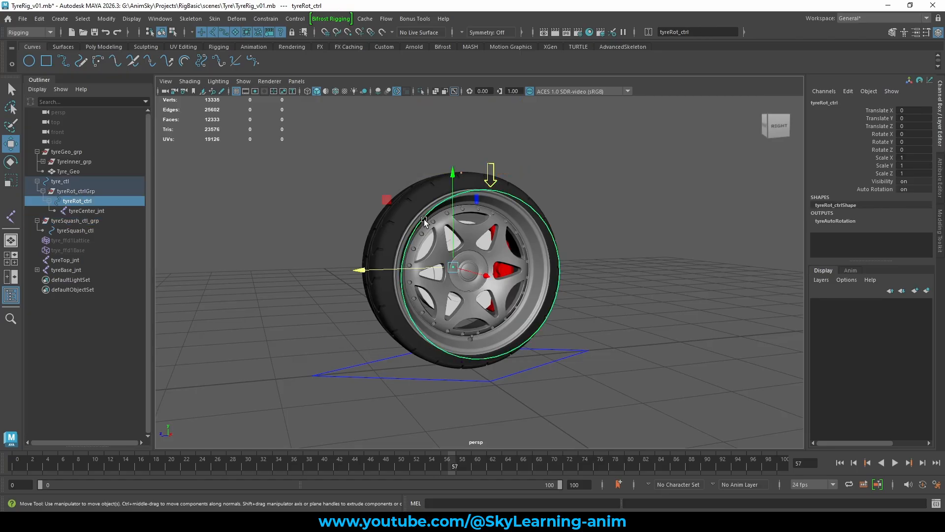
left_click(87, 221, "ctrl")
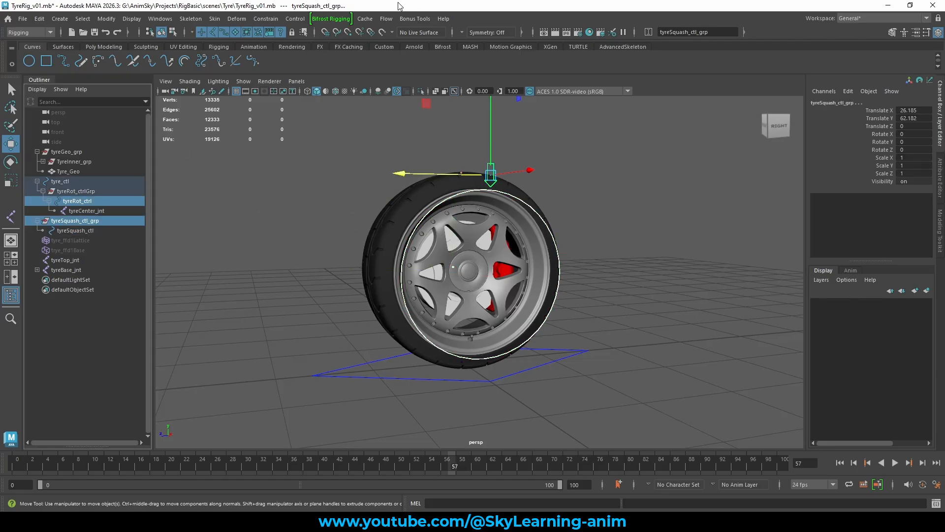
left_click(268, 18)
left_click(360, 55)
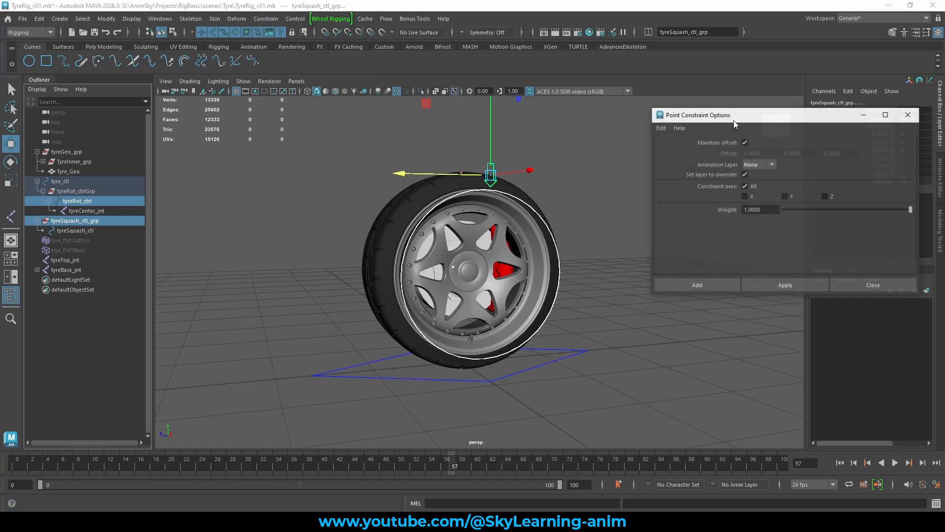
left_click(693, 286)
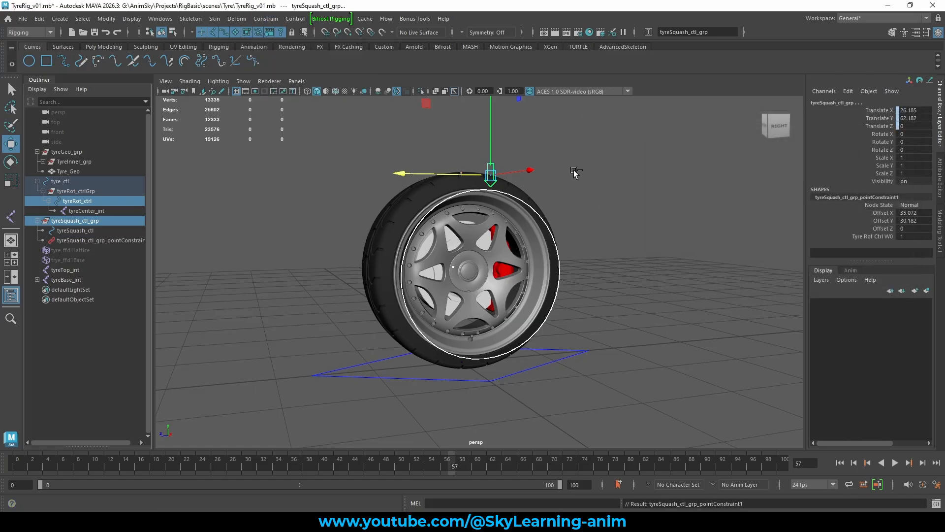
Point-constrain tyreTop_jnt to tyreSquash_ctl on all axes with Maintain offset enabled.
left_click(521, 179)
left_click(495, 175)
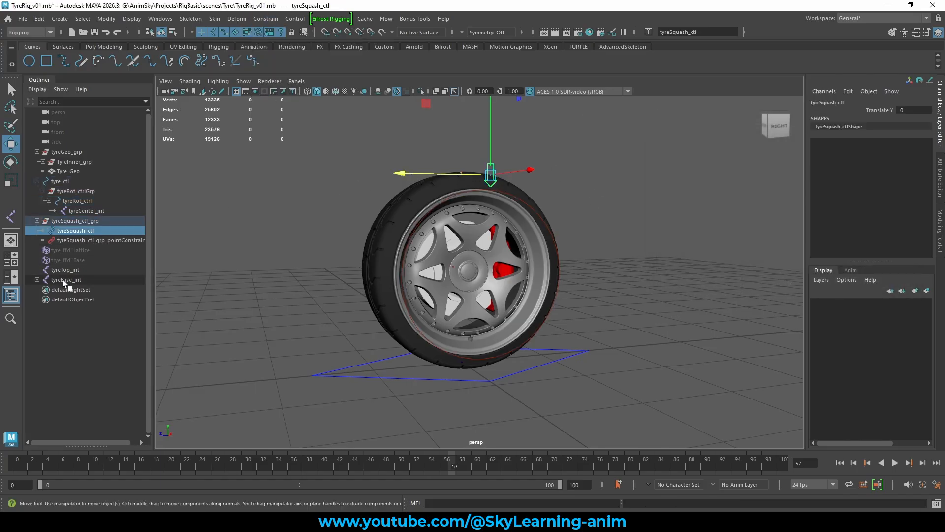
left_click(74, 270, "ctrl")
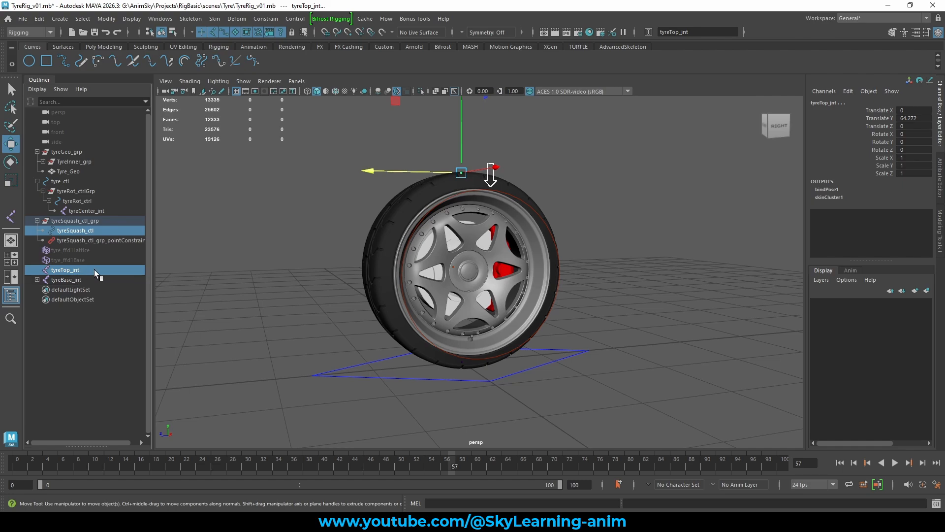
left_click(266, 18)
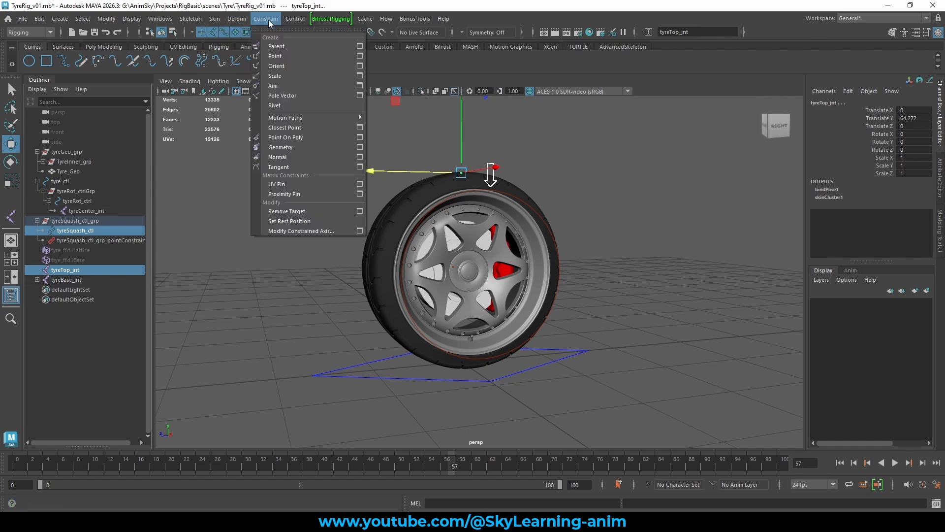
left_click(360, 56)
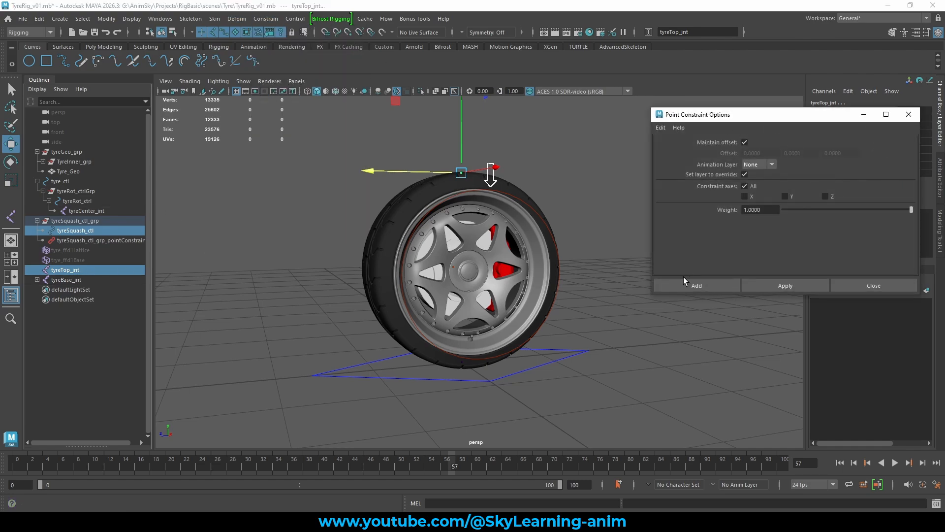
left_click(683, 279)
Test the squash by lowering tyreSquash_ctl to a Translate Y of about -1, then undo the move.
left_click(563, 169)
left_click(492, 164)
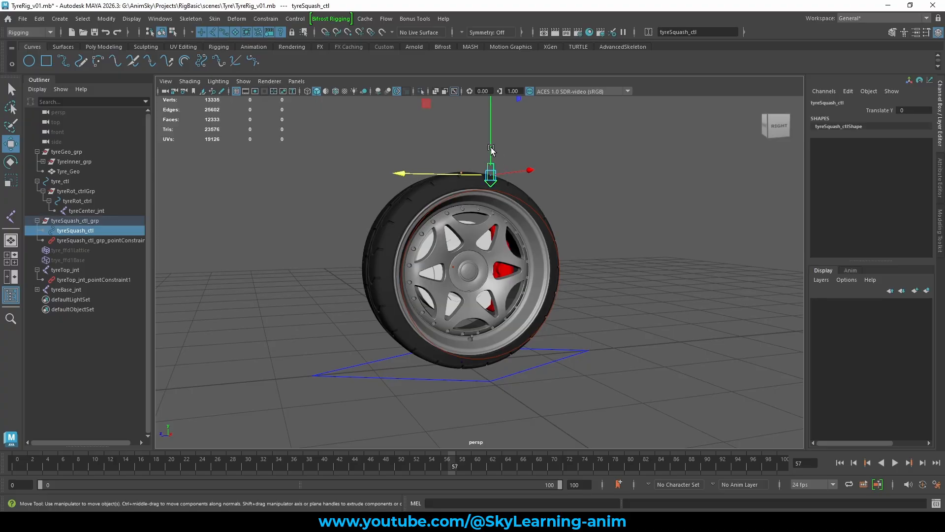
left_click_drag(490, 143, 492, 147)
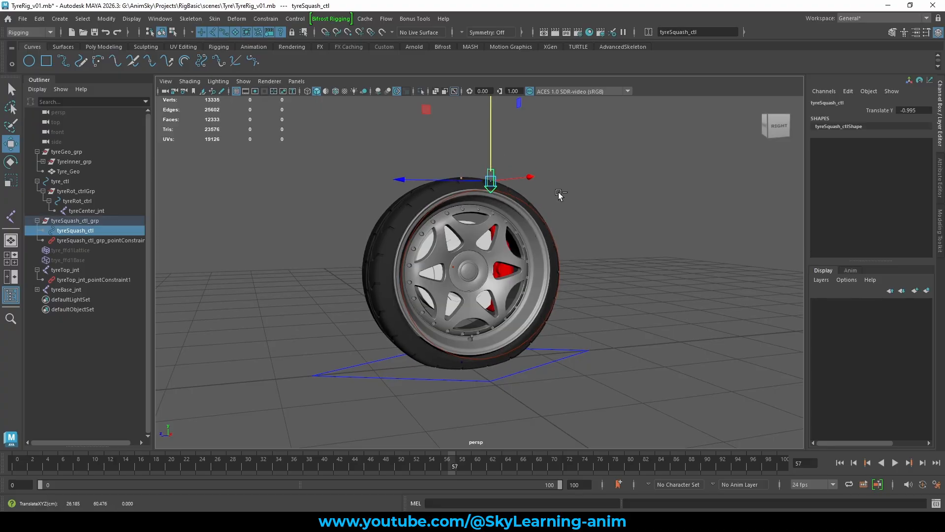
key("ctrl+z")
Test moving tyreRot_ctrl downwards along Y, then undo the move.
right_click_drag(570, 193, 615, 200, "alt")
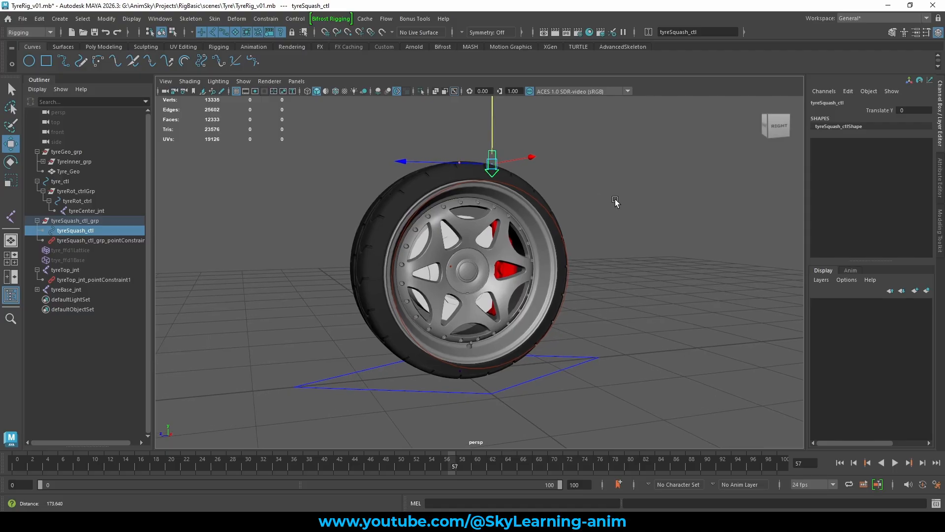
mouse_move(615, 198)
left_mouse_down("alt")
mouse_move(591, 196)
mouse_move(603, 195)
left_mouse_up("alt")
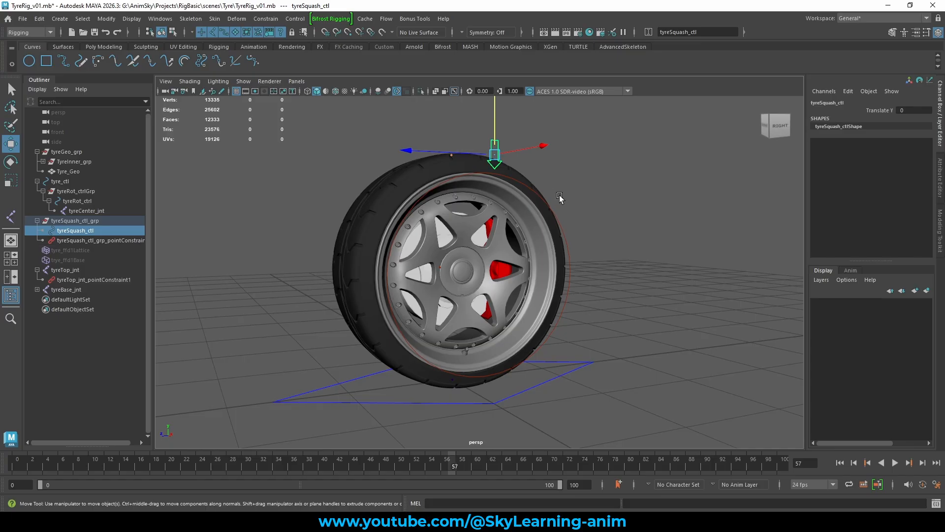
scroll(574, 200, "up", 3)
left_click(527, 177)
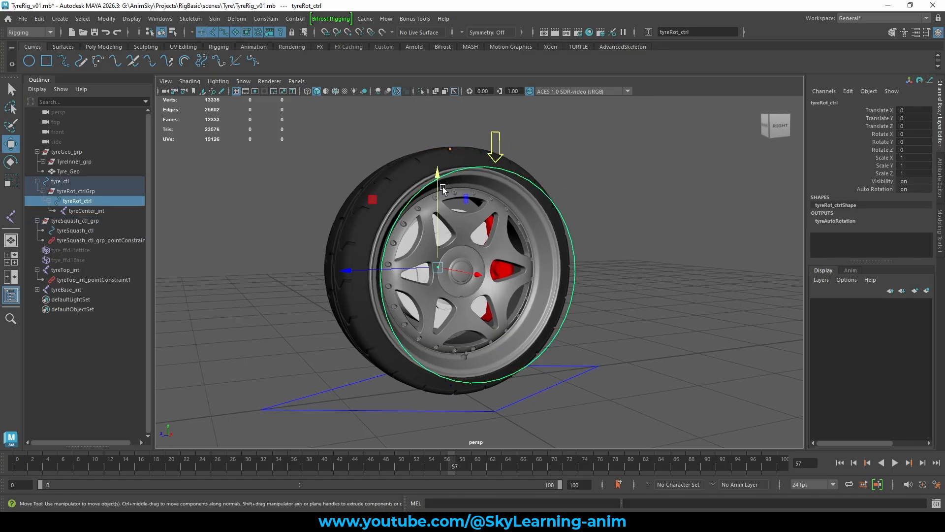
left_click_drag(442, 187, 438, 207)
key("ctrl+z")
Inspect the rotation and squash control groups and delete the point constraint under tyreSquash_ctl_grp.
left_click(83, 191)
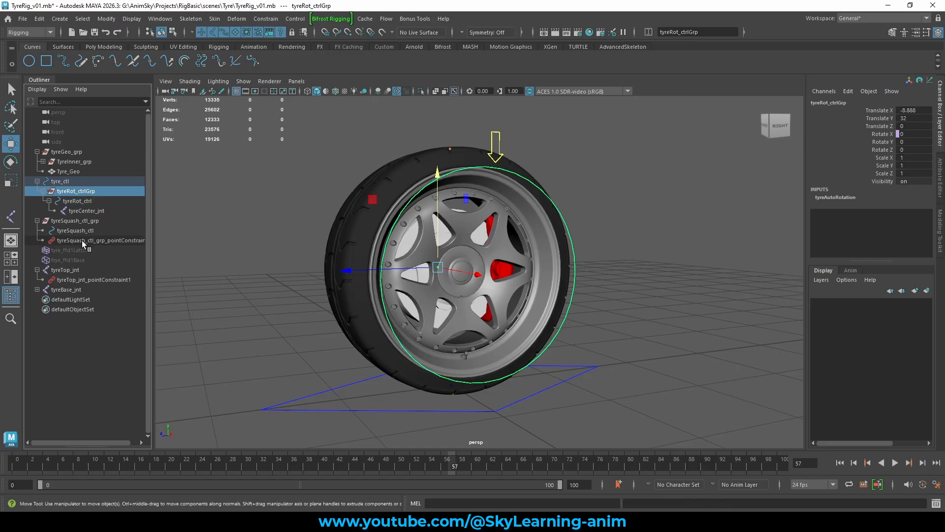
left_click(81, 223)
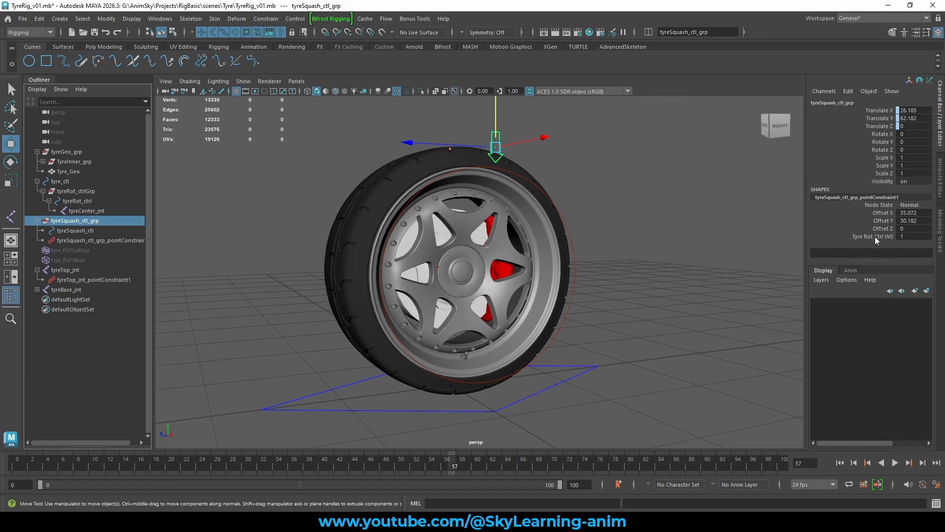
left_click(93, 239)
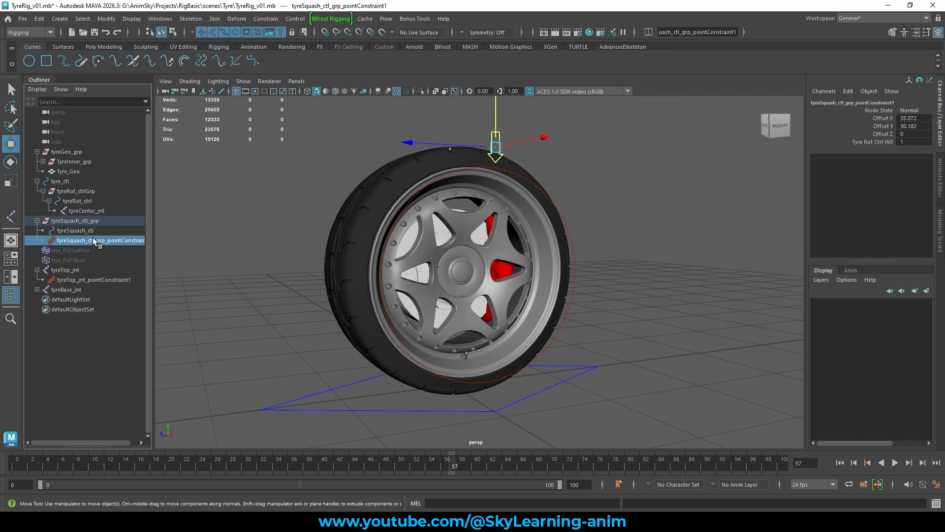
key("Delete")
Parent tyreSquash_ctl_grp under the square base control tyre_ctl and expand the group in the hierarchy.
left_click(90, 222)
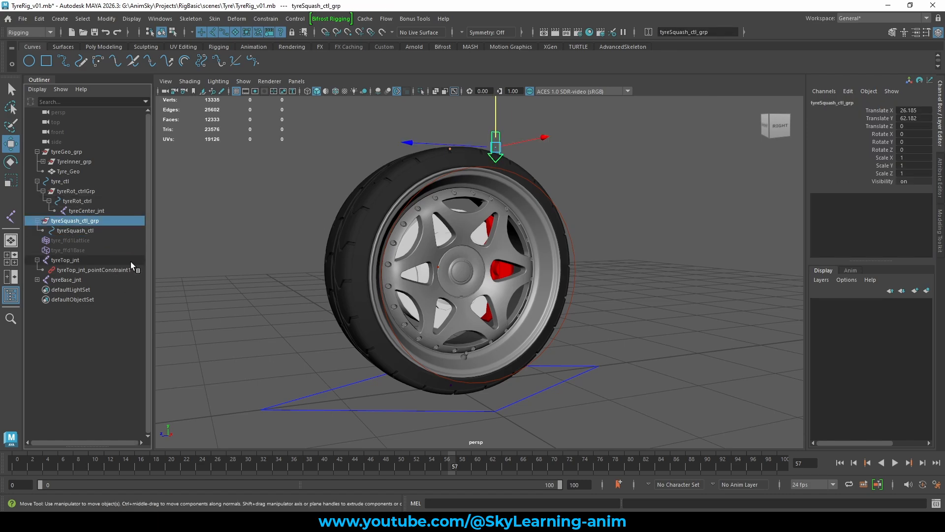
left_click(302, 400, "shift")
key("p")
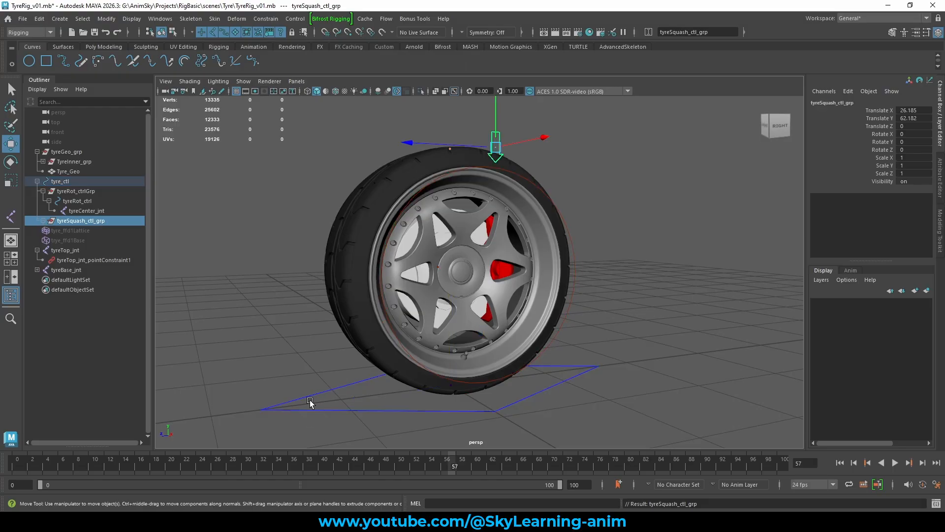
left_click(43, 220)
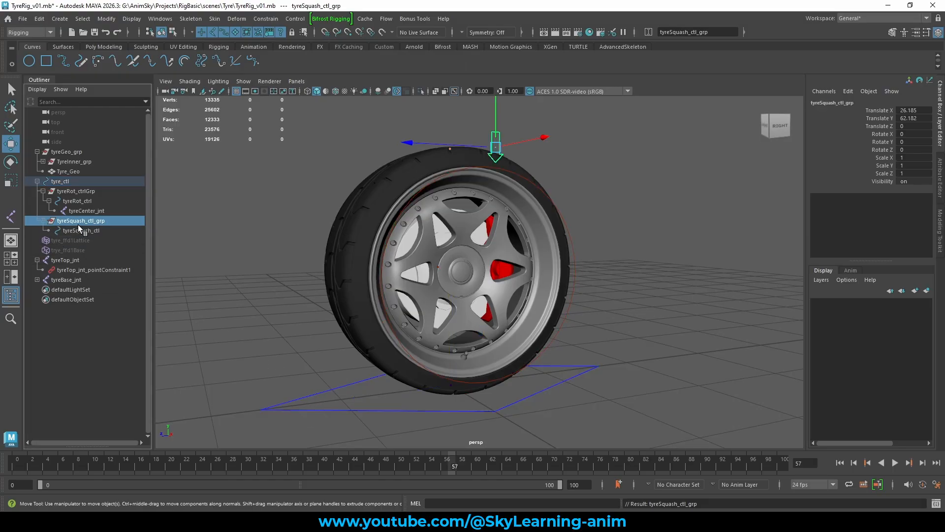
Point constrain tyreRot_ctrlGrp to tyreSquash_ctl on all axes with Maintain offset on and a weight of 1.
left_click(79, 230)
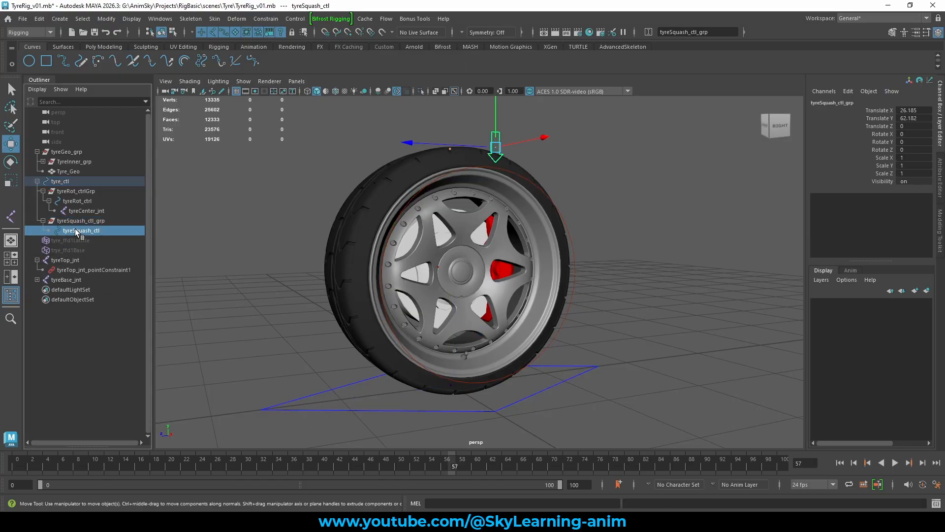
left_click(89, 191, "ctrl")
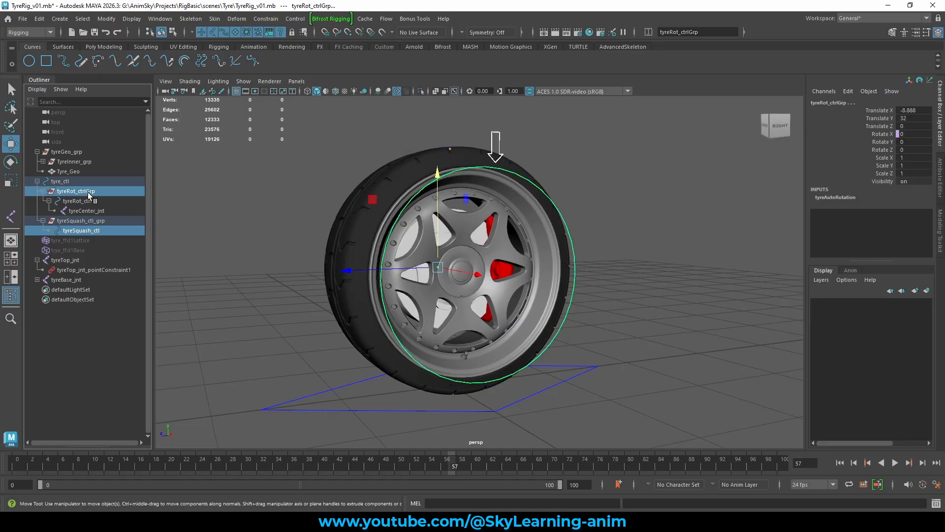
left_click(266, 18)
left_click(358, 56)
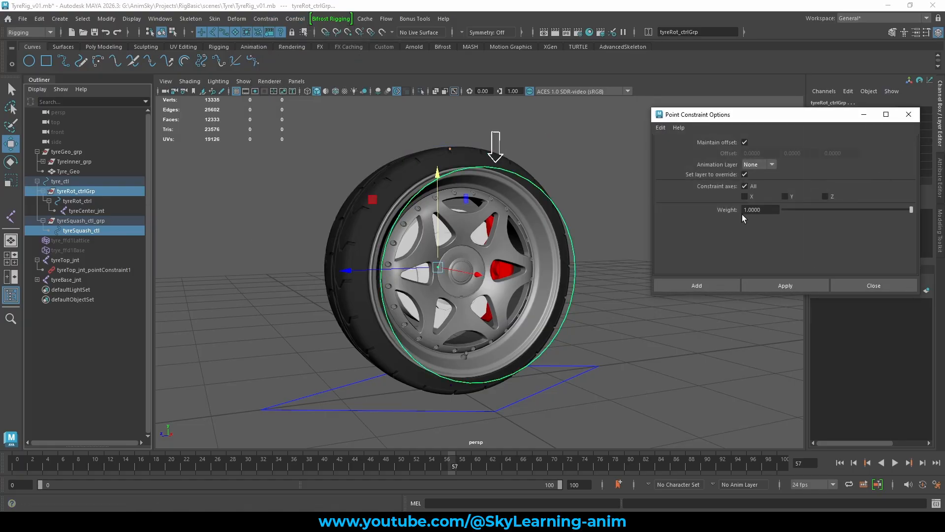
left_click(686, 285)
Test the new constraint by lowering tyreSquash_ctl along Y, then undo the move.
left_click(604, 184)
left_click_drag(585, 187, 564, 186, "alt")
left_click(497, 134)
left_click_drag(495, 114, 496, 141)
key("ctrl+z")
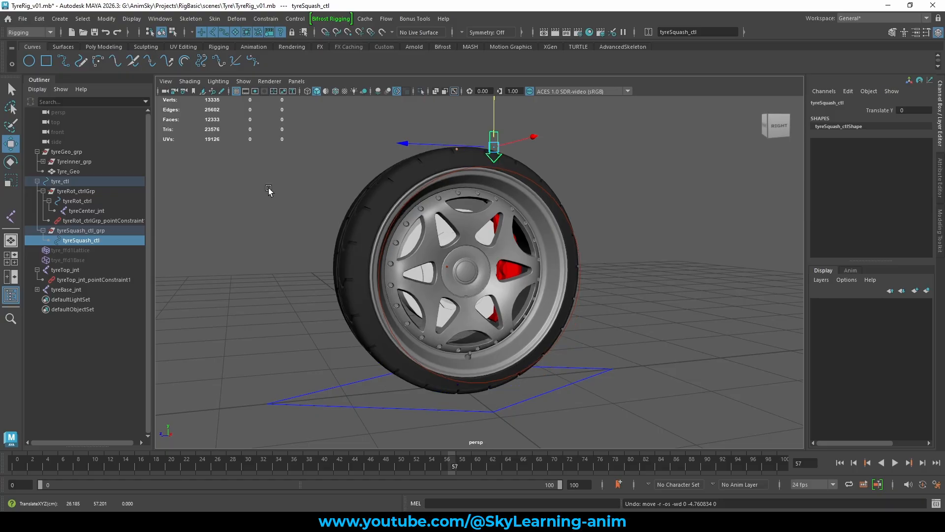
Expand tyreBase_jnt in the hierarchy and delete the point constraint under it.
left_click_drag(268, 191, 289, 193, "alt")
right_click_drag(289, 192, 408, 202, "alt")
middle_click_drag(408, 202, 406, 198, "alt")
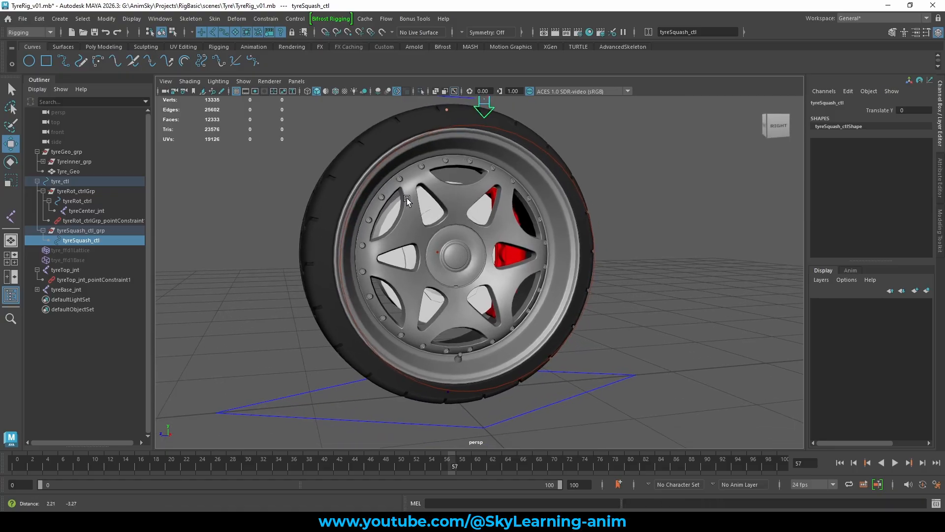
left_click(38, 289)
left_click(79, 299)
key("Delete")
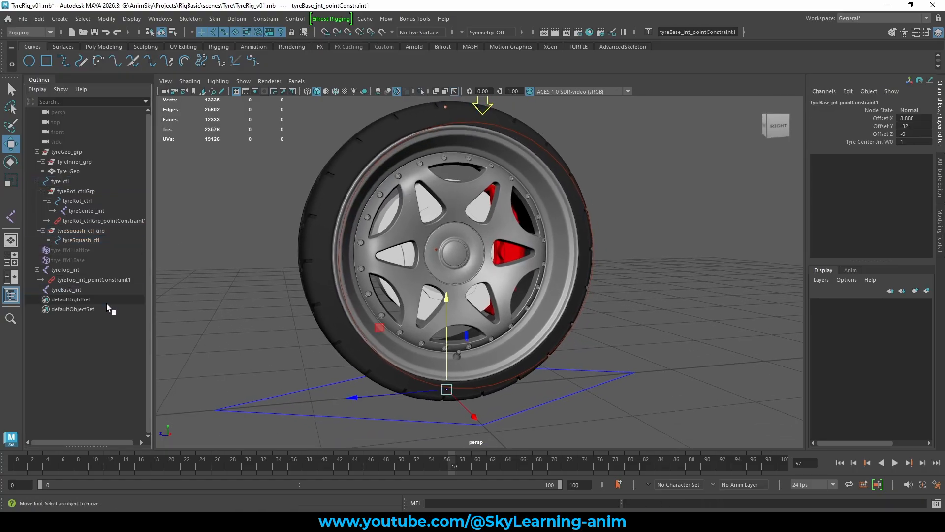
Point constrain tyreBase_jnt to the square base control tyre_ctl.
left_click(292, 392)
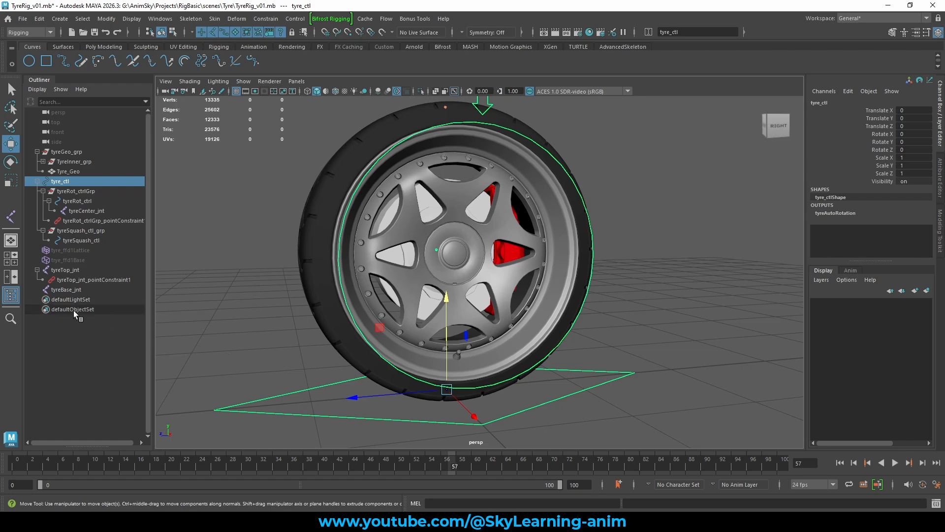
left_click(66, 289, "ctrl")
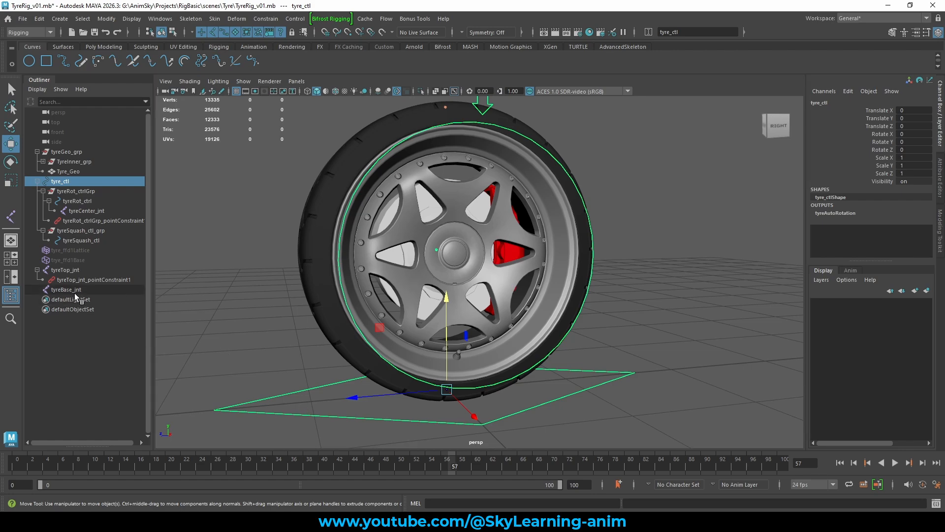
left_click(266, 19)
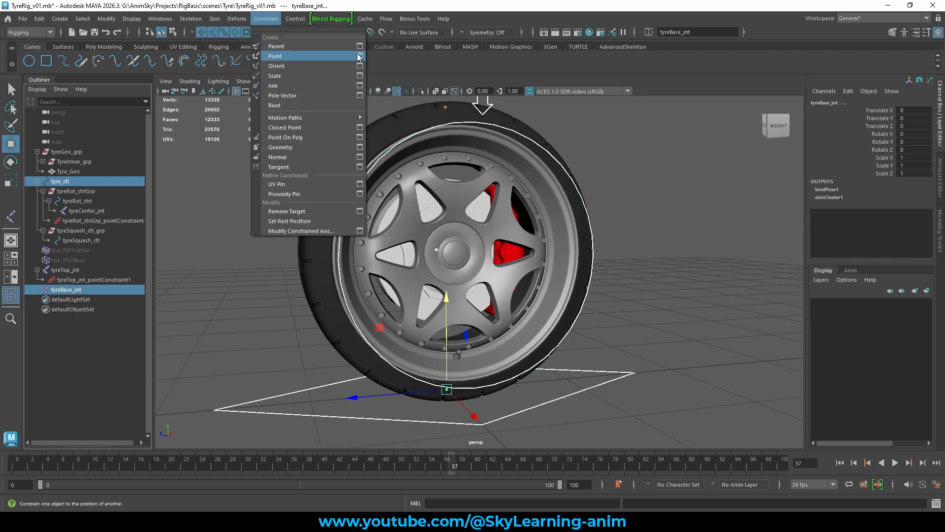
left_click(358, 54)
left_click(697, 285)
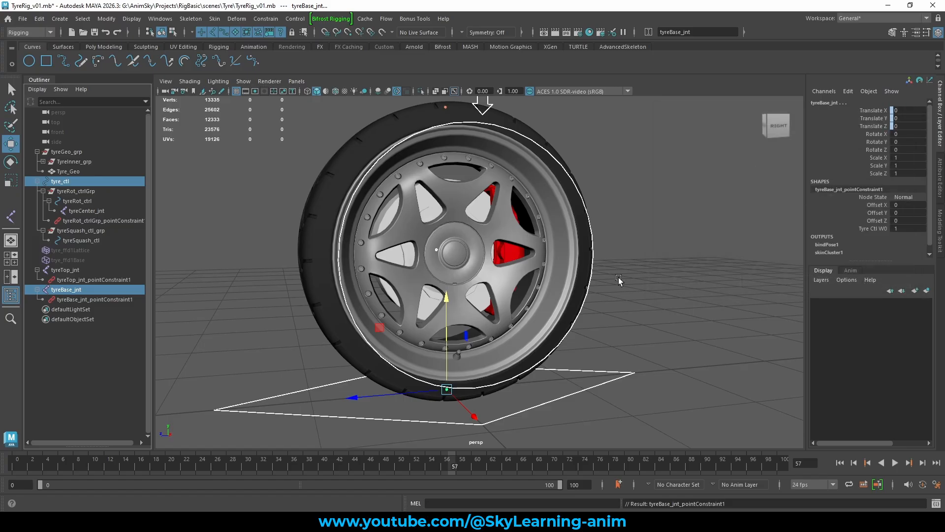
Select tyre_ctl and tyreSquash_ctl in turn, test lowering the squash control along Y, then undo the move.
left_click_drag(618, 279, 310, 374, "alt")
left_click_drag(295, 359, 300, 408)
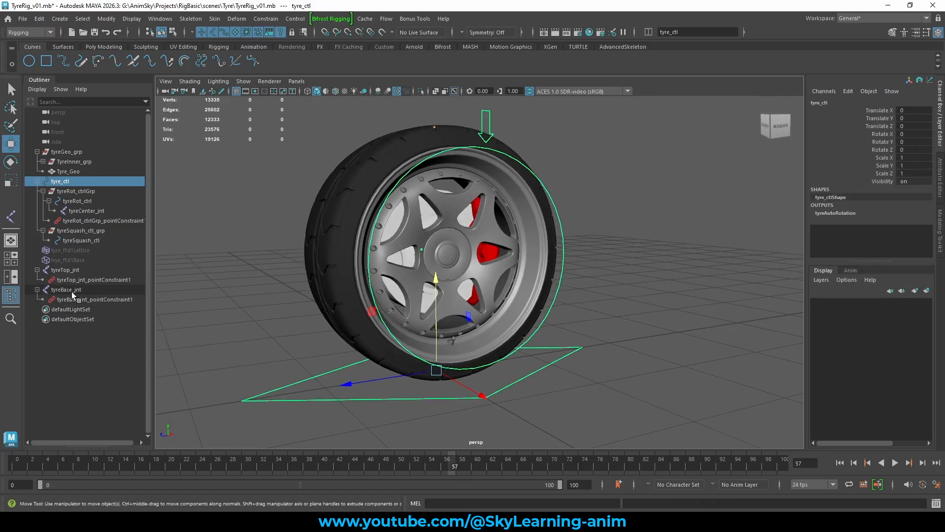
left_click(491, 121)
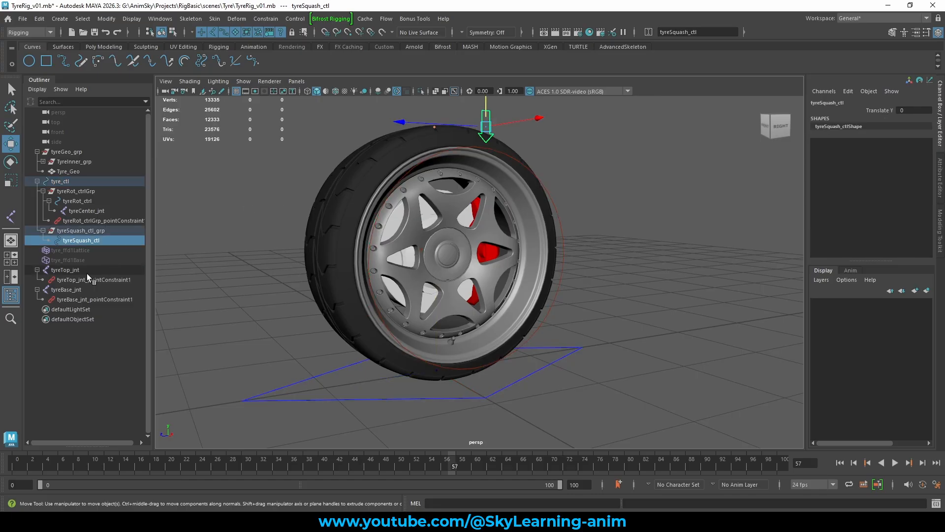
left_click(469, 125)
left_click(482, 113)
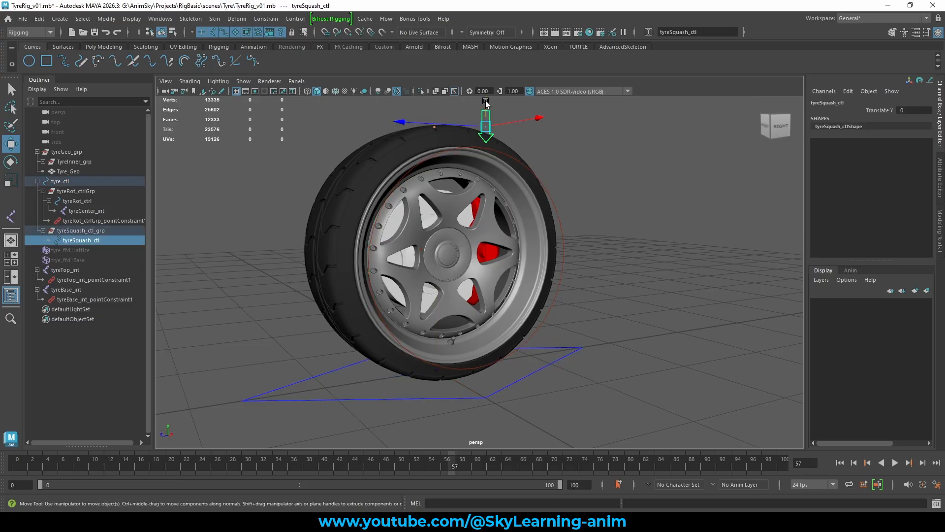
left_click_drag(485, 102, 486, 109)
key("ctrl+z")
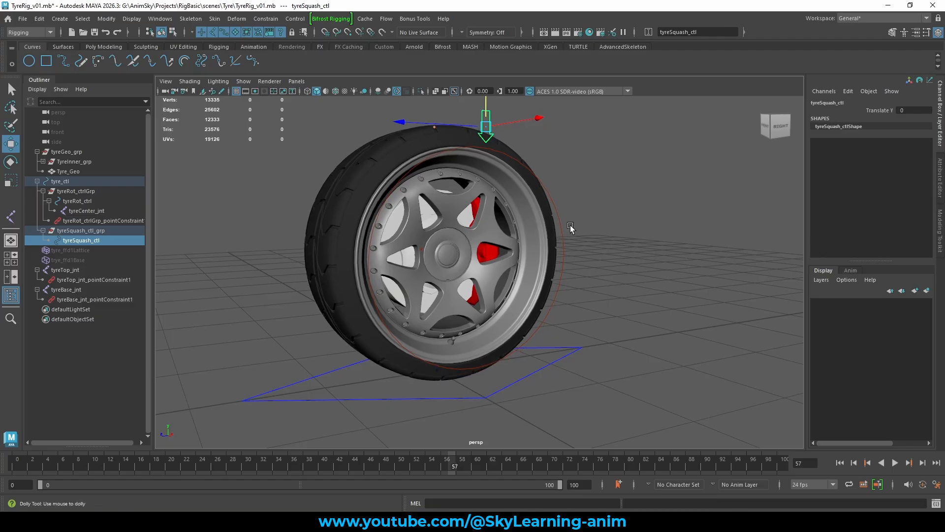
Check the tyre from several angles, test moving tyreSquash_ctl along Y again, and undo it.
left_click_drag(569, 228, 602, 246, "alt")
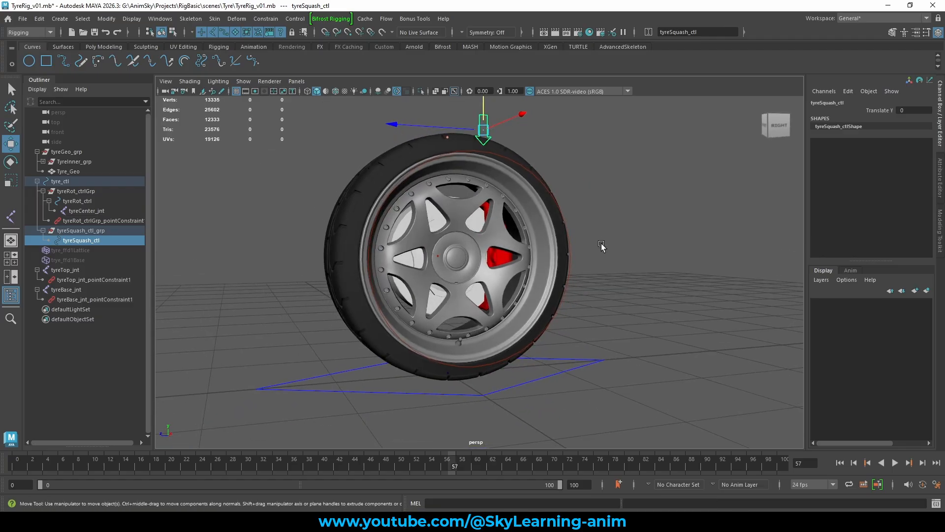
left_click_drag(601, 244, 565, 189, "alt")
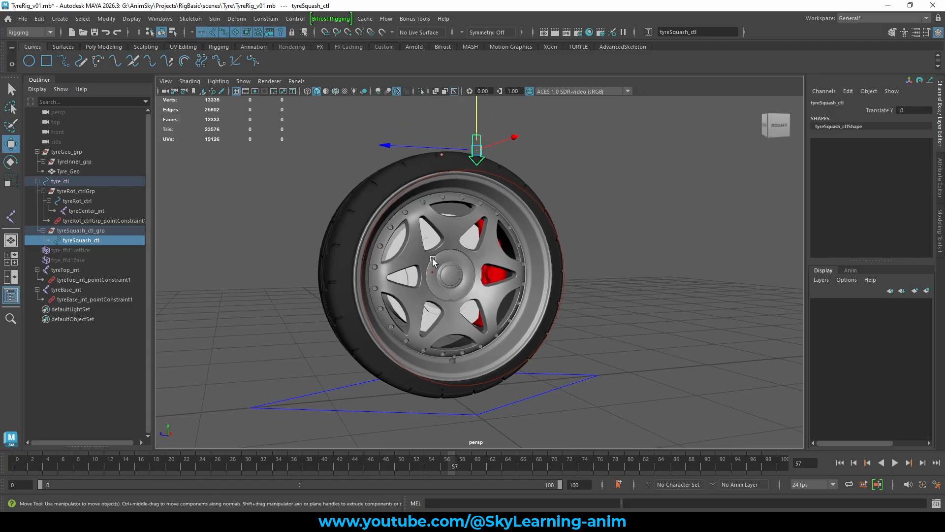
left_click_drag(549, 238, 571, 218, "alt")
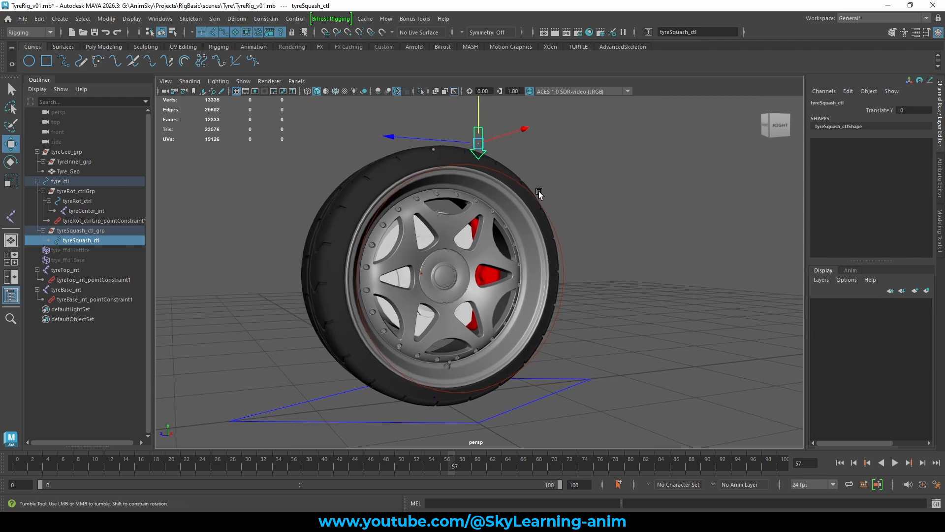
left_click_drag(539, 191, 544, 199, "alt")
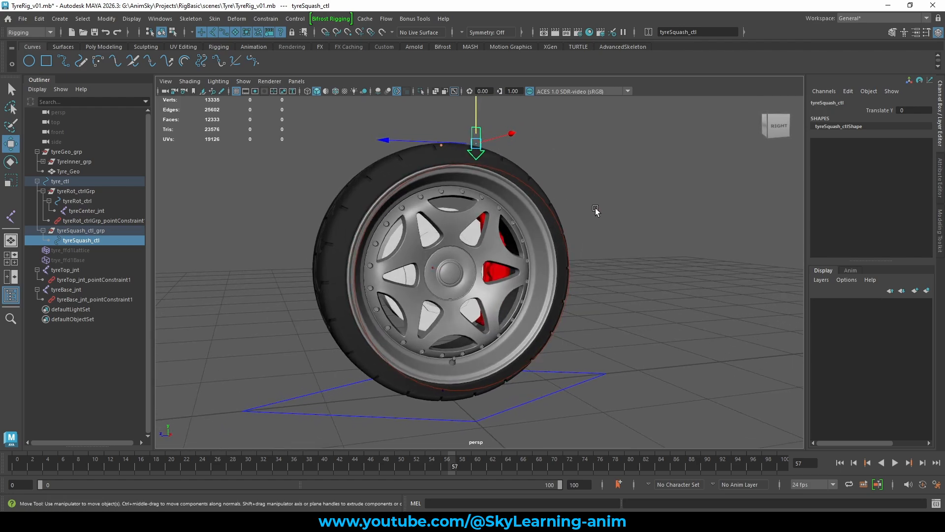
left_click_drag(474, 106, 477, 106)
left_click_drag(510, 264, 577, 317, "alt")
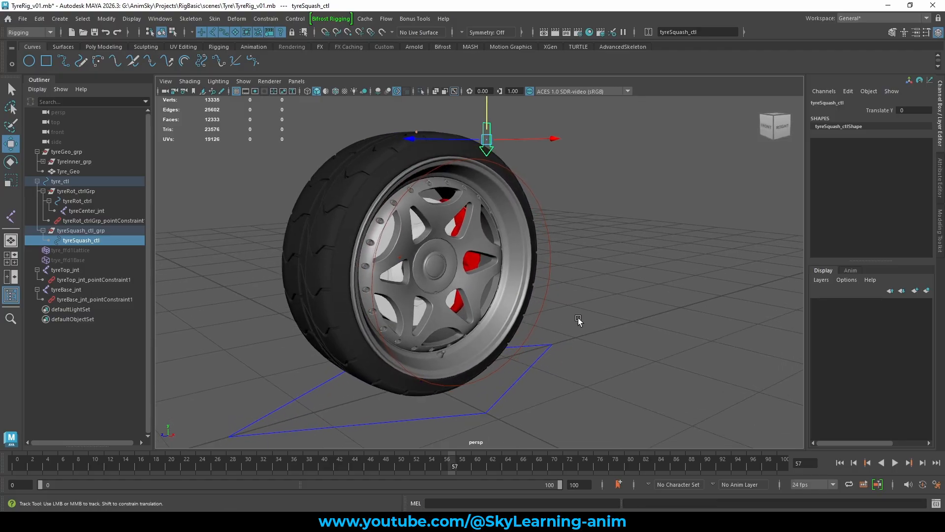
key("ctrl+z")
Test the squash repeatedly while examining the tyre's ground contact area up close, undoing each move.
middle_click_drag(521, 306, 542, 244, "alt")
right_click_drag(688, 322, 737, 337, "alt")
mouse_move(674, 283)
middle_mouse_down()
mouse_move(675, 267)
mouse_move(679, 284)
middle_mouse_up()
left_click_drag(679, 284, 595, 303, "alt")
key("ctrl+z")
right_click_drag(595, 304, 594, 265, "alt")
middle_click_drag(594, 265, 597, 274, "alt")
left_click_drag(598, 274, 601, 322, "alt")
right_click_drag(601, 322, 657, 334, "alt")
middle_click_drag(607, 301, 529, 367)
key("ctrl+z")
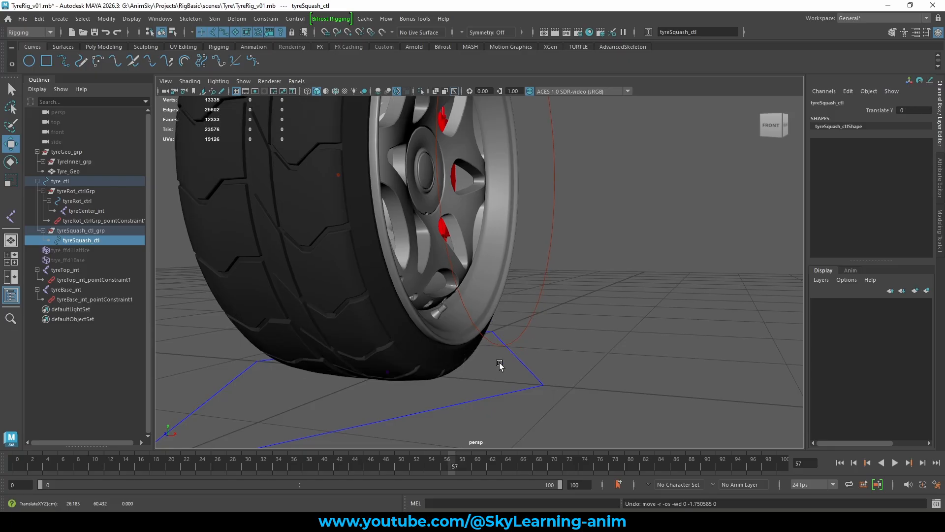
Switch to the Animation menu set, open Set Driven Key and load tyreSquash_ctl as the driver.
right_click_drag(508, 363, 515, 318, "alt")
left_click_drag(515, 318, 610, 306, "alt")
right_click_drag(610, 306, 614, 305, "alt")
scroll(570, 207, "down", 4)
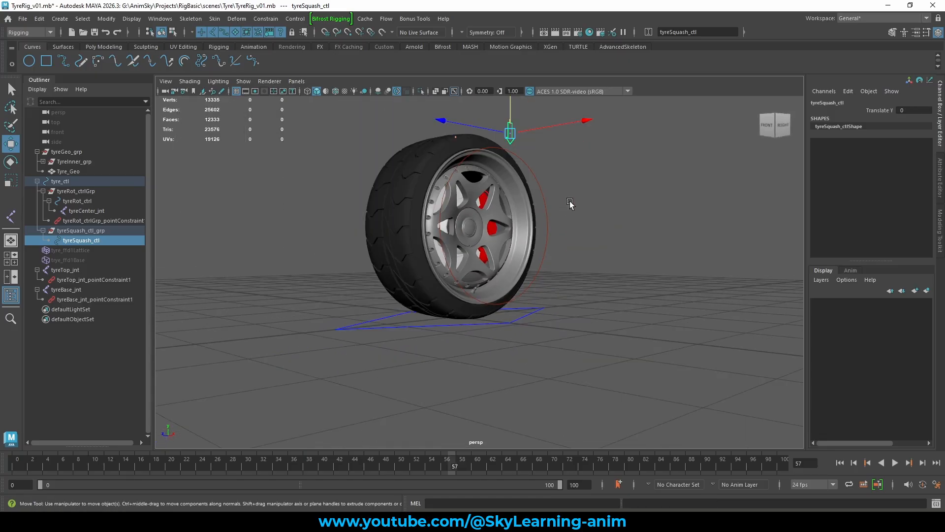
middle_click_drag(511, 156, 511, 172, "alt")
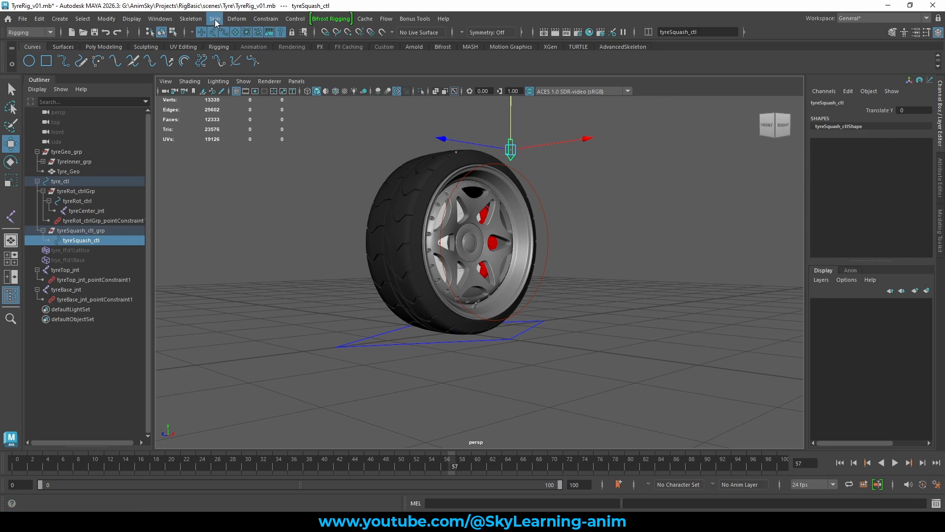
left_click(19, 32)
left_click(25, 63)
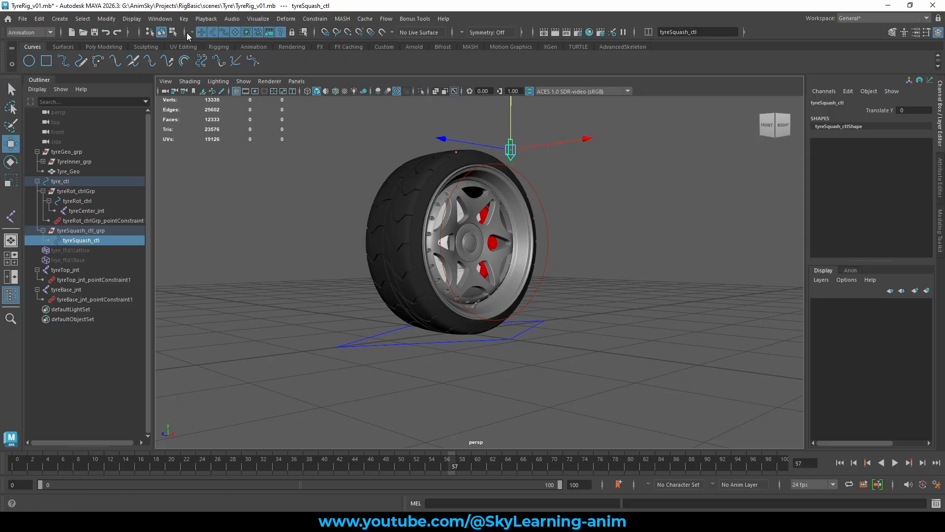
left_click(183, 19)
mouse_move(279, 106)
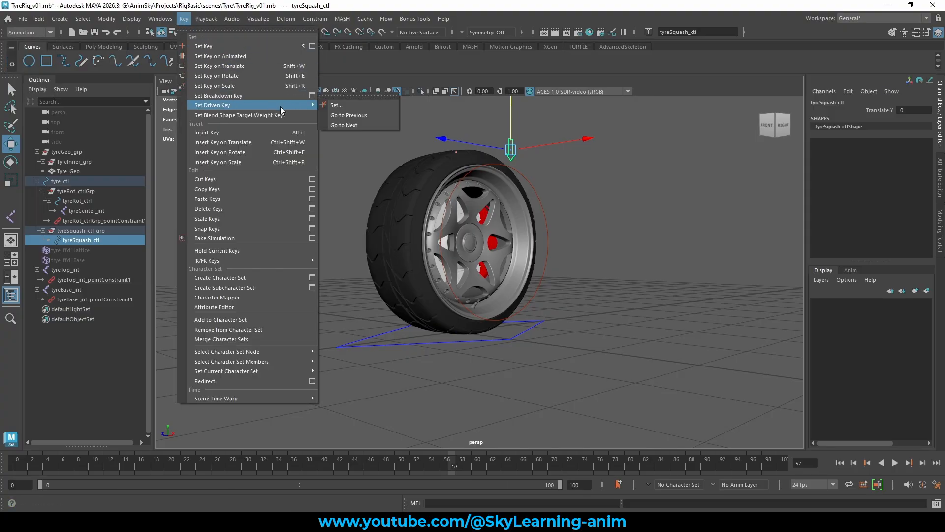
left_click(335, 106)
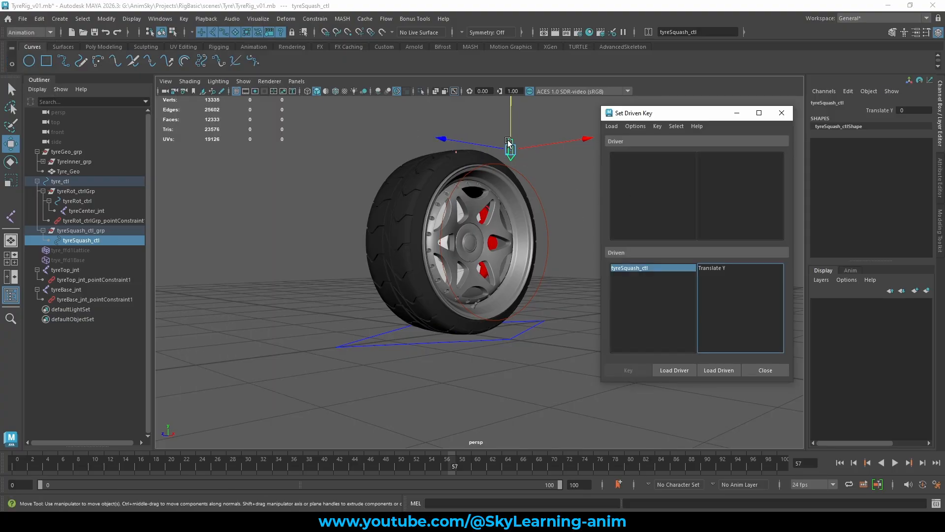
left_click(679, 370)
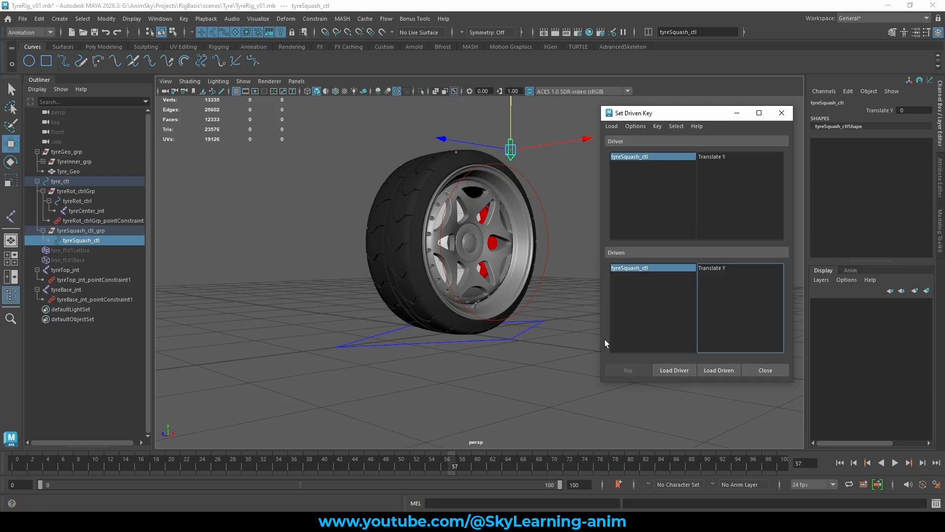
Load tyreBase_jnt as the driven object and activate the Scale tool on it.
left_click(67, 291)
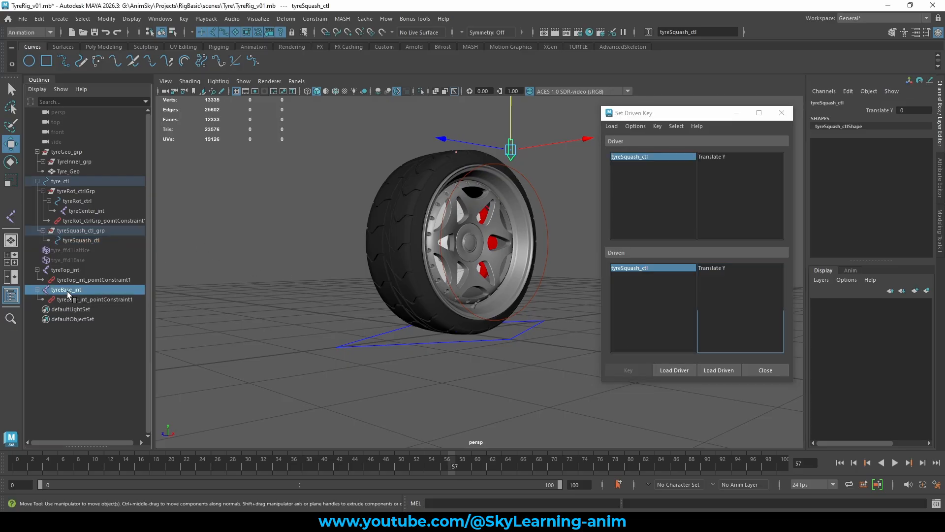
left_click_drag(875, 110, 876, 127)
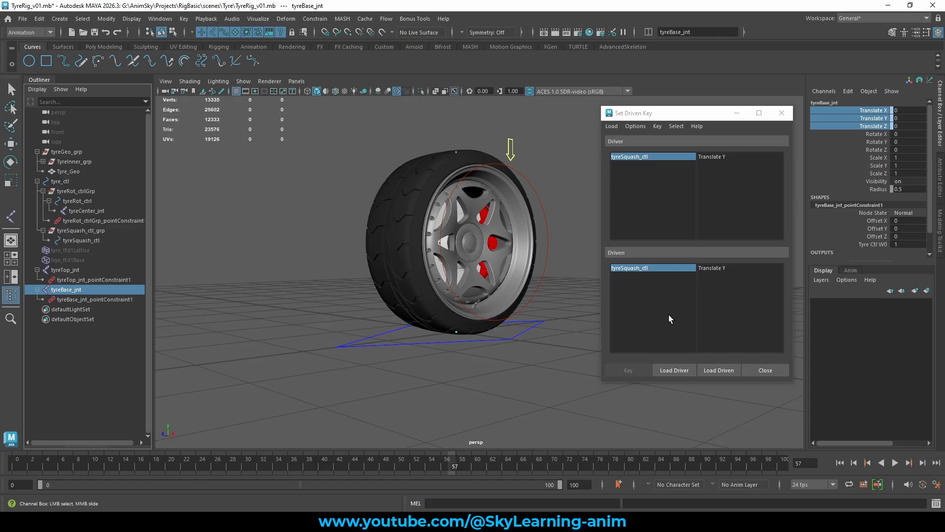
left_click(704, 371)
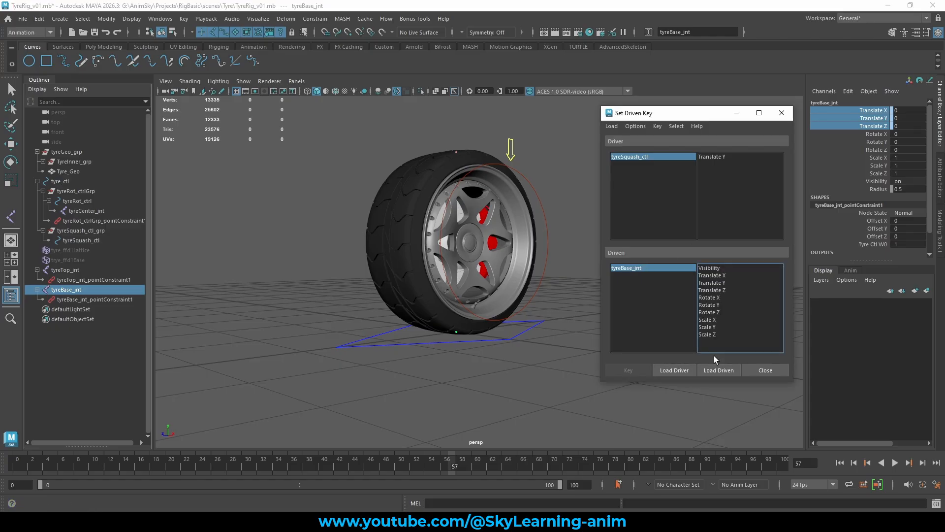
left_click_drag(529, 345, 518, 350, "alt")
key("w")
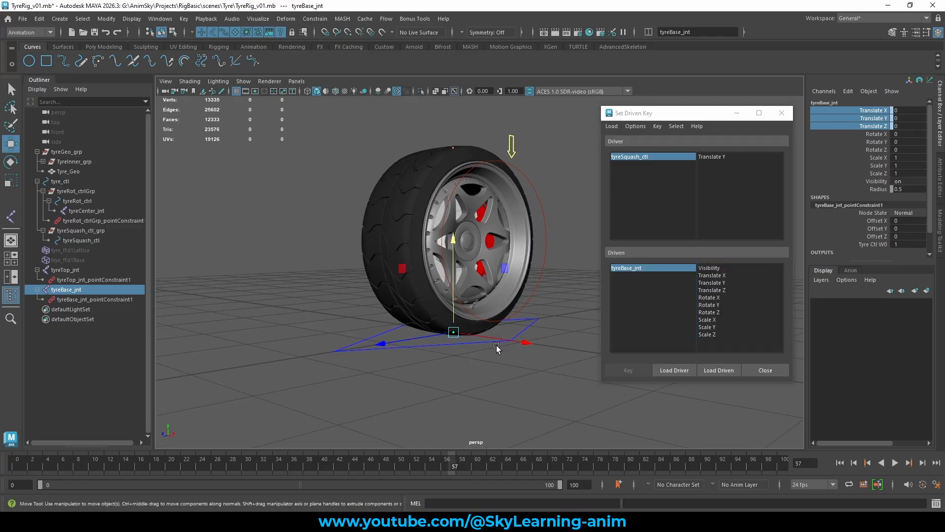
key("e")
key("r")
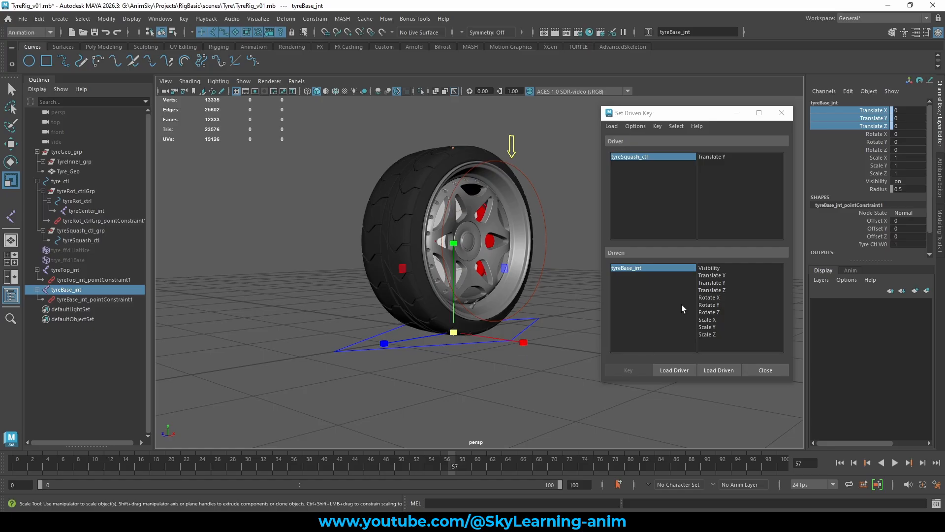
Set a driven key linking tyreSquash_ctl's Translate Y to tyreBase_jnt's Scale X in the default pose.
left_click(724, 156)
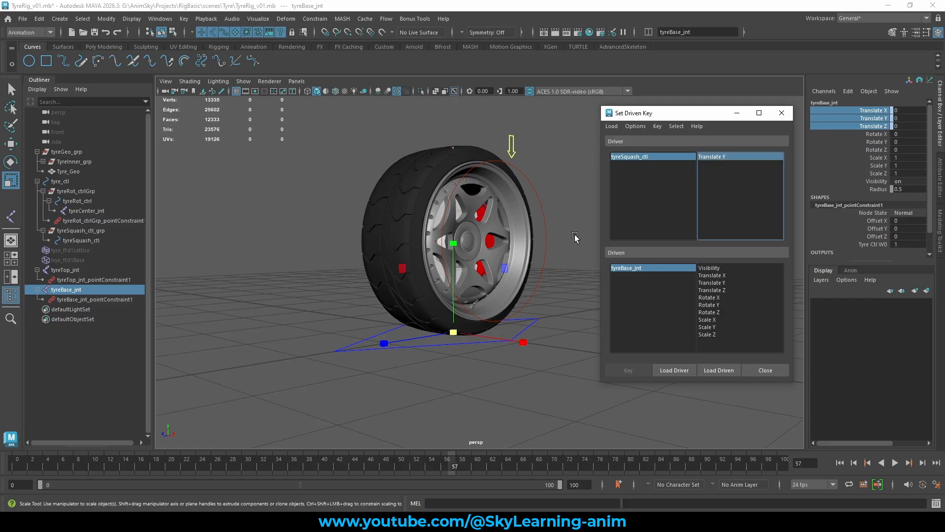
left_click(721, 320)
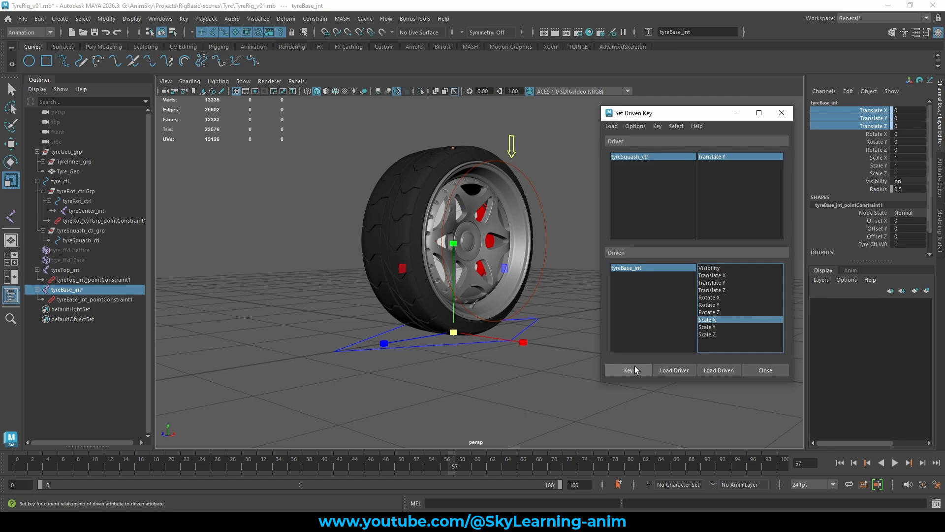
left_click(634, 367)
Lower tyreSquash_ctl to a Translate Y of -5 with the Move tool.
mouse_move(540, 292)
right_mouse_down("alt")
mouse_move(531, 296)
mouse_move(563, 305)
mouse_move(515, 302)
right_mouse_up("alt")
key("w")
left_click(510, 145)
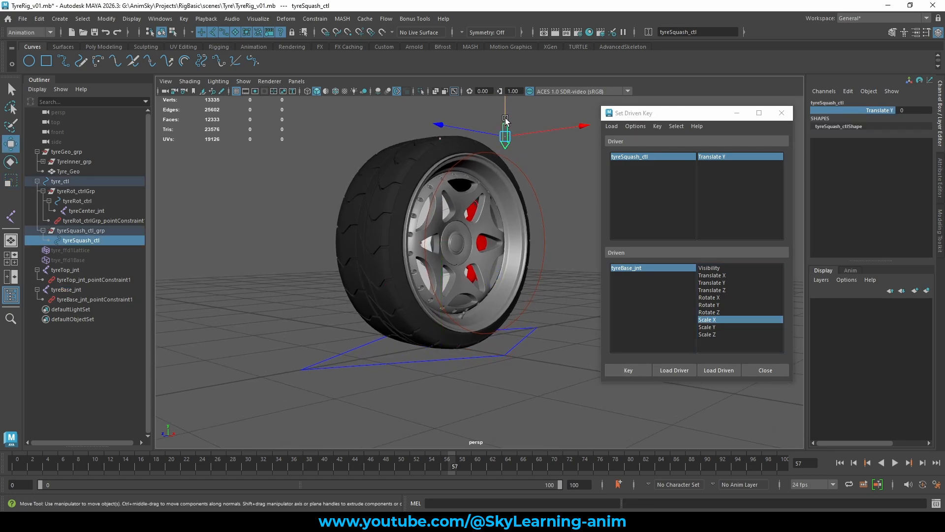
left_click_drag(507, 138, 508, 144)
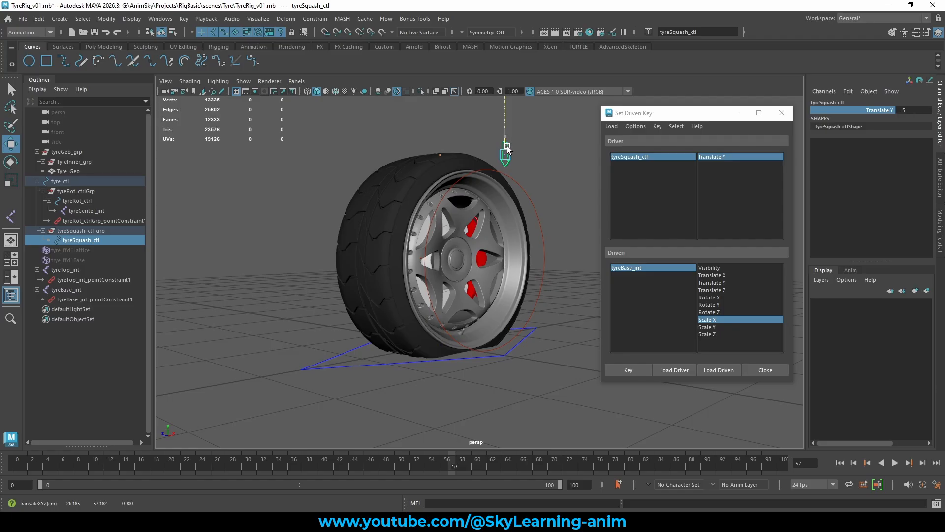
Undo the last move of tyreSquash_ctl, then lower it again and set its Translate Y to -2.
key("ctrl+z")
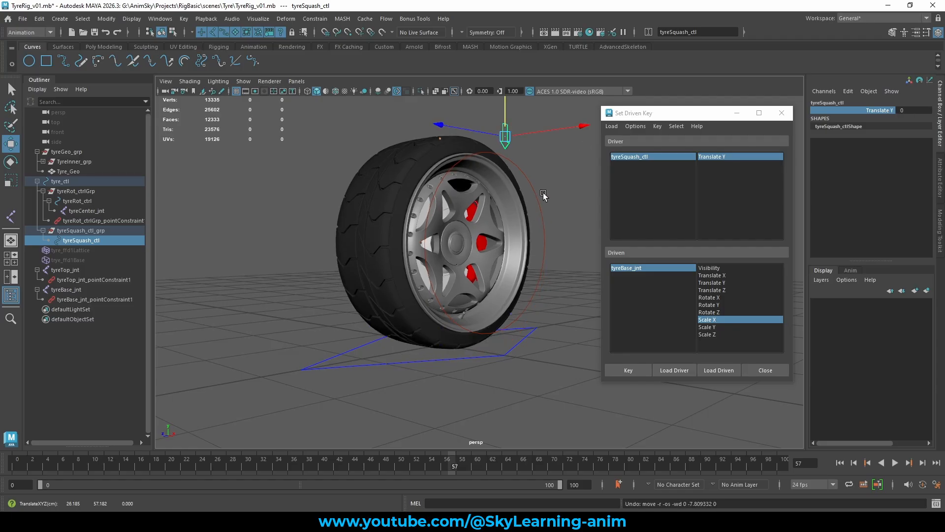
scroll(560, 192, "up", 1)
middle_click_drag(560, 193, 556, 197, "alt")
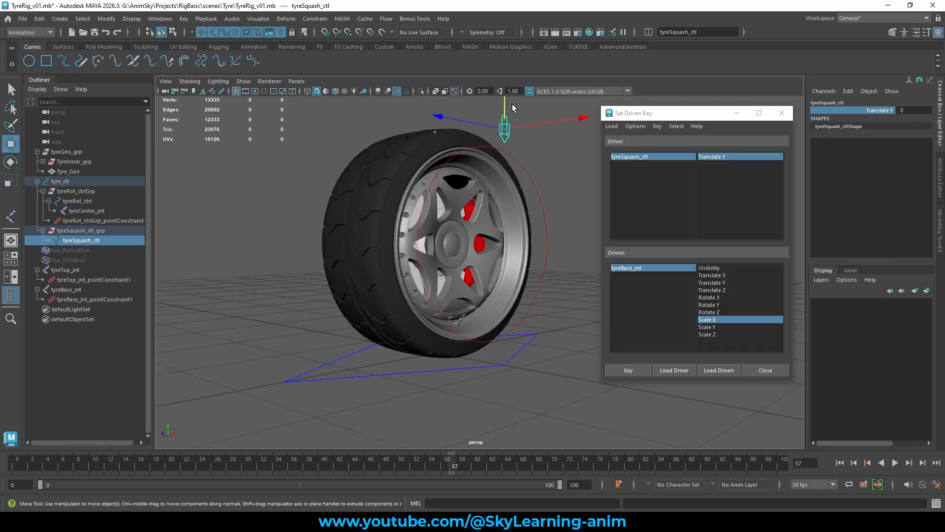
left_click_drag(505, 106, 505, 114)
left_click(922, 110)
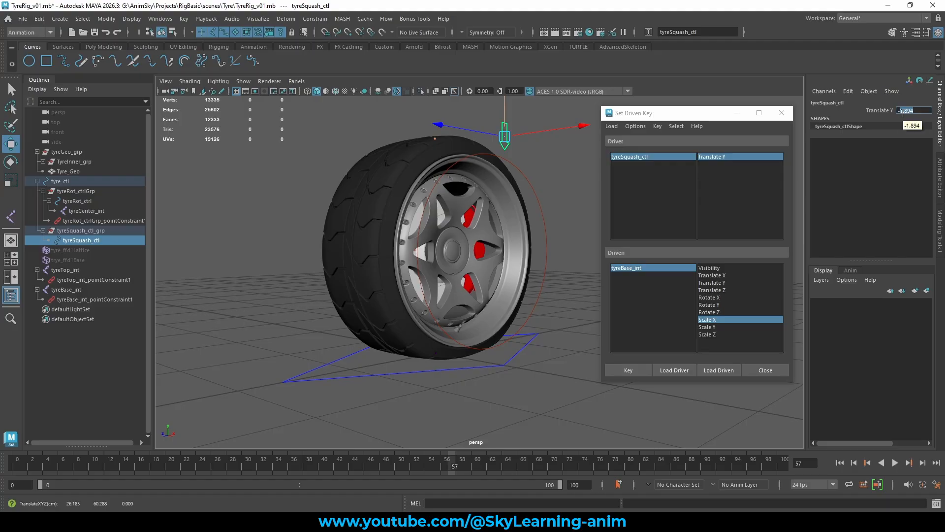
type("-2")
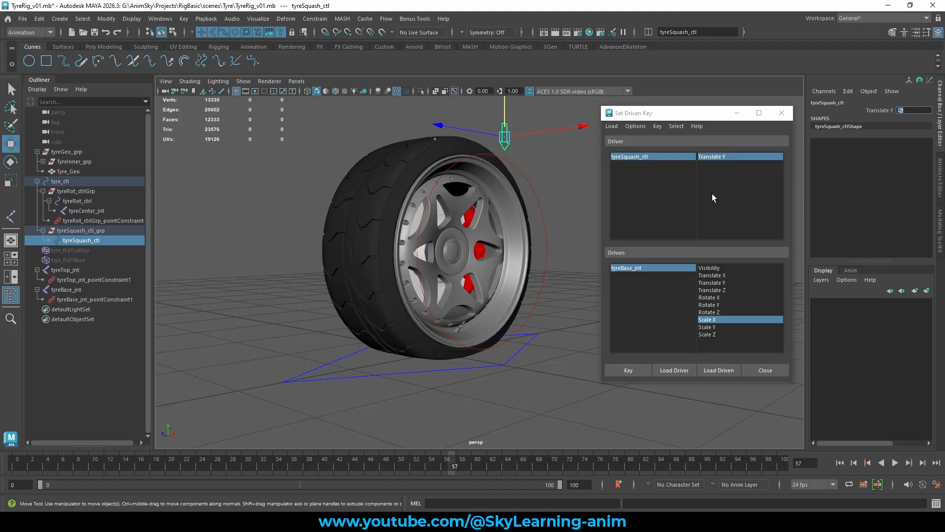
left_click_drag(524, 295, 522, 317, "alt")
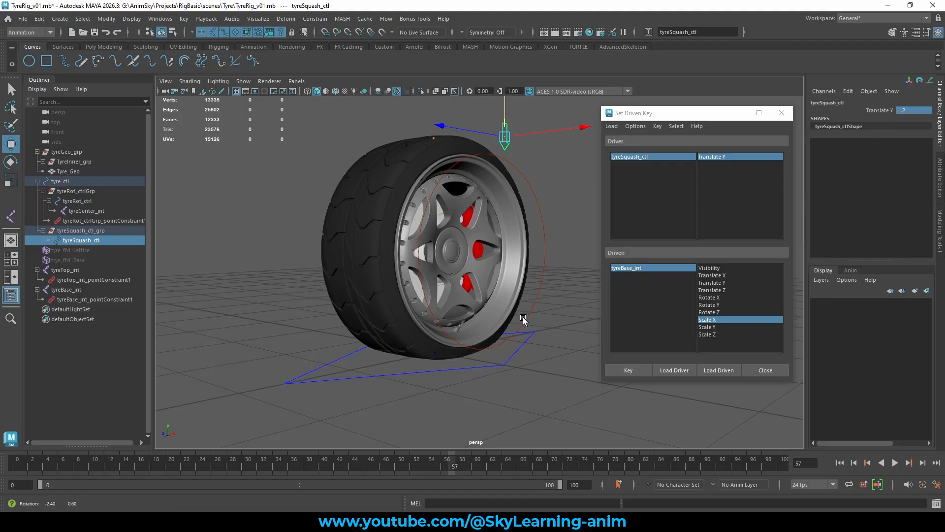
Select the driven tyreBase_jnt and widen it along X to a scale of about 1.41 with the Scale tool.
left_click(627, 267)
right_click_drag(542, 368, 572, 377, "alt")
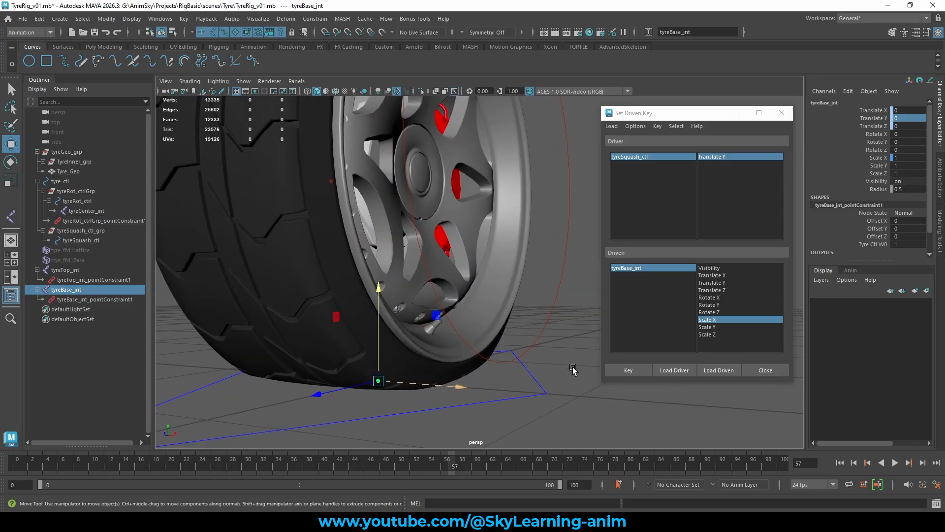
key("r")
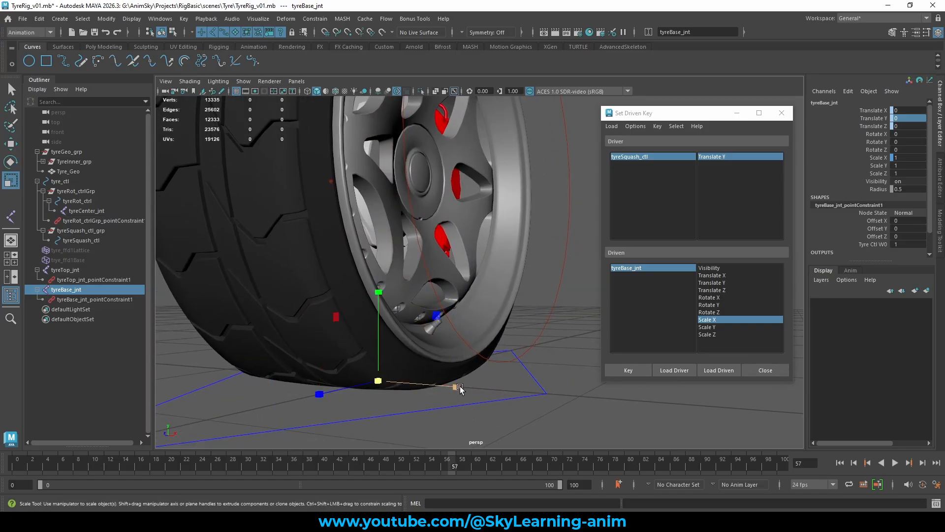
left_click_drag(460, 388, 532, 390)
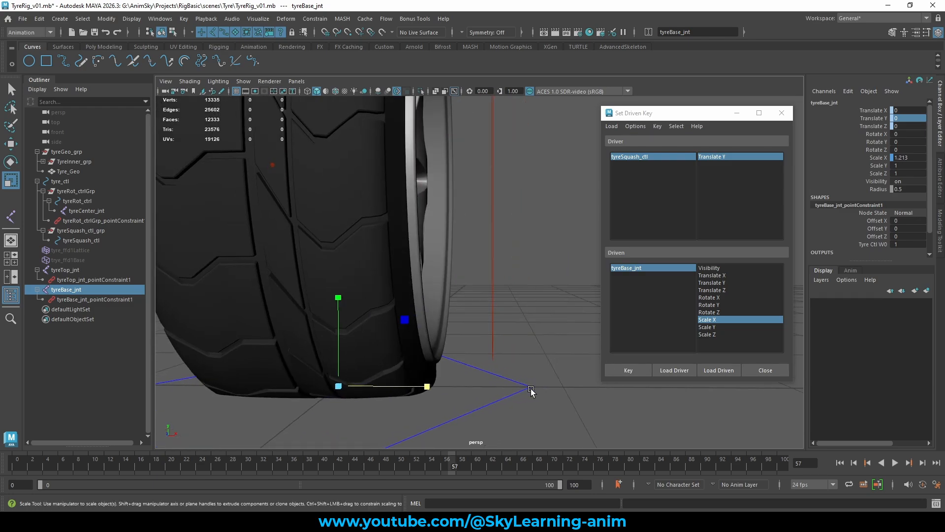
middle_click_drag(533, 389, 557, 393)
scroll(506, 367, "down", 4)
mouse_move(505, 366)
left_mouse_down("alt")
mouse_move(444, 379)
mouse_move(479, 382)
mouse_move(487, 367)
left_mouse_up("alt")
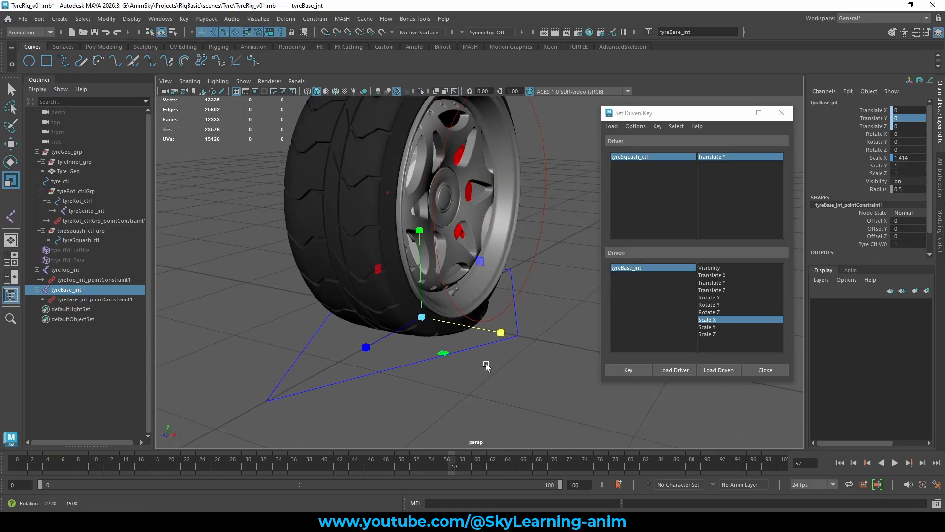
right_click_drag(585, 373, 609, 374, "alt")
left_click_drag(496, 360, 510, 352, "alt")
middle_click_drag(500, 355, 507, 347, "alt")
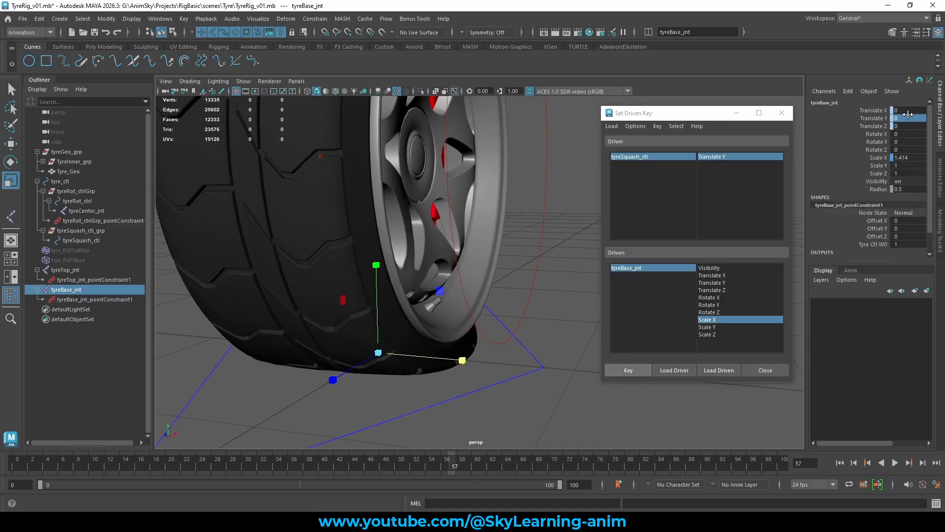
Set tyreBase_jnt's Scale X to 1.5 and key it against tyreSquash_ctl's Translate Y.
left_click(908, 158)
left_click(907, 158)
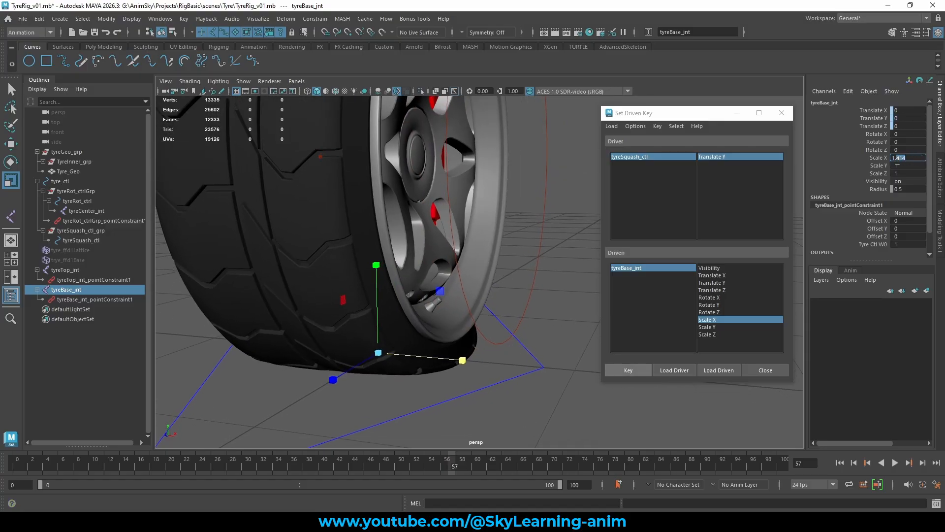
type("1.5")
key("Return")
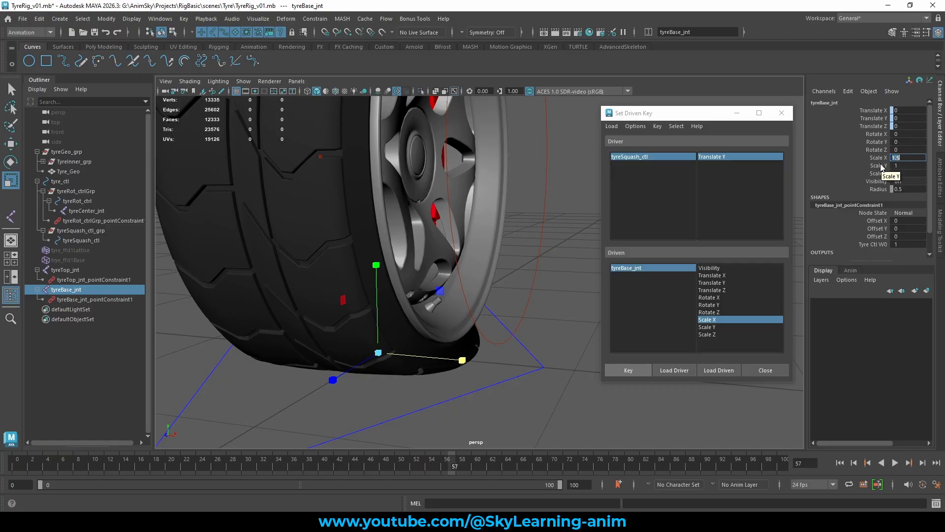
left_click(631, 370)
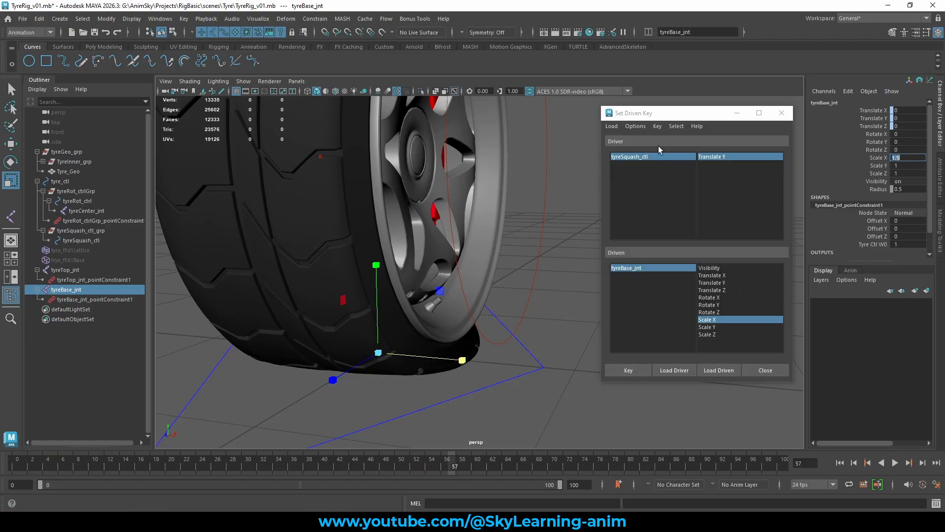
left_click_drag(673, 119, 667, 121)
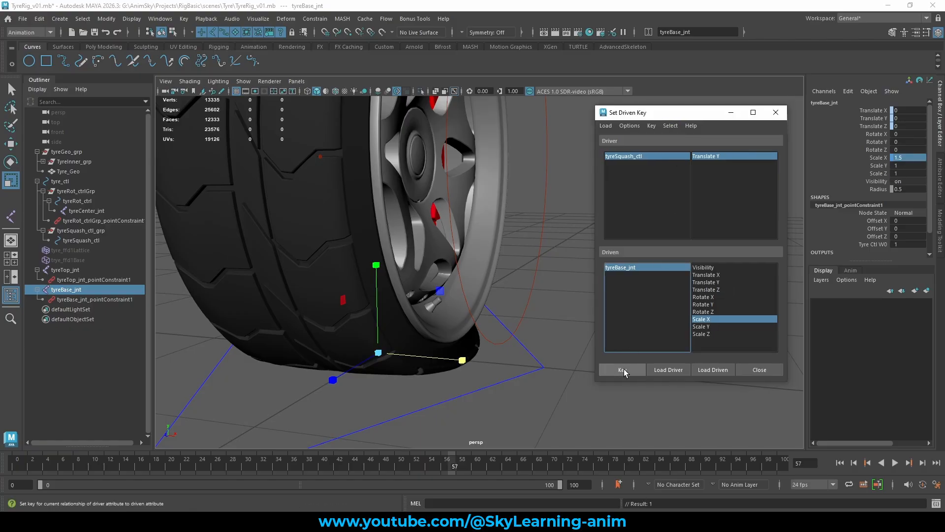
Inspect the bulge at the tyre's base, then unhide tyre_ffd1Lattice and isolate it in the viewport.
mouse_move(513, 342)
left_mouse_down("alt")
mouse_move(478, 339)
mouse_move(512, 350)
left_mouse_up("alt")
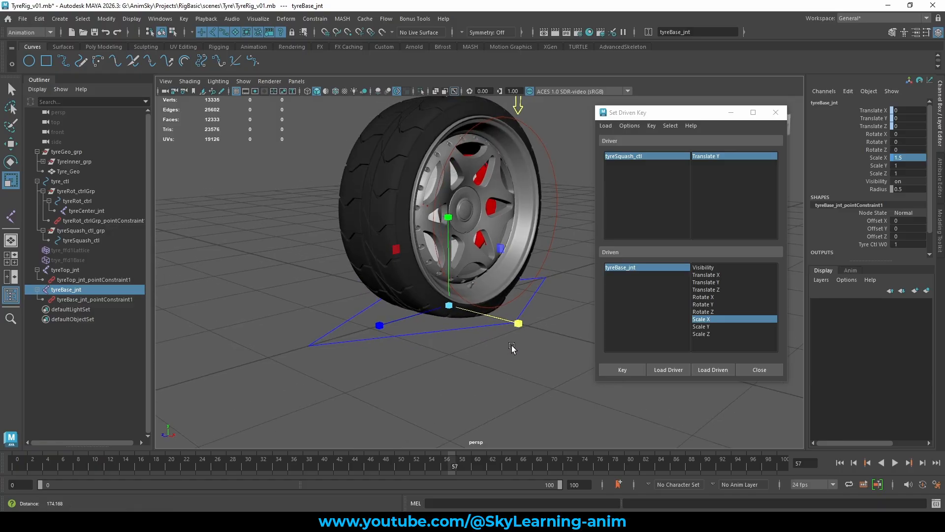
right_click_drag(513, 350, 669, 363, "alt")
right_click_drag(468, 363, 565, 350, "alt")
left_click_drag(565, 350, 486, 352, "alt")
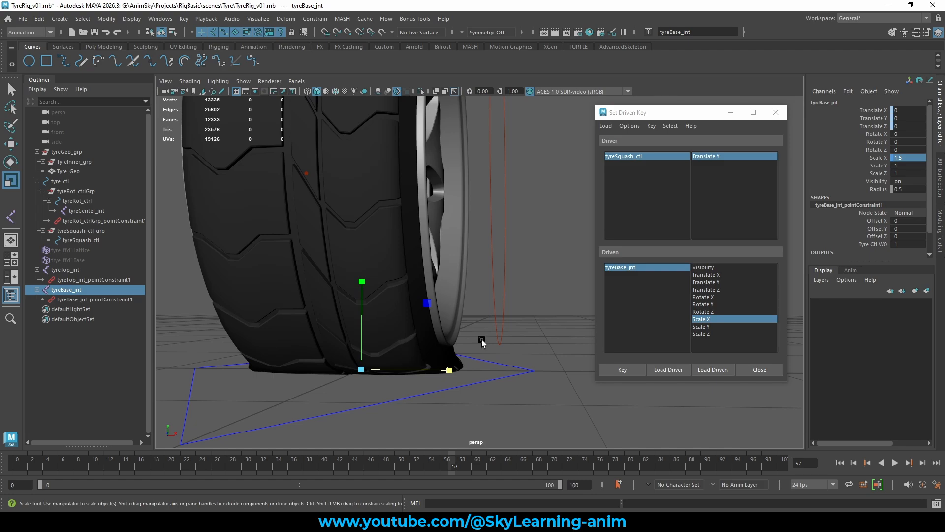
left_click(73, 251)
key("shift+h")
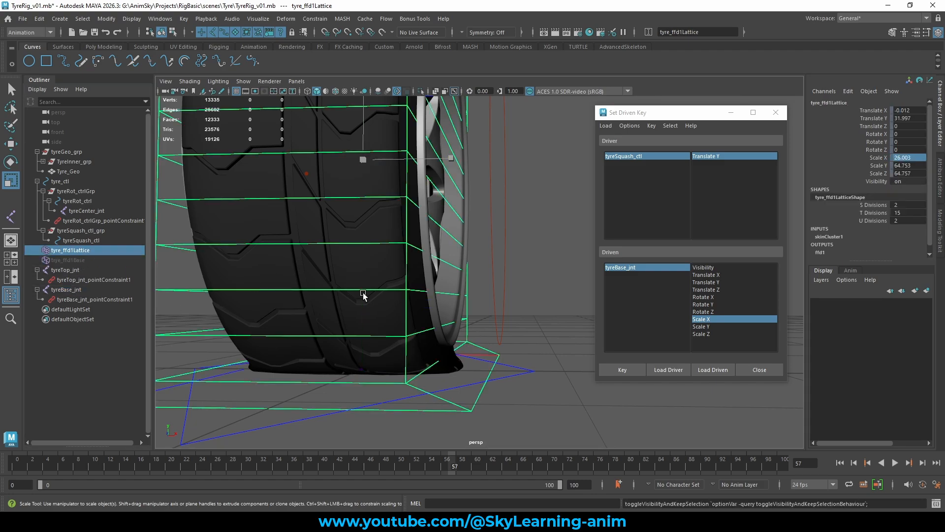
left_click_drag(364, 295, 428, 322, "alt")
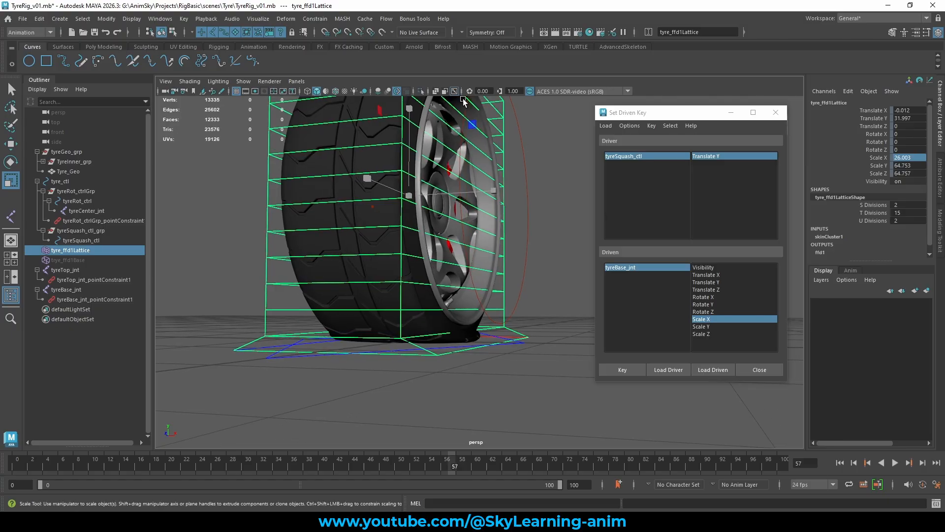
left_click(420, 91)
Select only the four lattice points in the second row from the base and switch to the Move tool.
right_click_drag(357, 223, 347, 193)
left_click_drag(299, 312, 529, 309)
key("r")
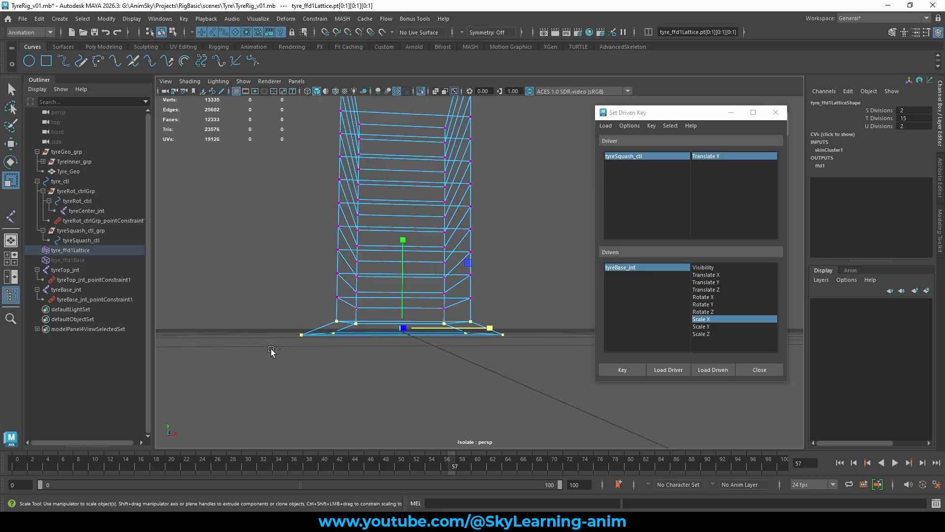
left_click_drag(269, 347, 341, 327, "ctrl")
left_click_drag(463, 349, 431, 302, "ctrl")
key("w")
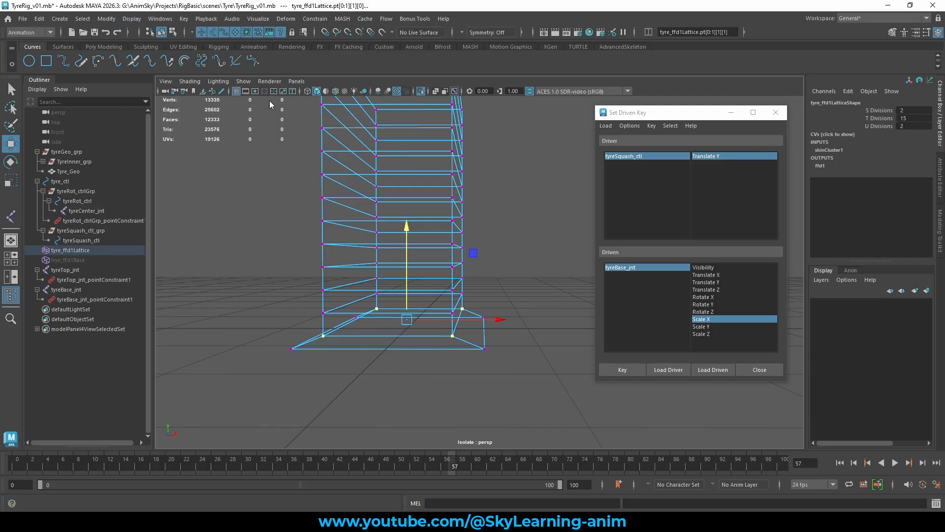
right_click_drag(514, 374, 426, 352, "alt")
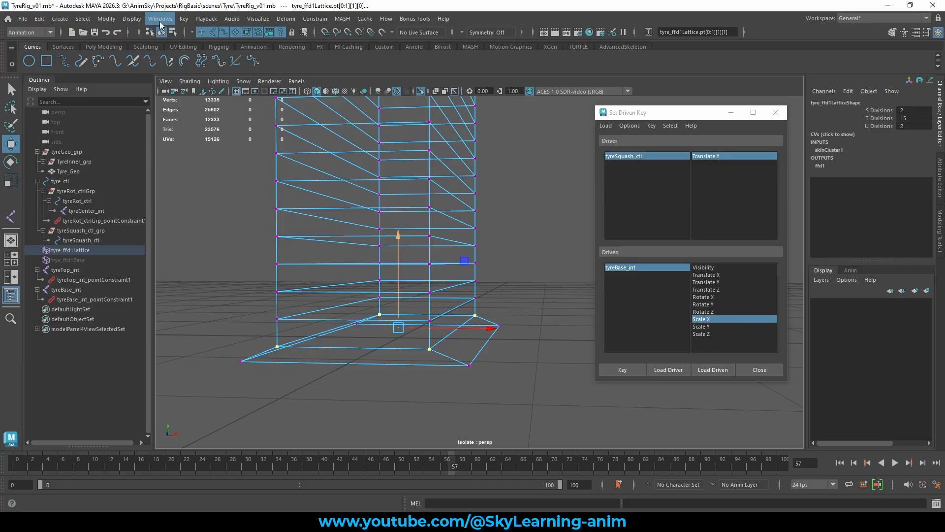
Open the Component Editor's smooth skin weights, add one bottom lattice point, and select the second-row points' tyreBase_jnt weights.
left_click(160, 20)
mouse_move(209, 70)
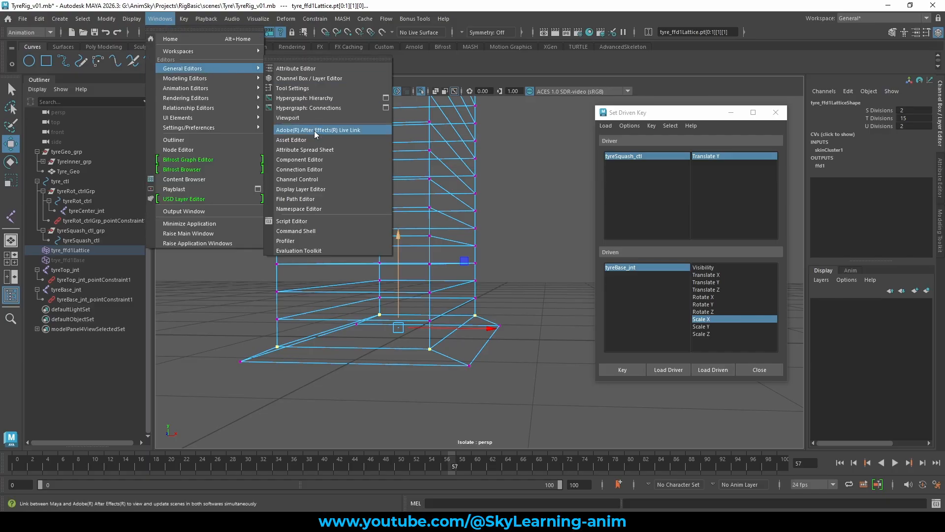
left_click(329, 159)
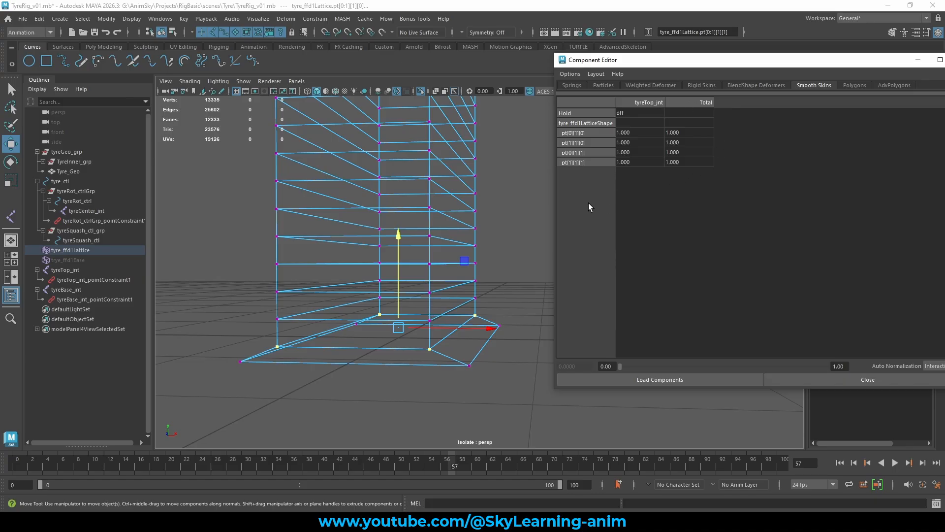
left_click_drag(361, 265, 348, 263, "alt")
left_click_drag(418, 277, 457, 356, "alt")
left_click_drag(412, 377, 433, 361)
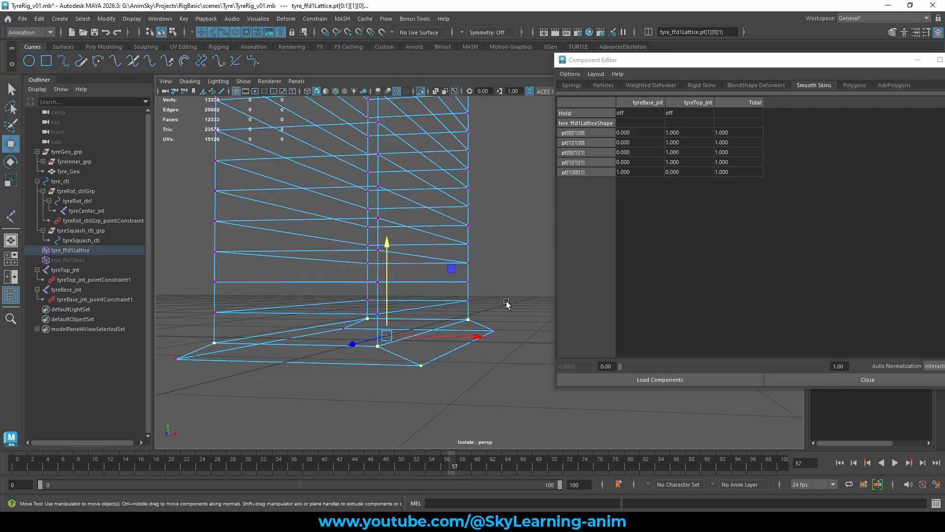
left_click_drag(626, 134, 631, 162)
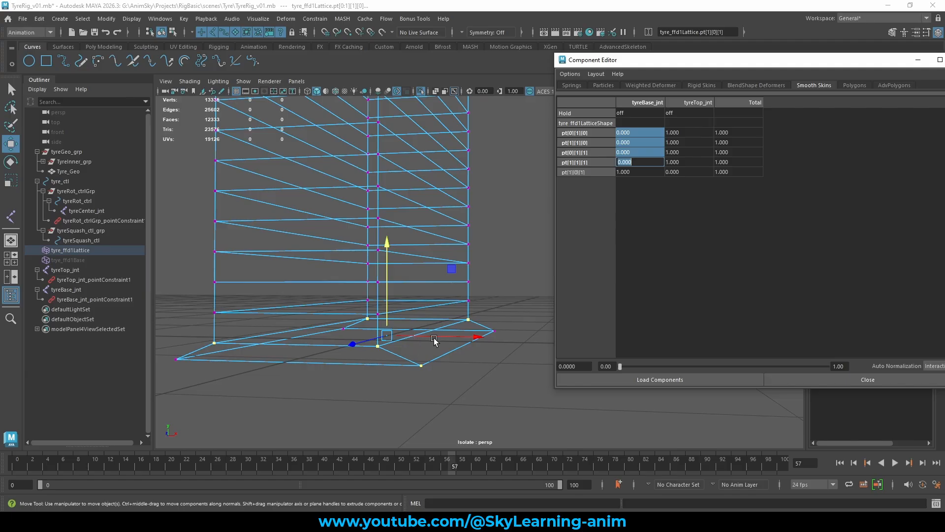
End the isolation and set the four second-row points' tyreBase_jnt weights to 0.2, after trying 0.5 and 0.3.
left_click(420, 91)
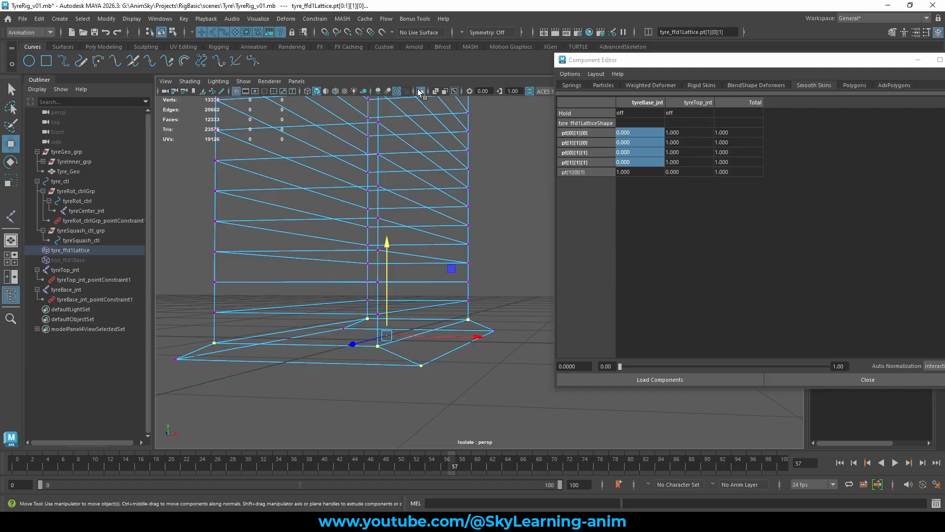
left_click_drag(480, 221, 485, 253, "alt")
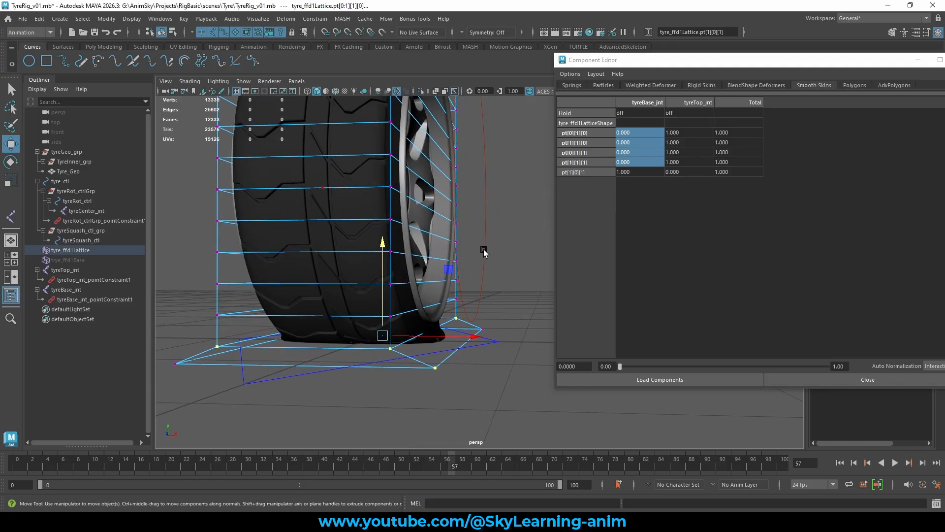
right_click_drag(485, 253, 551, 264, "alt")
left_click(638, 162)
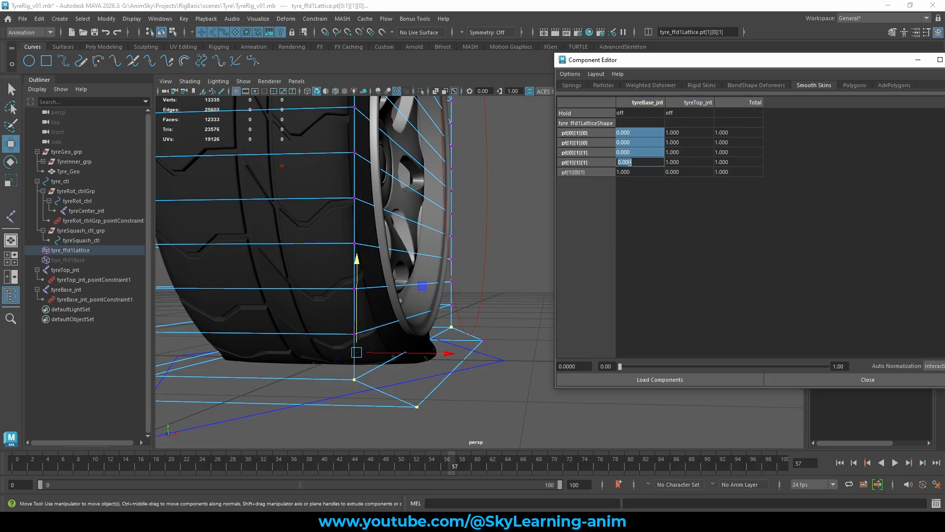
type(".5")
key("Return")
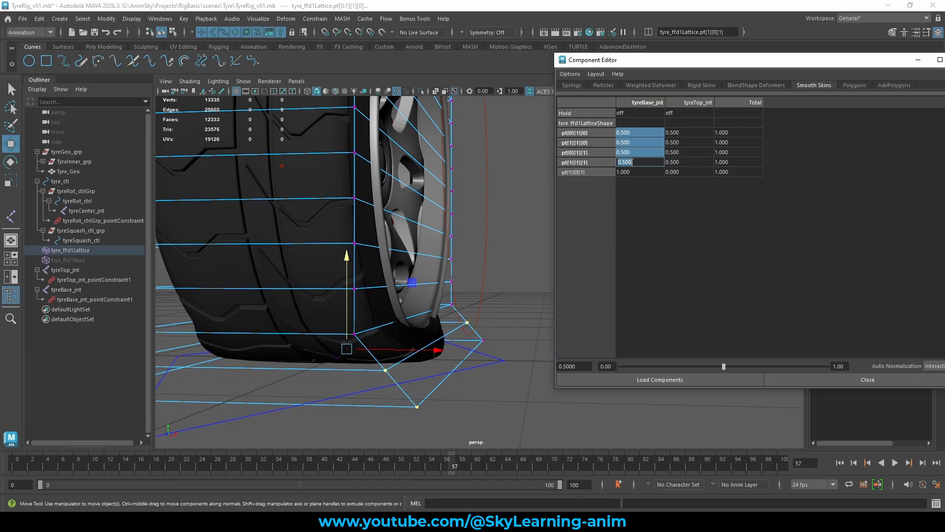
type(".3")
key("Return")
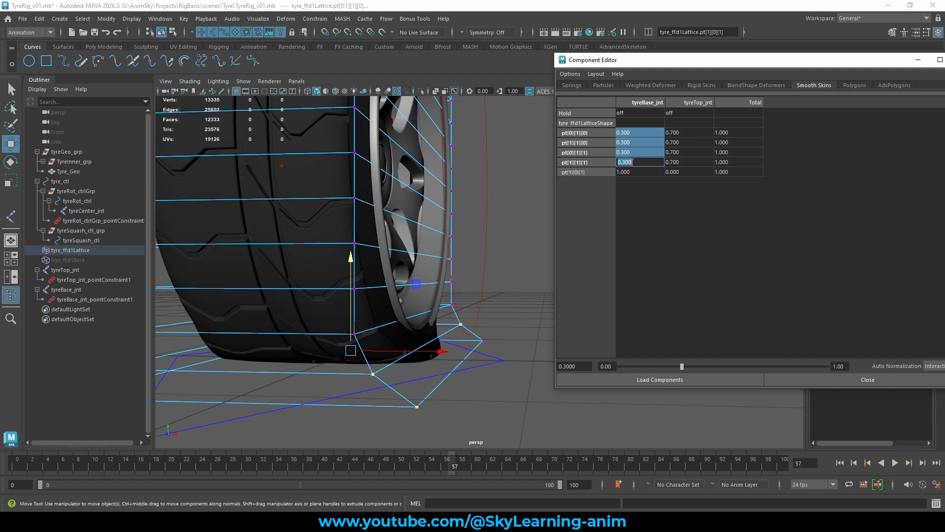
type(".2")
key("Return")
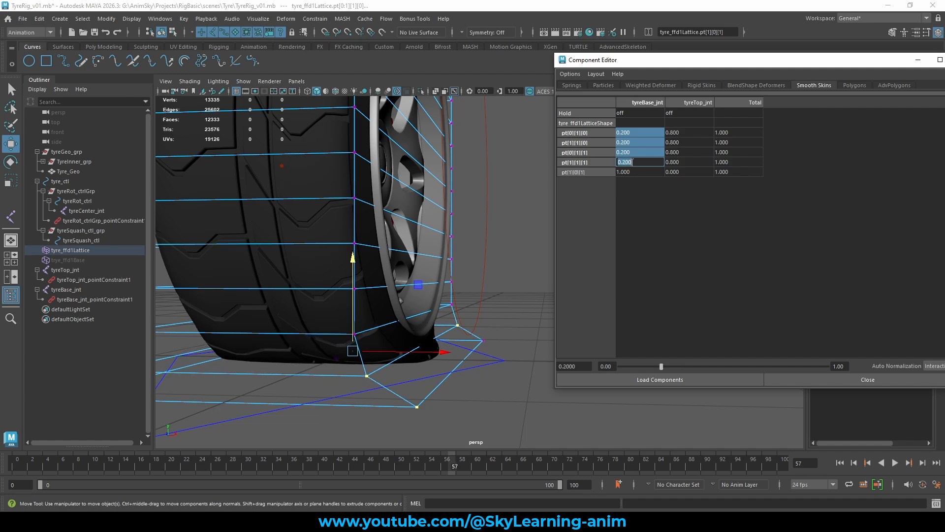
Hide tyre_ffd1Lattice and close both the Component Editor and Set Driven Key windows.
left_click(867, 379)
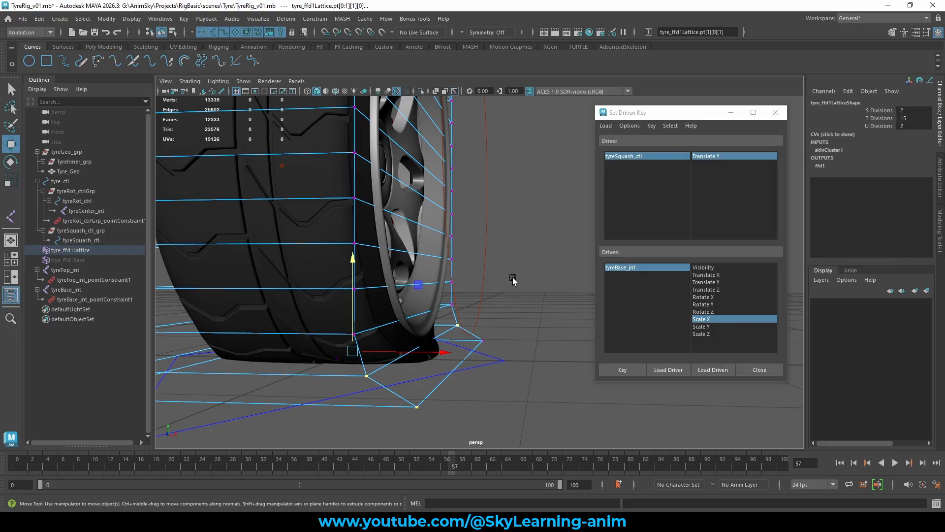
left_click(513, 279)
left_click(76, 251)
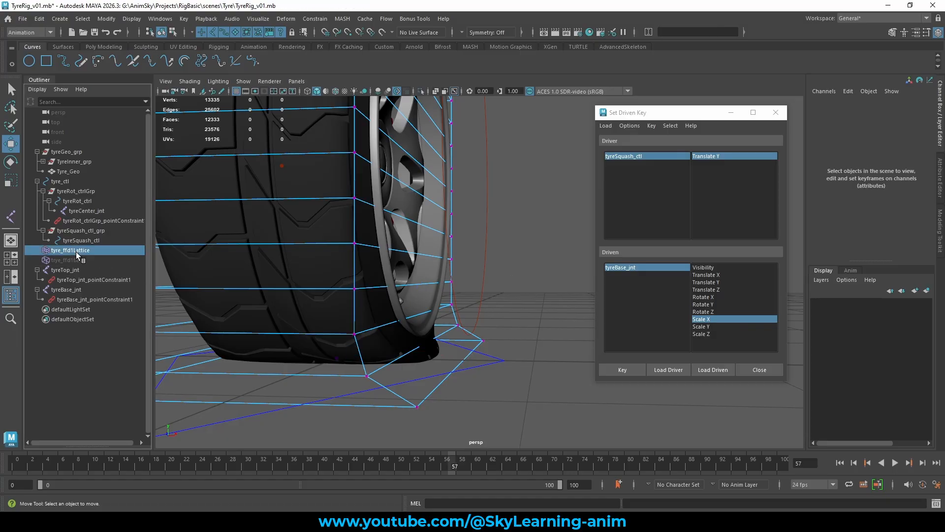
key("h")
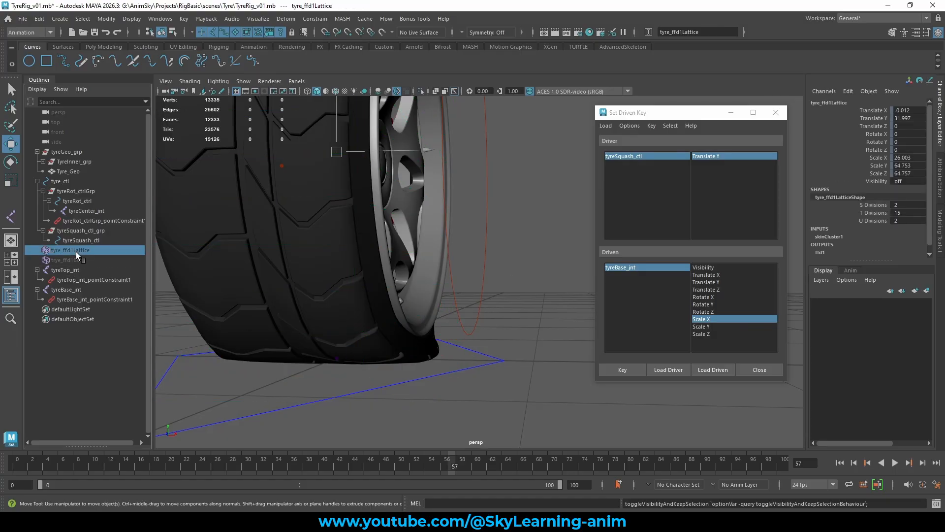
left_click(775, 115)
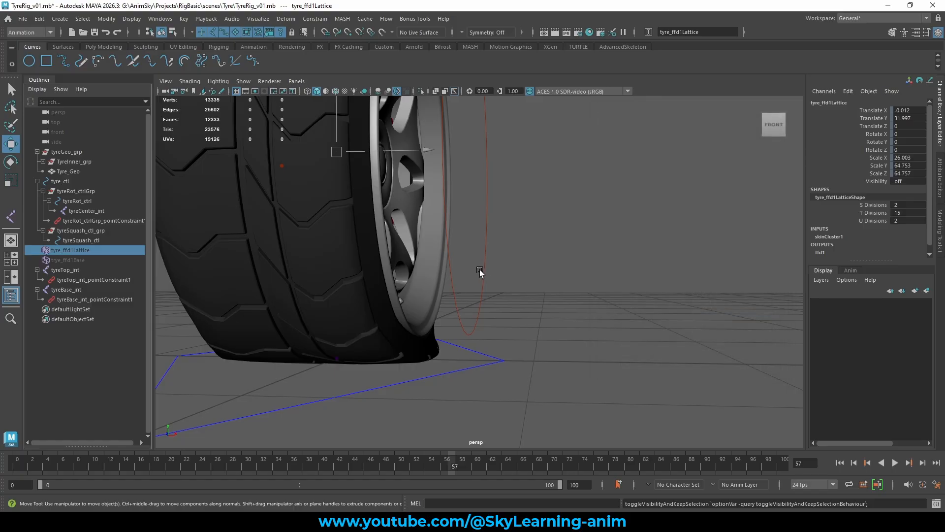
Frame the tyre, select tyreSquash_ctl and test the squash by varying its Translate Y between 0 and -5, returning it to 0.
key("f")
left_click_drag(479, 269, 581, 195, "alt")
left_click(581, 195)
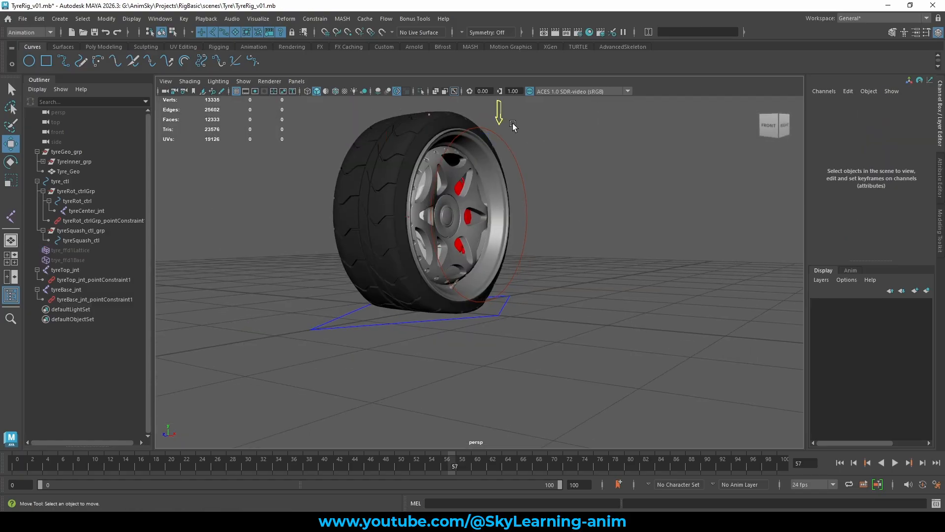
left_click(499, 114)
left_click(884, 109)
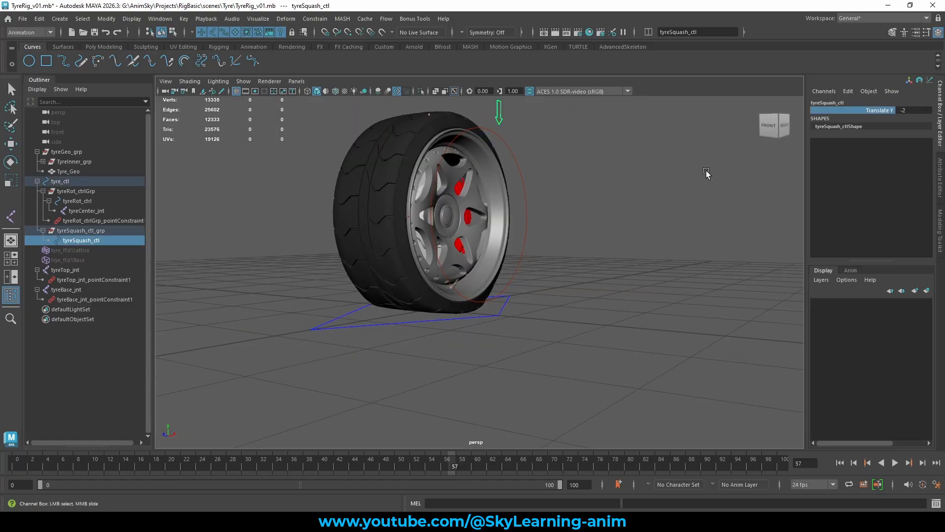
middle_click_drag(598, 202, 577, 199)
middle_click_drag(661, 189, 702, 188)
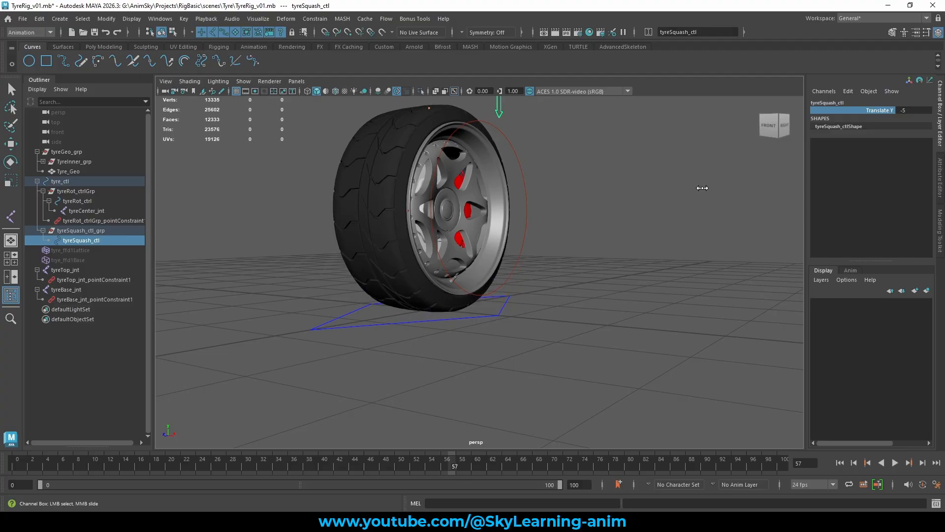
scroll(629, 215, "up", 2)
left_click_drag(628, 215, 647, 210, "alt")
middle_click_drag(647, 208, 624, 208)
key("ctrl+z")
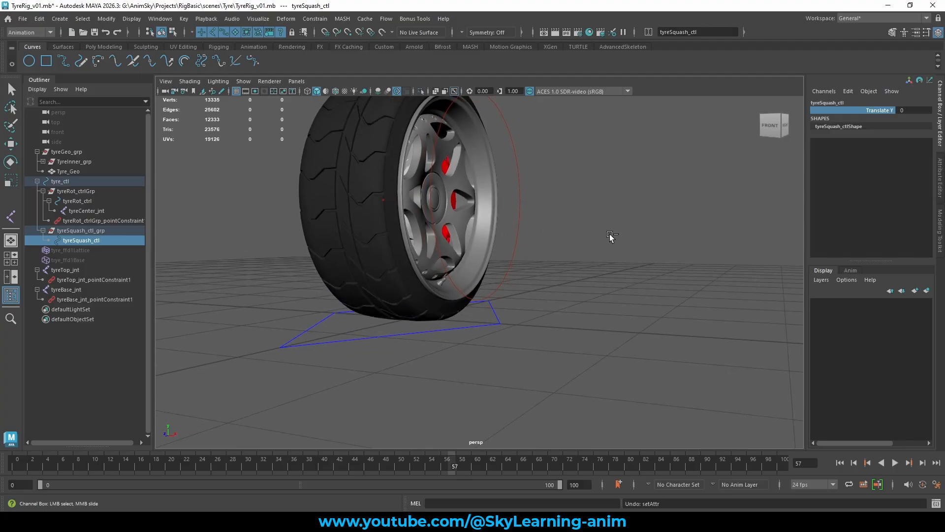
middle_click_drag(575, 243, 596, 239)
Test the squash by lowering tyreSquash_ctl in the viewport to about -4.2 in Y, and undo the move.
middle_click_drag(634, 195, 636, 204, "alt")
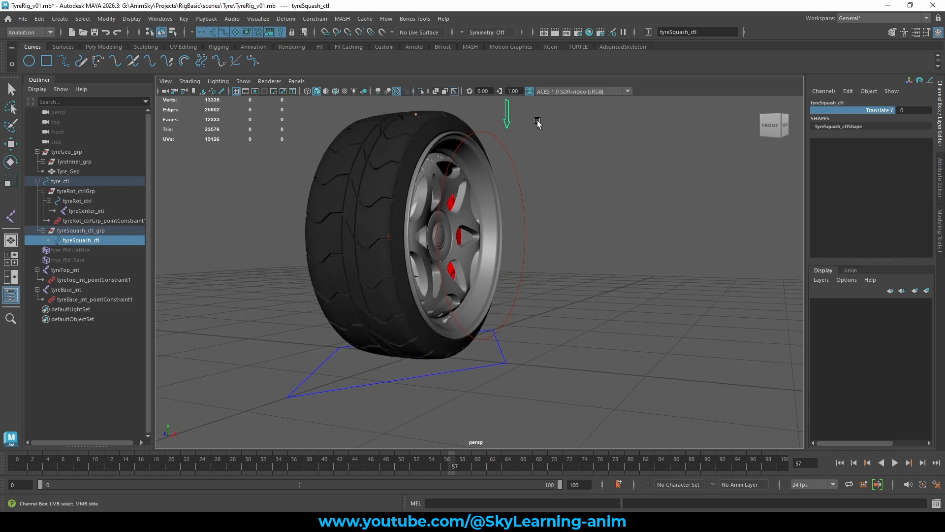
key("w")
middle_click_drag(508, 129, 506, 155, "alt")
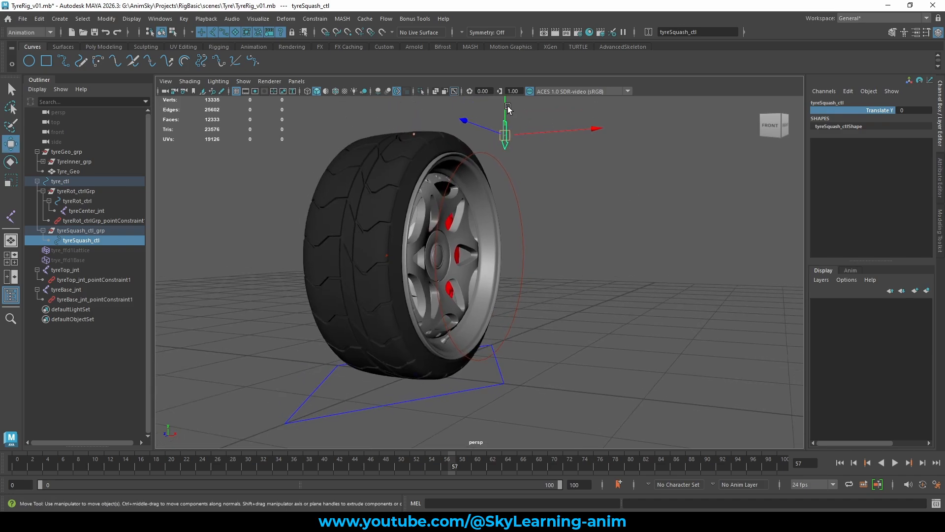
left_click_drag(506, 104, 505, 122)
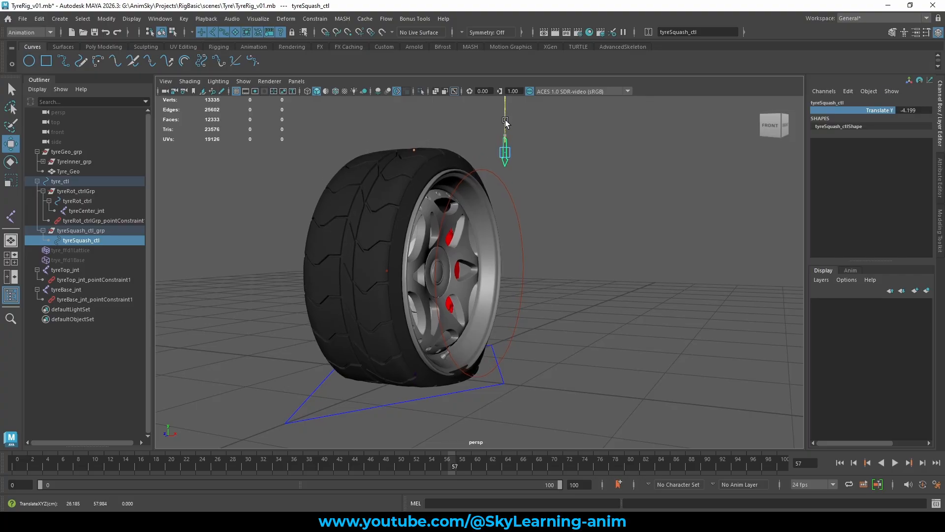
key("ctrl+z")
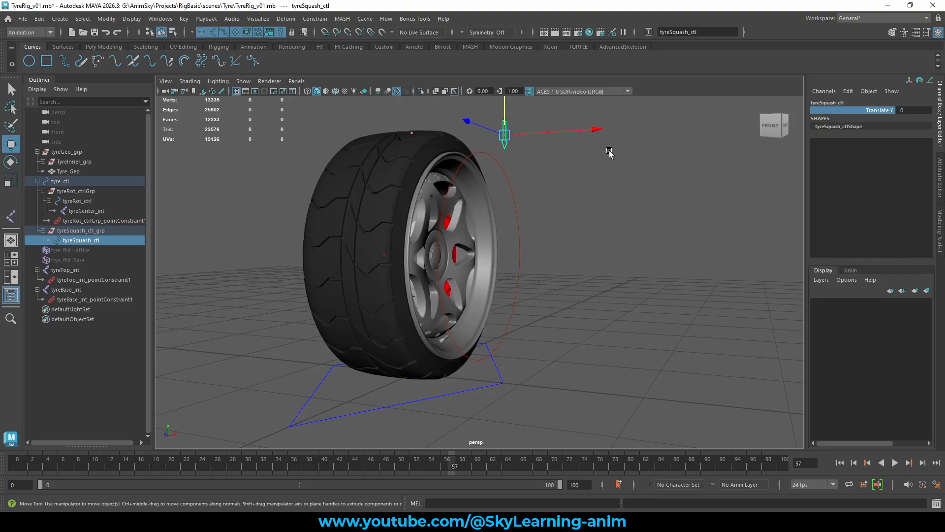
Check the Translate Y minimum and maximum limits on tyreSquash_ctl's transform node and return to its channel values.
left_click(940, 178)
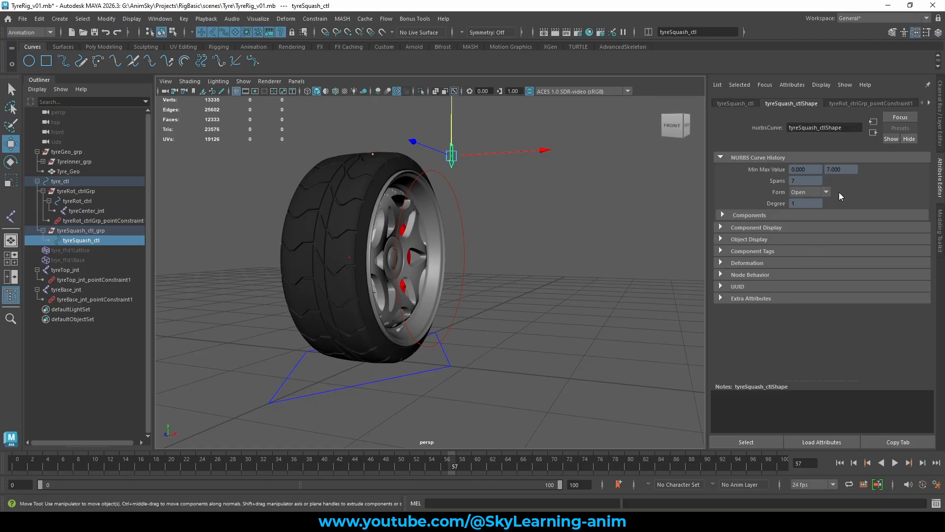
left_click(734, 103)
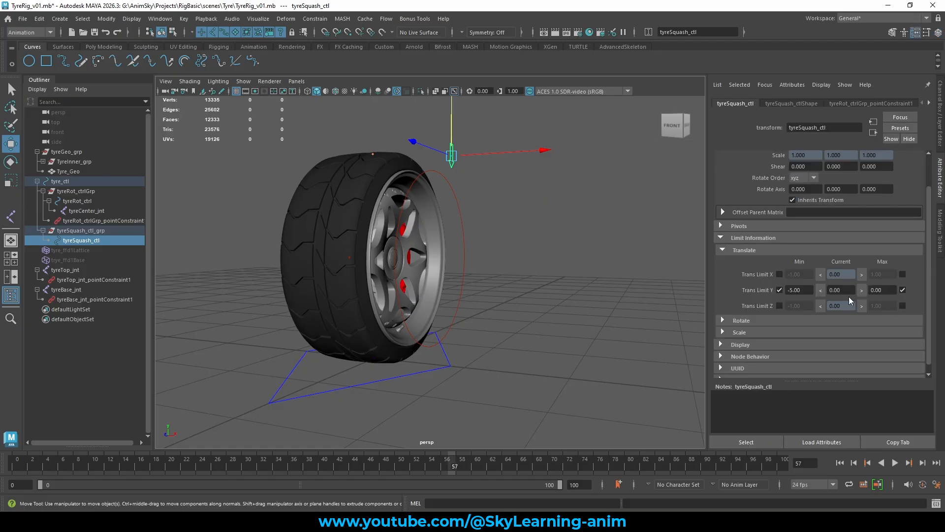
left_click(791, 290)
left_click(861, 290)
left_click(512, 148)
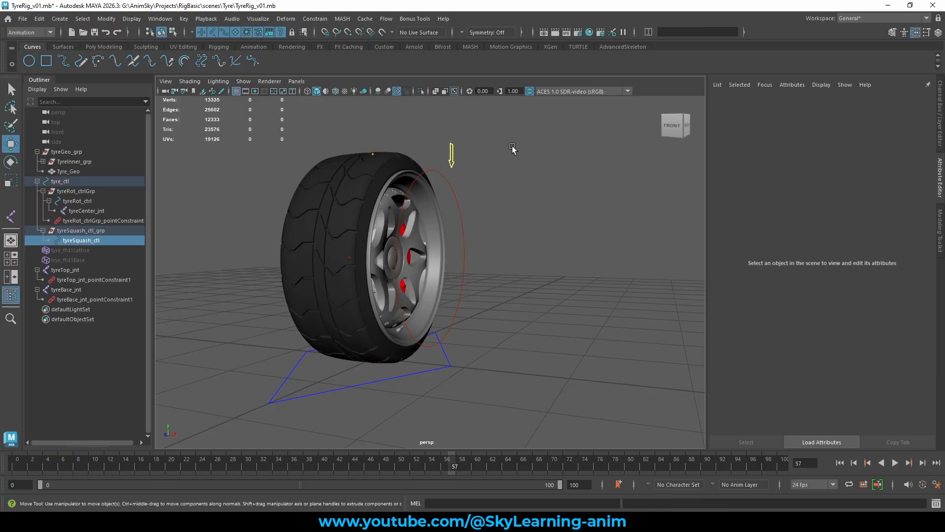
key("ctrl+z")
left_click(941, 119)
left_click_drag(462, 166, 459, 168, "alt")
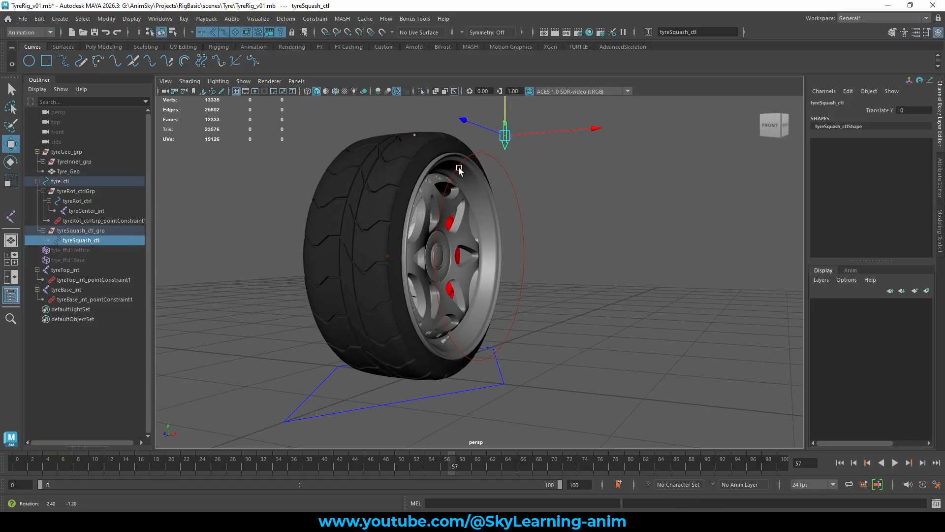
Lower tyreSquash_ctl to about -1.57 in Y, inspect the squash from the front and side, and reset its Translate Y to 0.
left_click_drag(505, 110, 506, 118)
left_click_drag(532, 188, 564, 237, "alt")
mouse_move(496, 116)
left_mouse_down()
mouse_move(498, 108)
mouse_move(503, 117)
left_mouse_up()
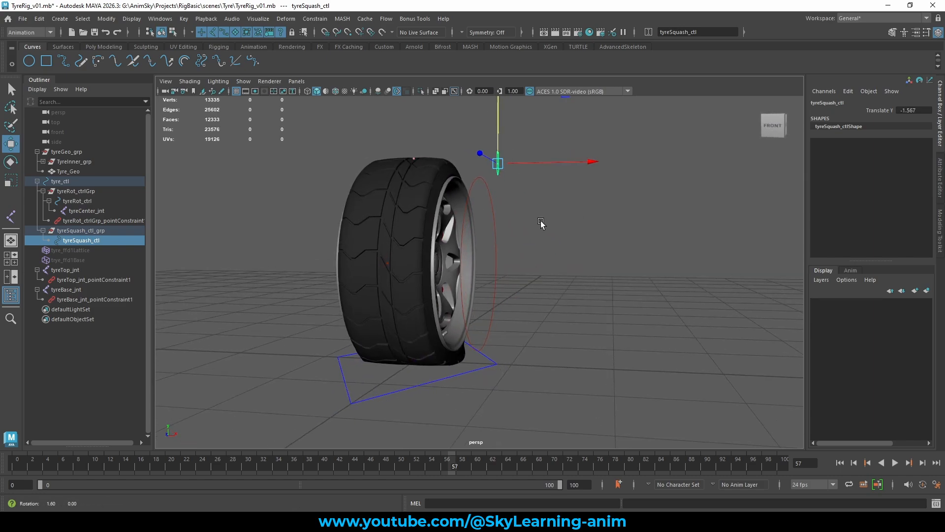
left_click_drag(573, 217, 509, 217, "alt")
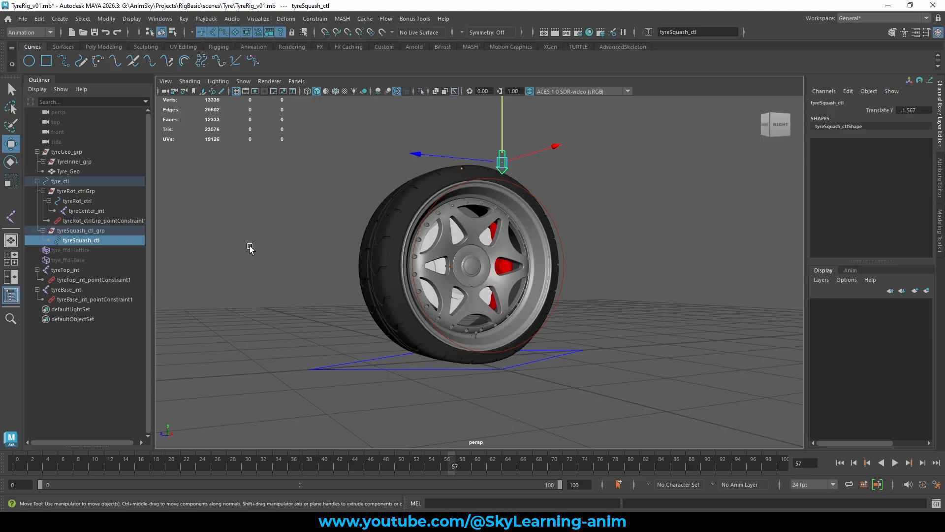
scroll(272, 249, "down", 2)
left_click_drag(277, 245, 296, 249, "alt")
scroll(295, 252, "up", 2)
left_click(910, 110)
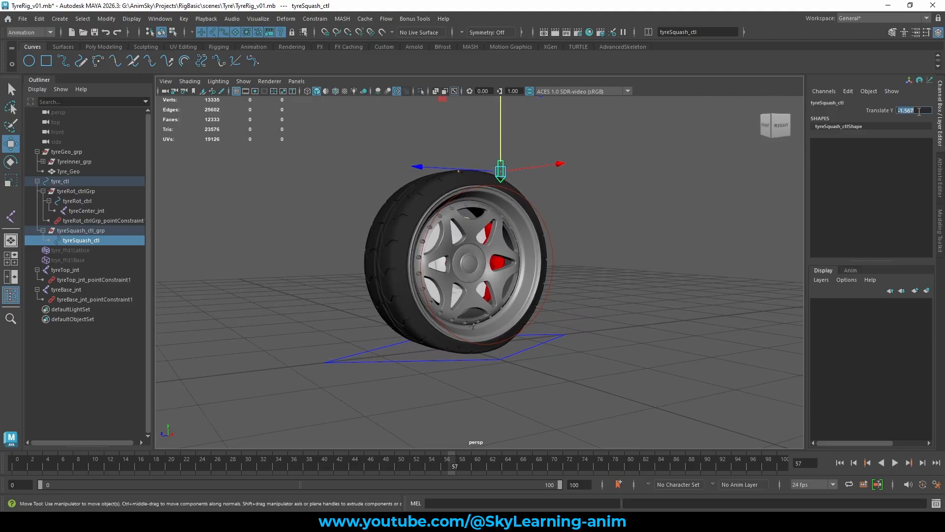
type("0")
key("Return")
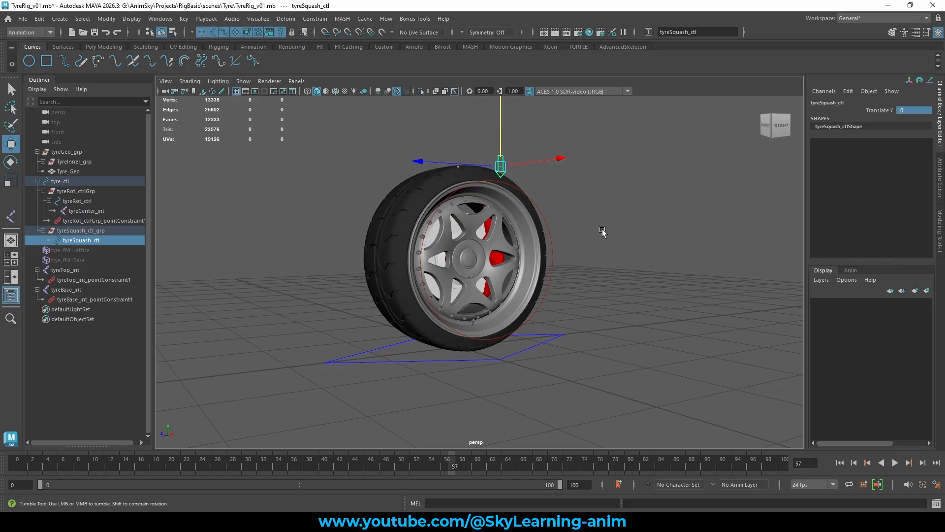
mouse_move(601, 229)
left_mouse_down("alt")
mouse_move(578, 236)
mouse_move(616, 236)
left_mouse_up("alt")
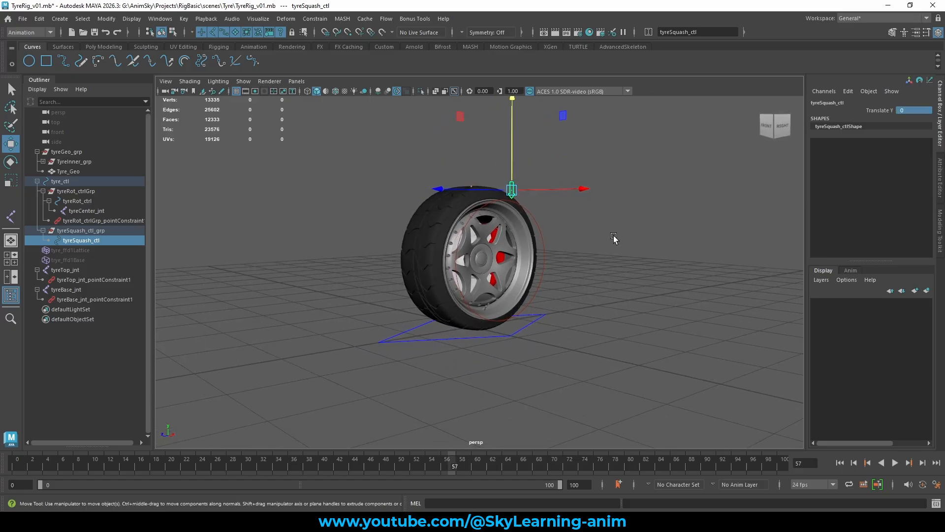
Review the rig controls one by one, selecting tyreRot_ctrl with its Auto Rotation attribute, tyre_ctl and tyreSquash_ctl.
left_click(535, 212)
left_click(875, 189)
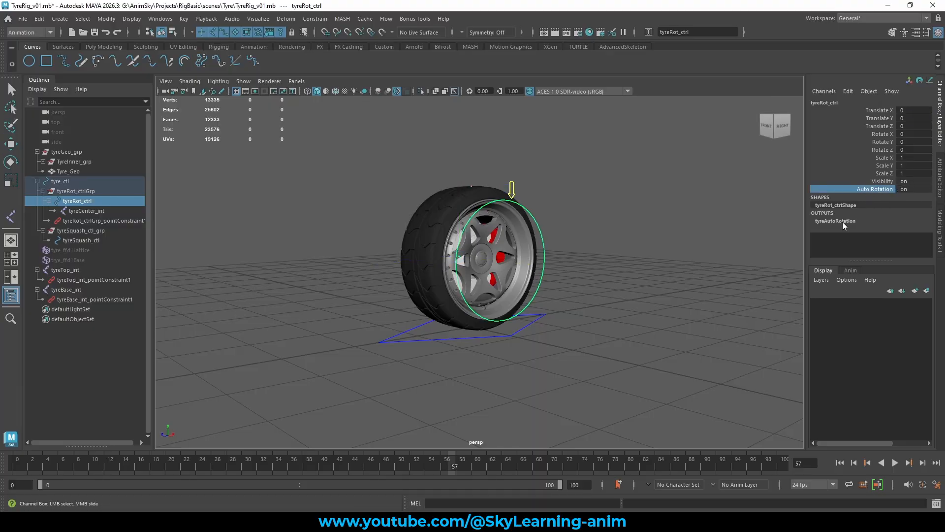
left_click(406, 330)
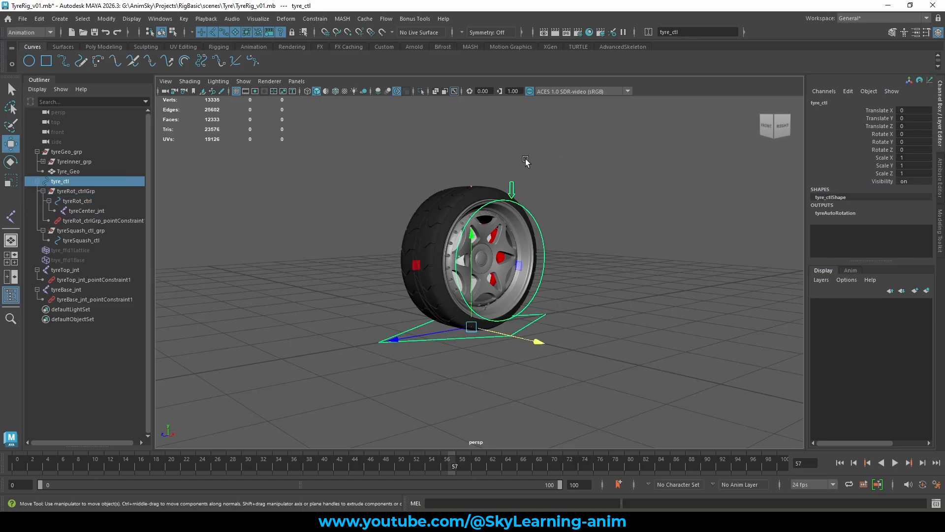
left_click(512, 189)
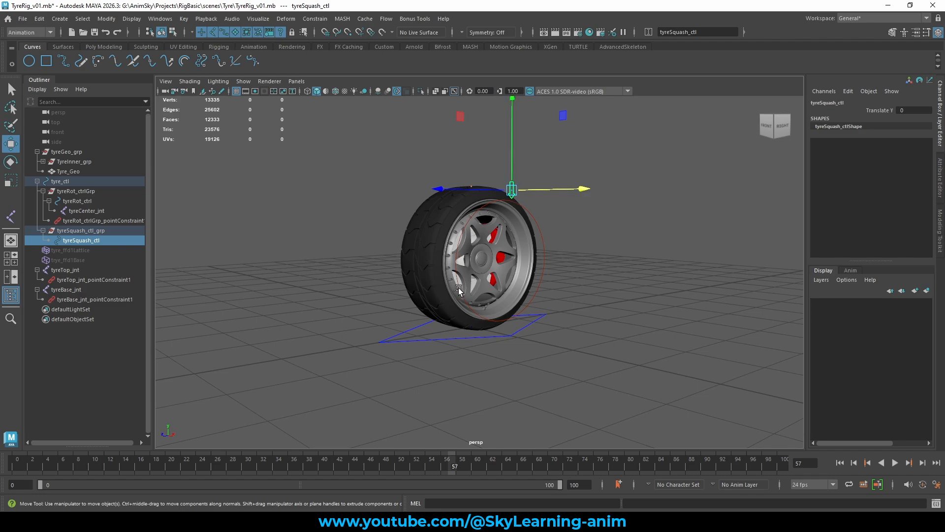
left_click(458, 291)
key("ctrl+z")
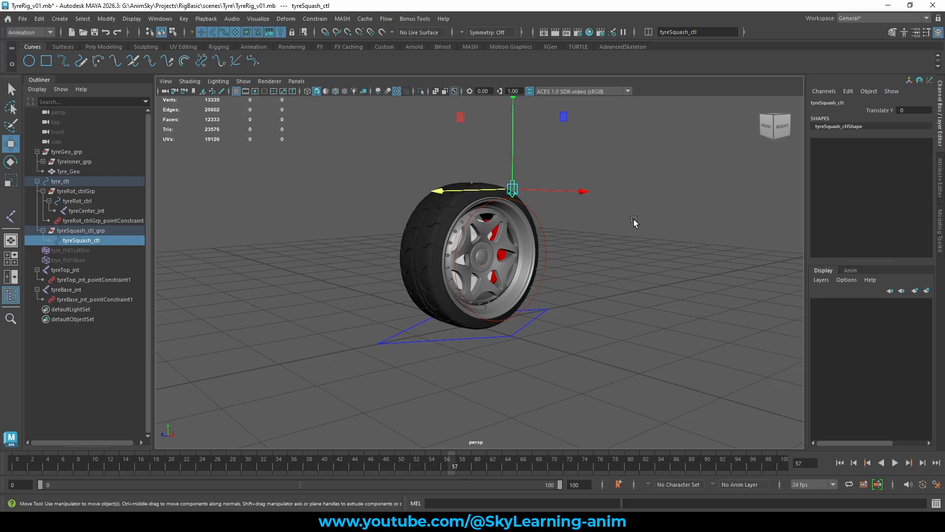
left_click(634, 219)
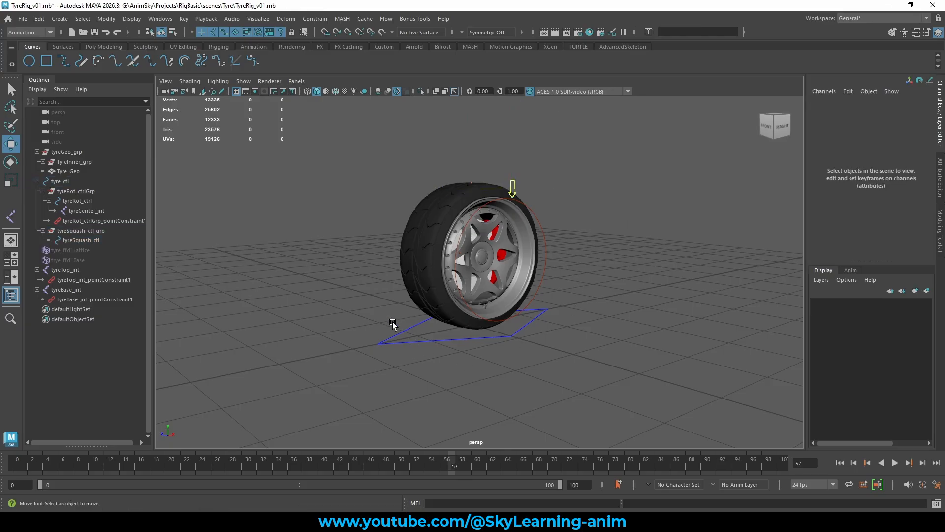
left_click_drag(386, 341, 421, 363)
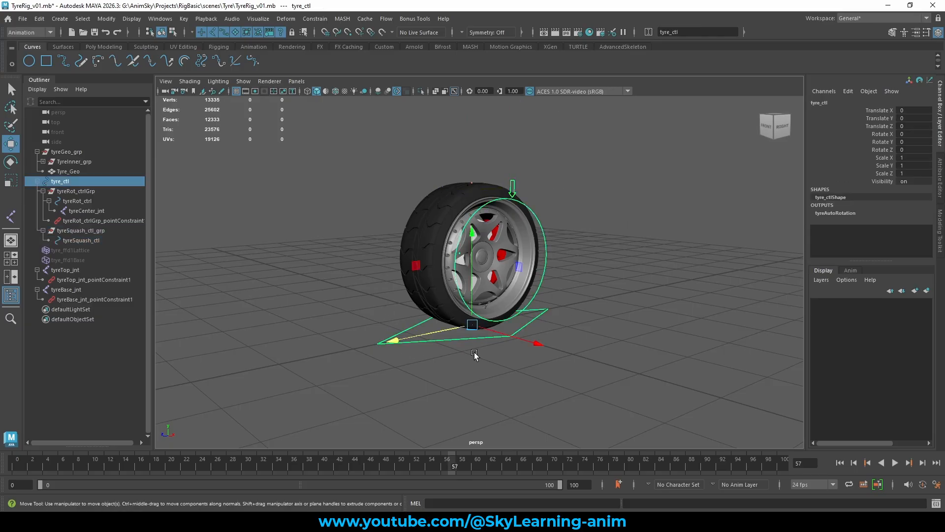
left_click(545, 254)
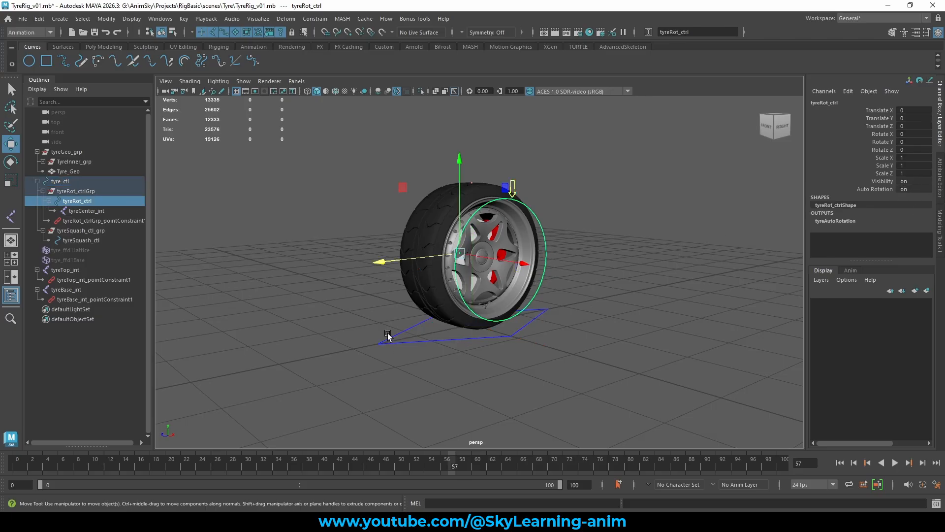
Test the wheel's auto rotation by moving tyre_ctl along Z to about 26, undo the test moves and clear the selection.
left_click_drag(390, 335, 340, 348)
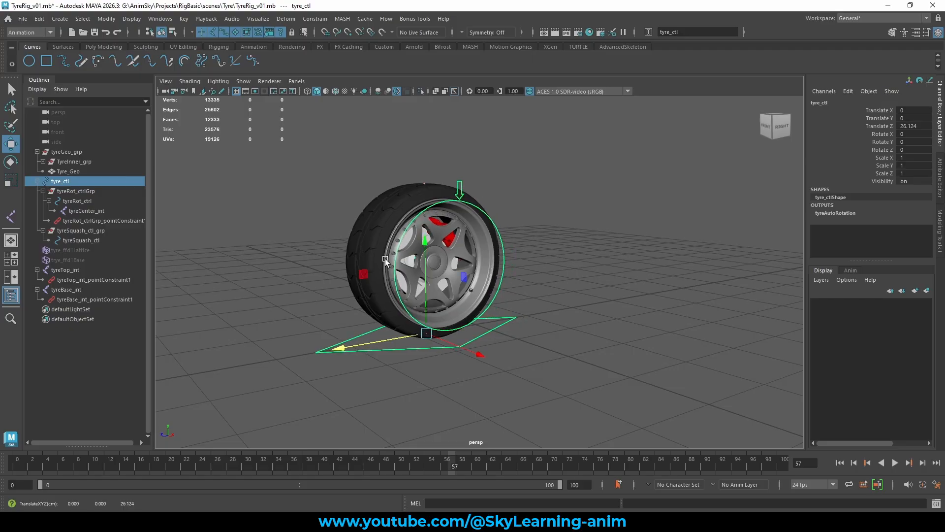
key("ctrl+z")
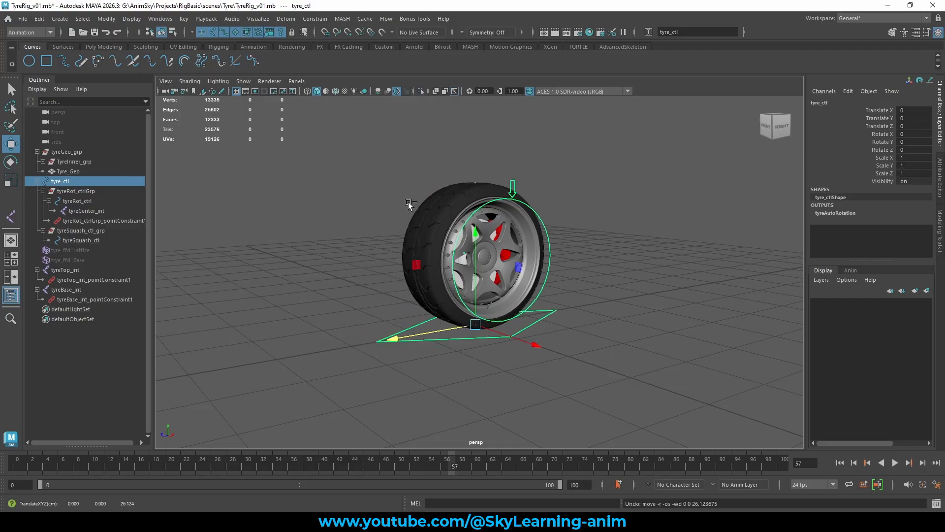
key("ctrl+z")
left_click_drag(329, 337, 269, 345)
key("ctrl+z")
left_click(383, 213)
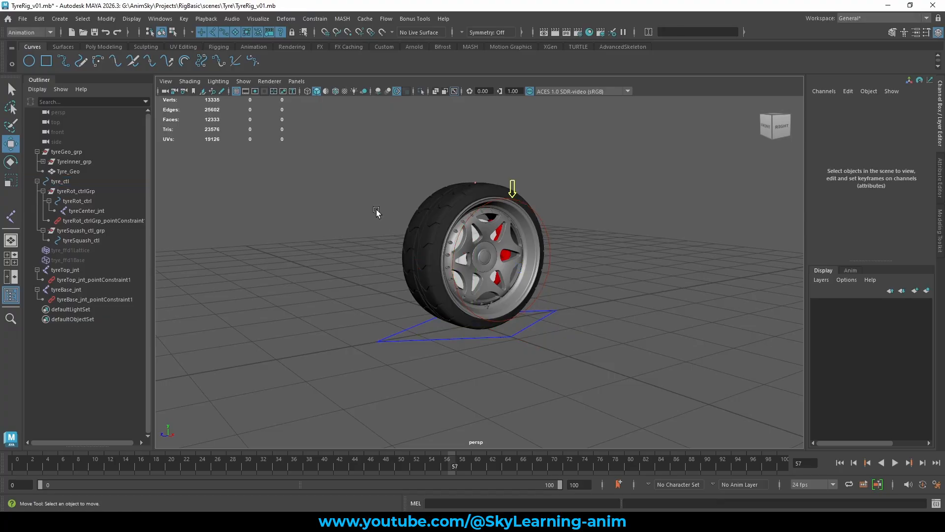
Orient-constrain Tyre_Geo to tyreCenter_jnt on all axes with Maintain Offset on, check Tyre_Geo's rotation channels and clear the selection.
left_click(467, 252)
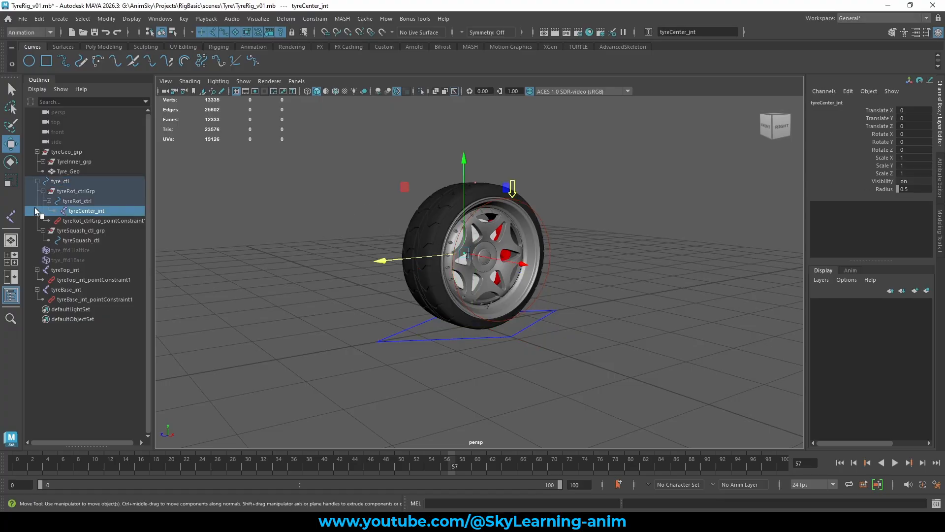
left_click(83, 172, "ctrl")
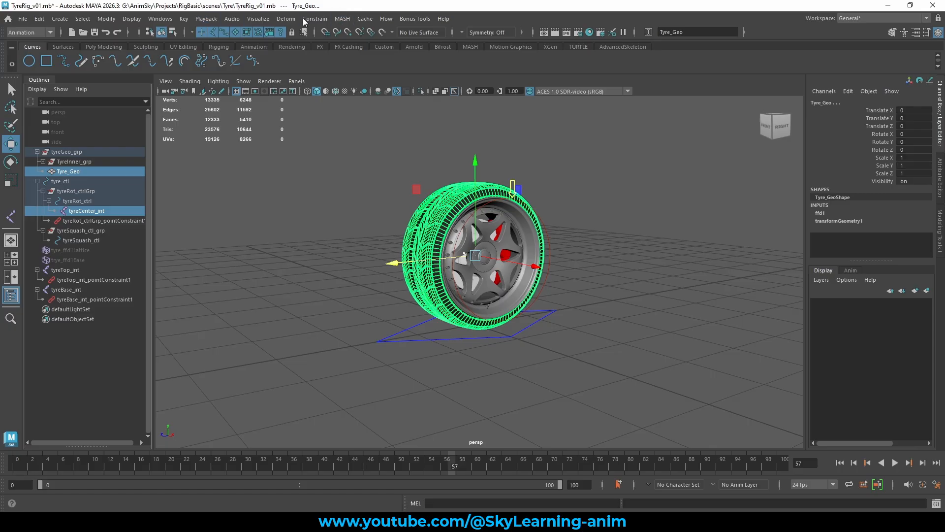
left_click(316, 19)
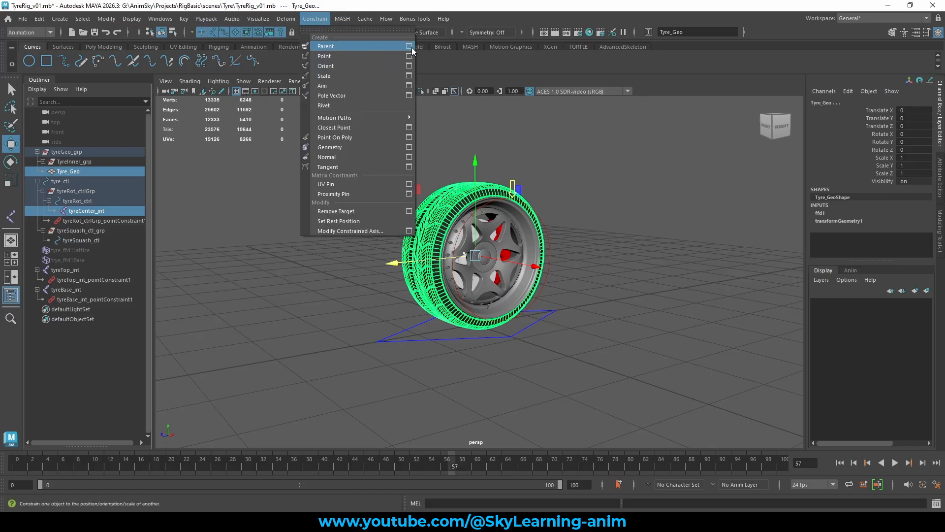
left_click(409, 66)
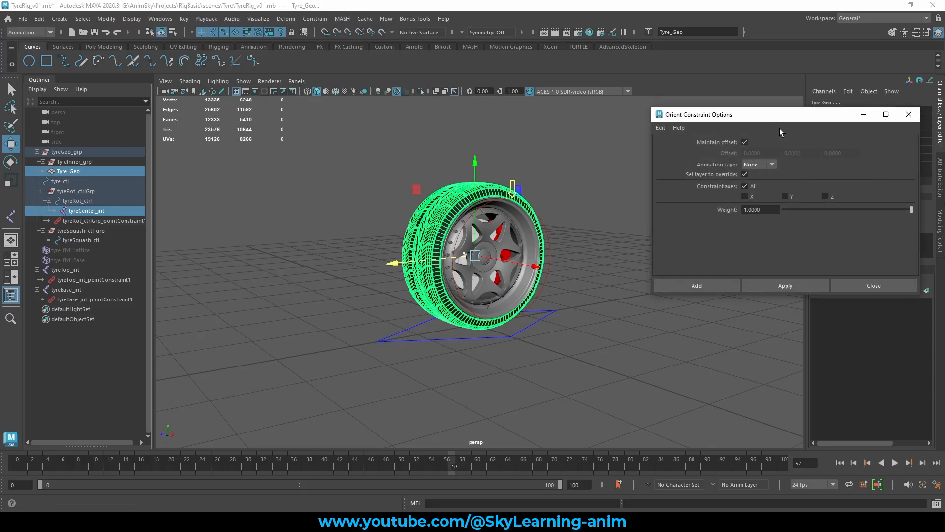
left_click(695, 281)
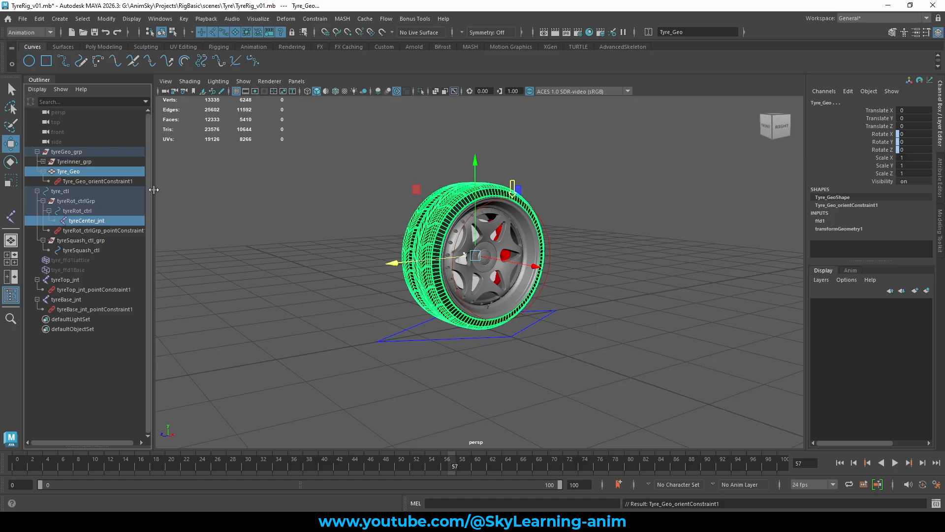
left_click(106, 171)
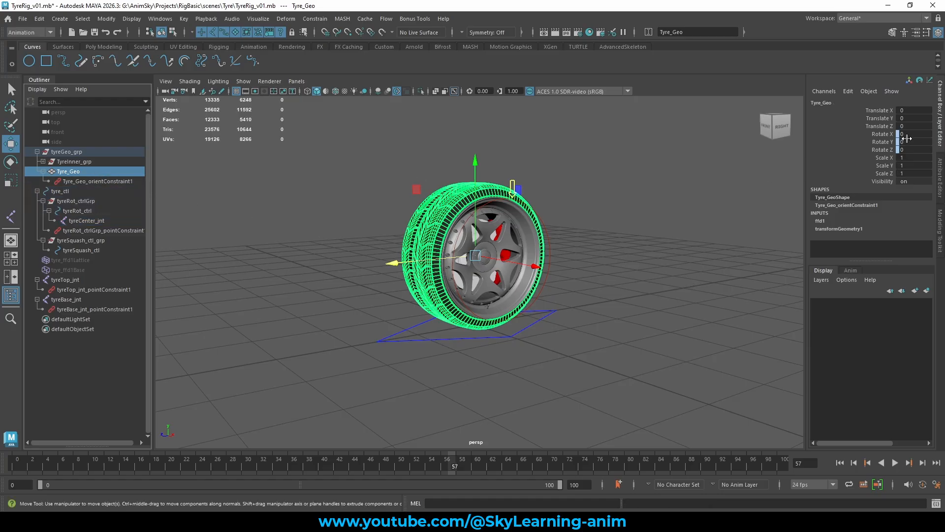
left_click(652, 202)
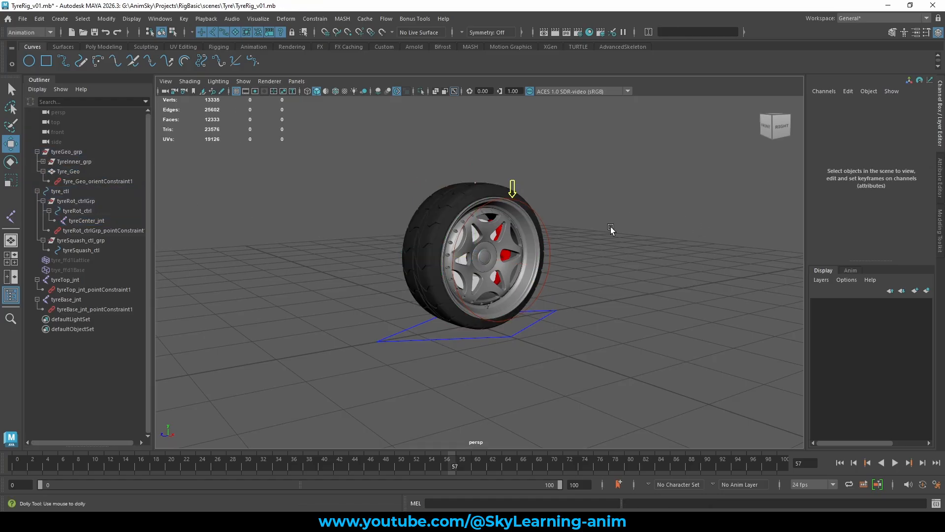
Move tyre_ctl along Z to about 54.7 to test that the tyre geometry rolls with the wheel.
scroll(378, 311, "up", 1)
left_click(491, 344)
left_click_drag(491, 344, 278, 344)
left_click(257, 344)
left_click(428, 321)
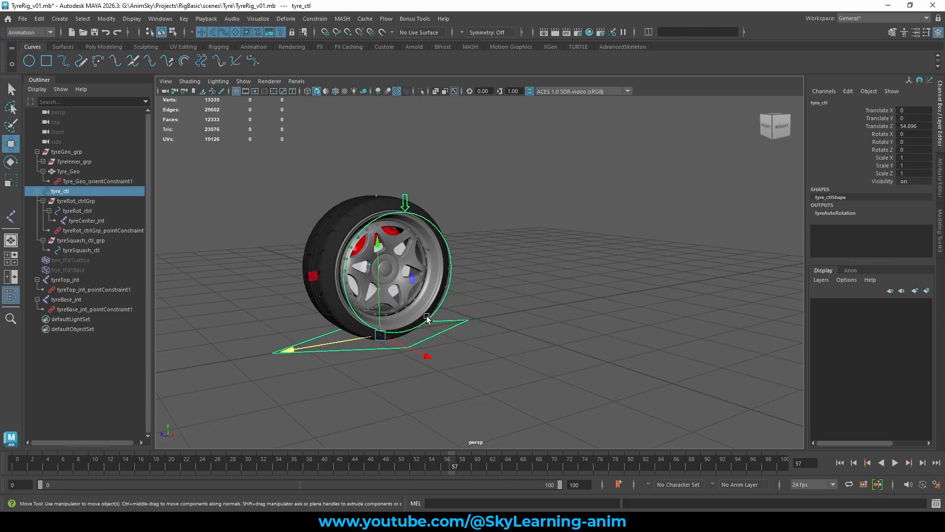
Move tyre_ctl along Z to about 104 and lower tyreSquash_ctl to Translate Y -2 to test the squash on the rolled tyre.
middle_click_drag(542, 298, 365, 341, "alt")
left_click_drag(364, 341, 209, 337)
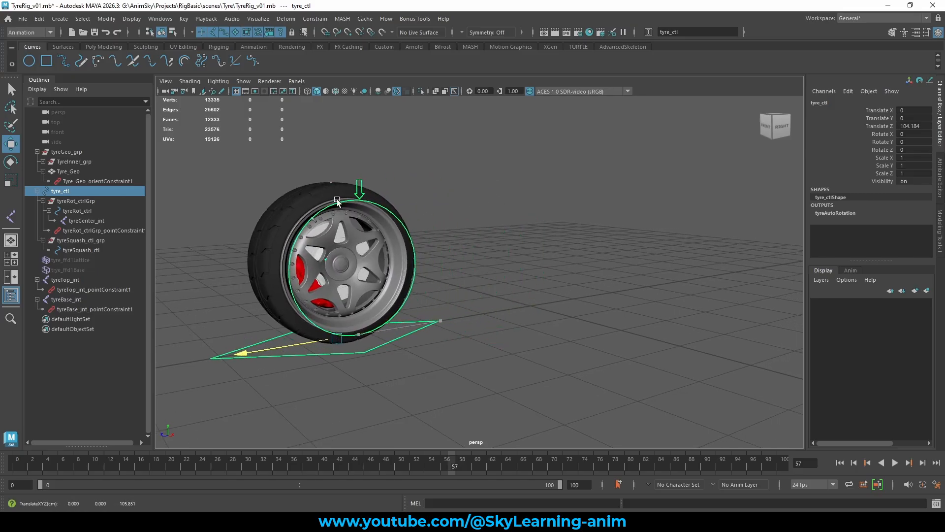
left_click(359, 186)
left_click_drag(360, 169, 360, 183)
left_click_drag(406, 202, 454, 344, "alt")
right_click_drag(454, 344, 538, 318, "alt")
middle_click_drag(537, 318, 544, 292, "alt")
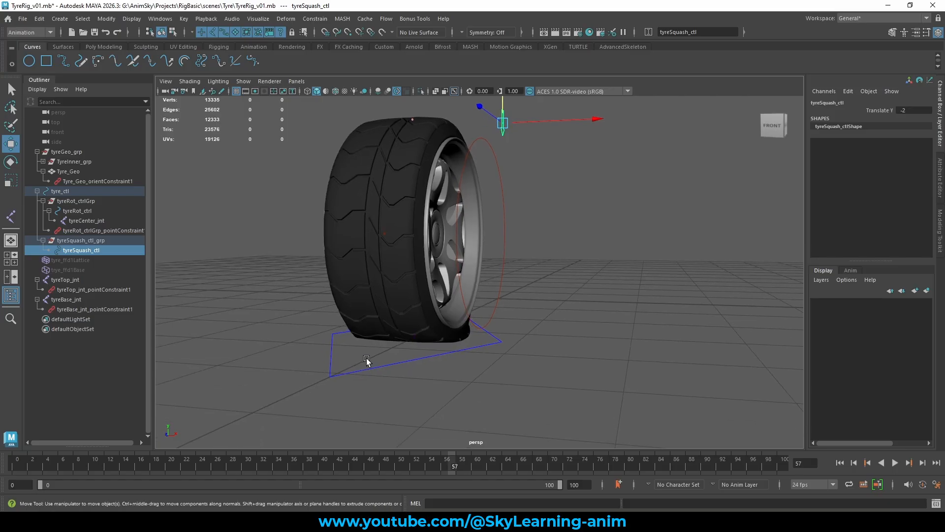
Move tyre_ctl back along Z to about 64 to check how the squashed tyre deforms at the ground while rolling.
left_click_drag(366, 358, 362, 388)
left_click_drag(379, 352, 436, 323)
right_click_drag(530, 339, 609, 346, "alt")
left_click_drag(518, 353, 566, 335, "alt")
middle_click_drag(566, 335, 618, 316, "alt")
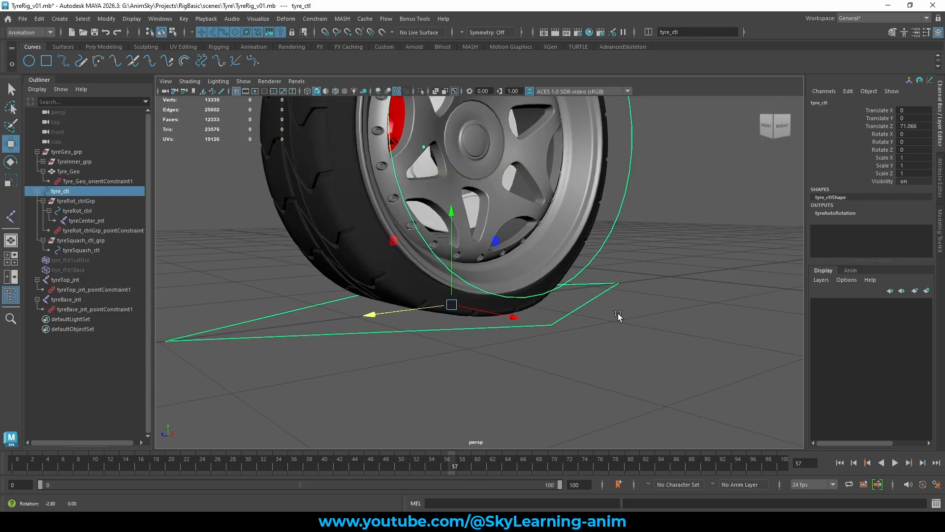
mouse_move(682, 316)
left_mouse_down("alt")
mouse_move(626, 315)
mouse_move(681, 315)
left_mouse_up("alt")
middle_click_drag(682, 315, 710, 258)
scroll(710, 258, "down", 5)
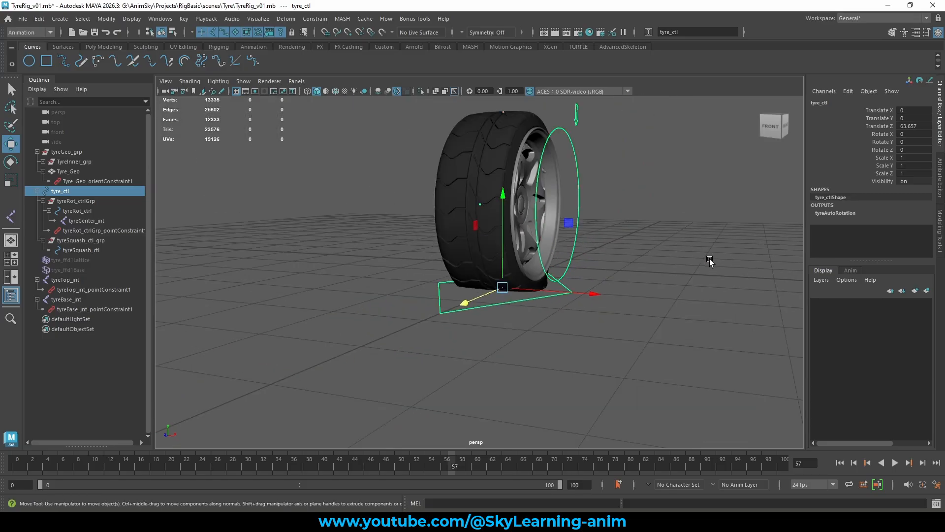
Roll the squashed tyre further back by moving tyre_ctl along Z to about 6.5, checking the tread and rim.
left_click_drag(579, 252, 687, 265, "alt")
scroll(674, 258, "up", 5)
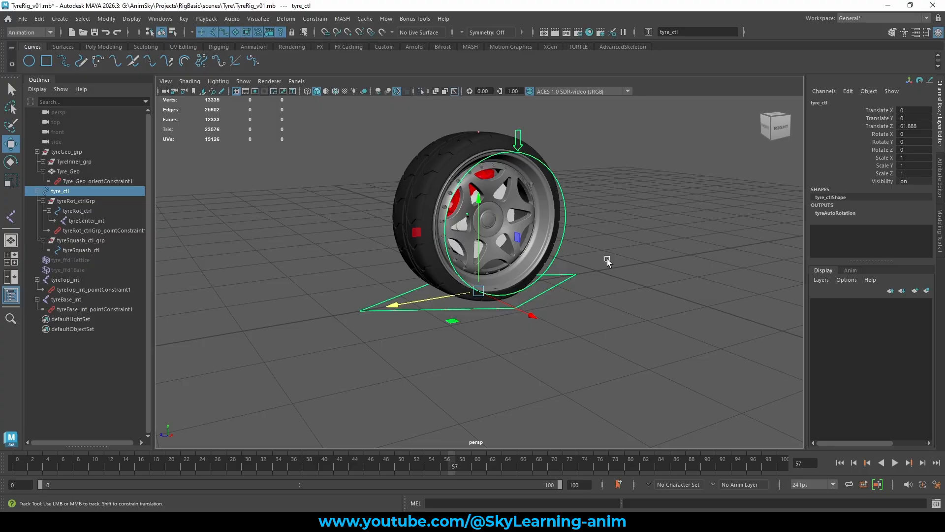
middle_click_drag(618, 261, 620, 348, "alt")
left_click_drag(588, 294, 643, 283, "alt")
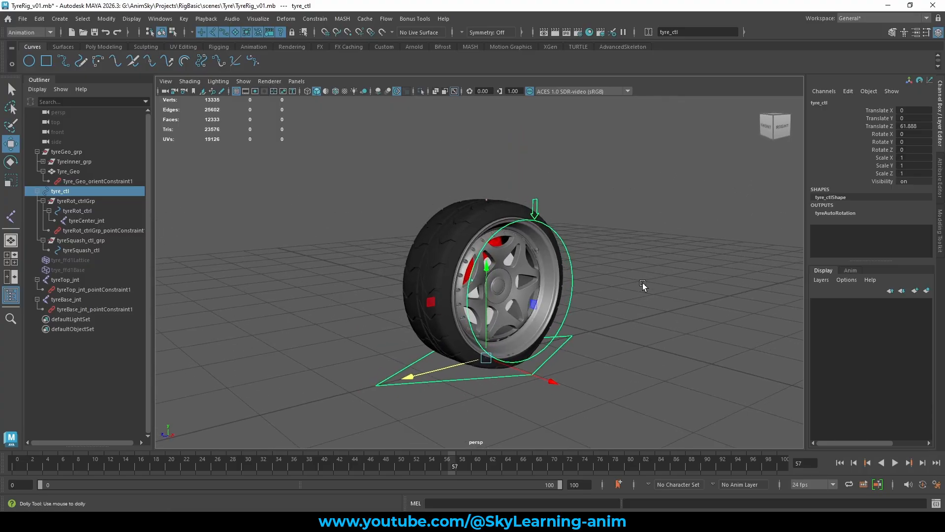
scroll(642, 283, "up", 2)
middle_click_drag(646, 276, 685, 229, "alt")
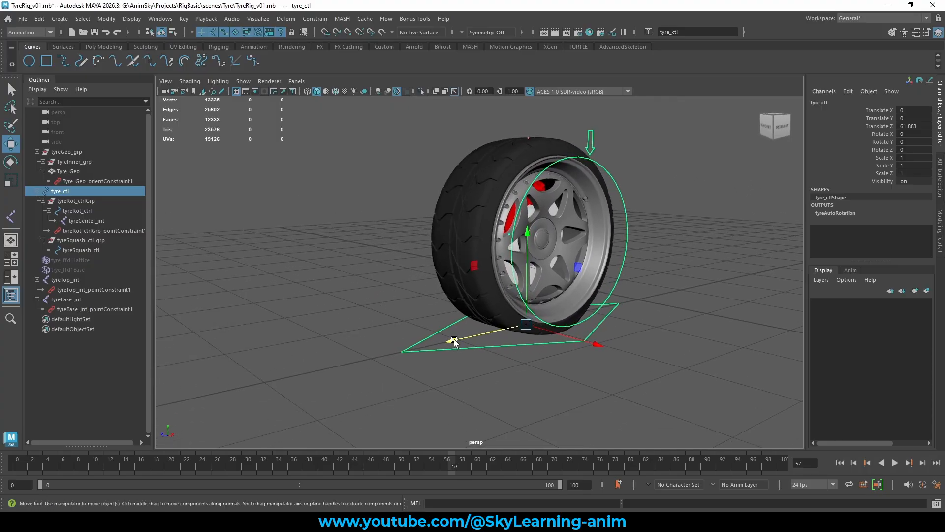
left_click_drag(447, 340, 579, 322)
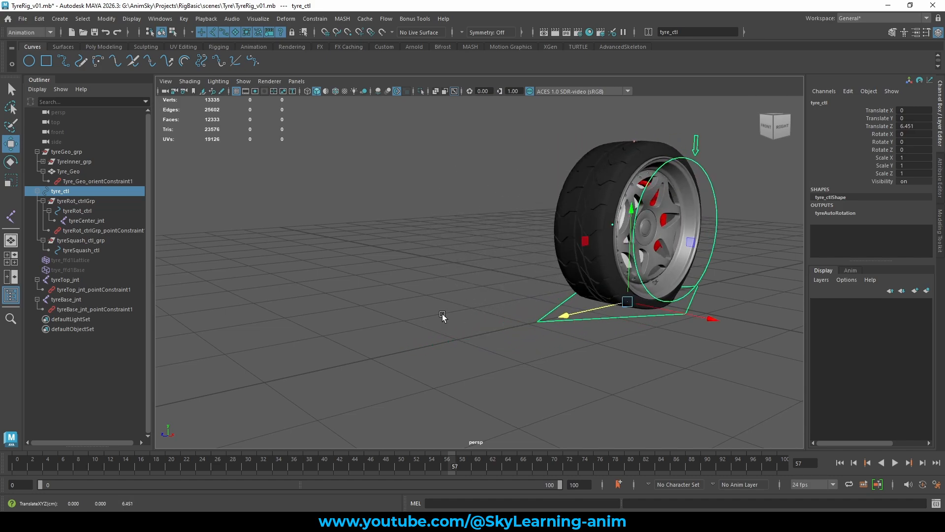
left_click_drag(488, 310, 436, 323, "alt")
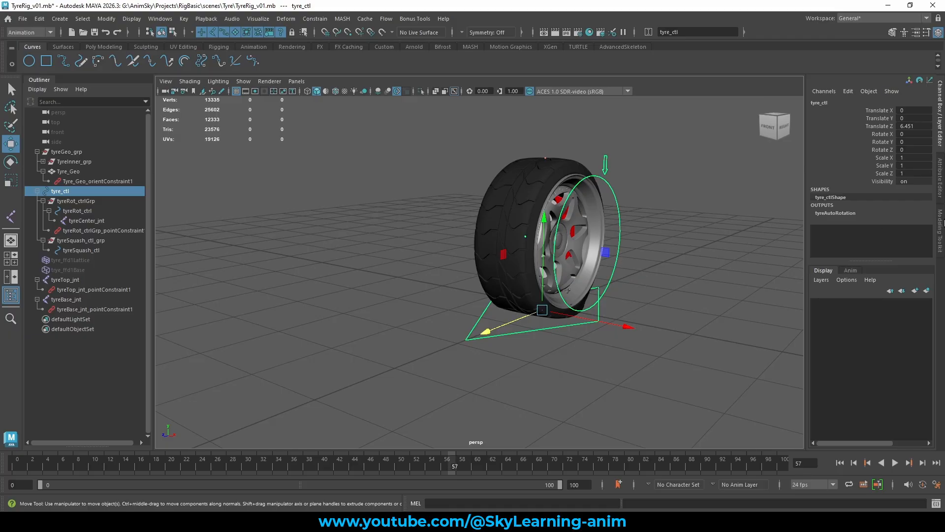
Reset tyre_ctl's Translate Z to 0.
double_click(924, 127)
type("0")
key("Return")
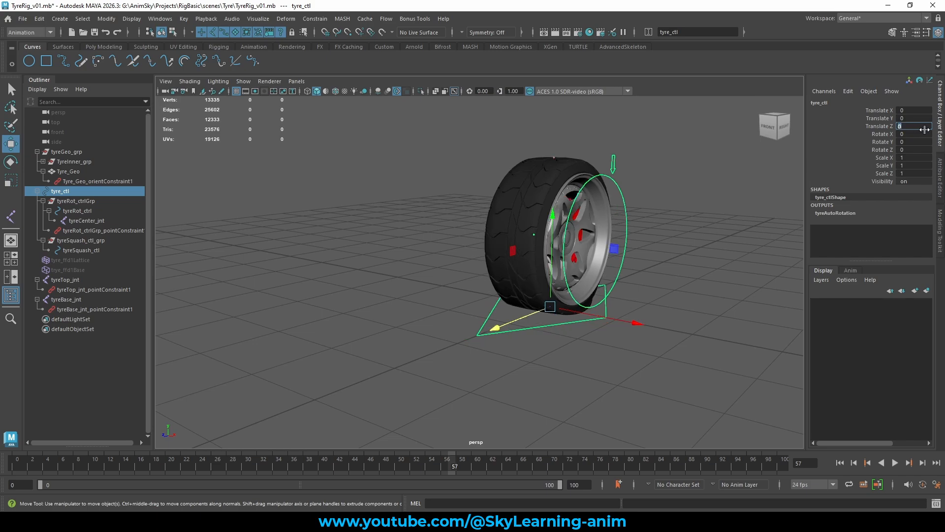
mouse_move(597, 243)
left_mouse_down("alt")
mouse_move(611, 250)
mouse_move(596, 248)
left_mouse_up("alt")
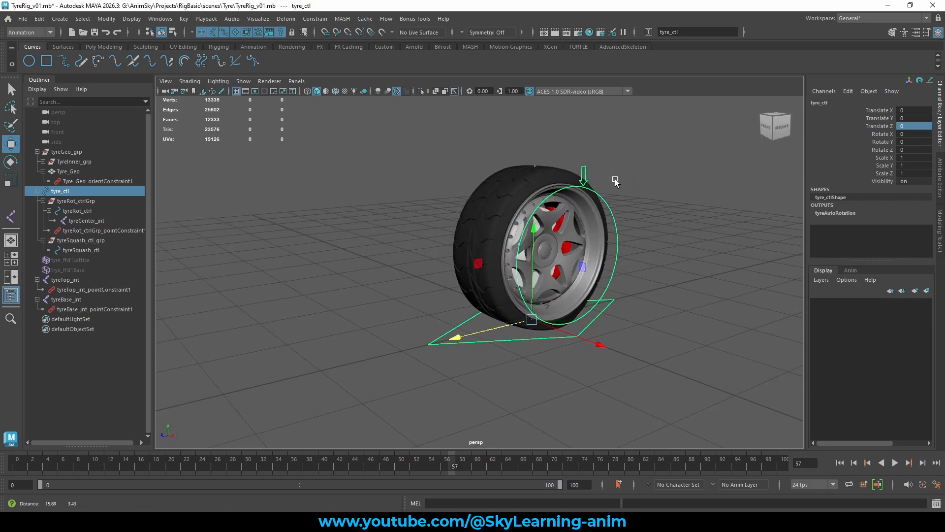
Select tyreSquash_ctl and reset its Translate Y to 0.
left_click(567, 172)
scroll(635, 188, "up", 2)
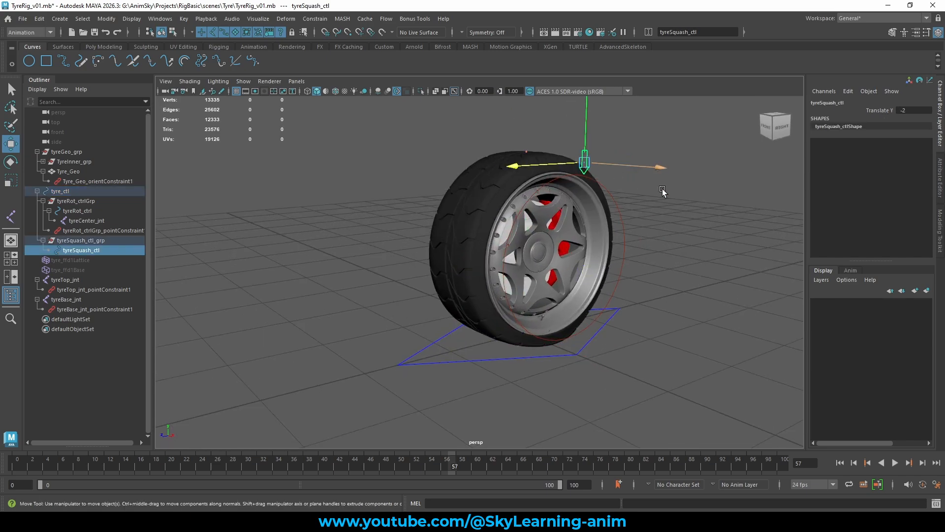
double_click(916, 109)
type("0")
key("Return")
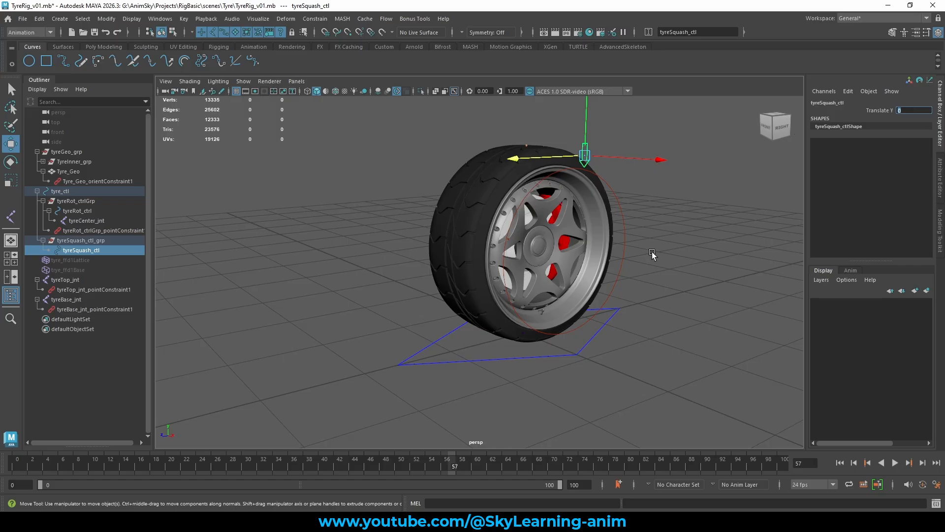
Inspect the reset rig by selecting tyreRot_ctrl and tyreSquash_ctl to check their channels.
left_click_drag(651, 252, 667, 263, "alt")
left_click(667, 263)
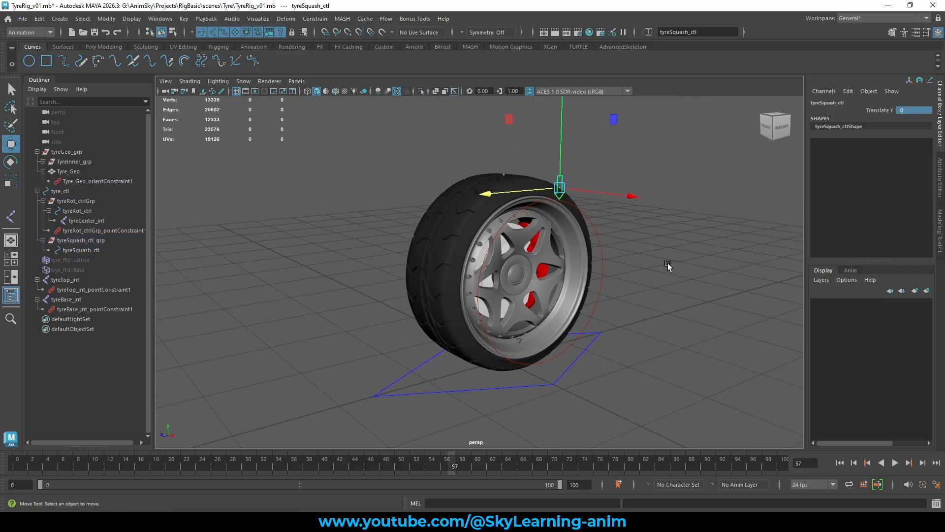
left_click(587, 215)
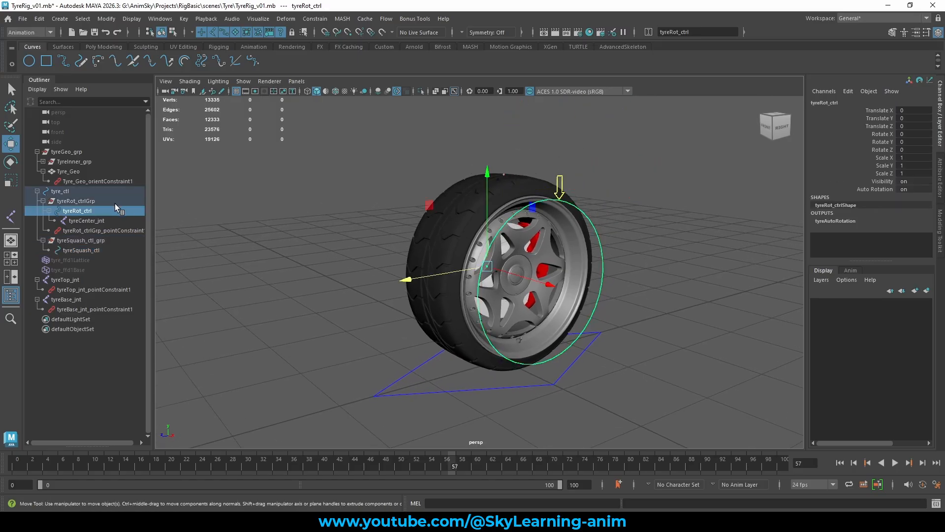
left_click(559, 181)
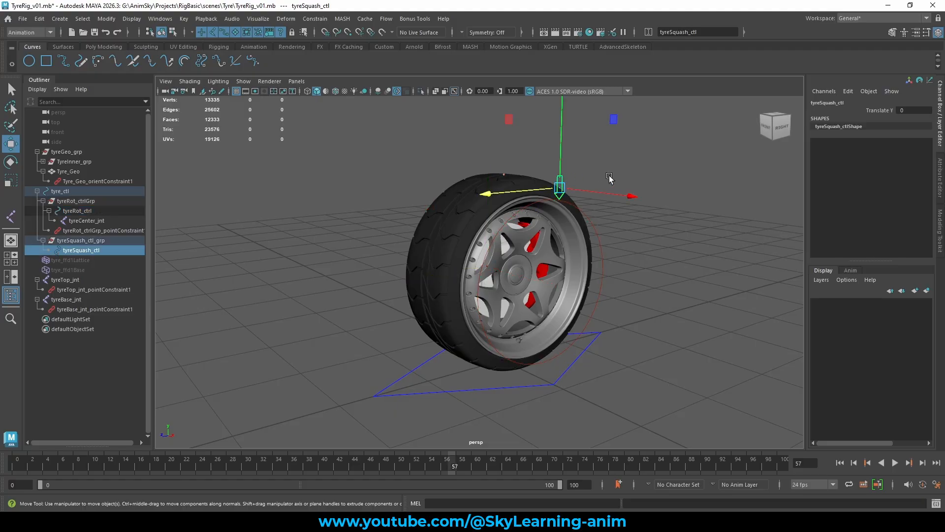